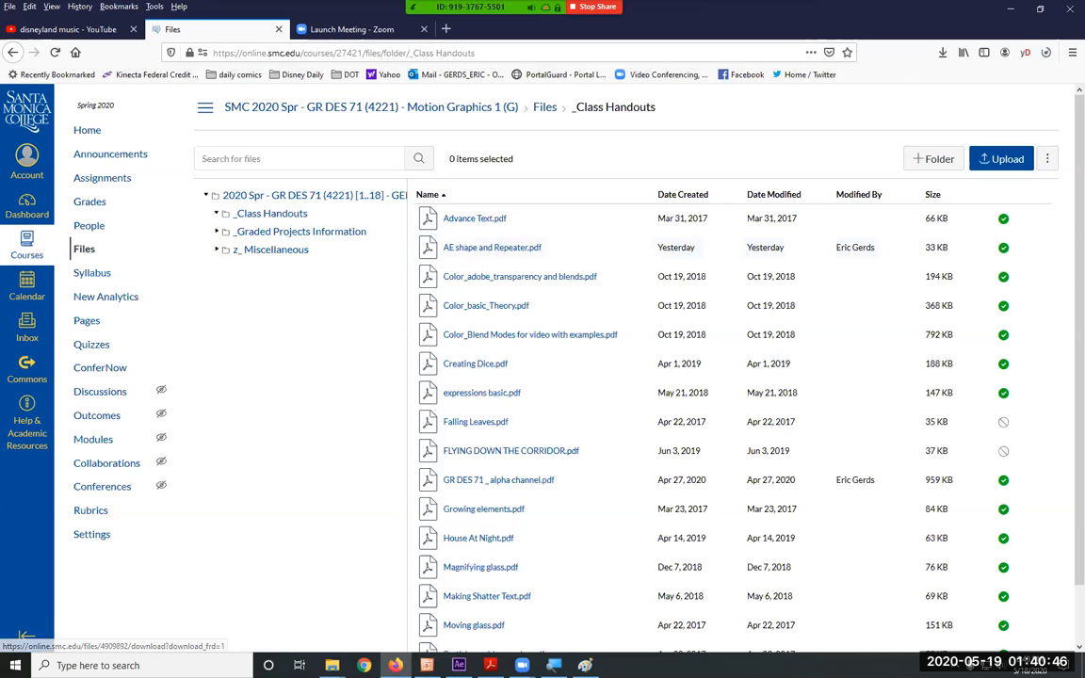
Step: Minimize the browser and the GD 71 filters presentation to switch to After Effects, and stop the running Comp 1 preview
double_click(957, 16)
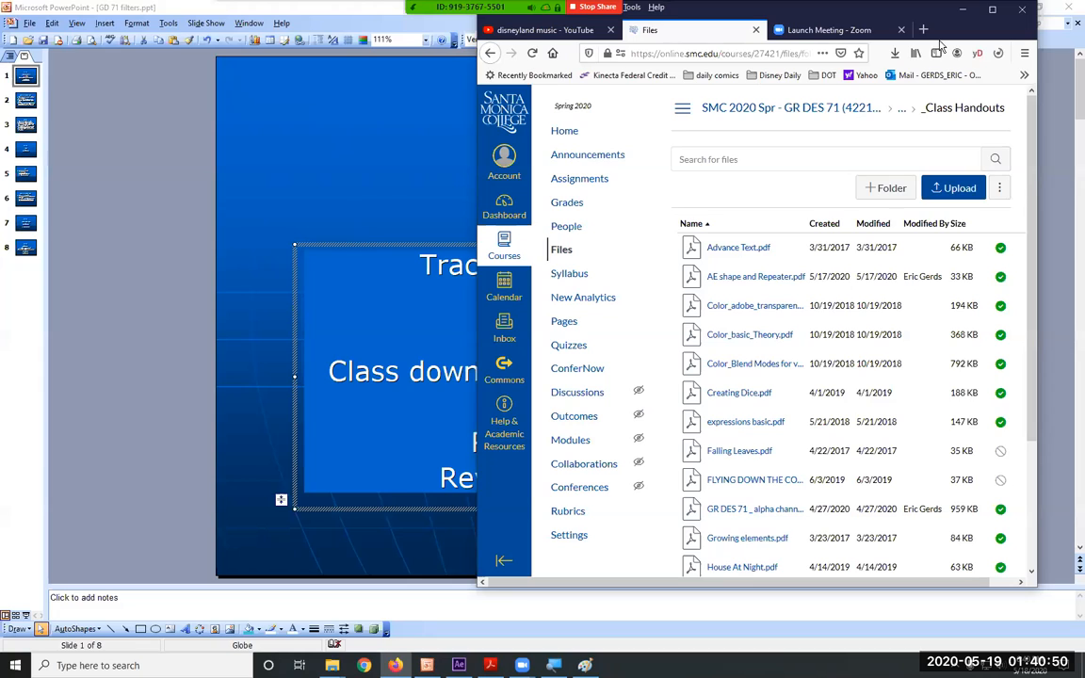
click(961, 8)
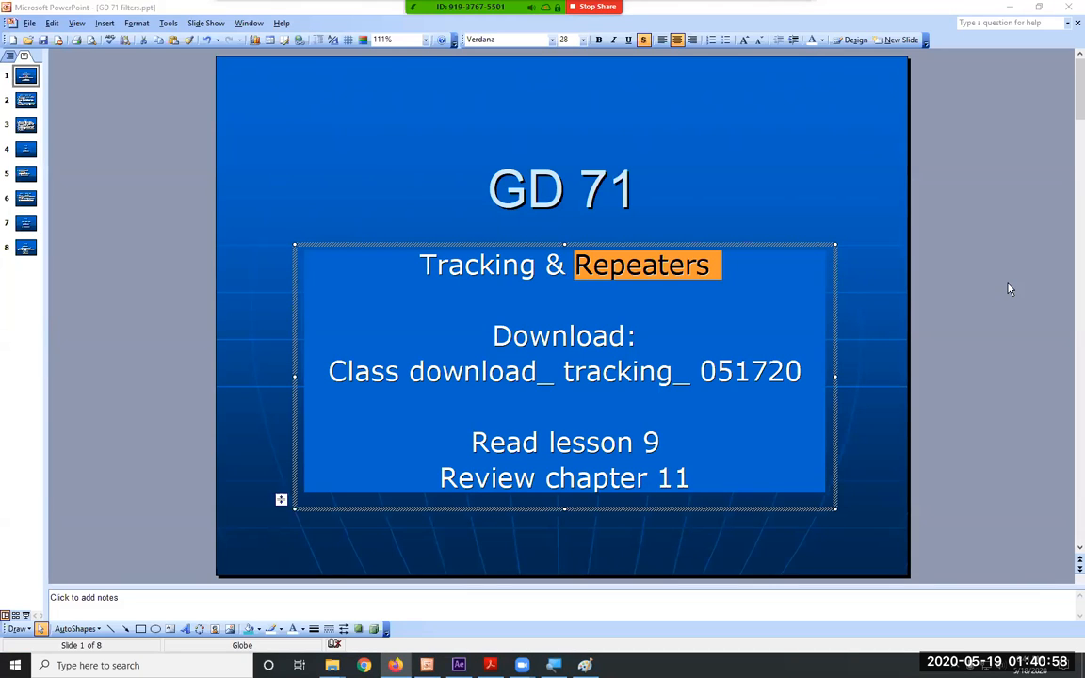
click(953, 164)
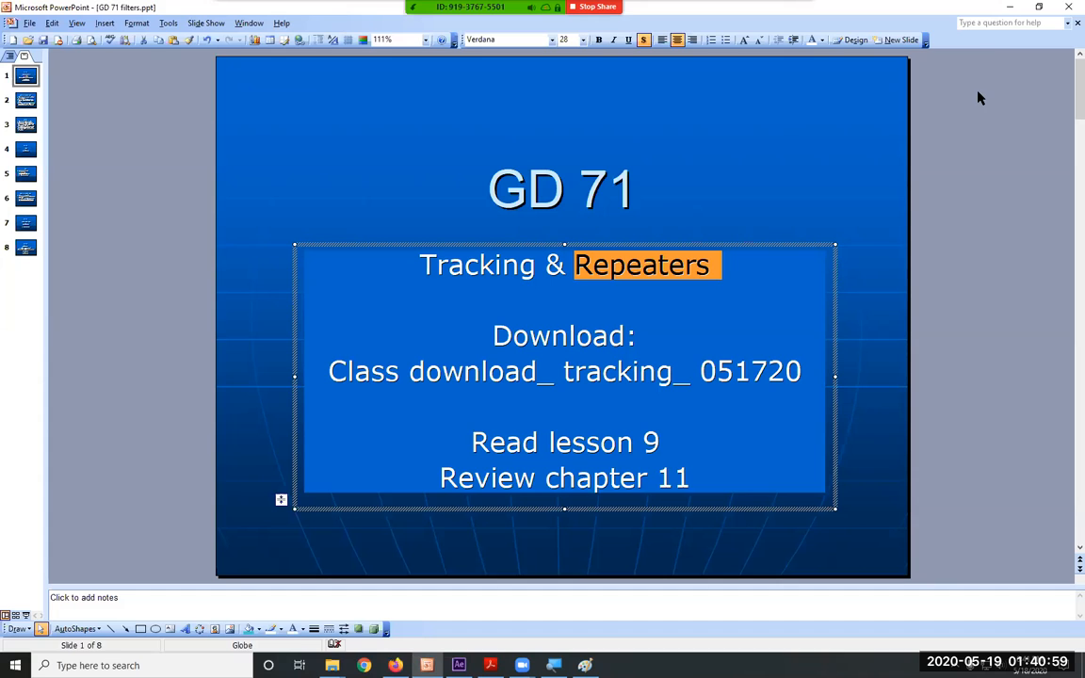
click(1006, 10)
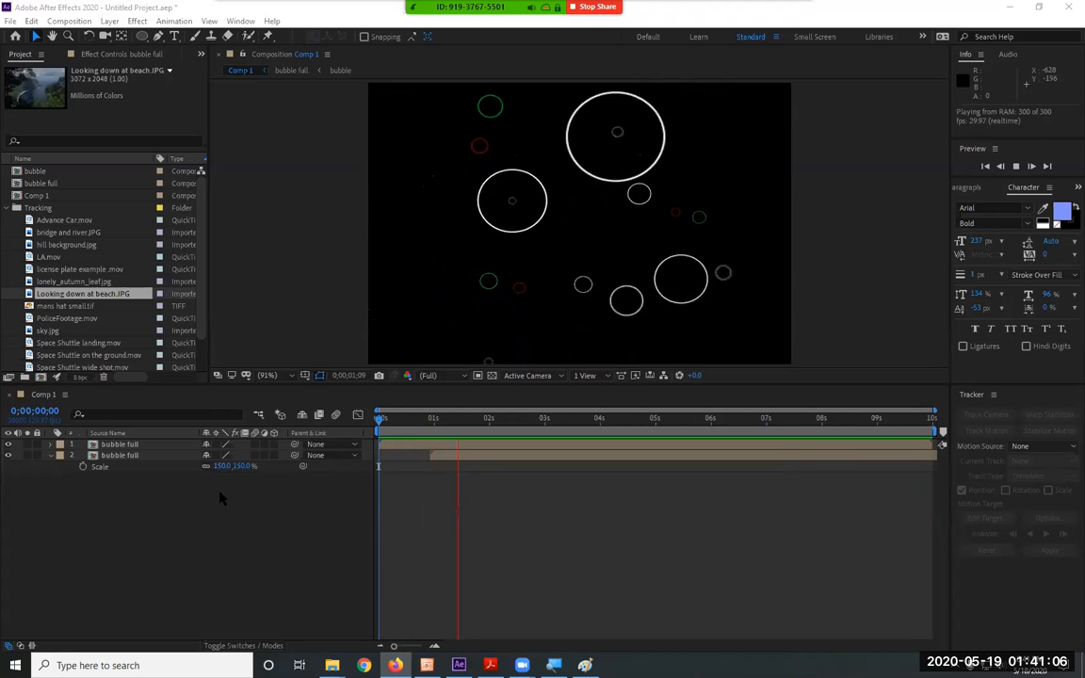
click(285, 546)
key(alt+space)
key(Escape)
key(space)
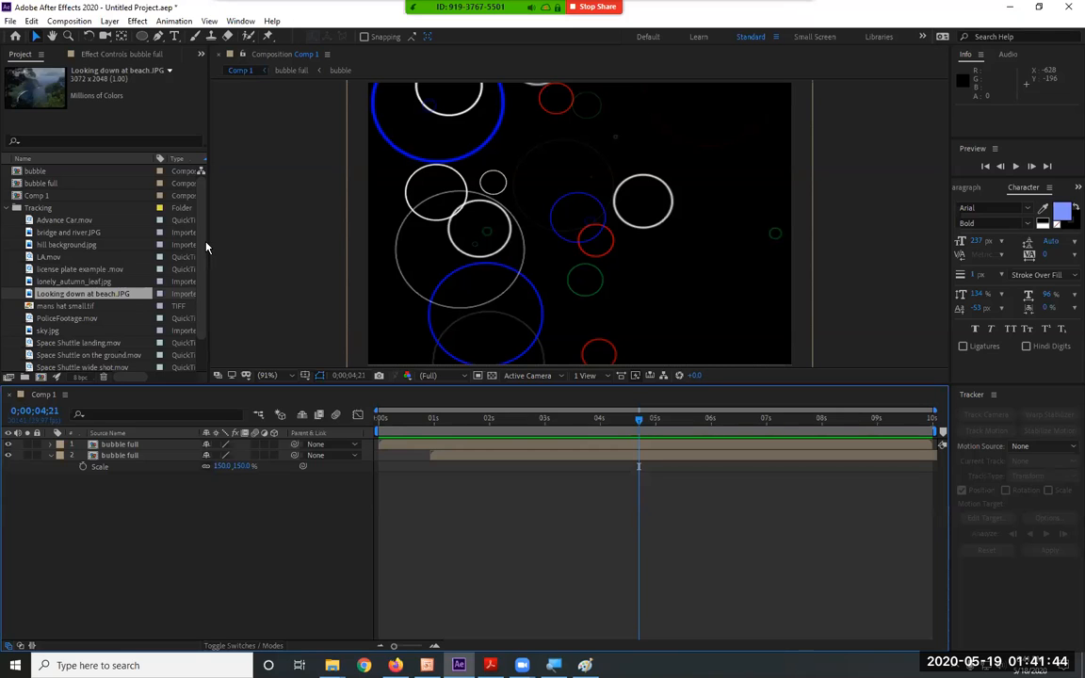
Step: Create a new composition from the walking.mov footage in the Tracking folder
scroll(196, 283, down, 1)
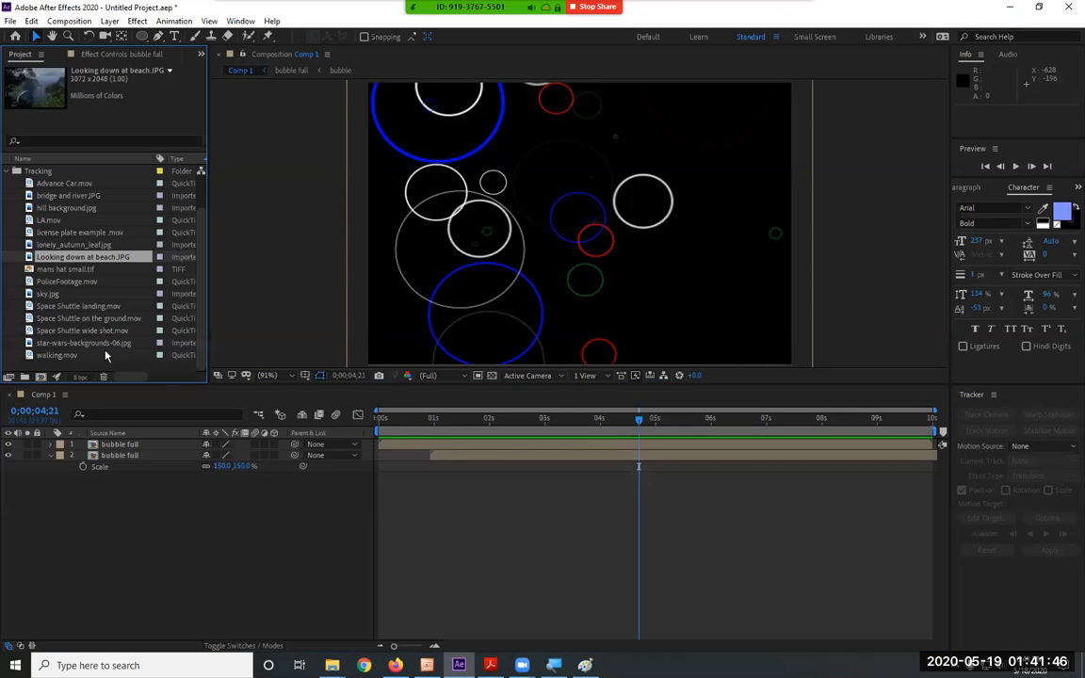
click(22, 355)
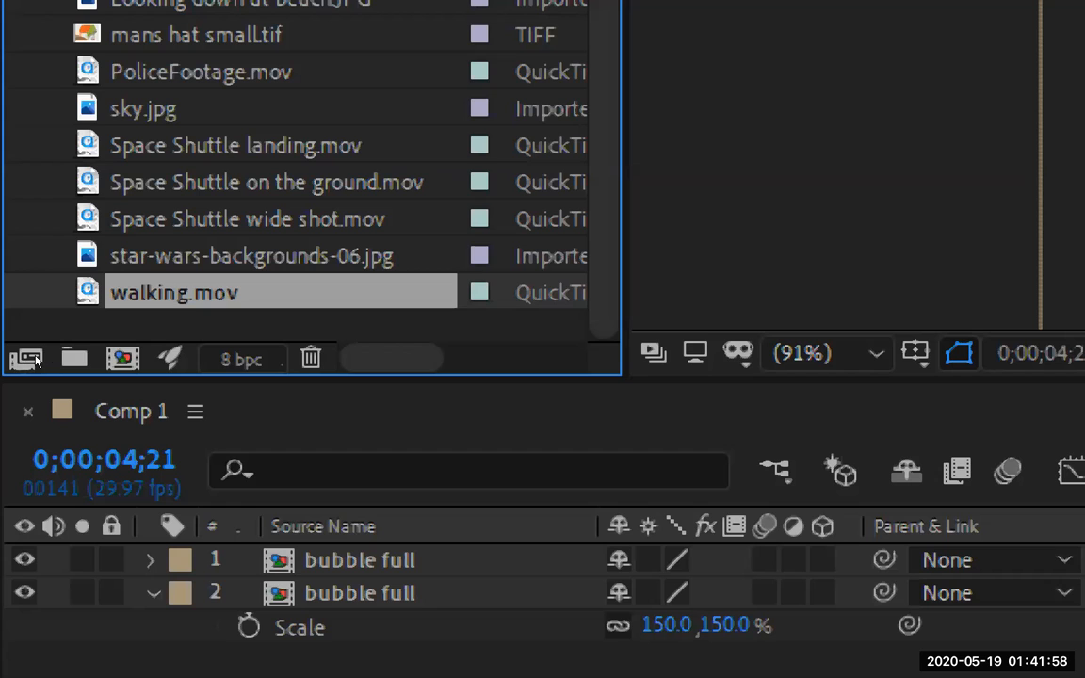
drag(94, 292, 42, 376)
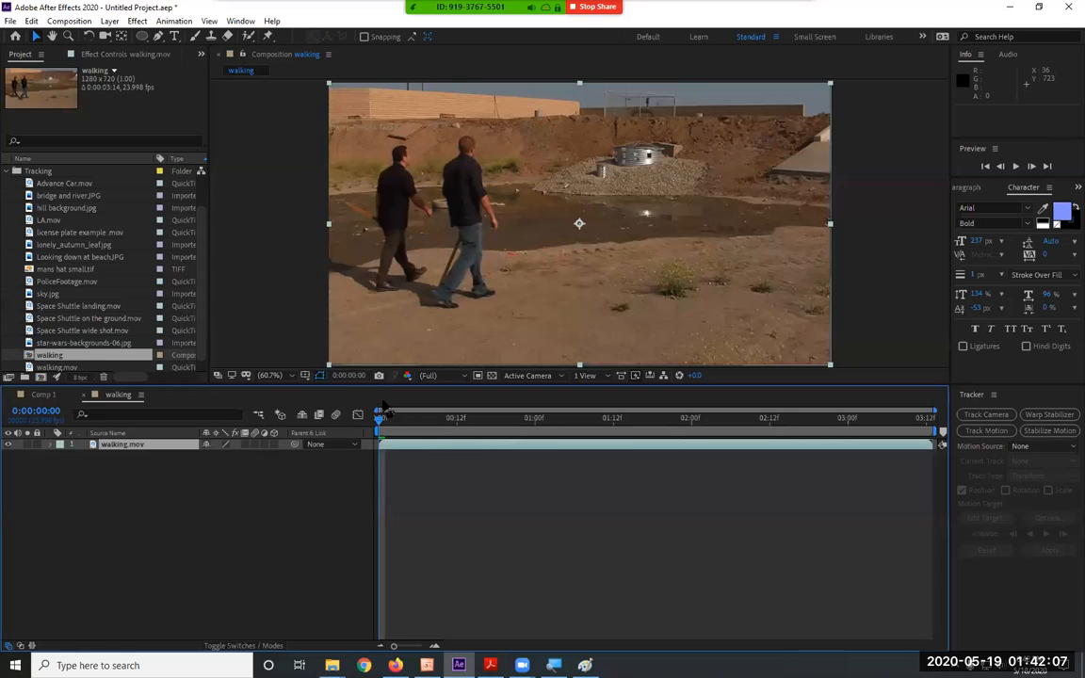
Step: Preview the walking composition and scrub through it to examine how the two men move, ending back at the first frame
drag(381, 423, 334, 447)
key(space)
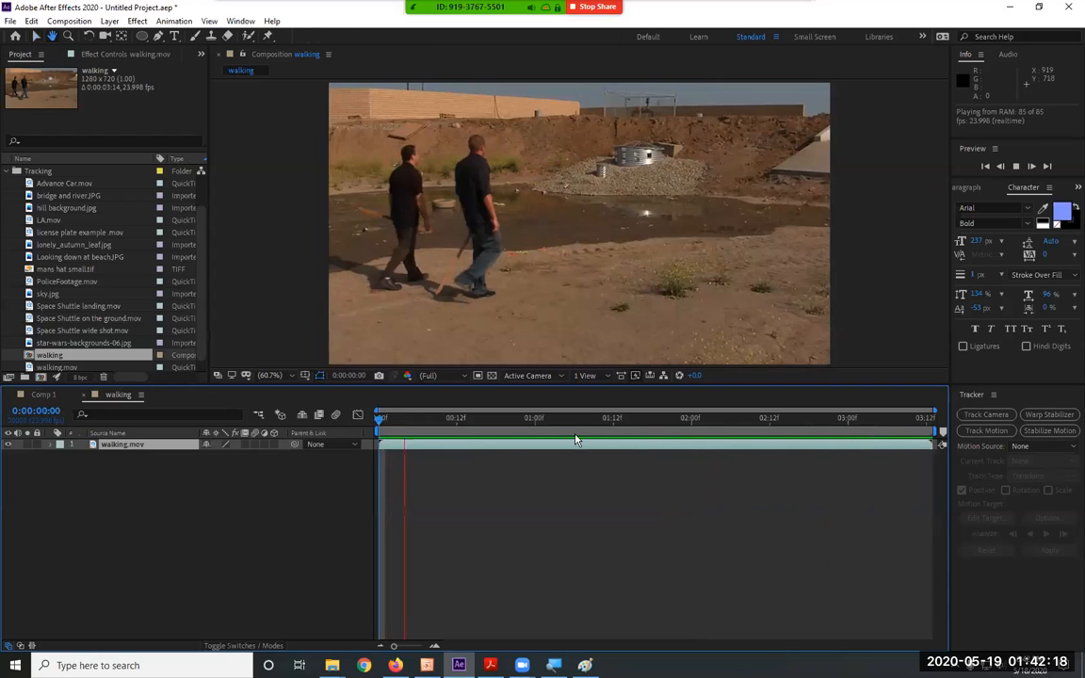
click(405, 421)
drag(405, 421, 379, 421)
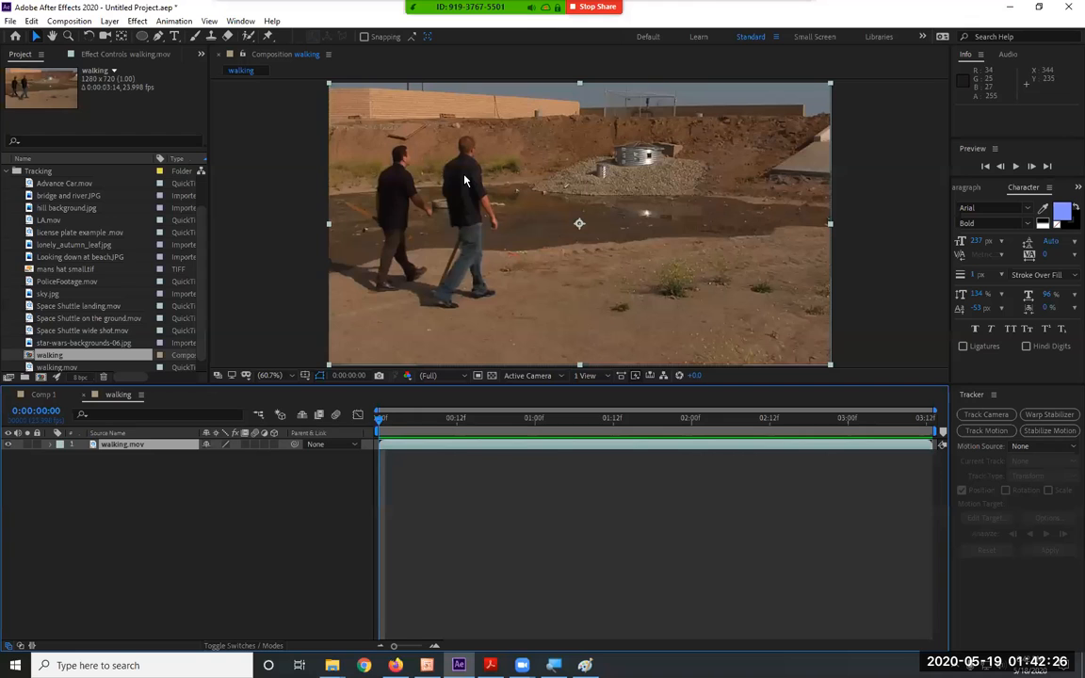
click(444, 421)
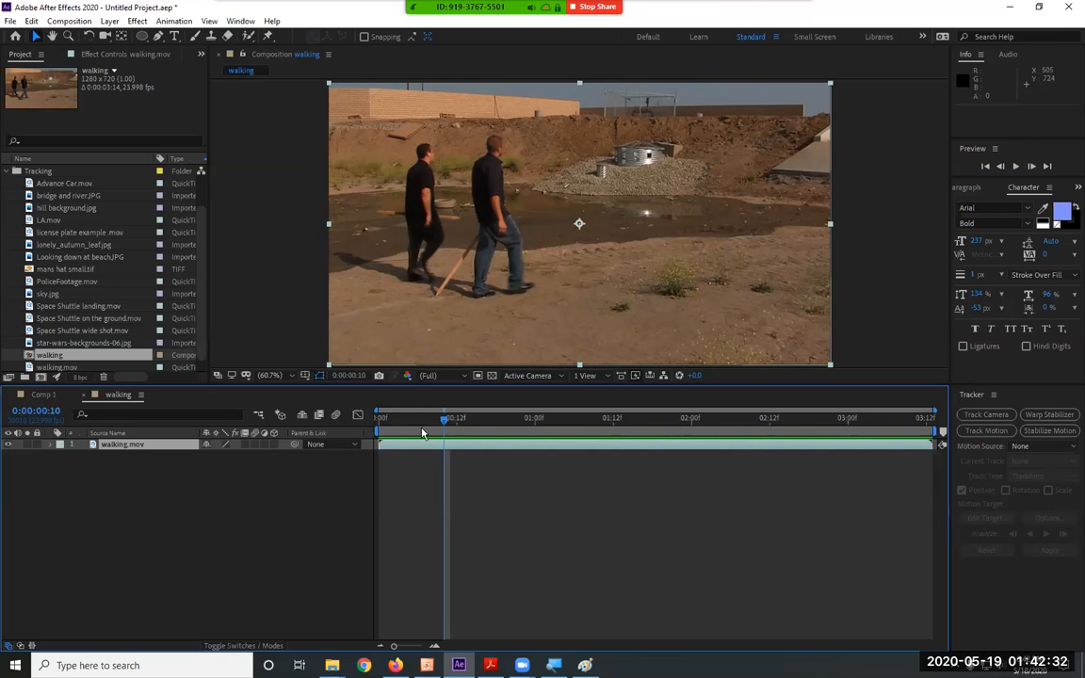
drag(444, 421, 679, 421)
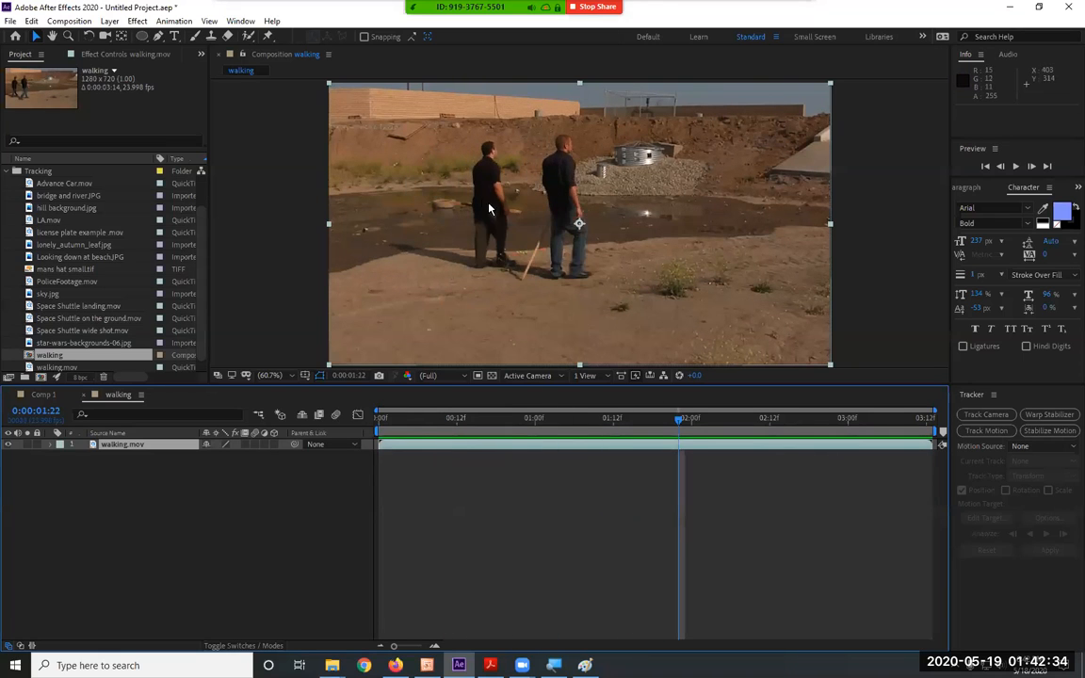
drag(450, 417, 314, 426)
Step: Examine the pixels around the ear of the rear walking man at up to 1600% magnification
scroll(492, 147, up, 5)
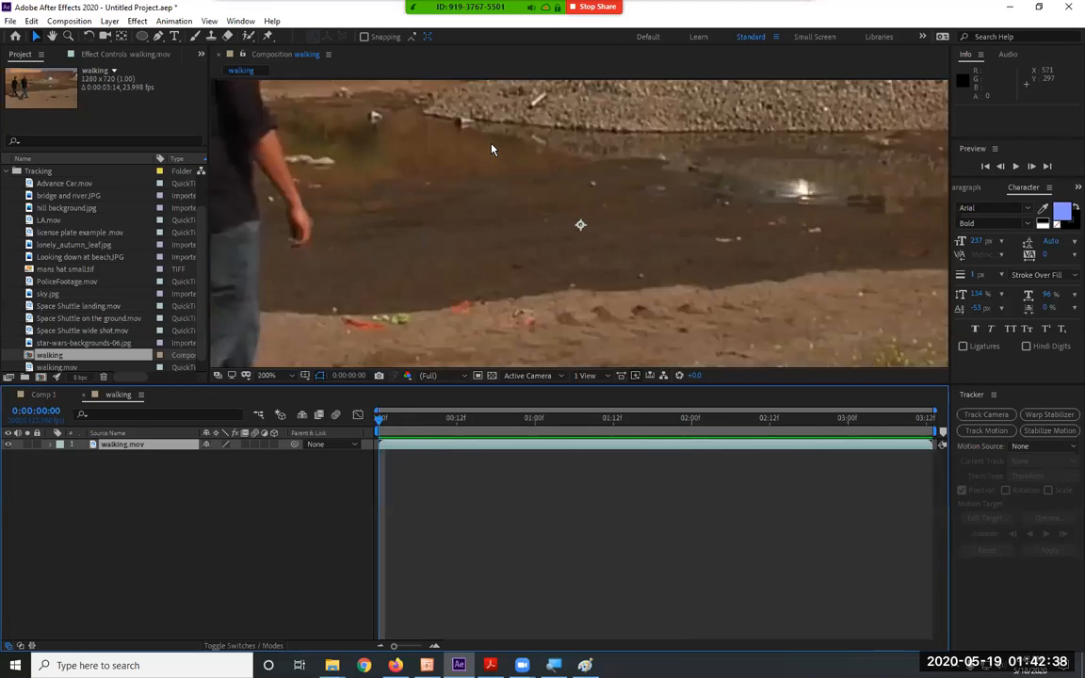
scroll(404, 174, up, 2)
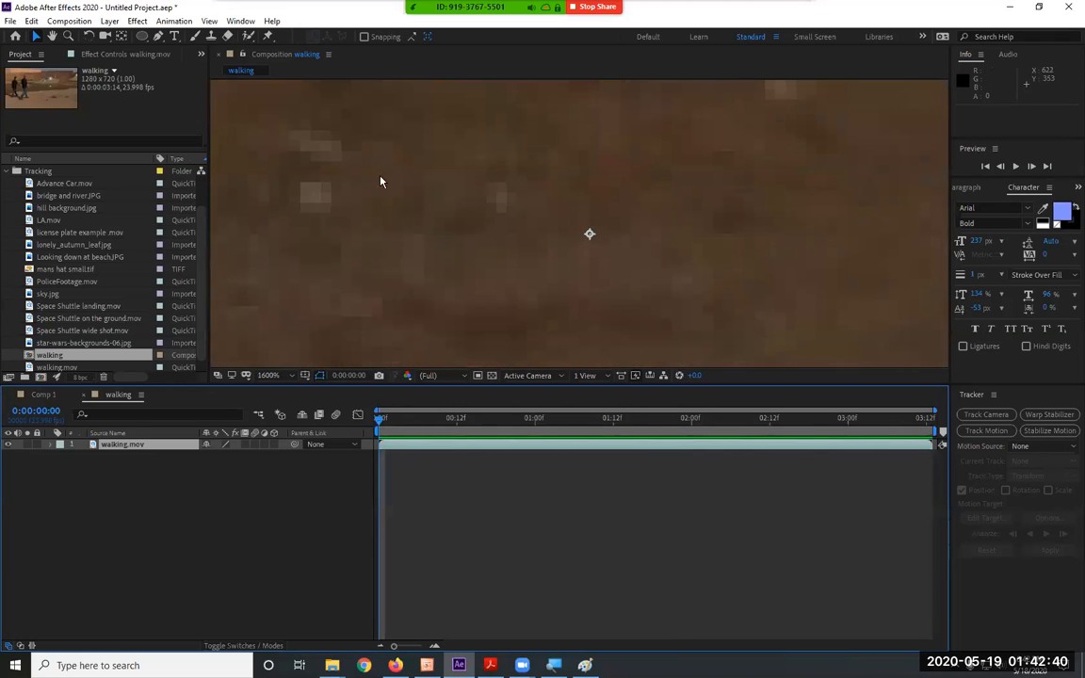
key(h)
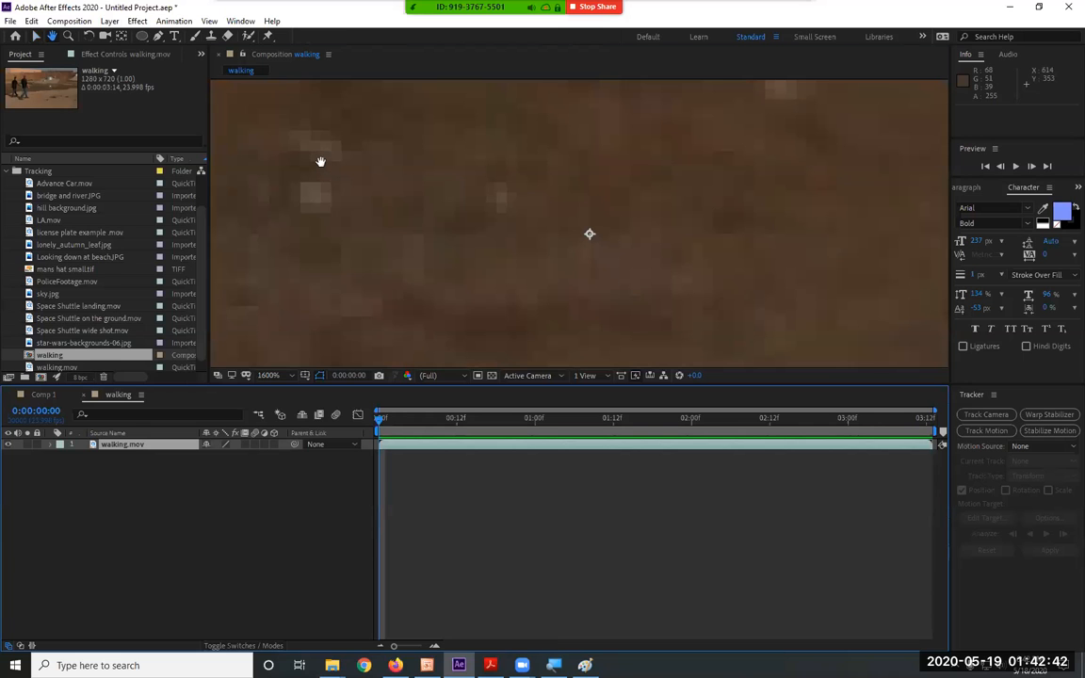
drag(319, 162, 703, 325)
drag(723, 268, 538, 226)
scroll(539, 232, down, 3)
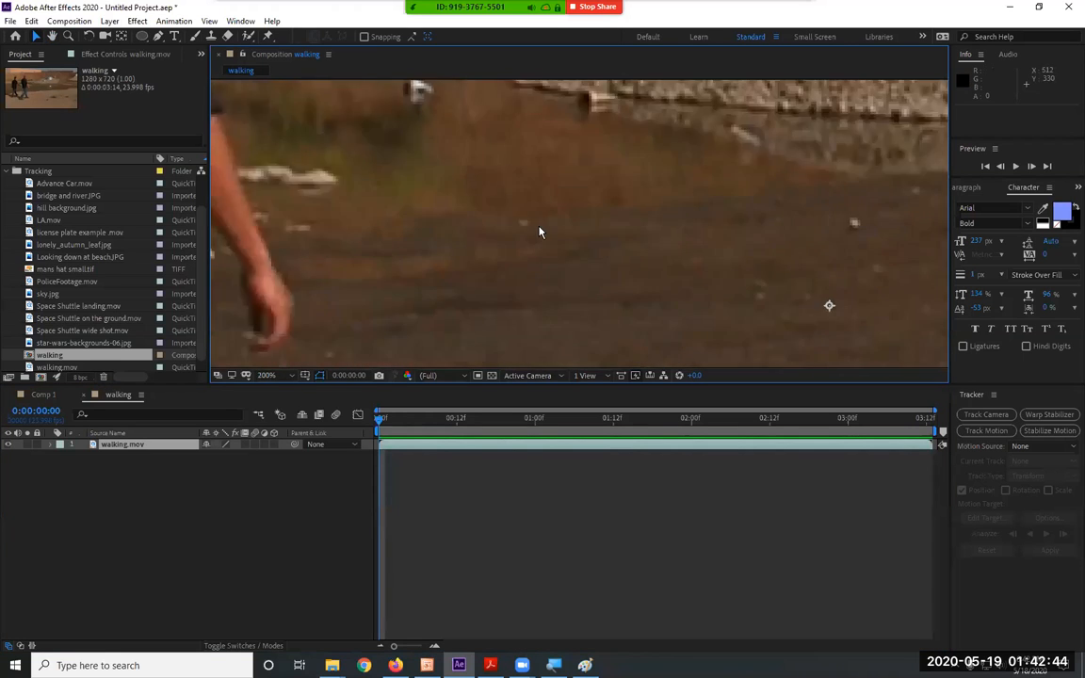
key(v)
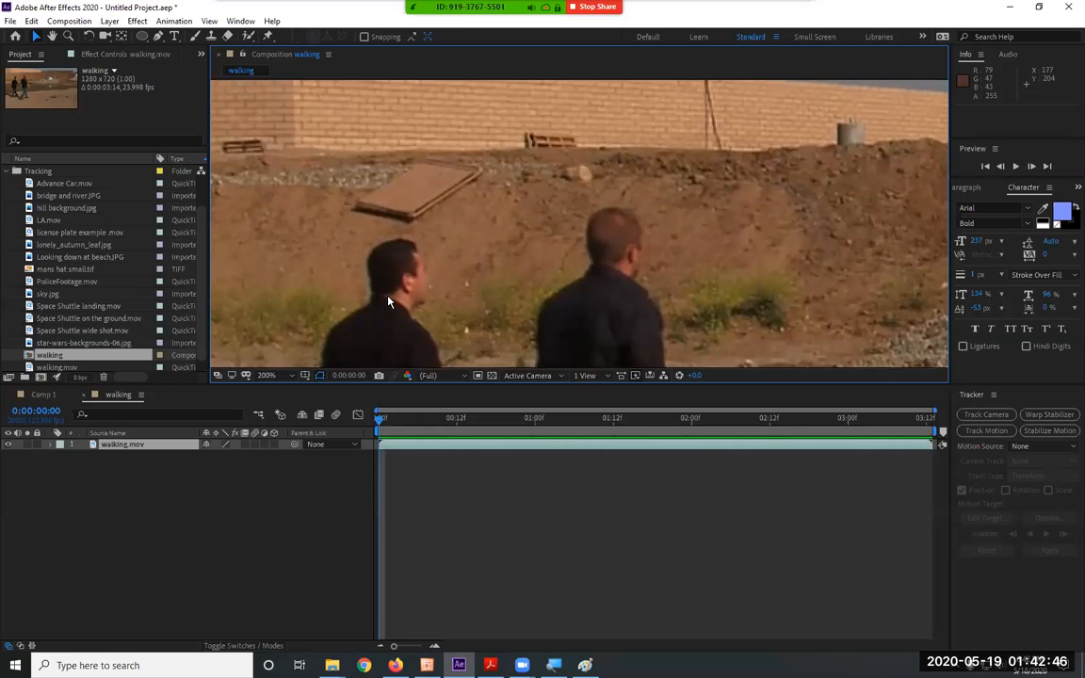
scroll(415, 289, up, 6)
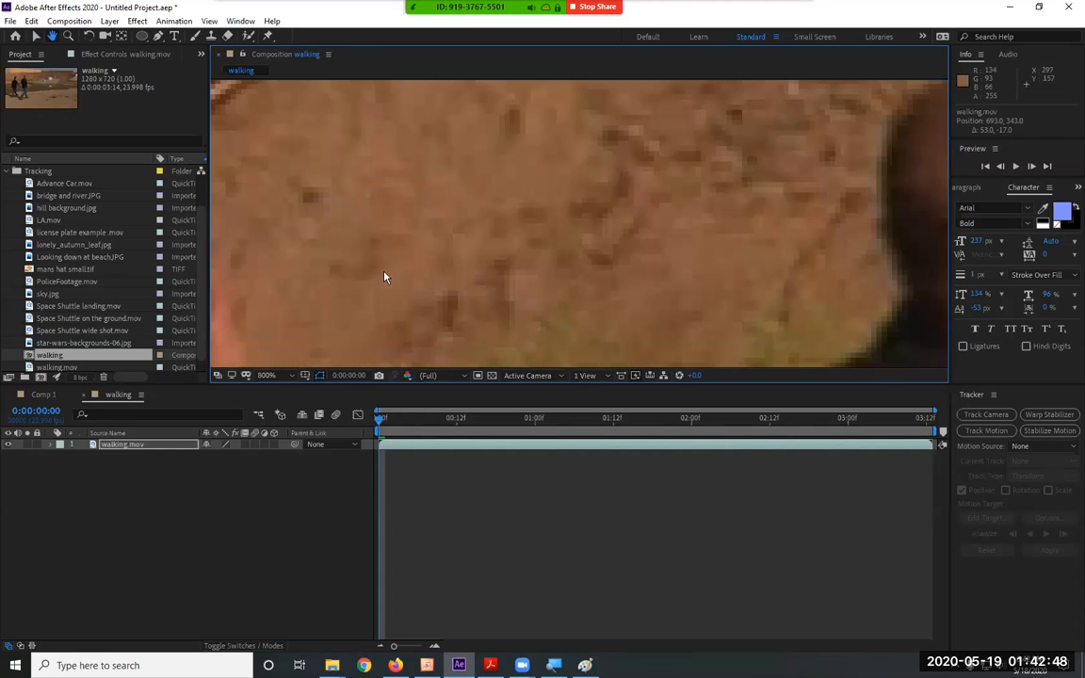
scroll(387, 279, down, 2)
drag(674, 167, 733, 110)
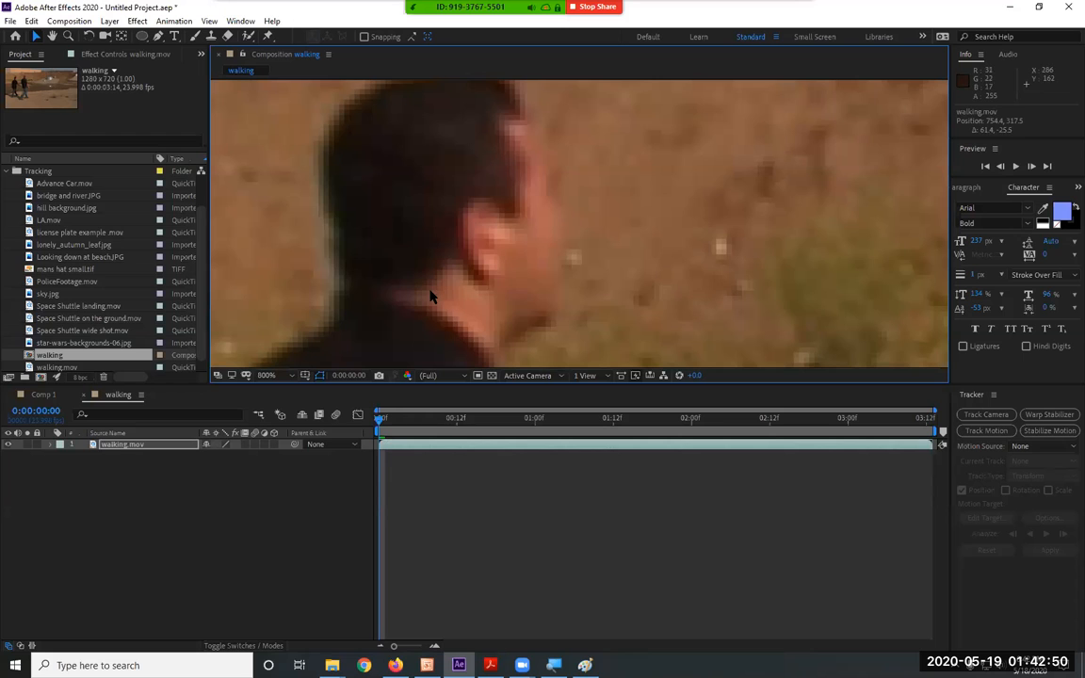
scroll(489, 277, up, 1)
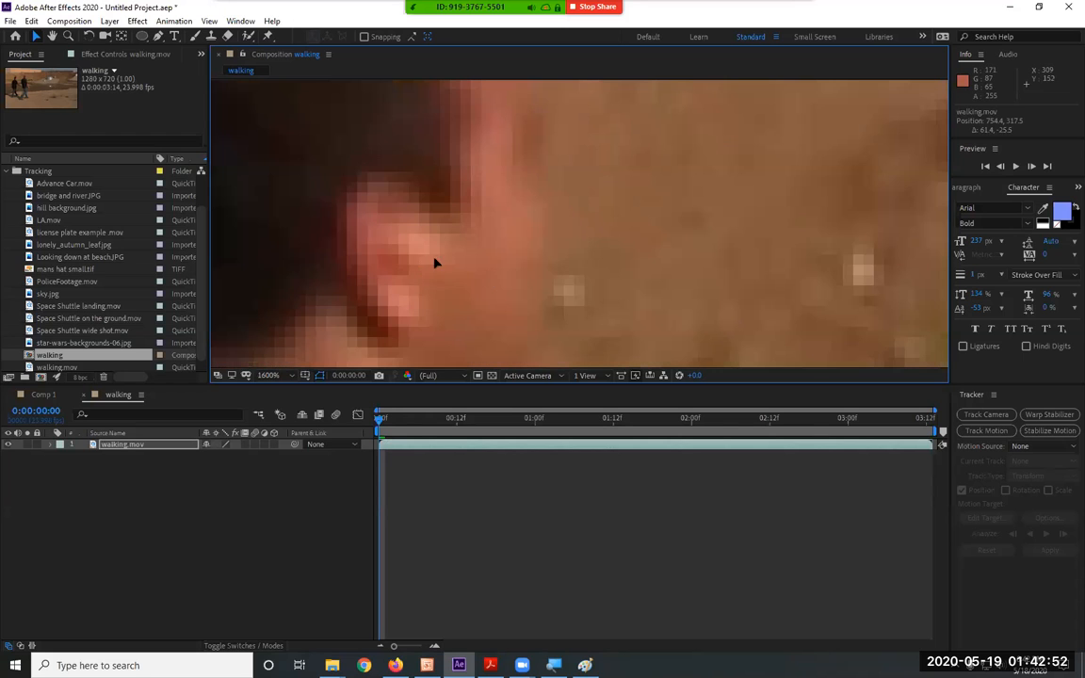
drag(436, 262, 589, 229)
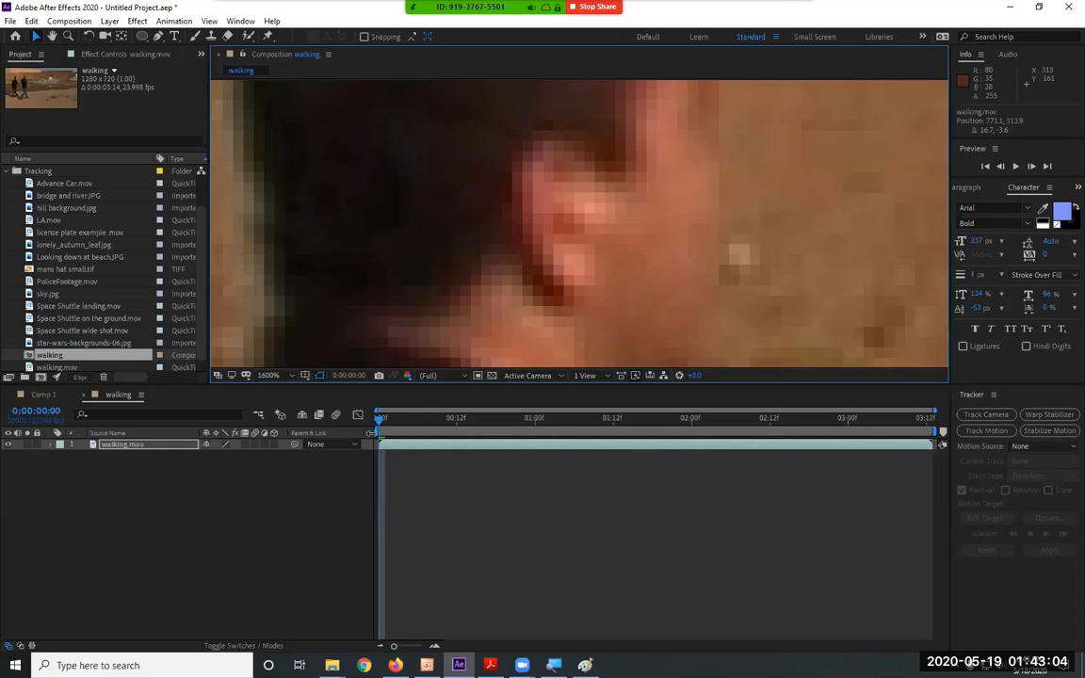
Step: Fit the whole walking composition in the viewer and undo the accidental moves of the walking.mov layer
drag(378, 427, 323, 369)
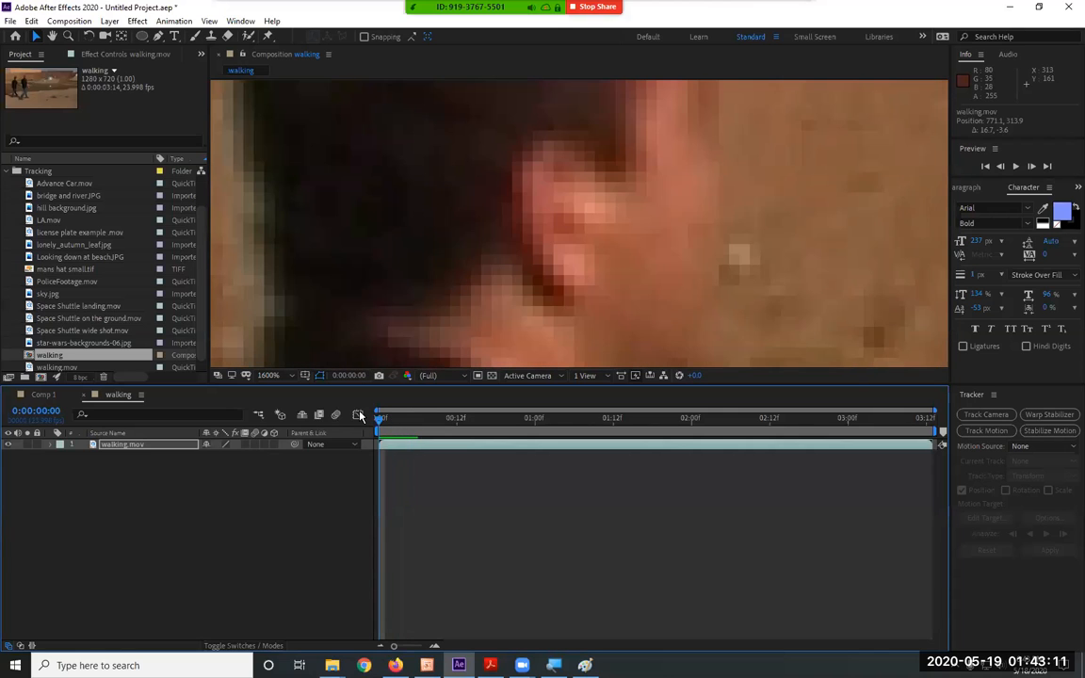
click(282, 379)
click(264, 395)
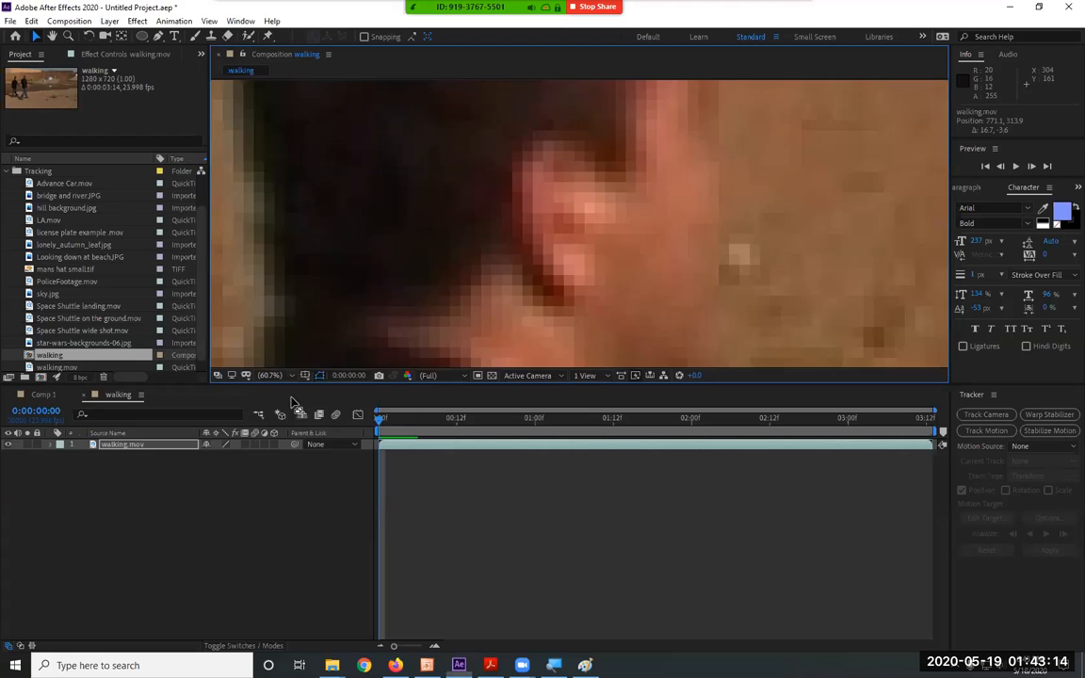
drag(803, 245, 748, 263)
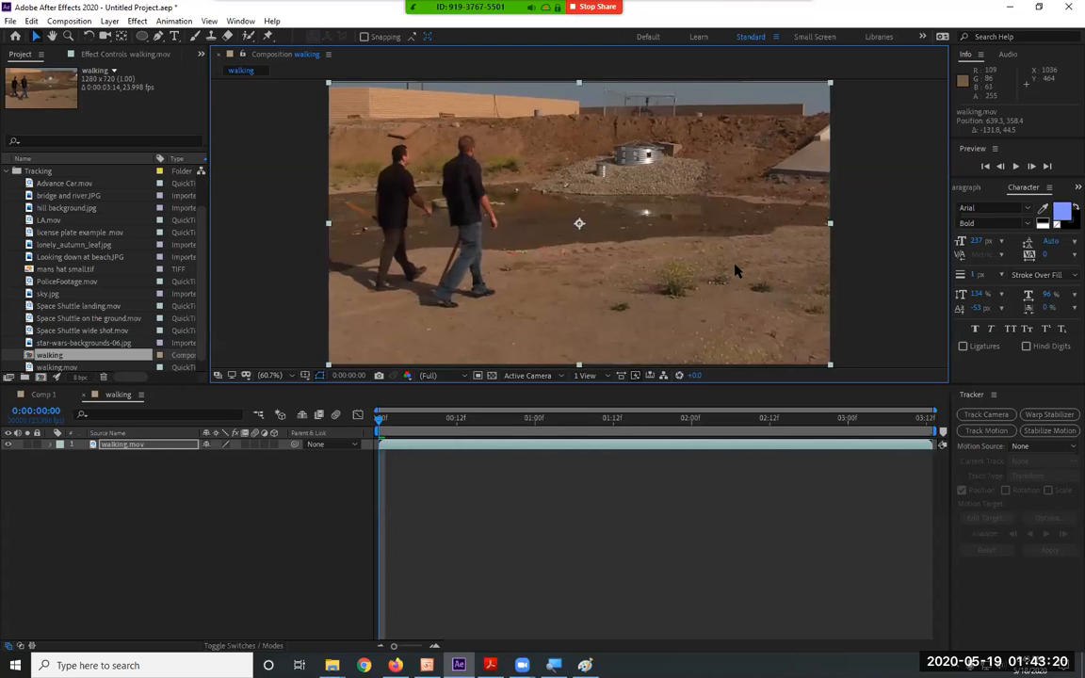
key(ctrl+z)
key(ctrl+z)
key(ctrl+z)
key(ctrl+z)
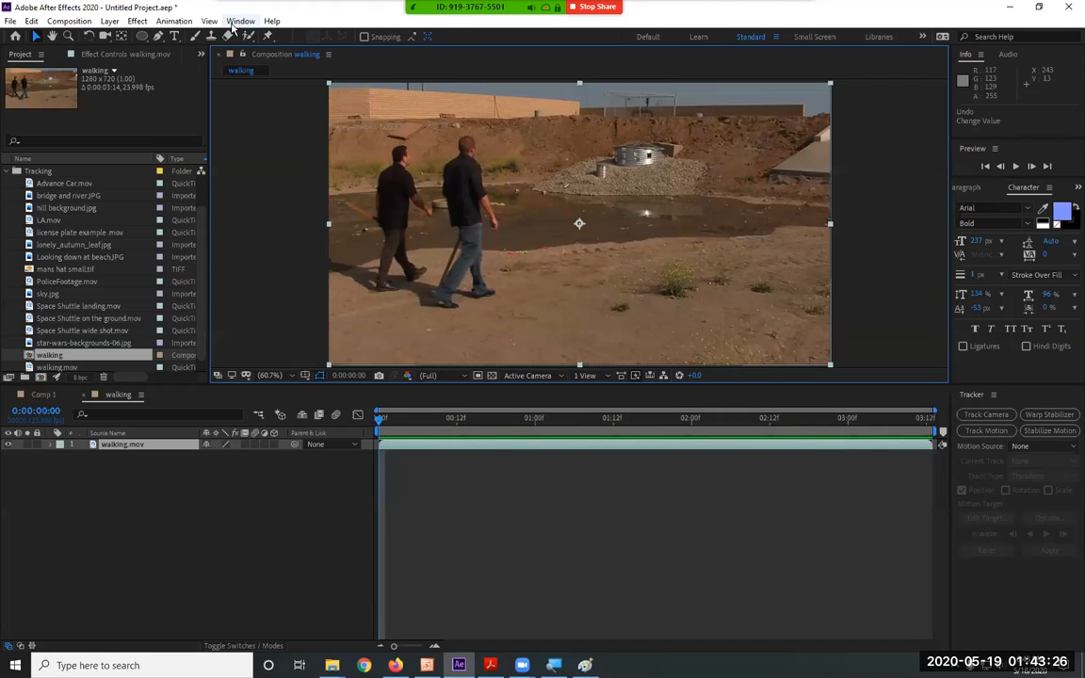
Step: Check that the Tracker panel is shown and dock it beside the composition viewer
click(236, 22)
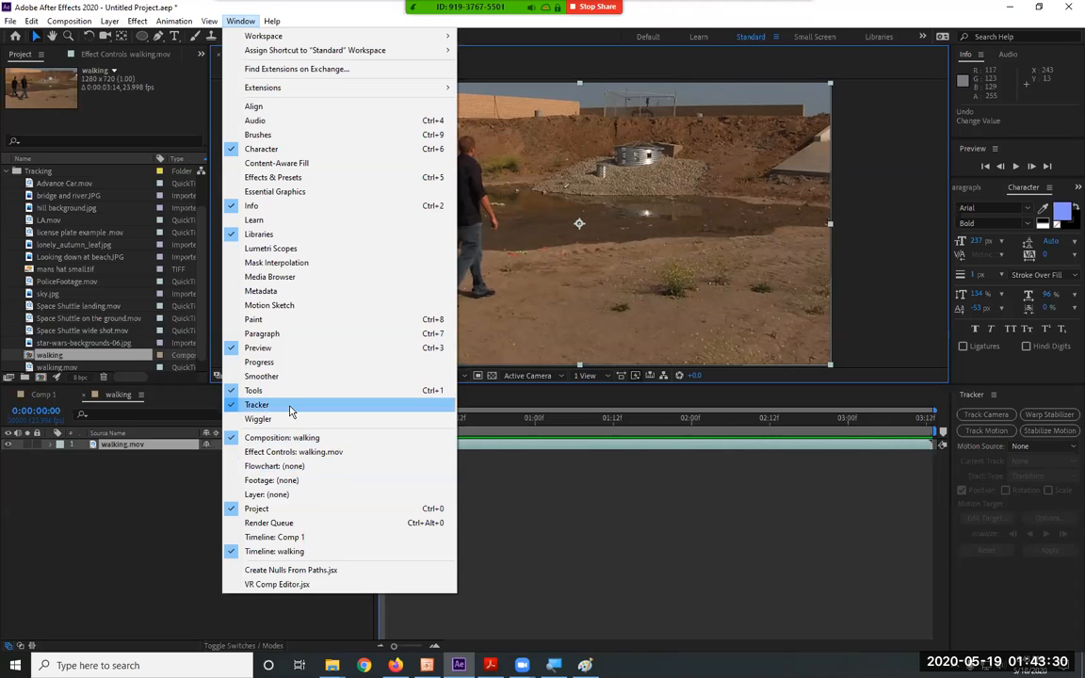
click(1024, 403)
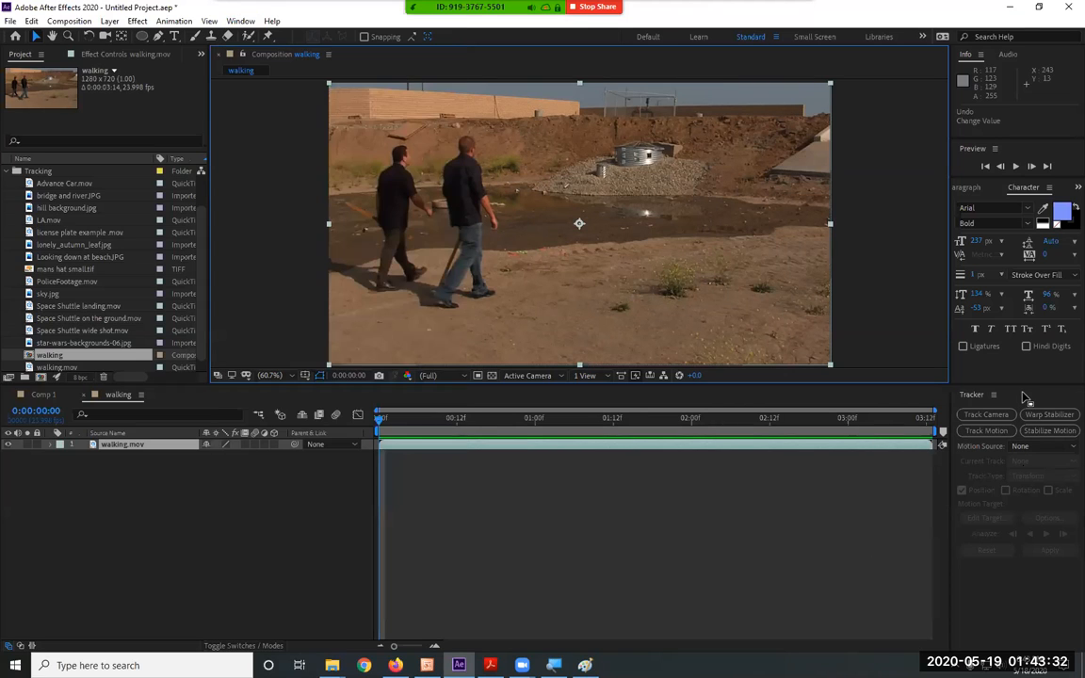
drag(1024, 397, 884, 262)
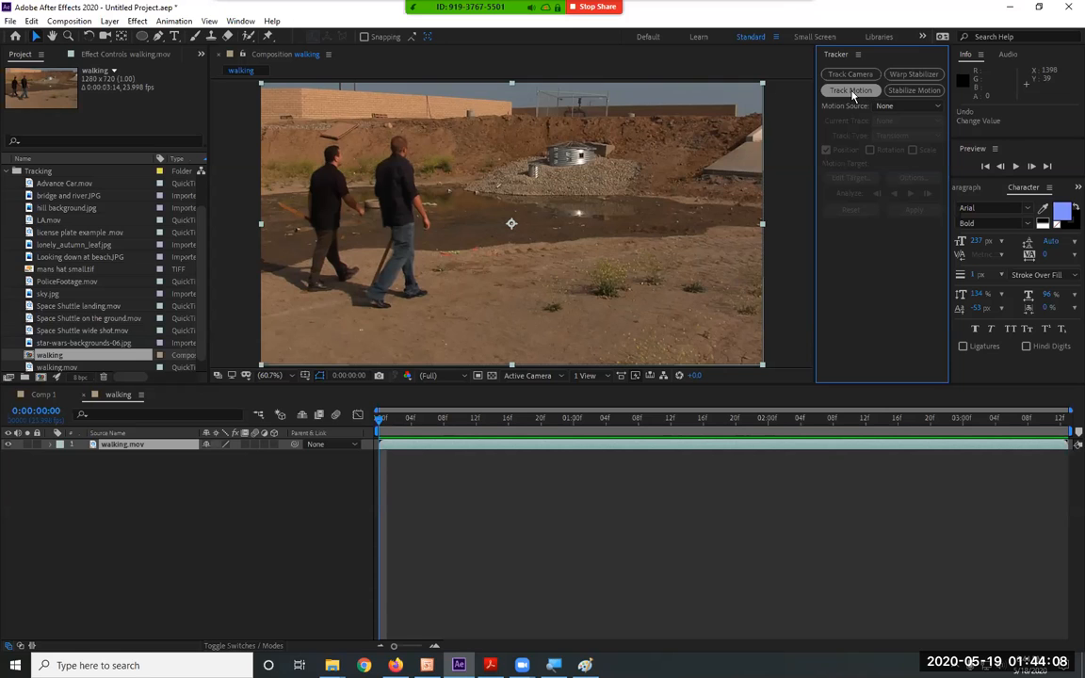
Step: Start Track Motion on the walking.mov layer and compare its layer view with the walking composition view
click(850, 91)
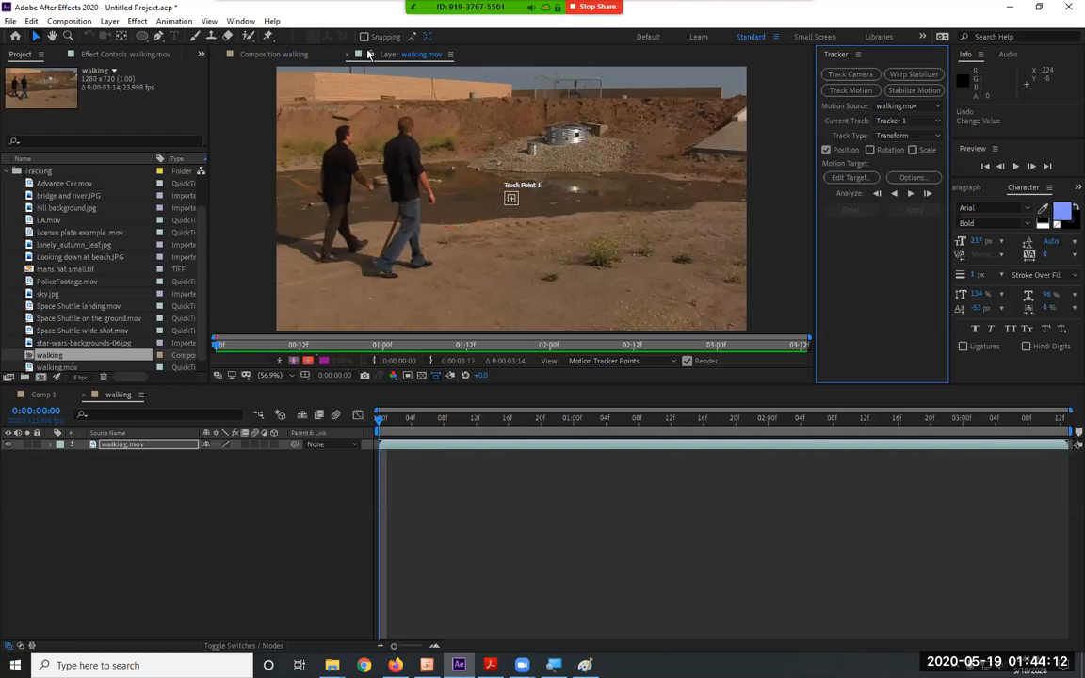
click(237, 54)
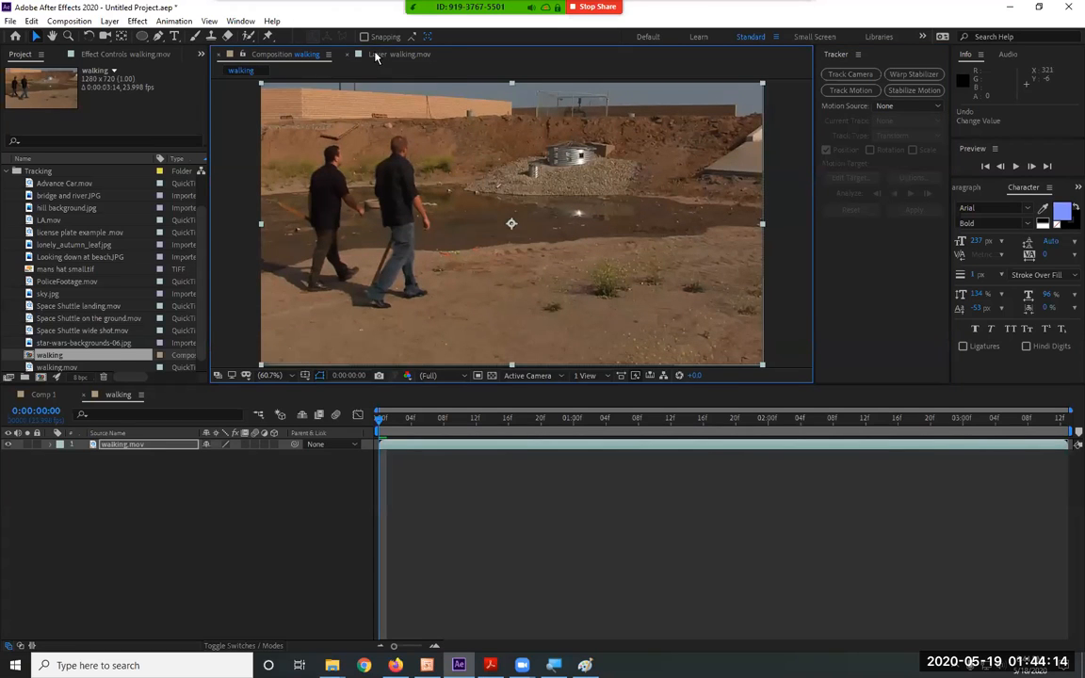
click(374, 54)
click(283, 54)
click(386, 54)
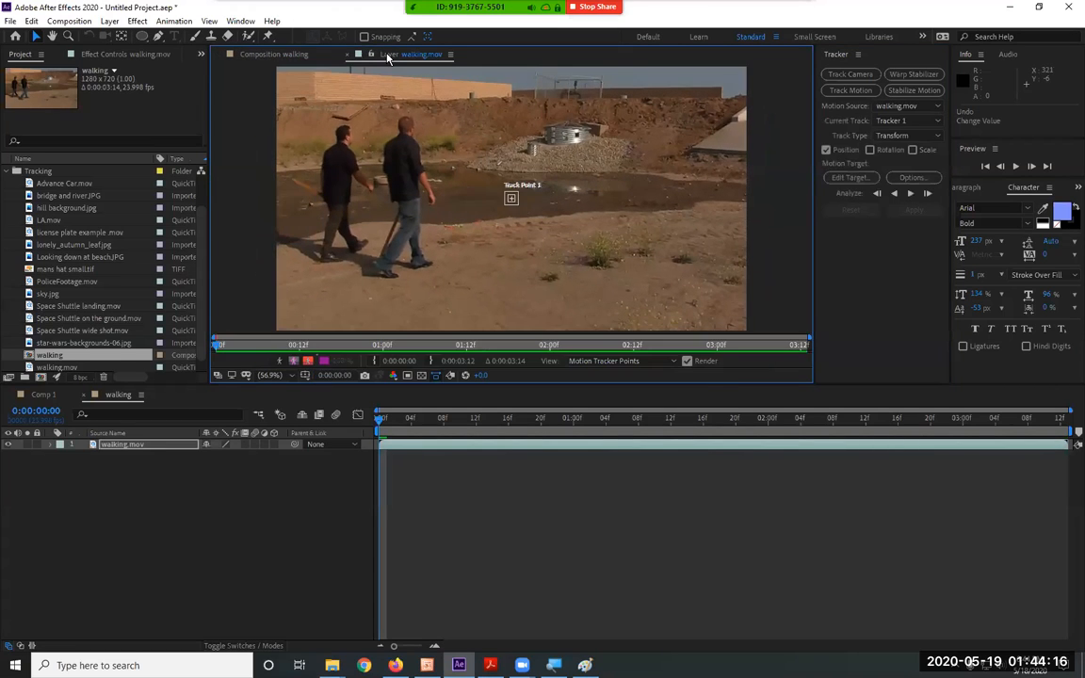
click(269, 54)
click(410, 54)
Step: Magnify the layer view to 400%, enlarge the outer search region of Track Point 1 and reposition the track point
key(slash)
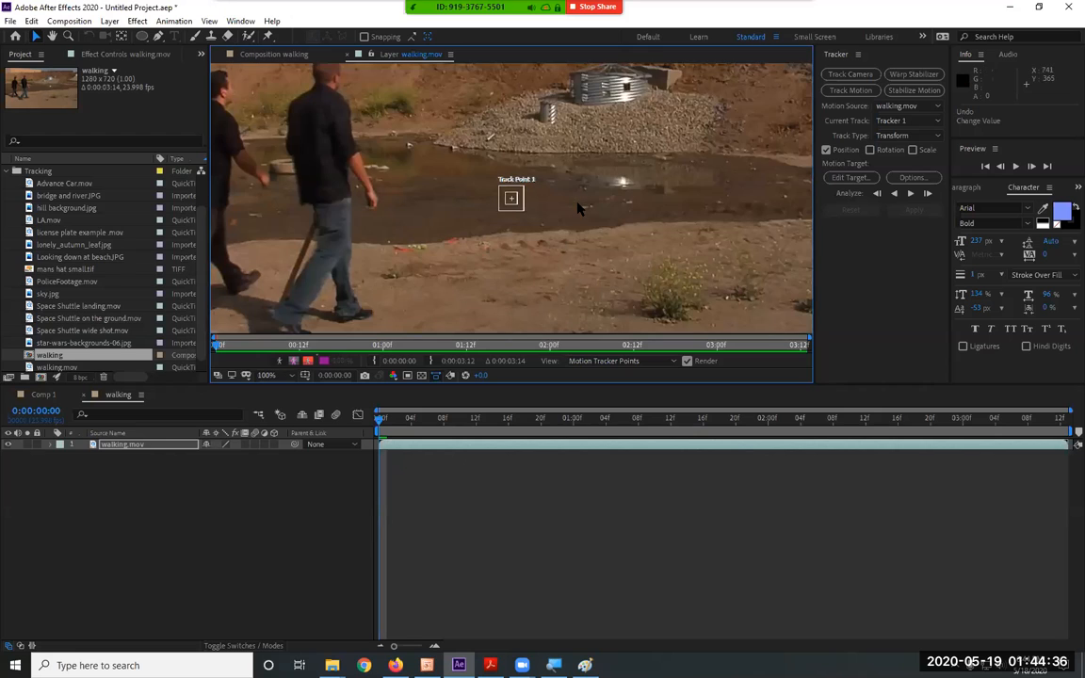
key(period)
key(period)
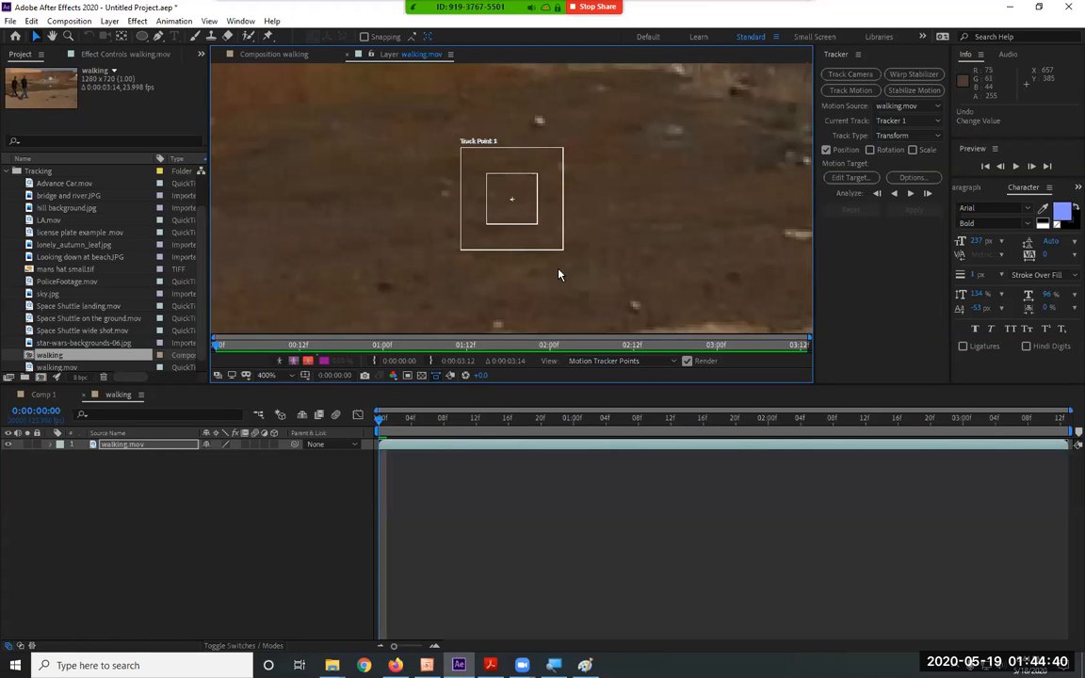
mouse_move(564, 253)
mouse_down()
mouse_move(518, 221)
mouse_move(593, 280)
mouse_move(610, 267)
mouse_move(559, 273)
mouse_move(552, 263)
mouse_up()
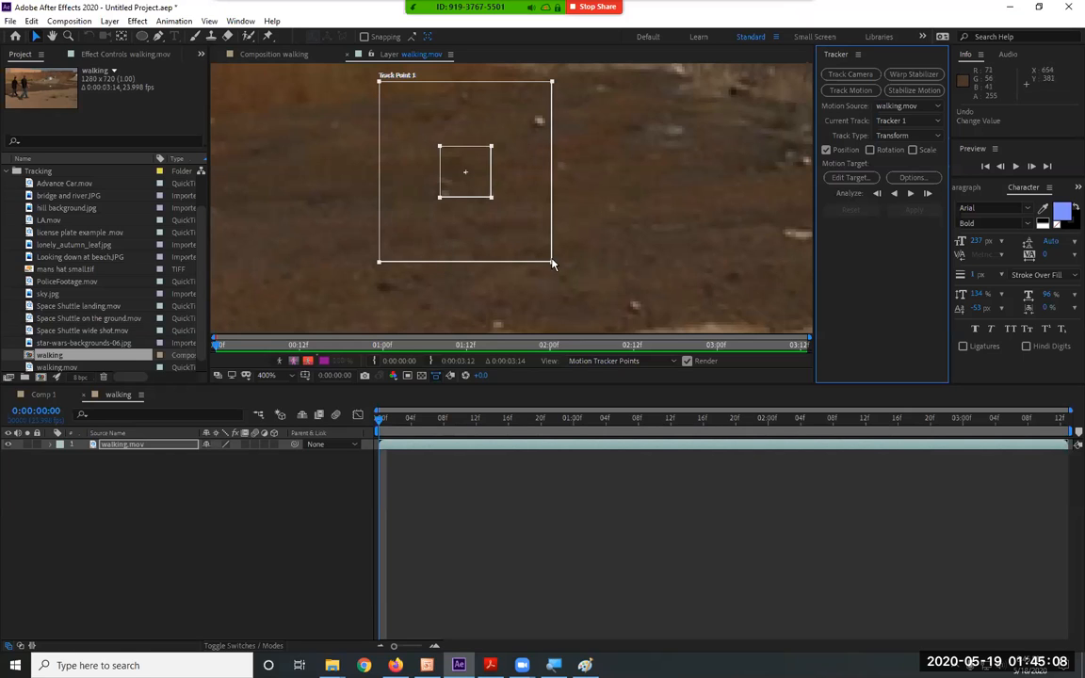
mouse_move(551, 265)
mouse_down()
mouse_move(527, 245)
mouse_move(563, 290)
mouse_move(530, 251)
mouse_move(508, 302)
mouse_move(521, 303)
mouse_move(543, 264)
mouse_move(530, 239)
mouse_move(522, 251)
mouse_move(573, 240)
mouse_move(540, 256)
mouse_move(543, 277)
mouse_up()
click(456, 173)
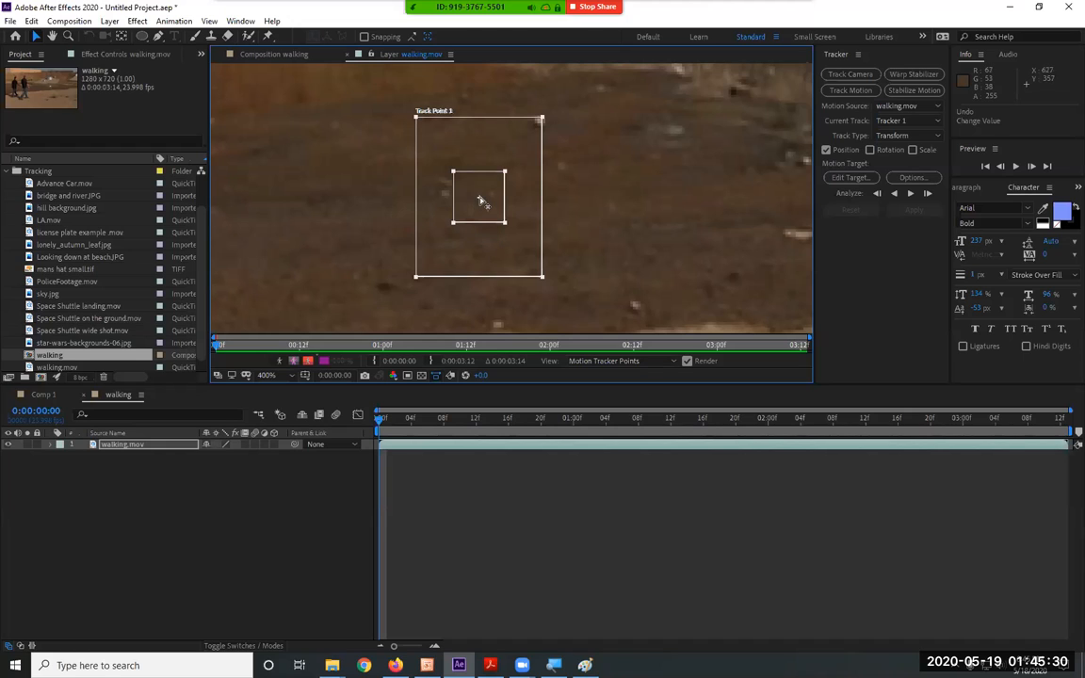
Step: Reduce the size of Track Point 1's outer search region and return the layer view to 100%
click(480, 208)
click(466, 202)
drag(543, 277, 413, 200)
scroll(414, 201, down, 6)
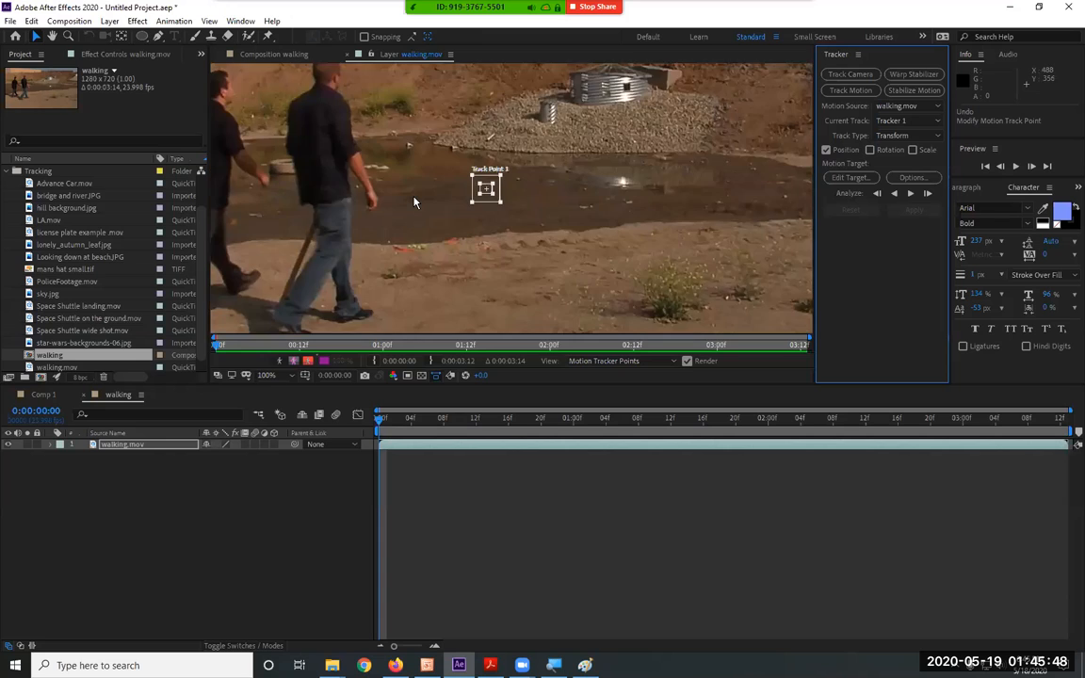
Step: Move Track Point 1 onto the ear of the rear walking man and check its fit at 200% magnification
scroll(496, 202, up, 2)
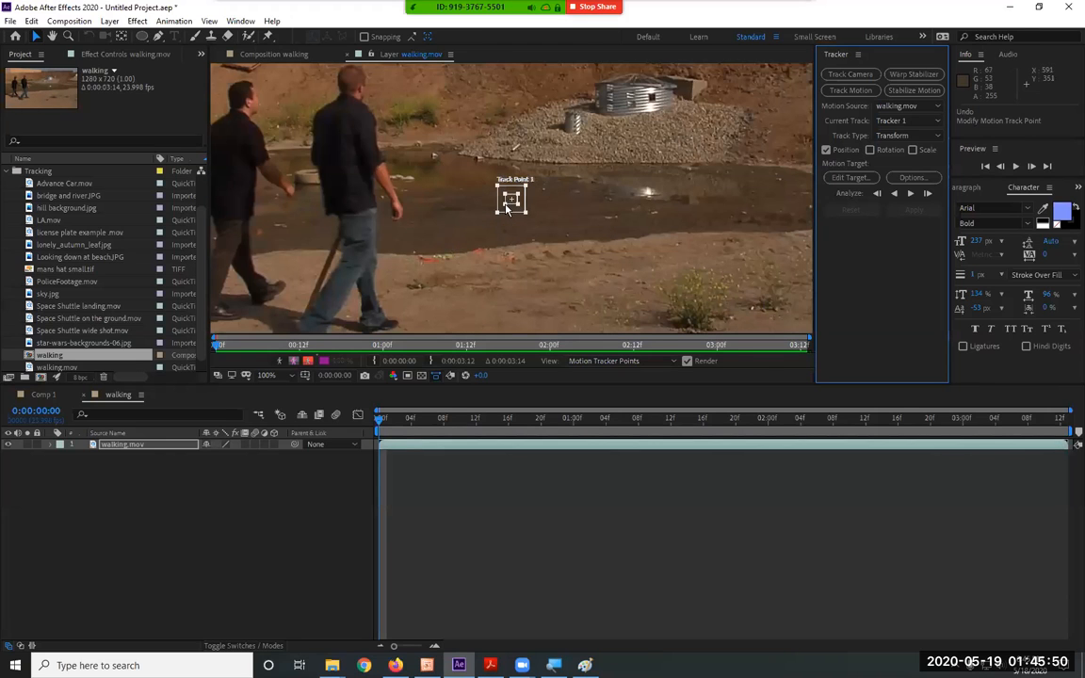
drag(516, 211, 254, 116)
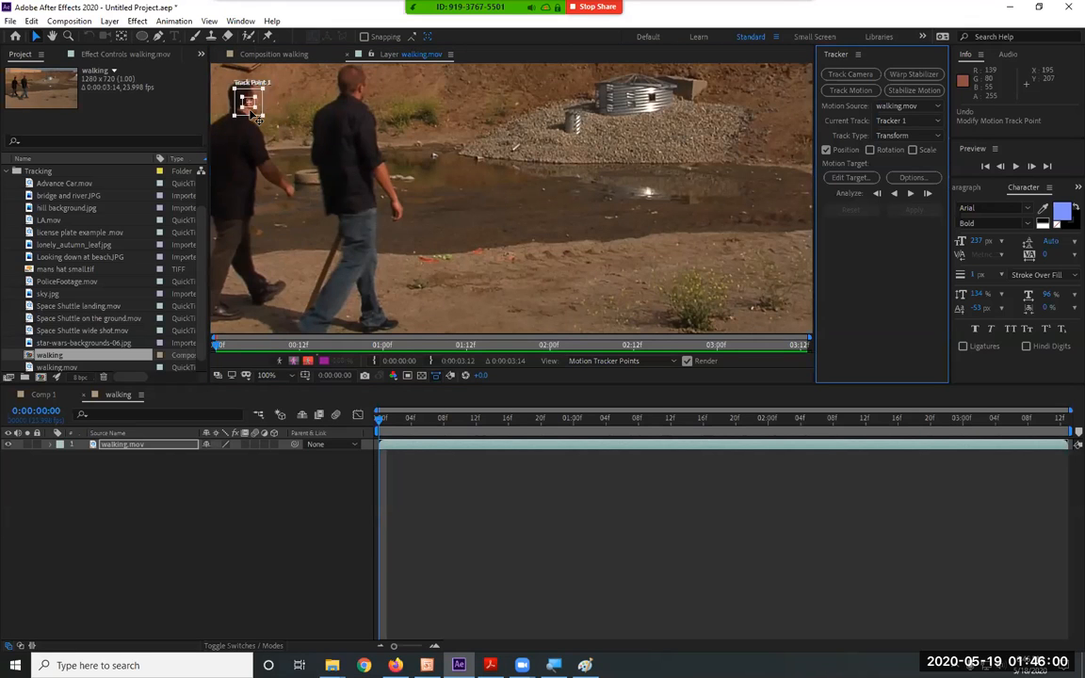
scroll(252, 117, down, 1)
scroll(324, 129, up, 2)
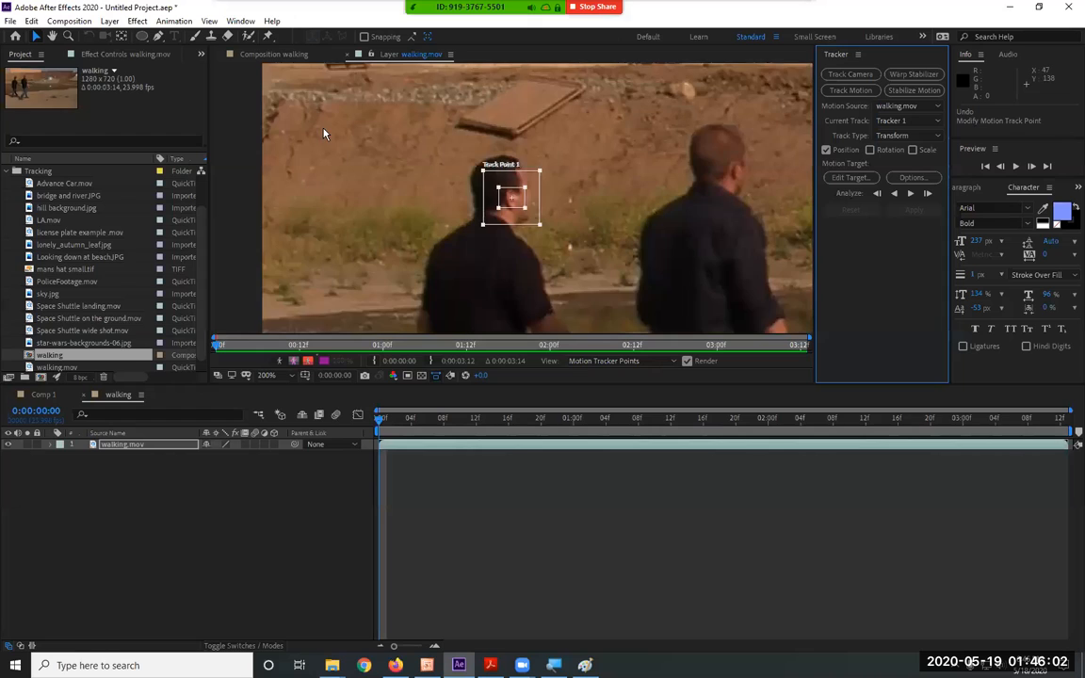
click(542, 226)
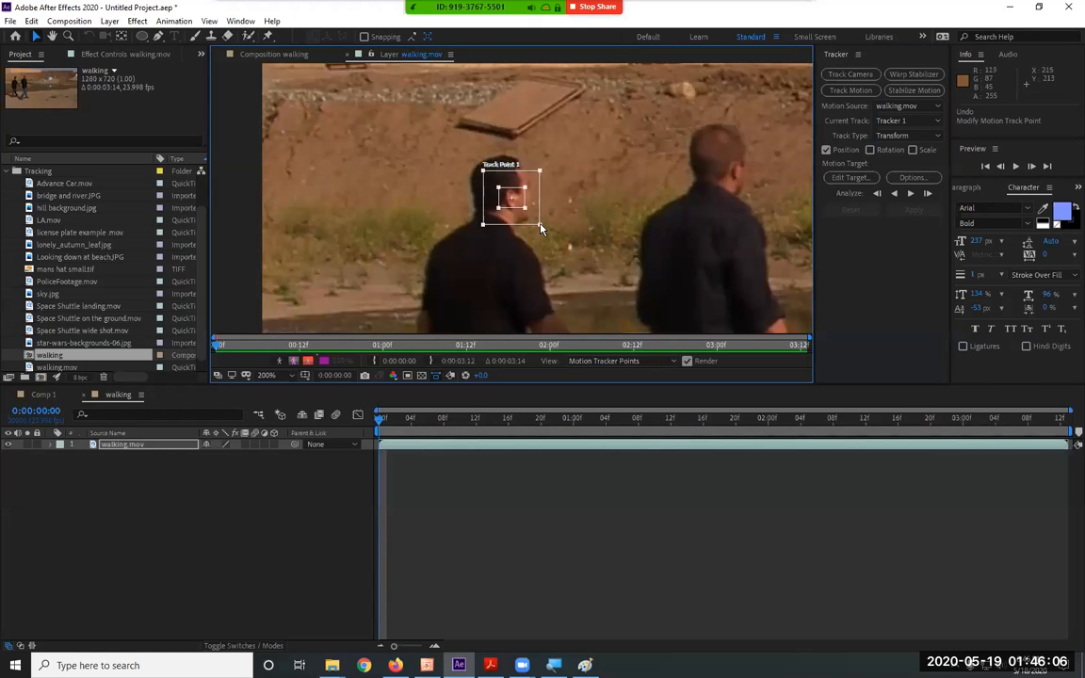
drag(540, 226, 529, 212)
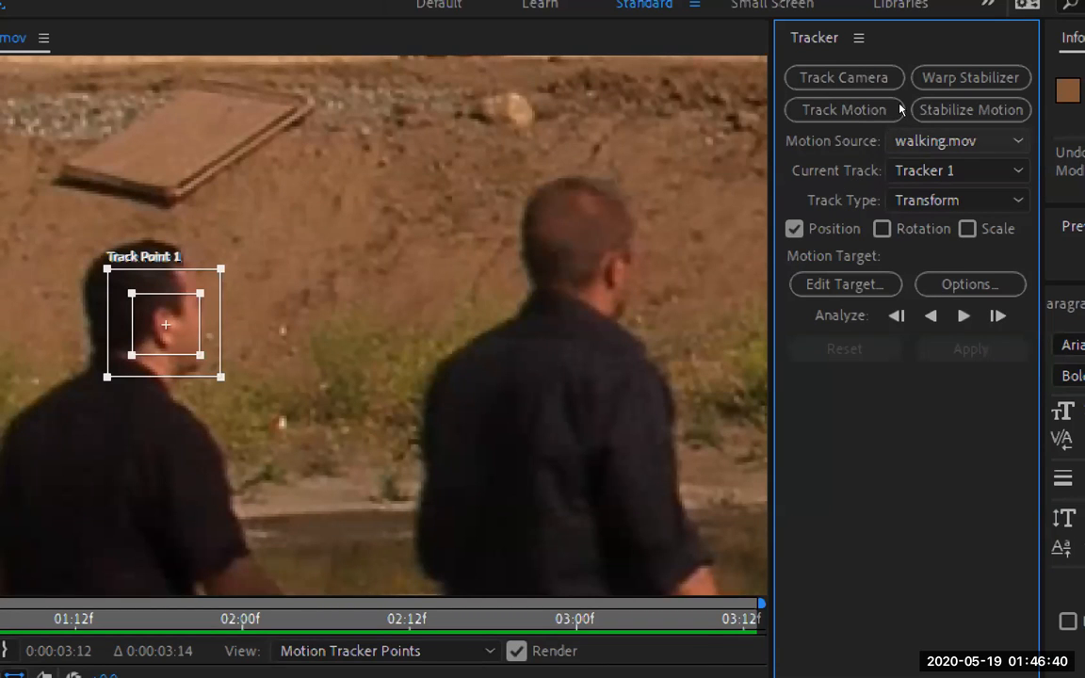
Step: Examine the tracker's Motion Source, Current Track, Track Type and Motion Target options without changing them
click(923, 141)
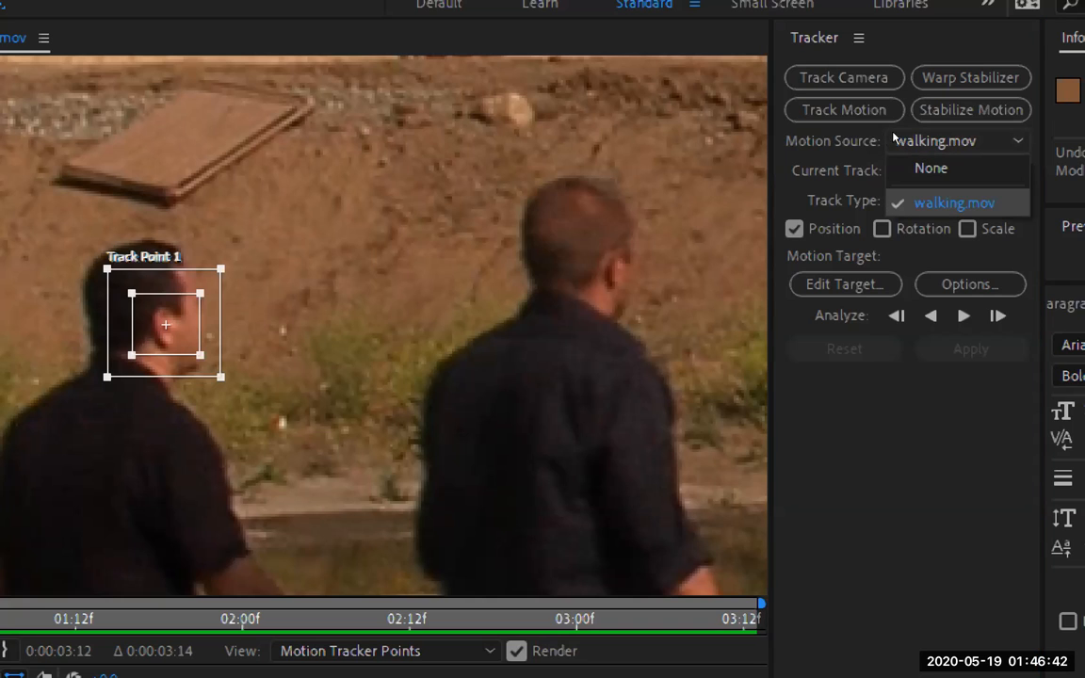
click(903, 140)
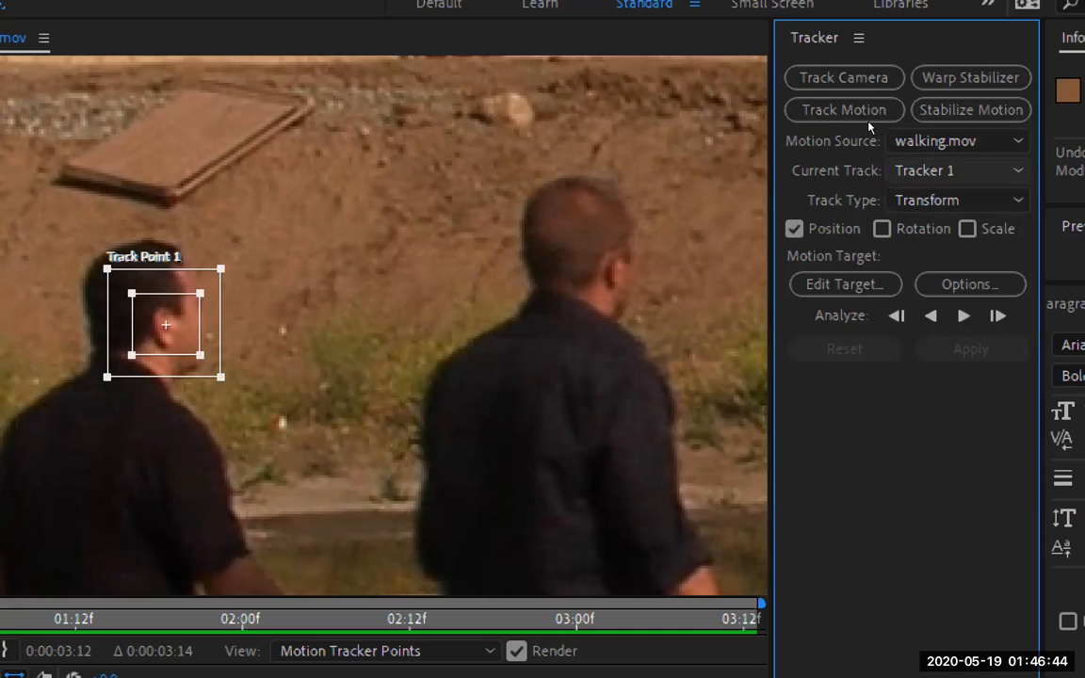
click(941, 171)
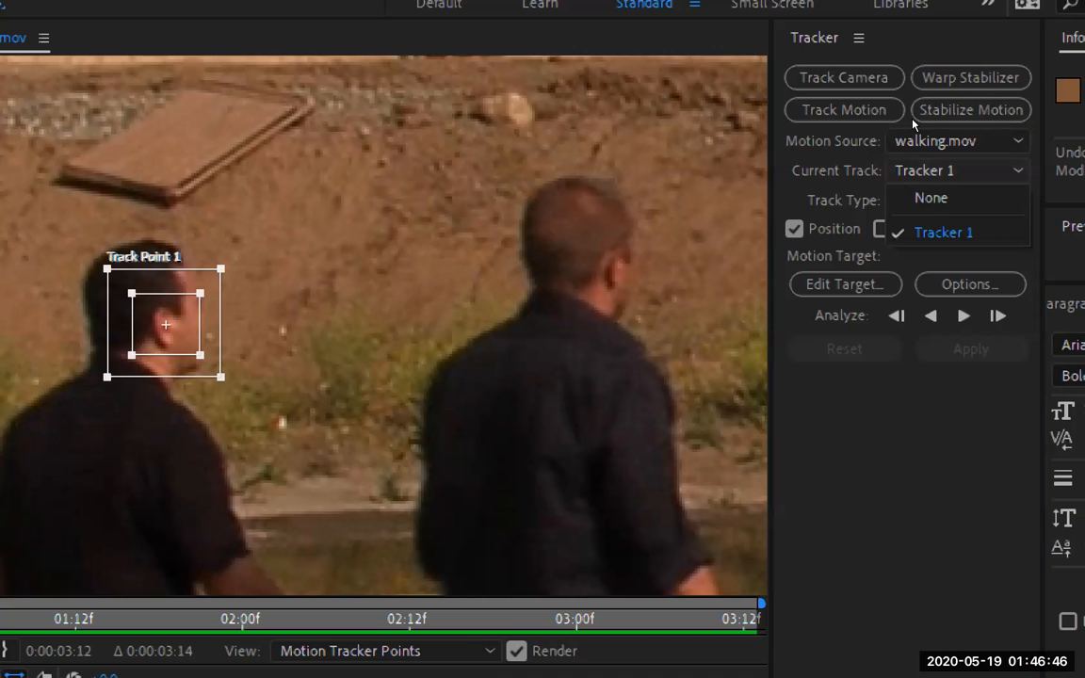
click(912, 122)
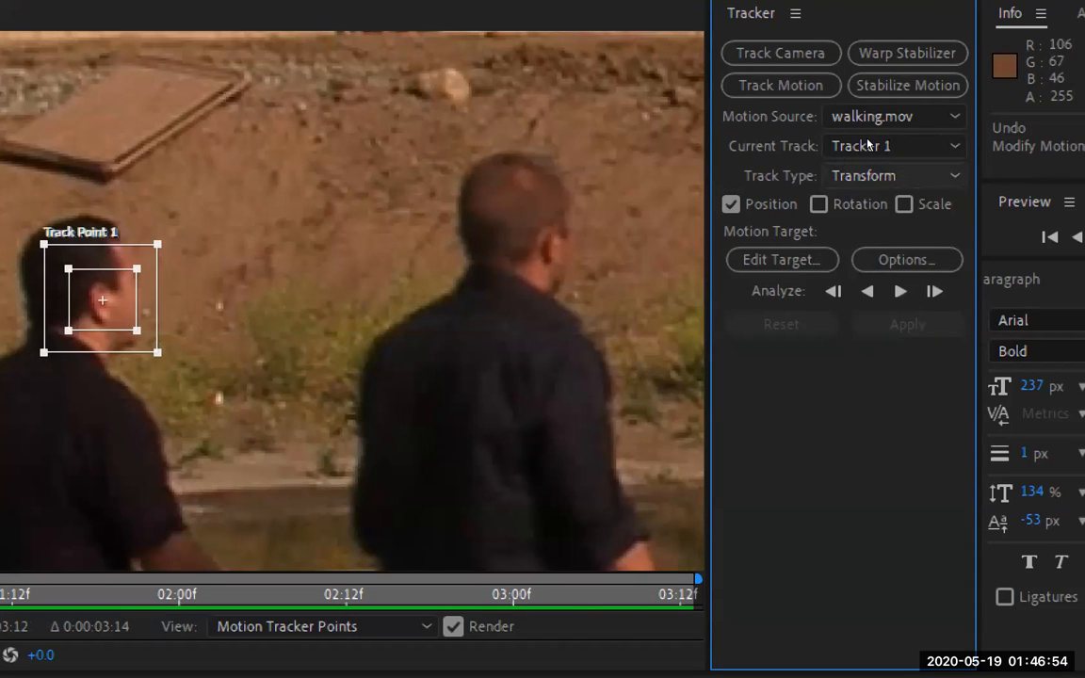
click(894, 175)
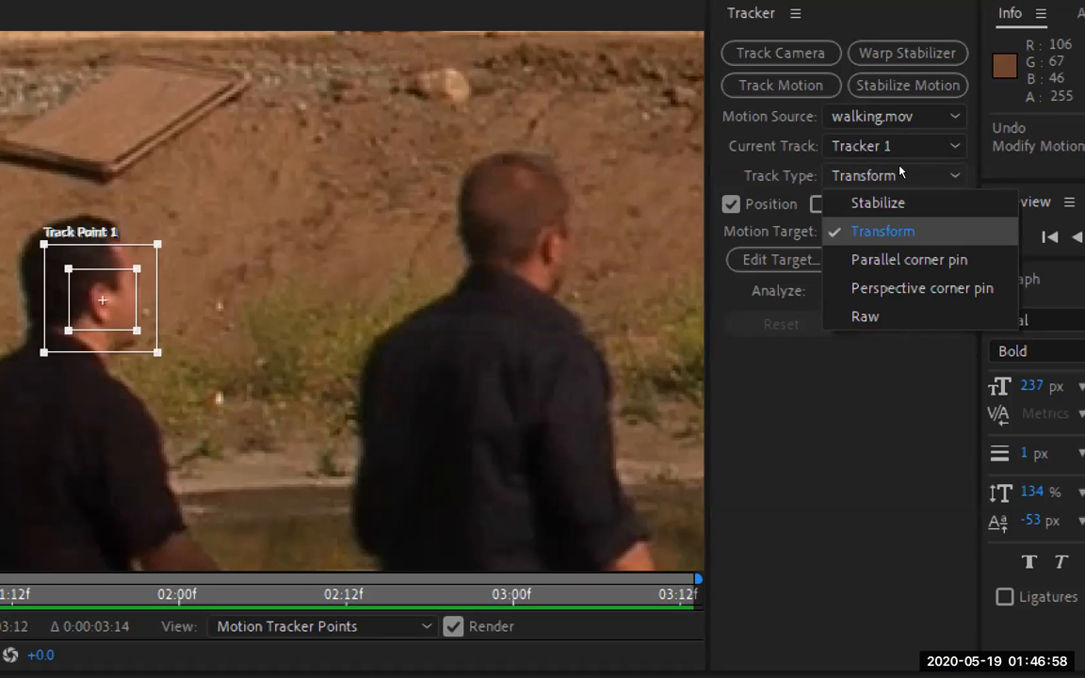
click(899, 172)
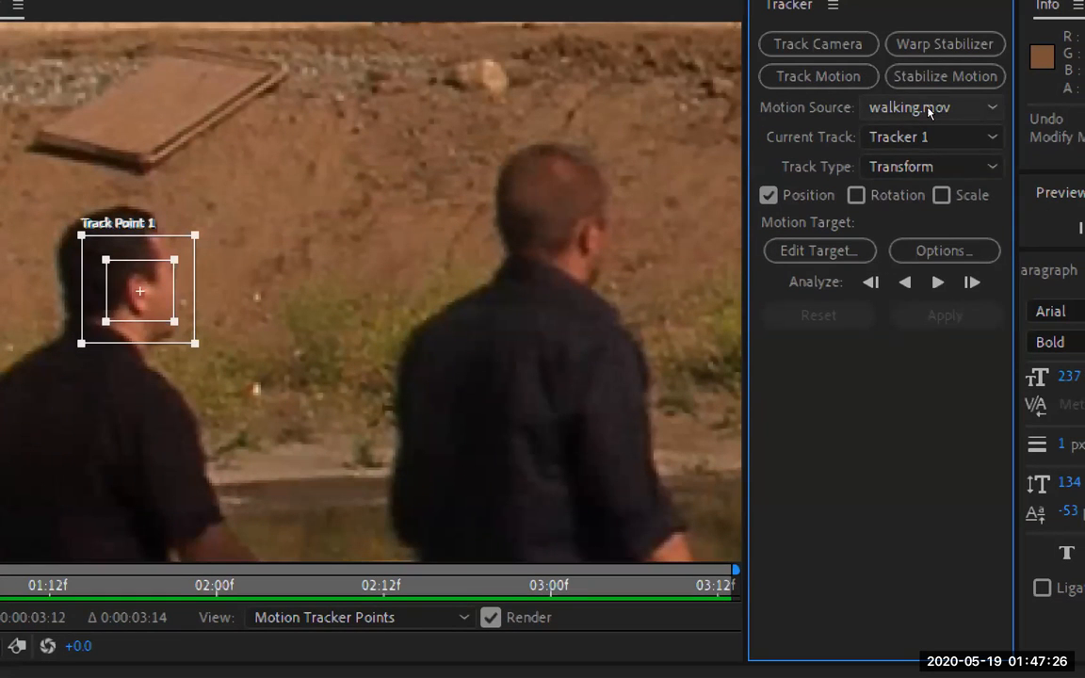
click(1021, 73)
click(920, 107)
click(818, 250)
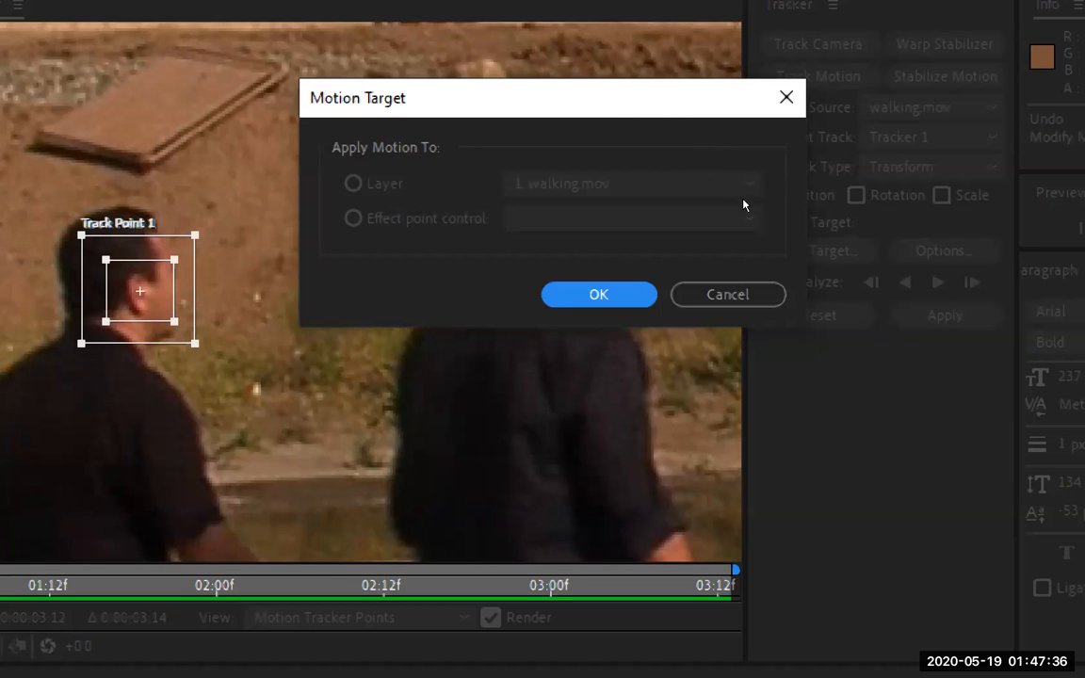
key(Escape)
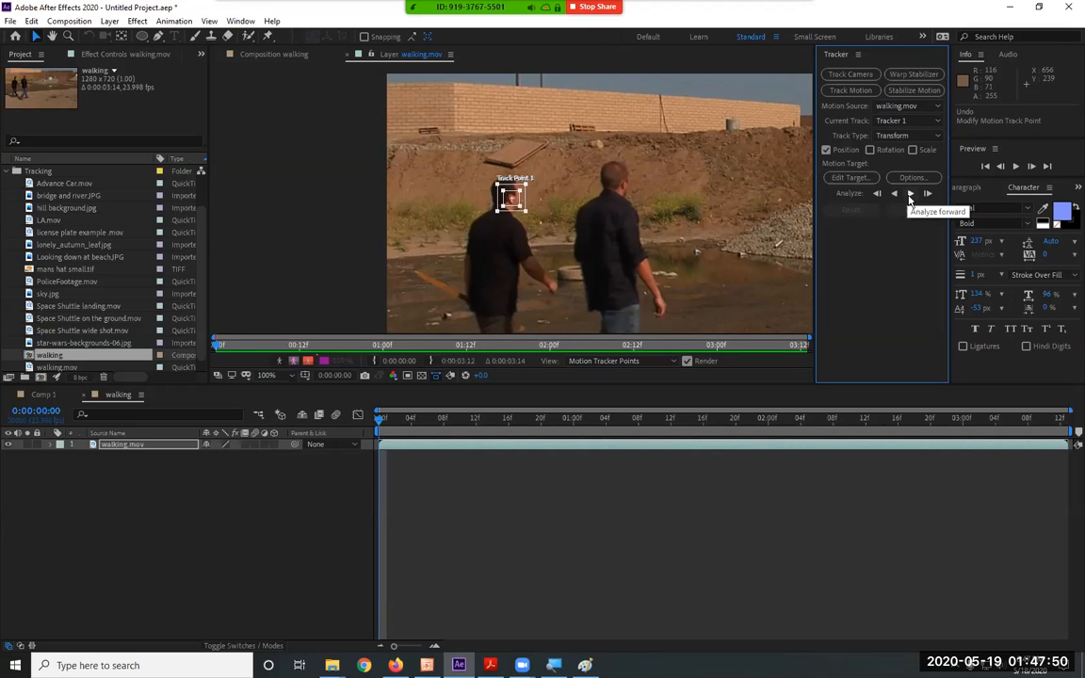
Step: Analyze Track Point 1 forward through the whole clip and scrub back to frame 0:00:00:01 to check the track
click(910, 195)
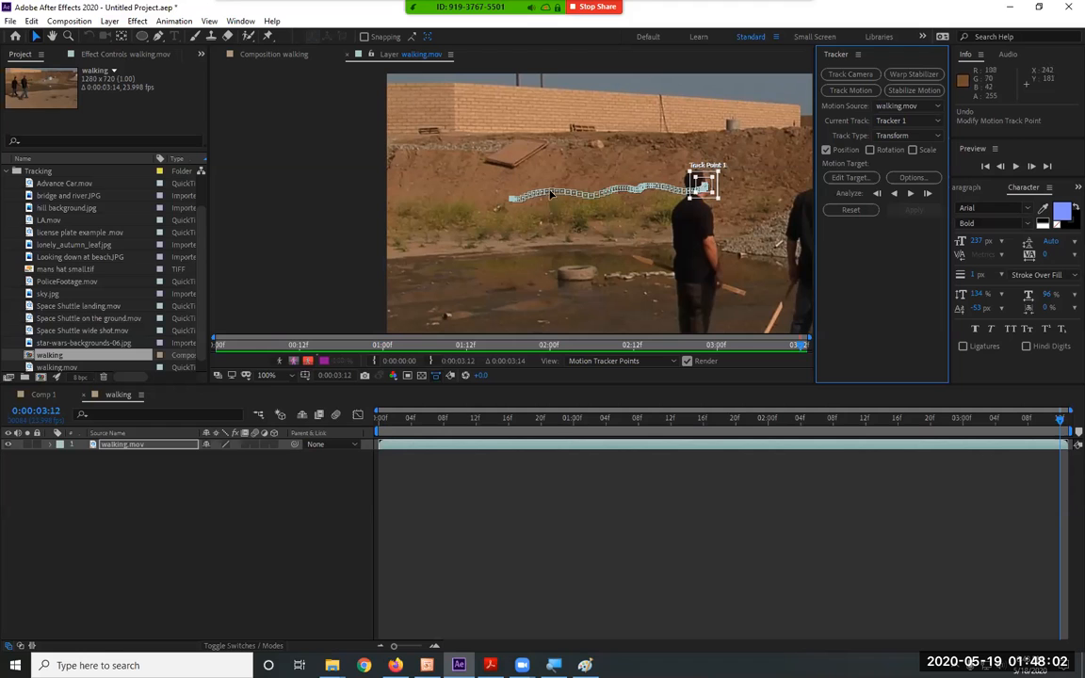
drag(1050, 423, 752, 430)
drag(664, 438, 382, 436)
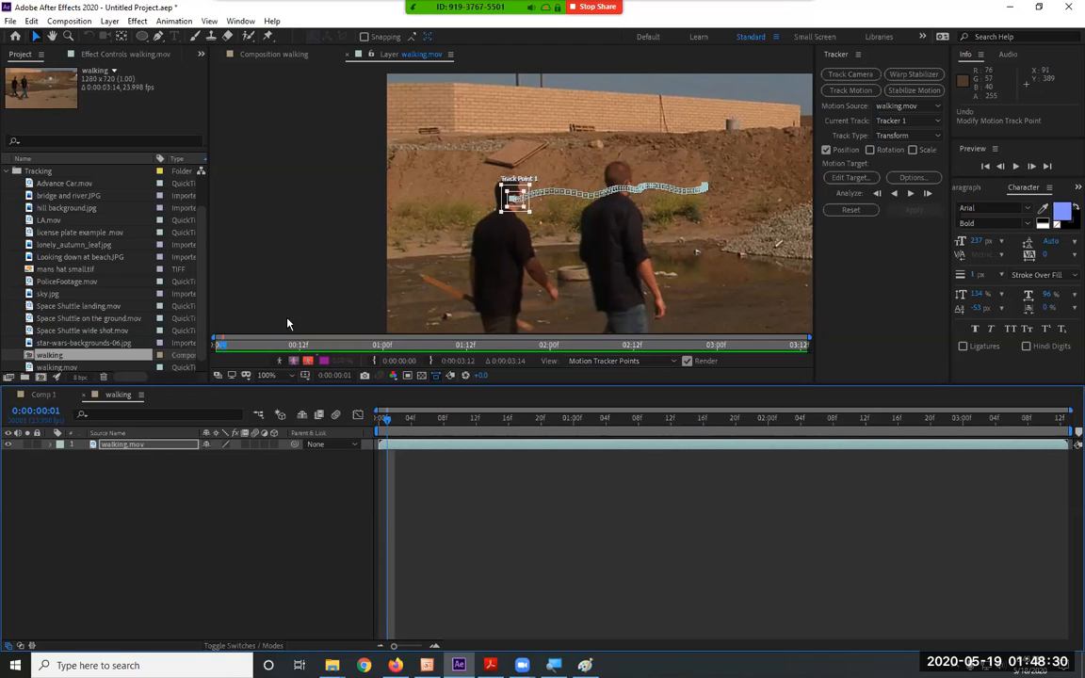
Step: Compare the walking composition view with the tracked layer view and check the Motion Target options
click(274, 56)
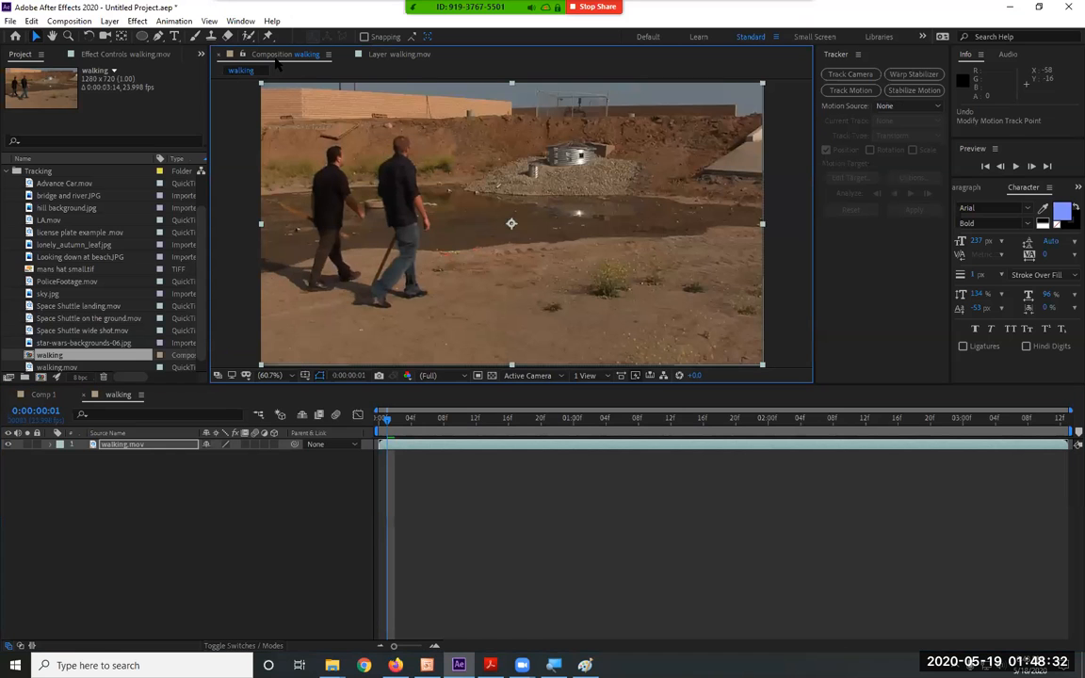
click(376, 54)
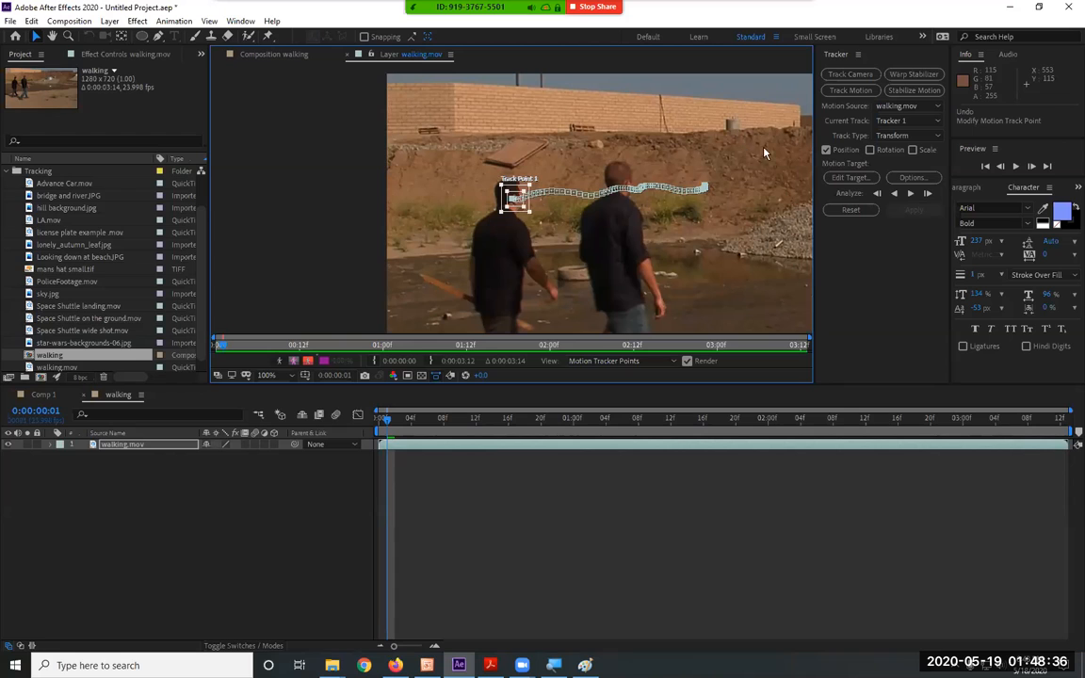
click(858, 182)
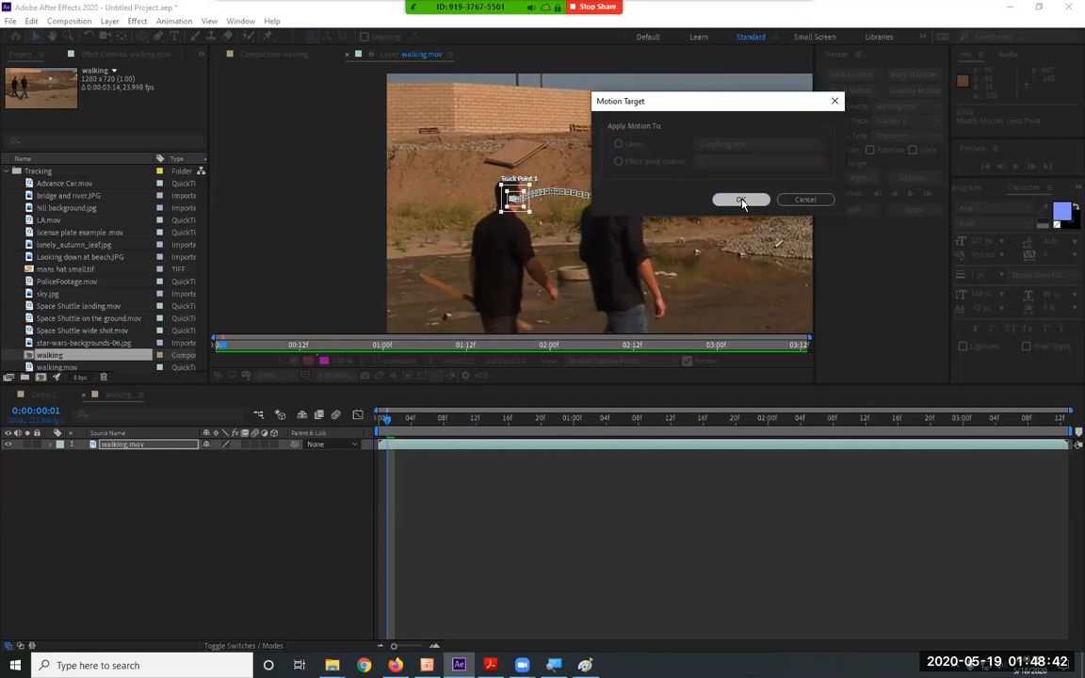
click(747, 205)
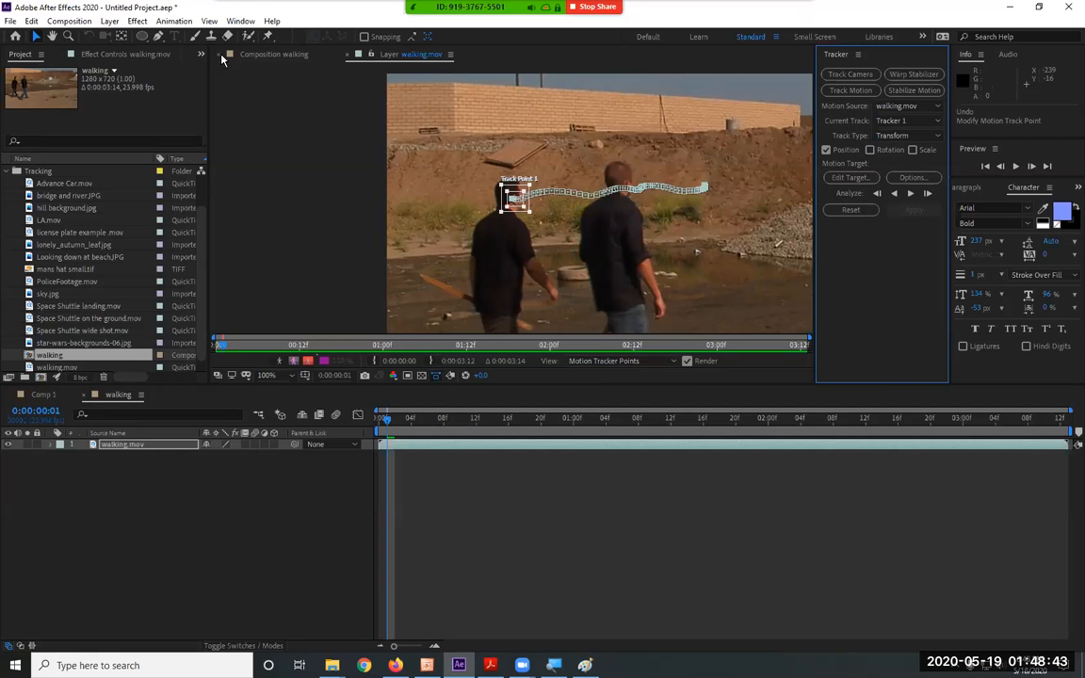
Step: Add a null object to the walking composition and move it to about 607, 325 in the composition view
click(110, 20)
mouse_move(124, 42)
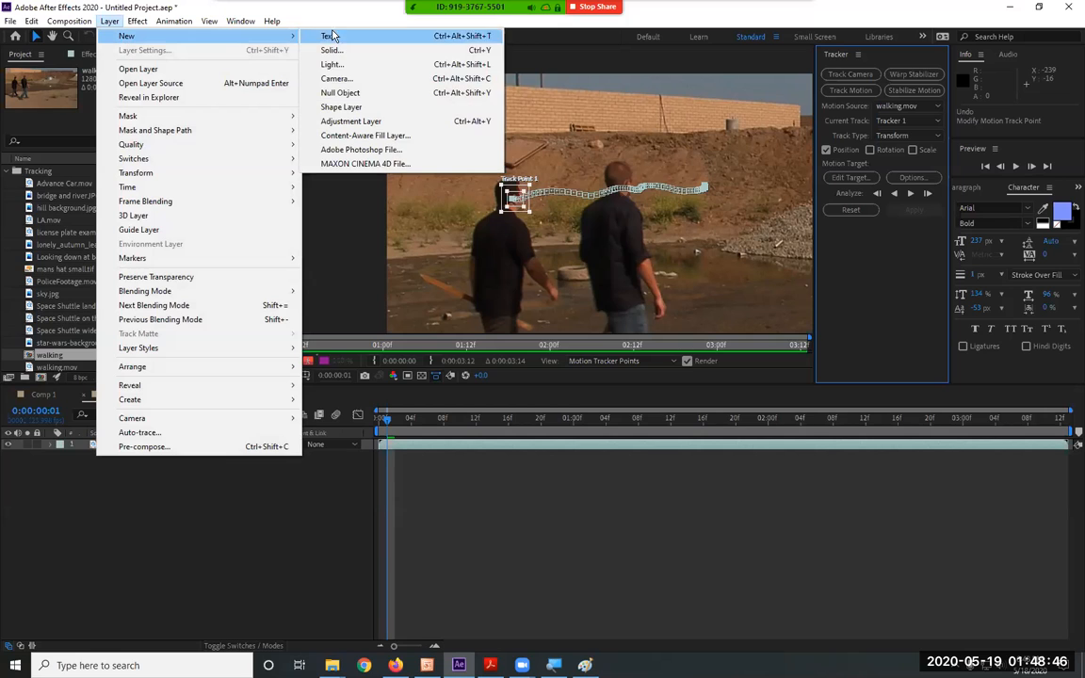
click(382, 94)
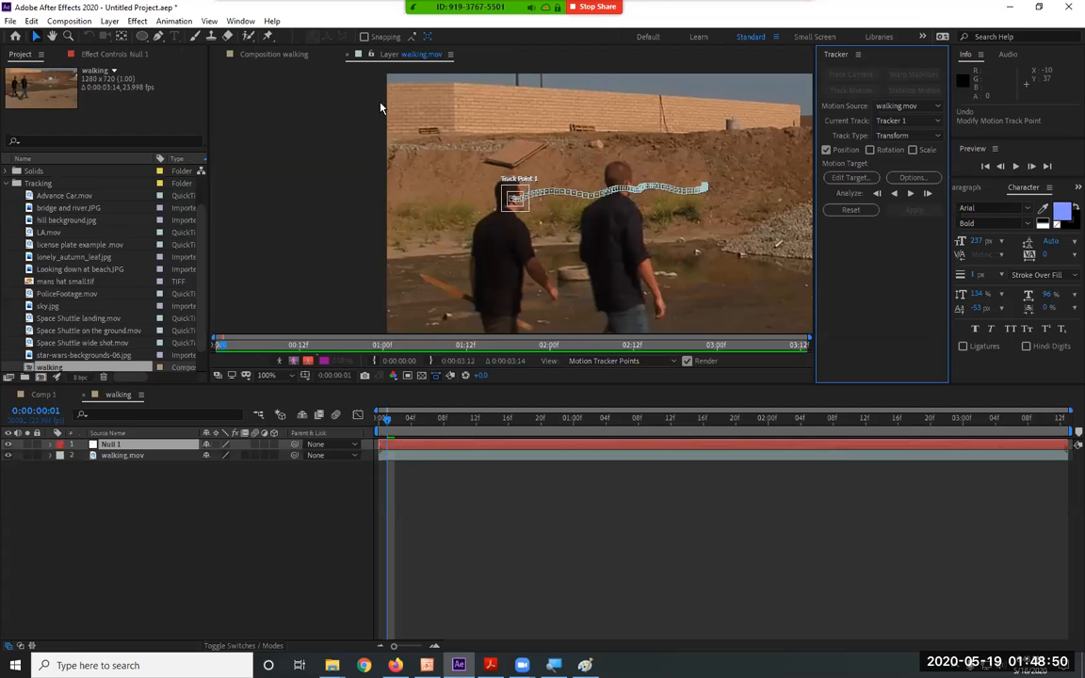
click(263, 59)
mouse_move(512, 226)
mouse_down()
mouse_move(607, 198)
mouse_move(555, 226)
mouse_move(490, 232)
mouse_move(496, 200)
mouse_move(513, 209)
mouse_up()
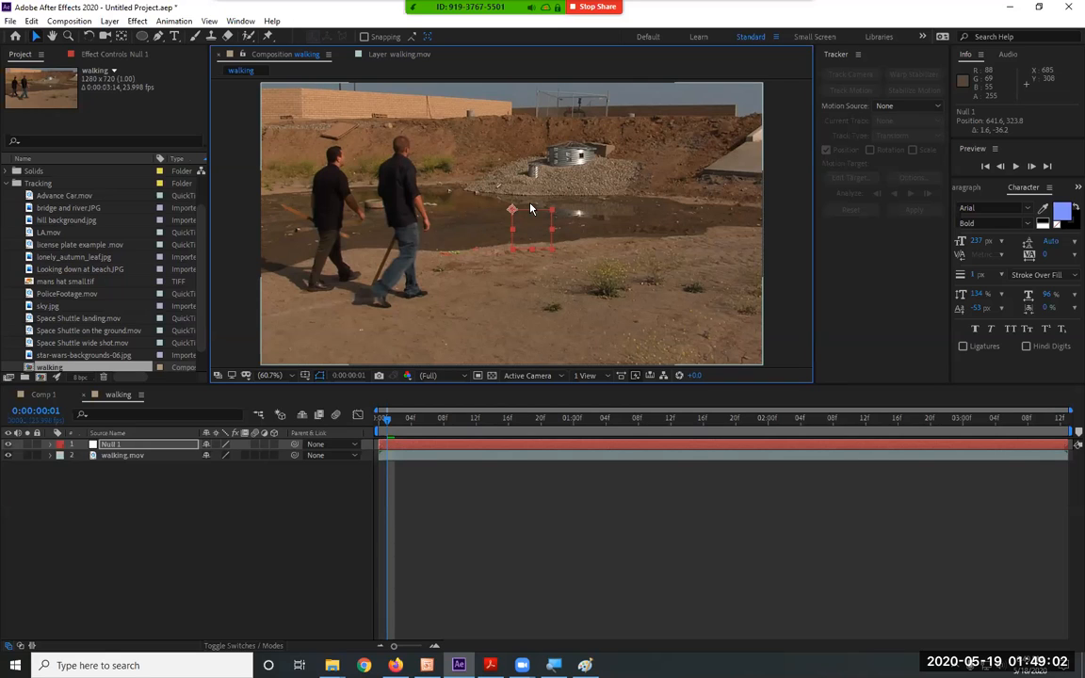
drag(512, 209, 484, 234)
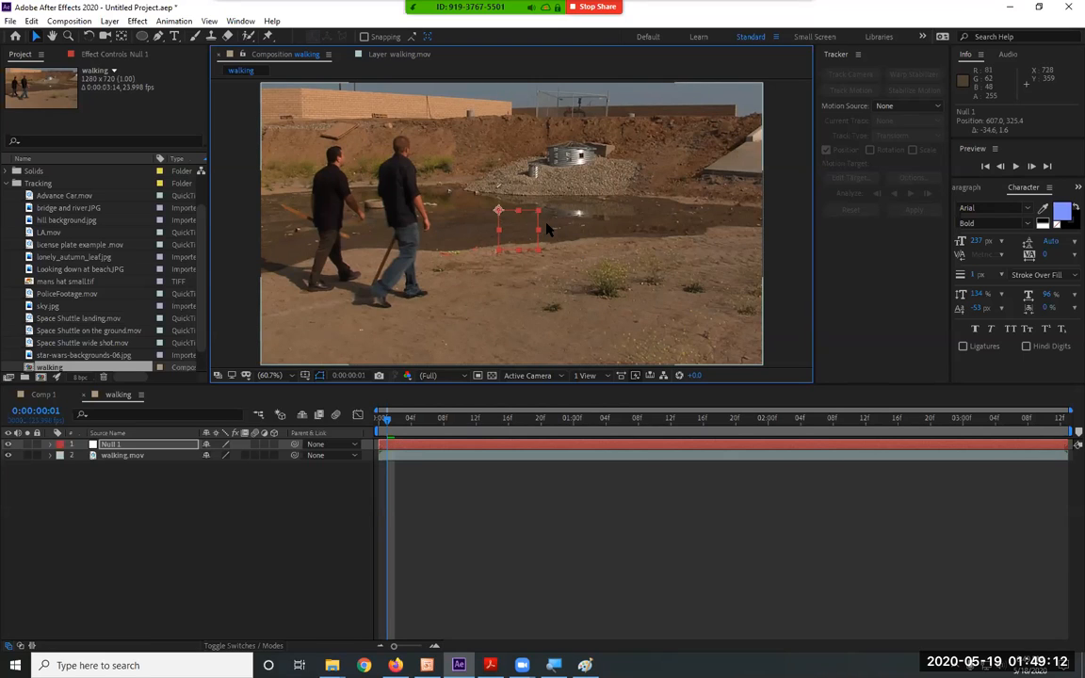
Step: Return to the walking.mov layer view and analyze its track backward to the start and forward to the end again
click(155, 457)
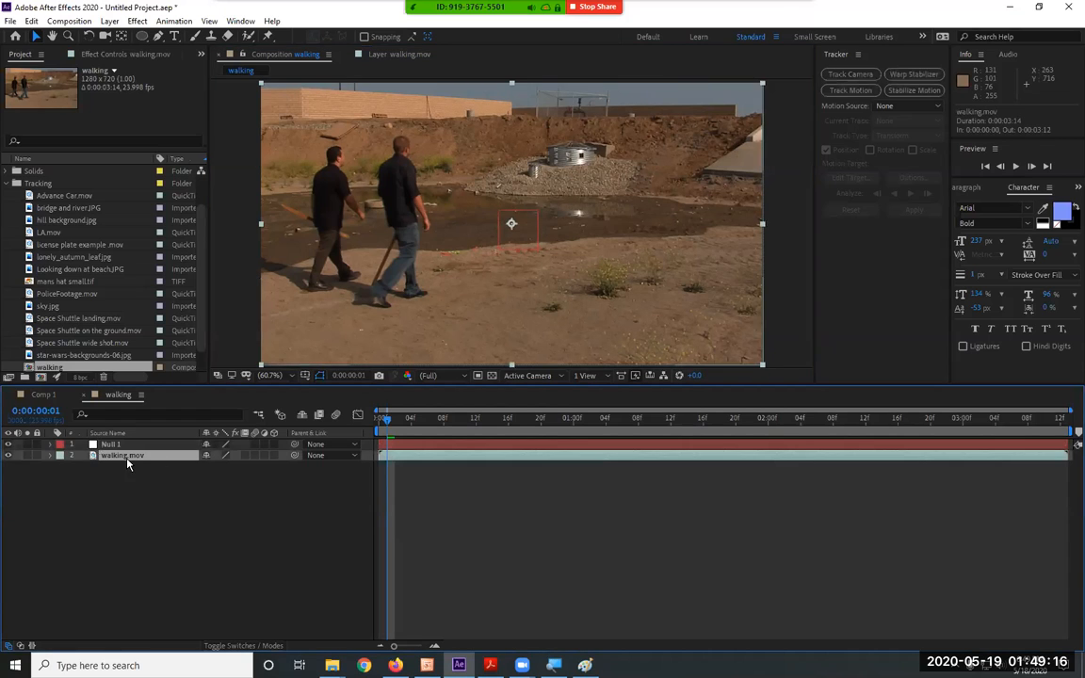
click(127, 444)
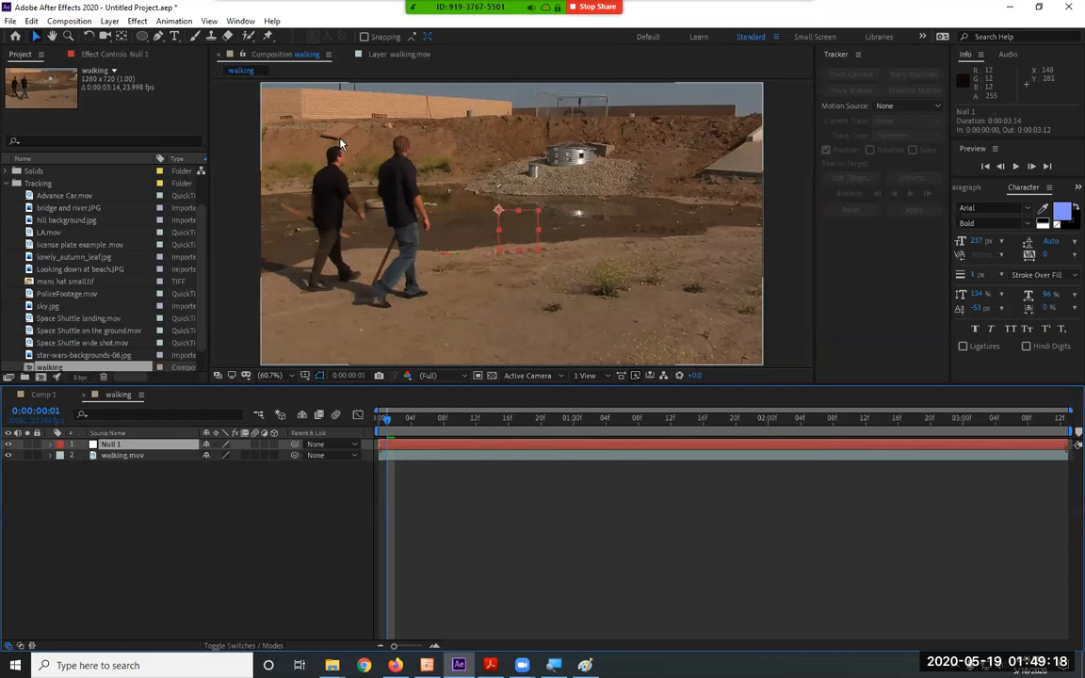
click(399, 54)
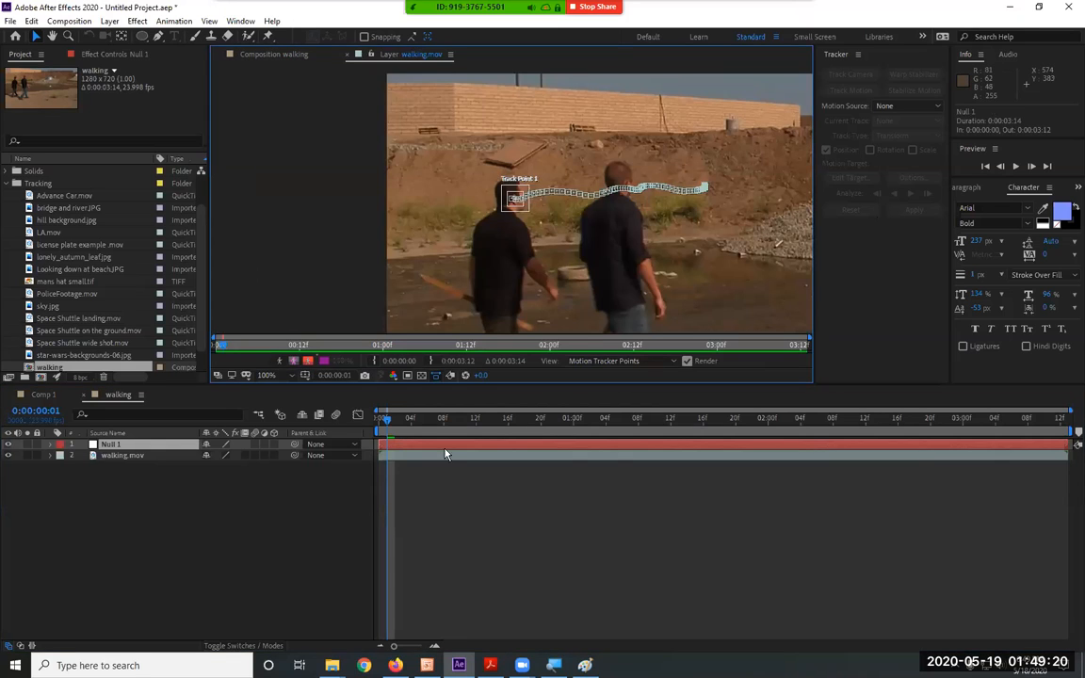
click(144, 455)
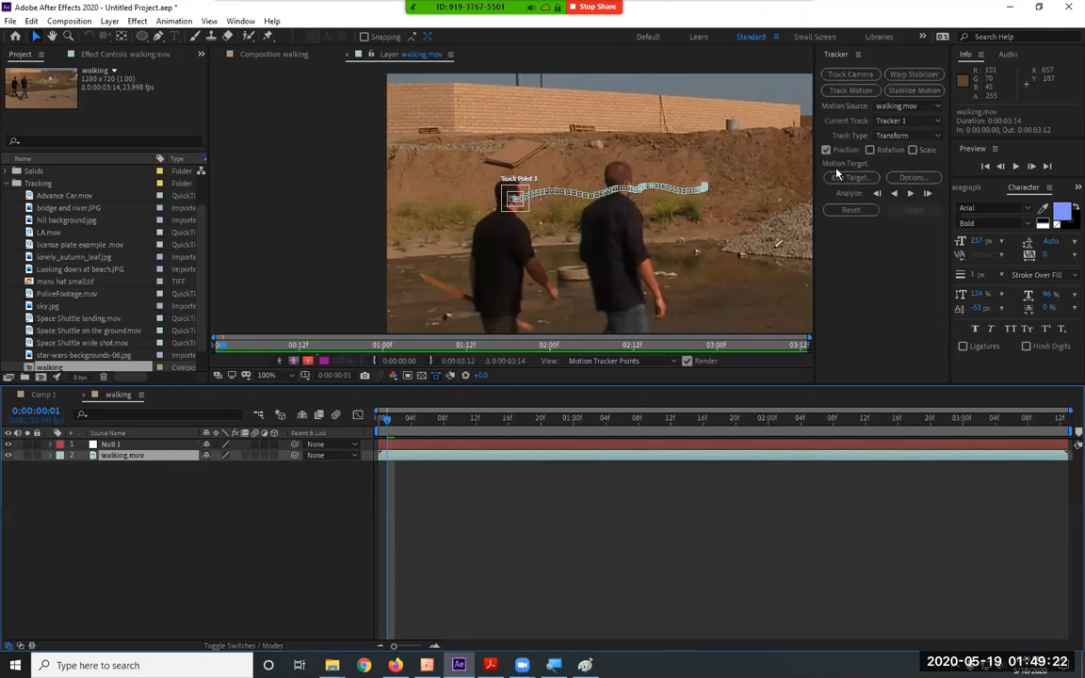
click(892, 194)
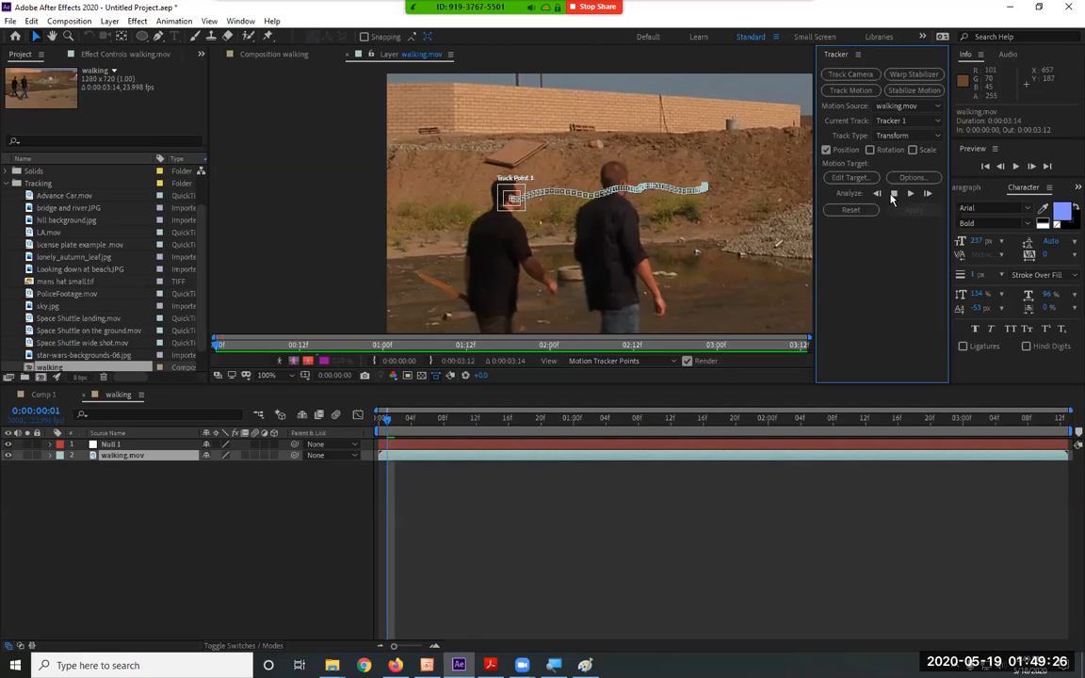
click(910, 194)
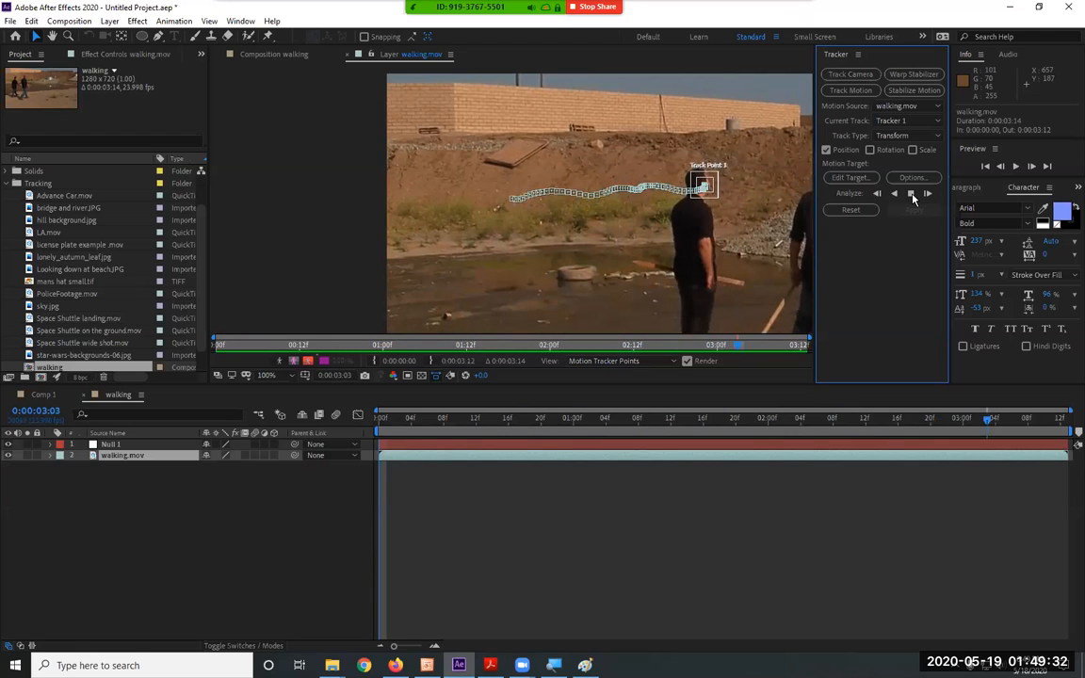
Step: Set Null 1 as the motion target of the walking.mov tracker and recheck the target setting
click(867, 179)
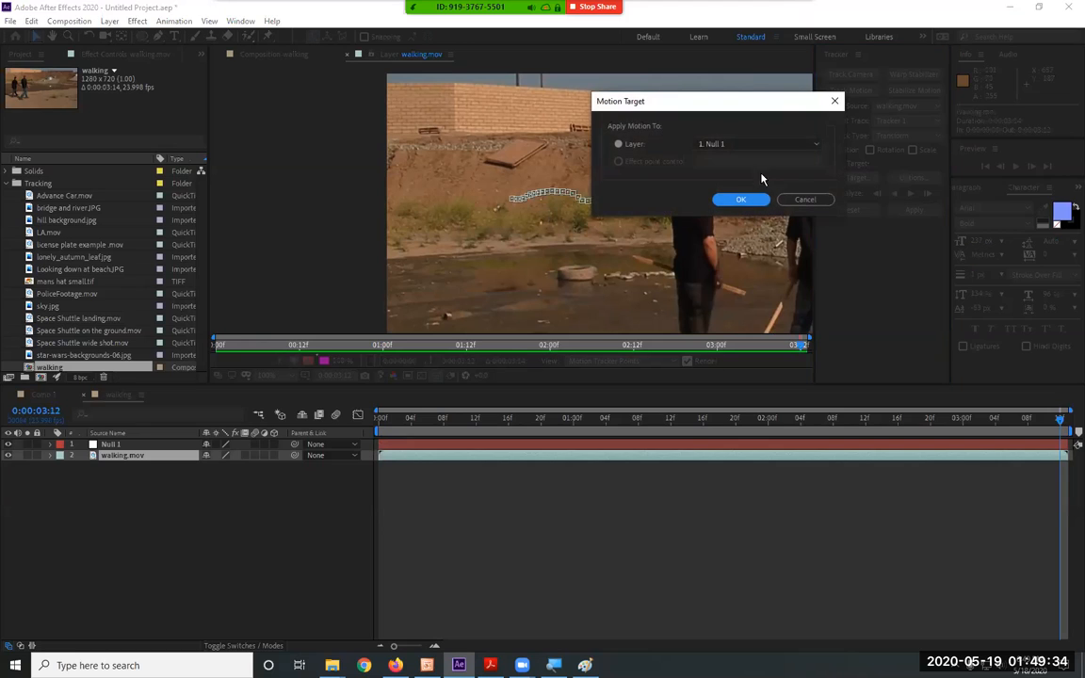
click(740, 198)
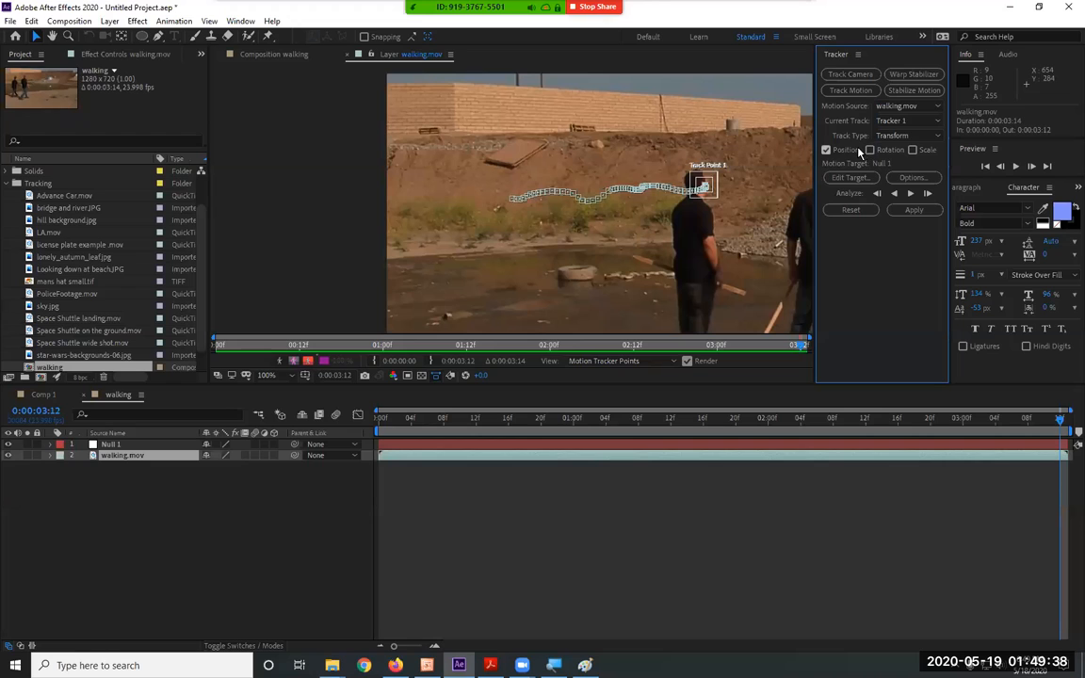
click(850, 177)
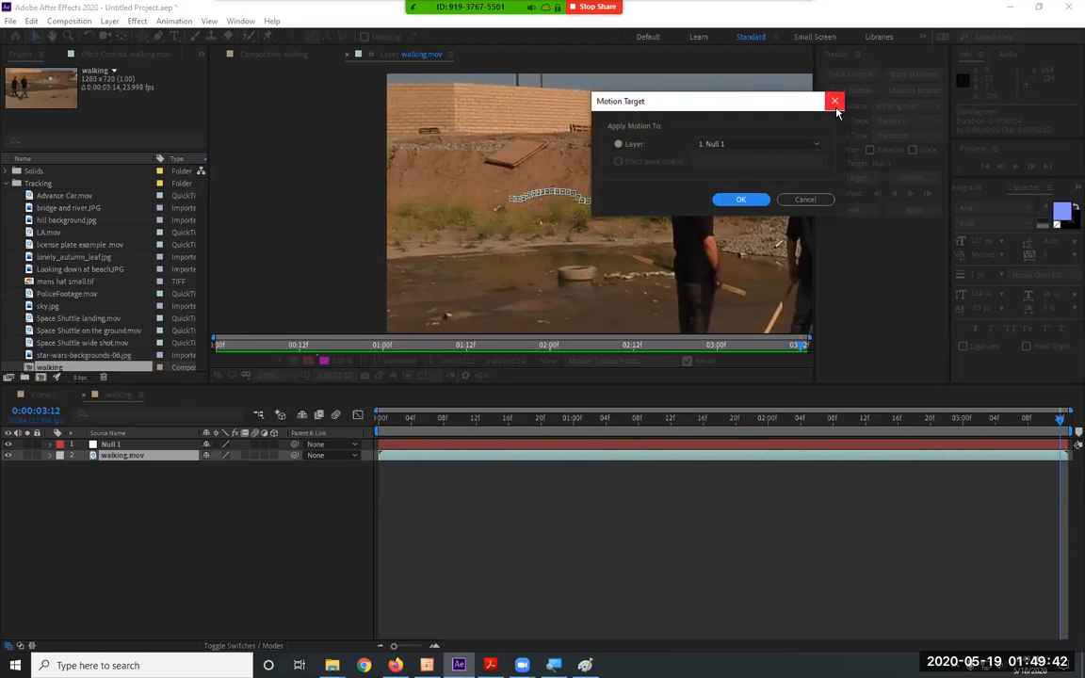
click(834, 100)
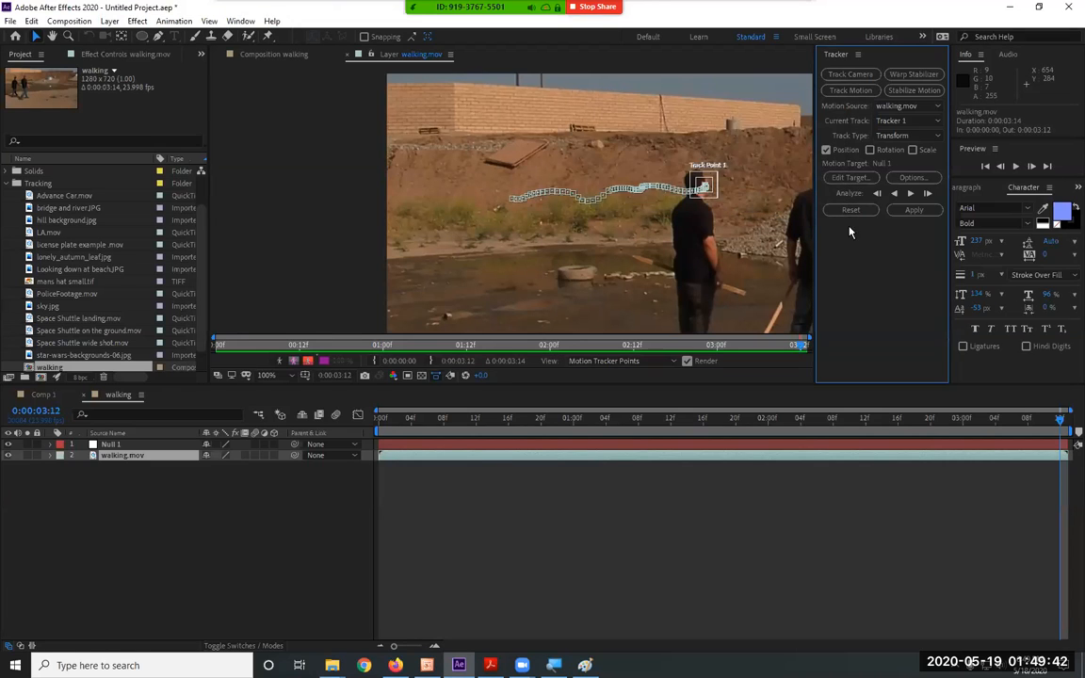
Step: Apply the tracked motion to the null object in the X and Y dimensions
click(913, 211)
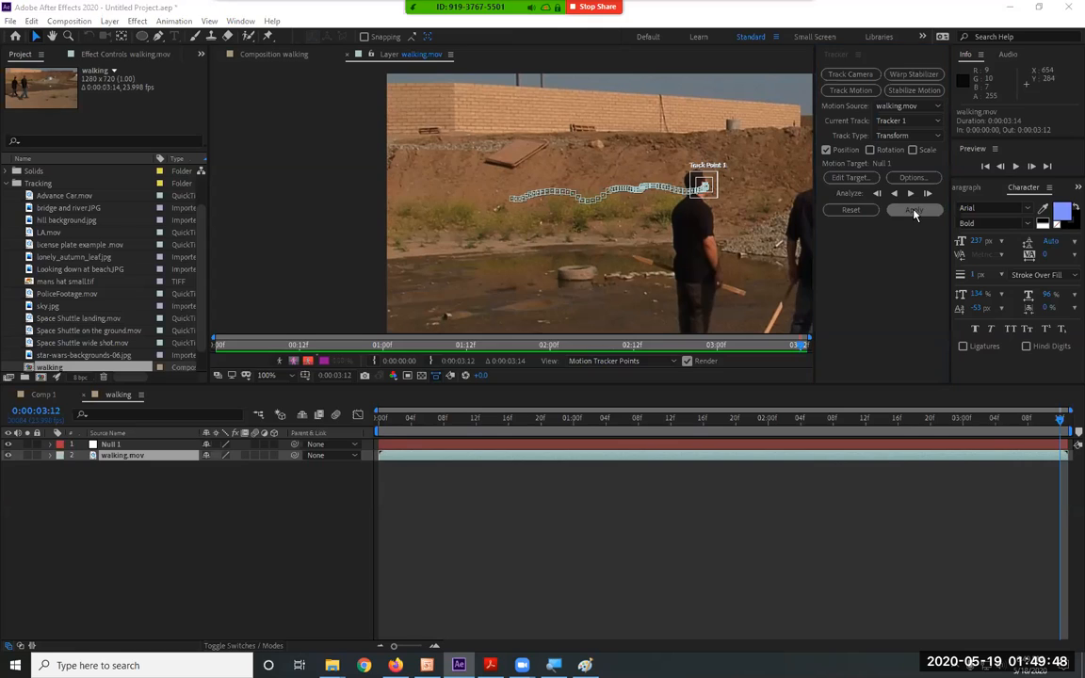
click(555, 325)
click(554, 327)
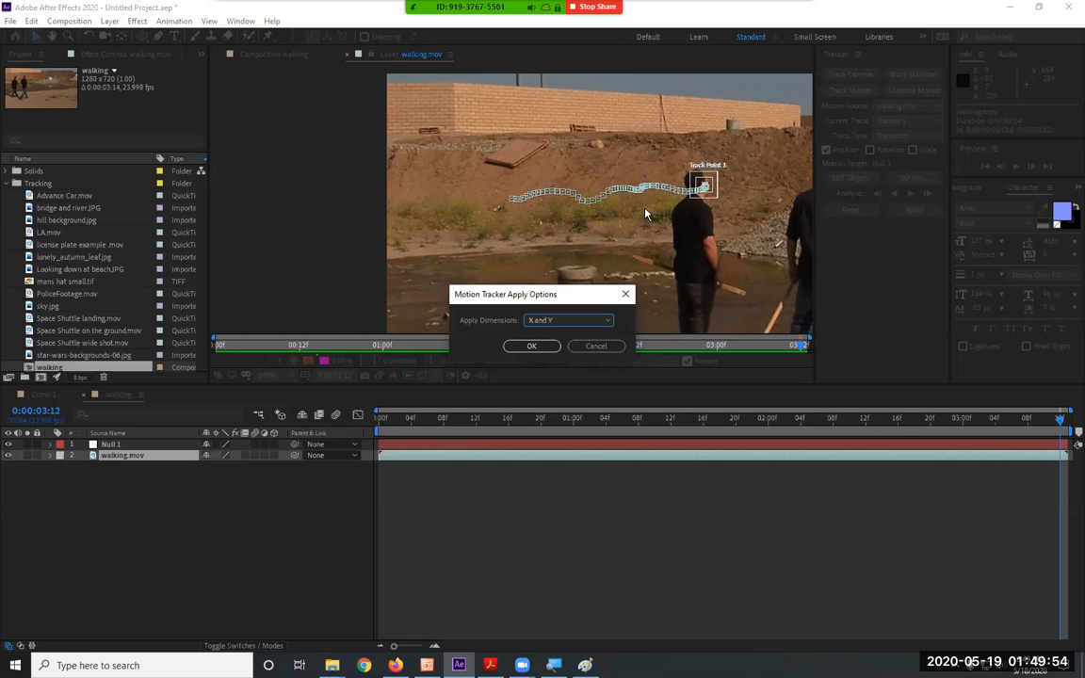
click(525, 346)
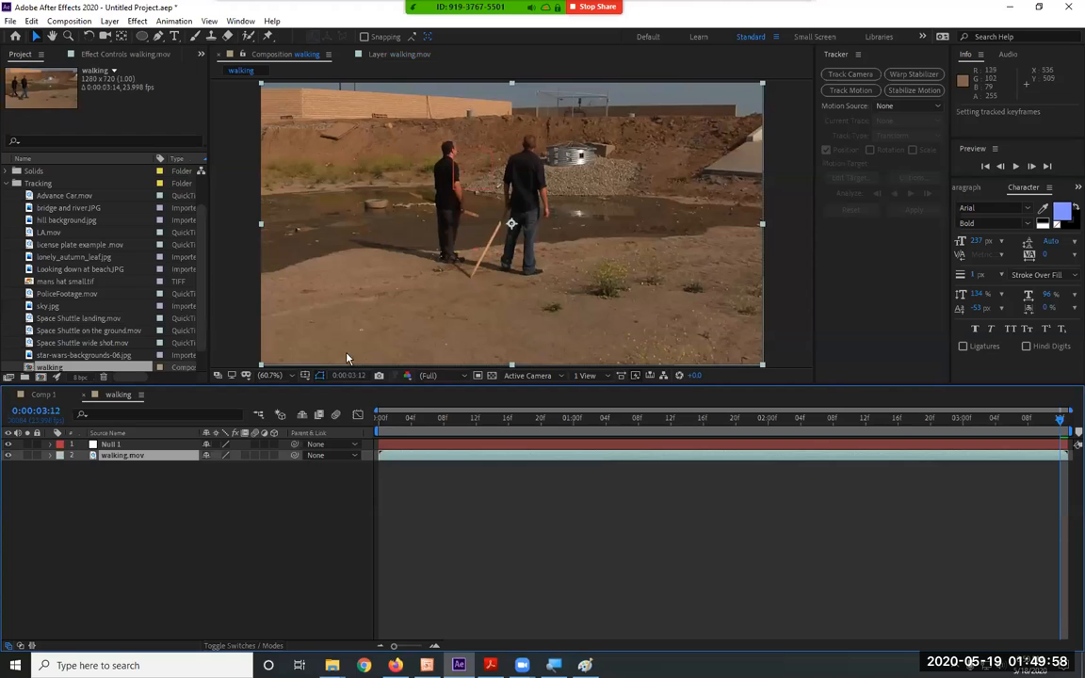
Step: Preview the walking composition from the start and return to frame 0:00:00:00
click(265, 57)
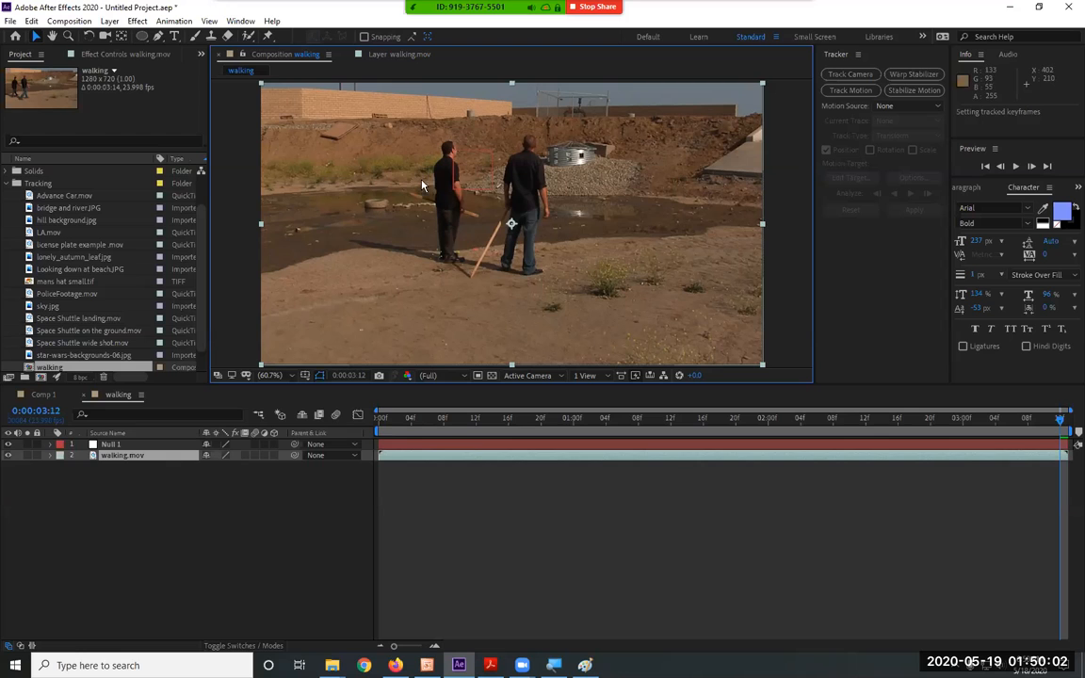
key(Home)
key(space)
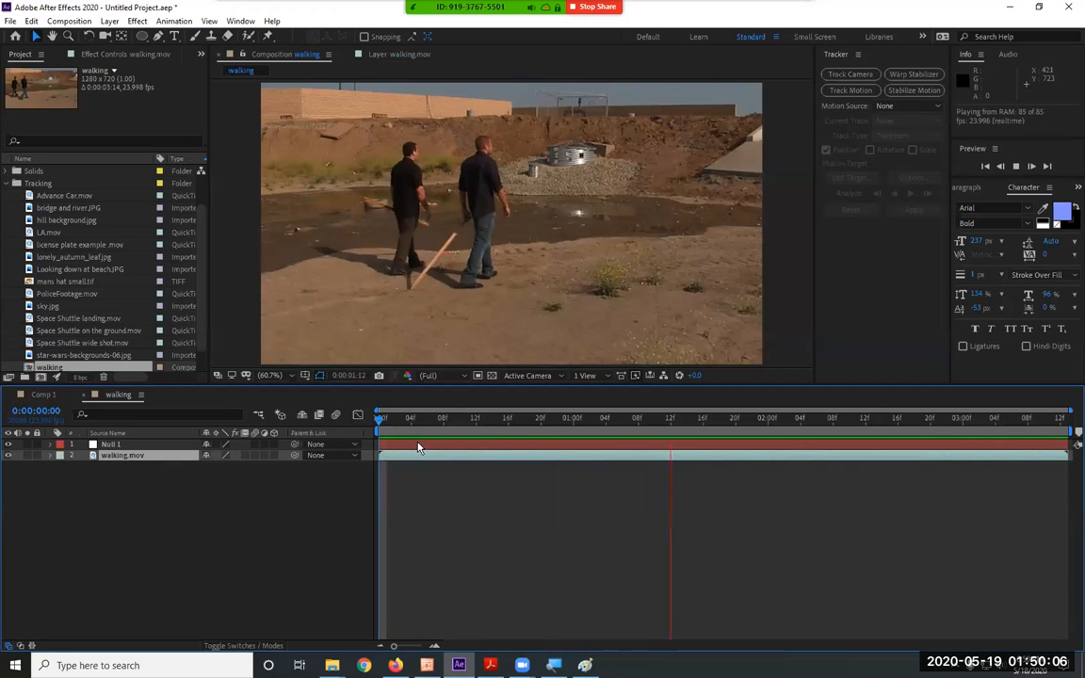
key(space)
key(space)
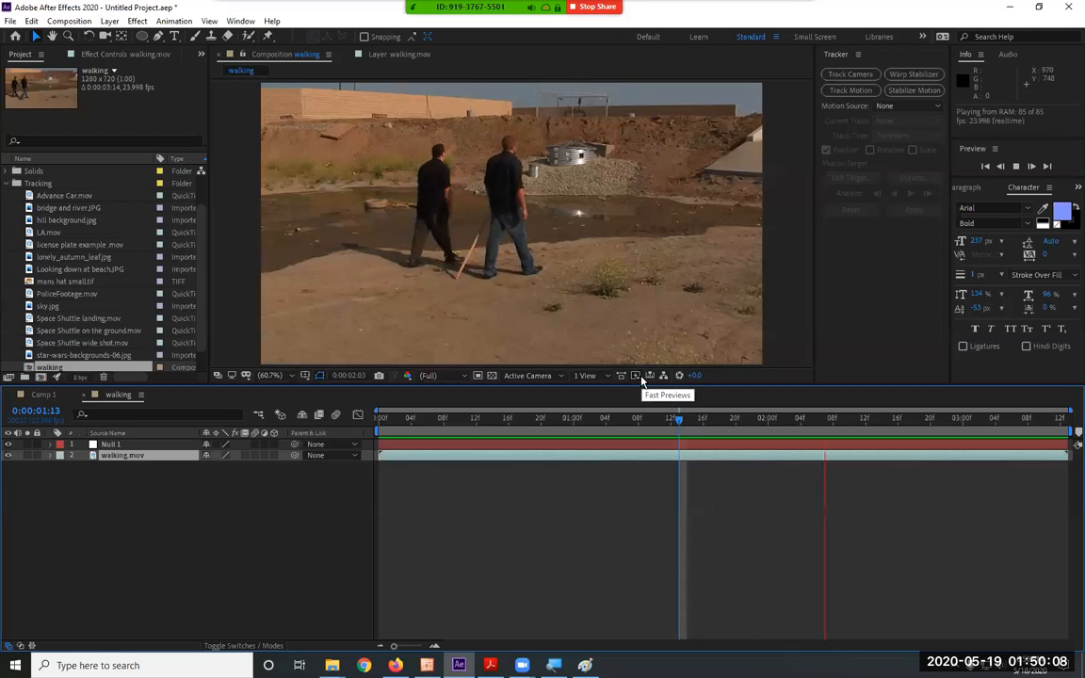
key(space)
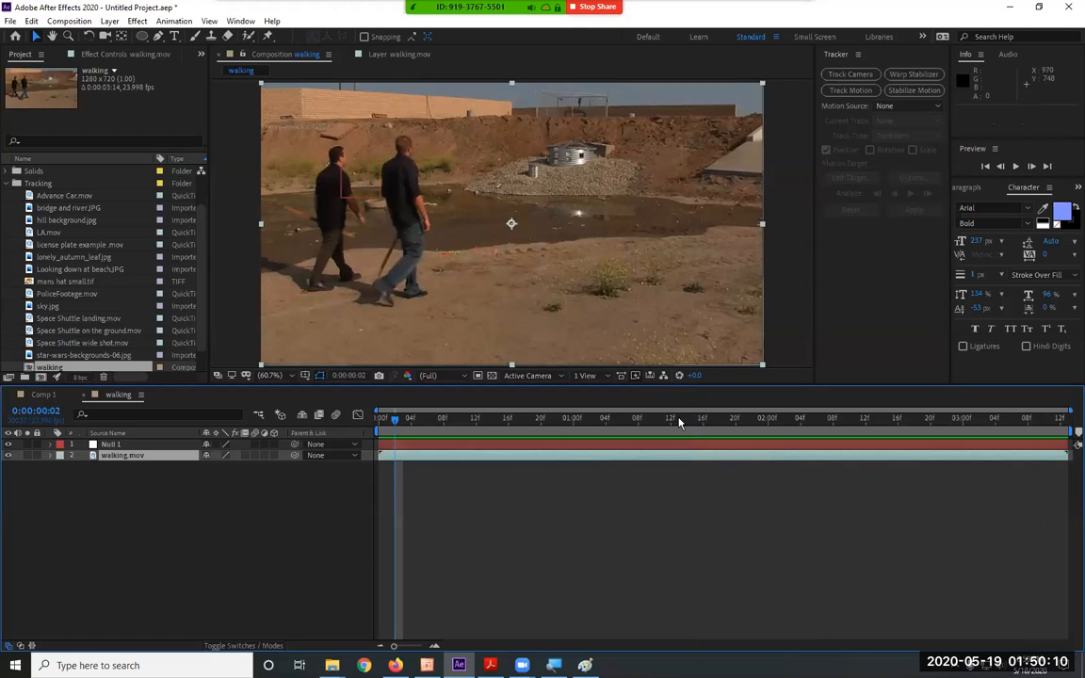
drag(394, 420, 357, 425)
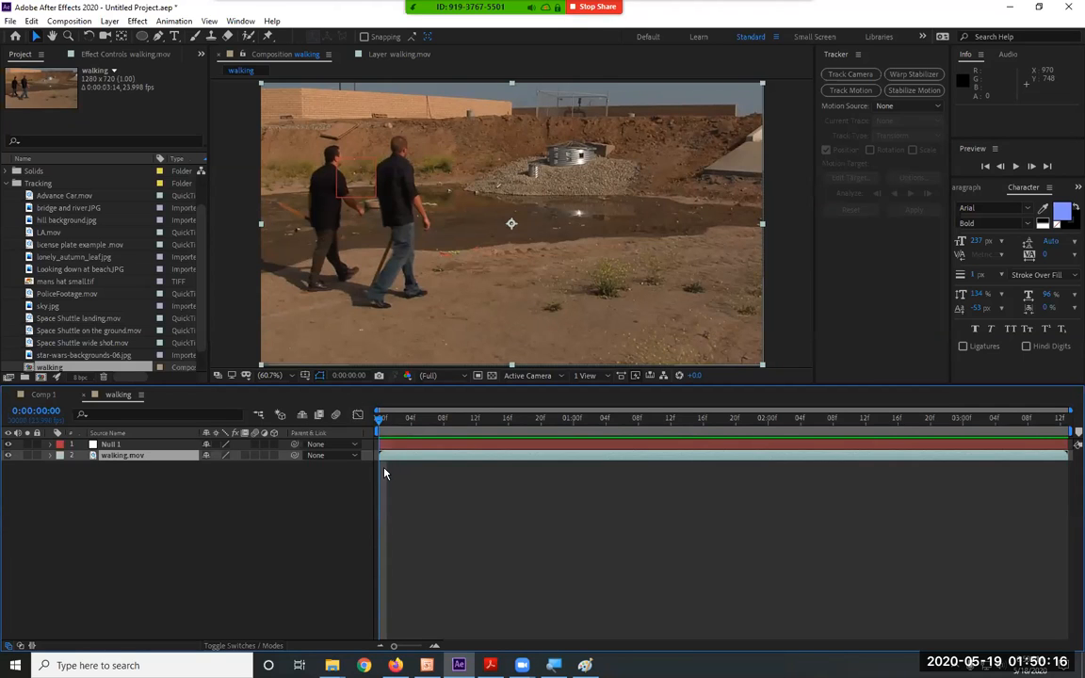
Step: Add mans hat small.tif as the topmost layer of the walking composition and place it above the rear man's head at about 189, 149
click(59, 283)
drag(58, 285, 740, 337)
scroll(338, 143, up, 2)
key(space)
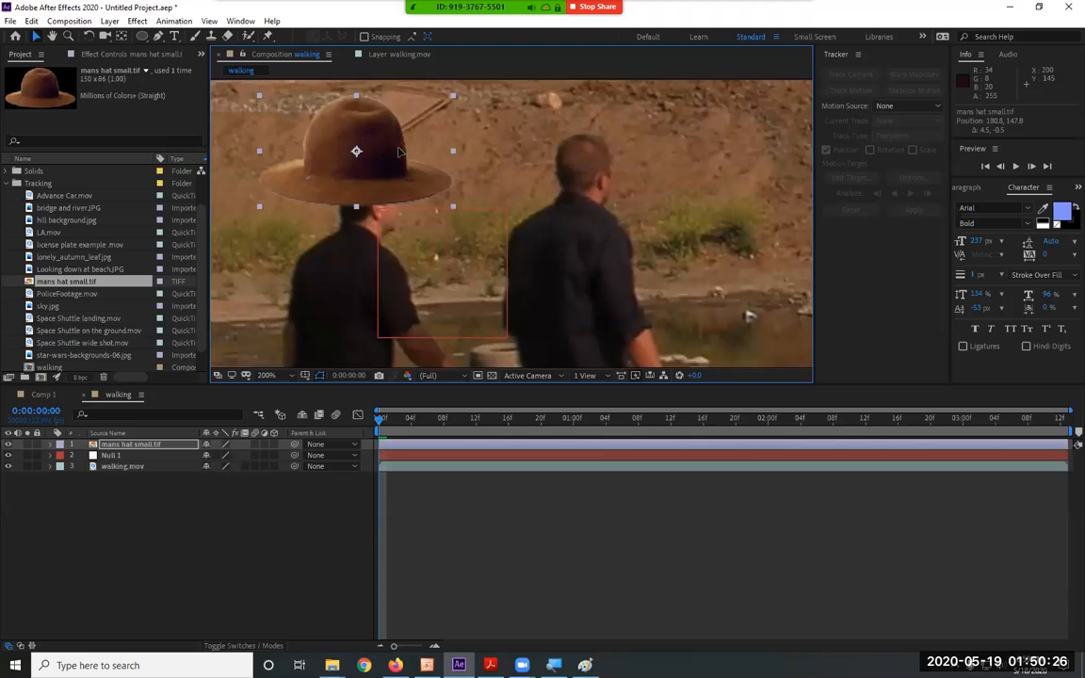
drag(398, 151, 398, 153)
Step: Scale the hat layer to 52% and rotate it to -23°
key(s)
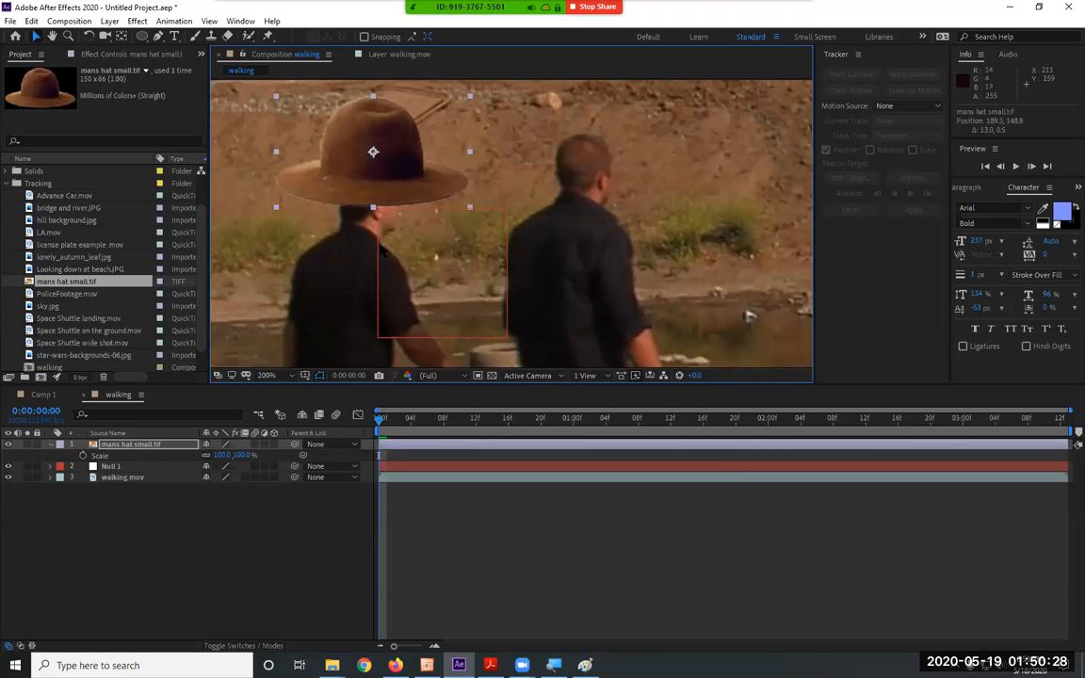
drag(242, 459, 261, 394)
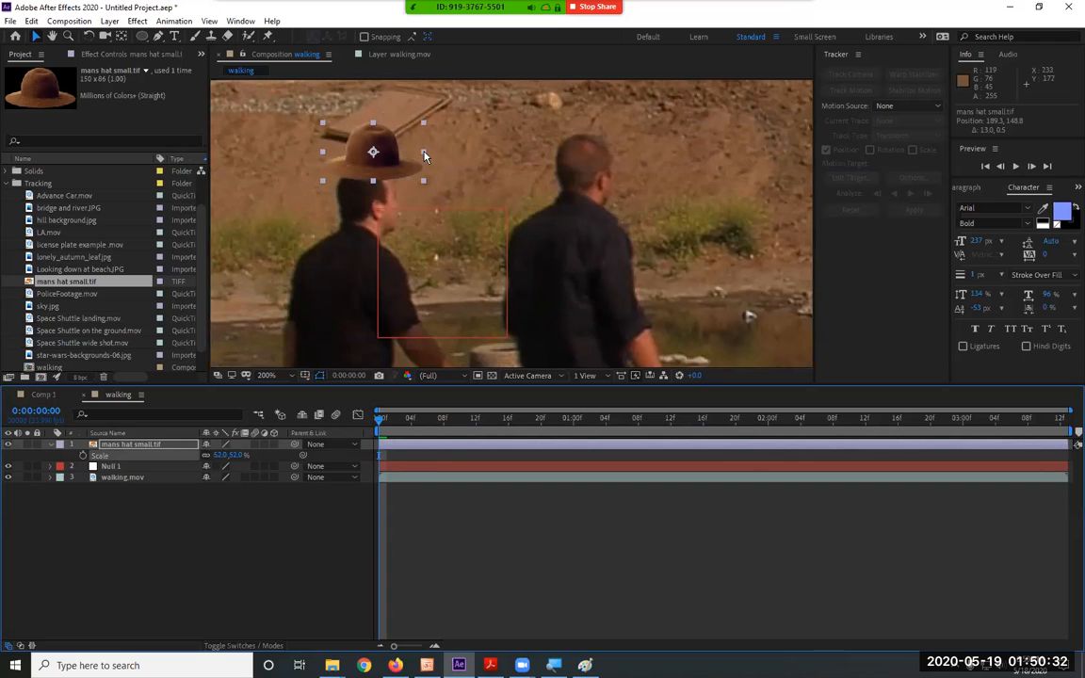
key(r)
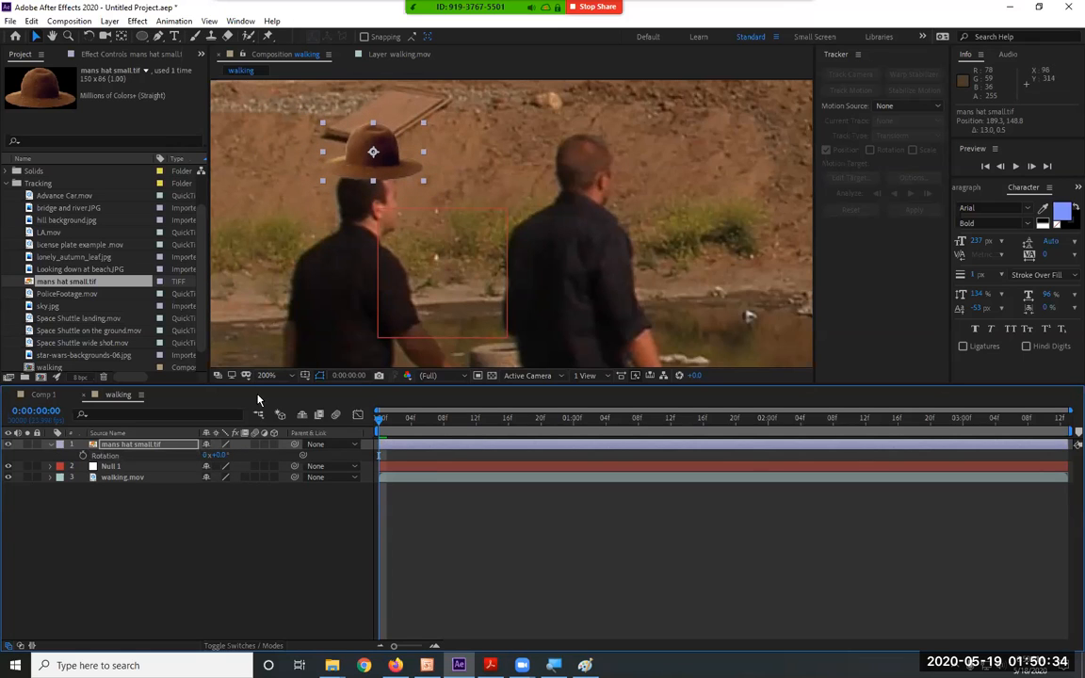
drag(206, 455, 198, 454)
Step: Fit the hat onto the rear man's head at about 175.8, 163.8 and briefly preview the composition
drag(391, 153, 367, 167)
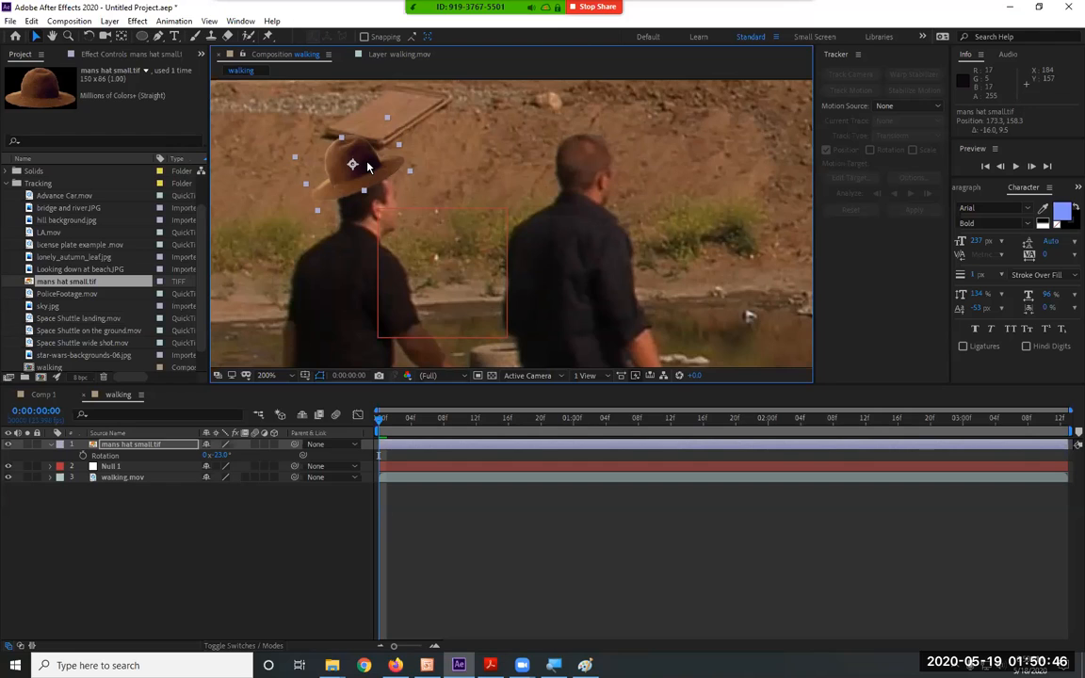
drag(368, 167, 370, 172)
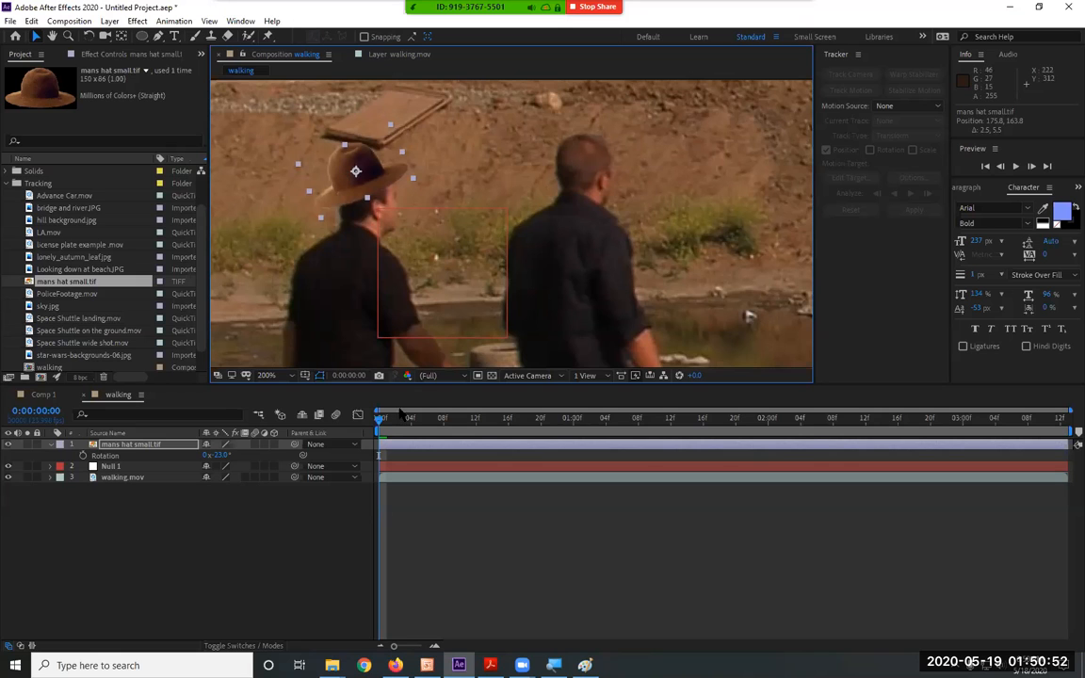
key(space)
key(space)
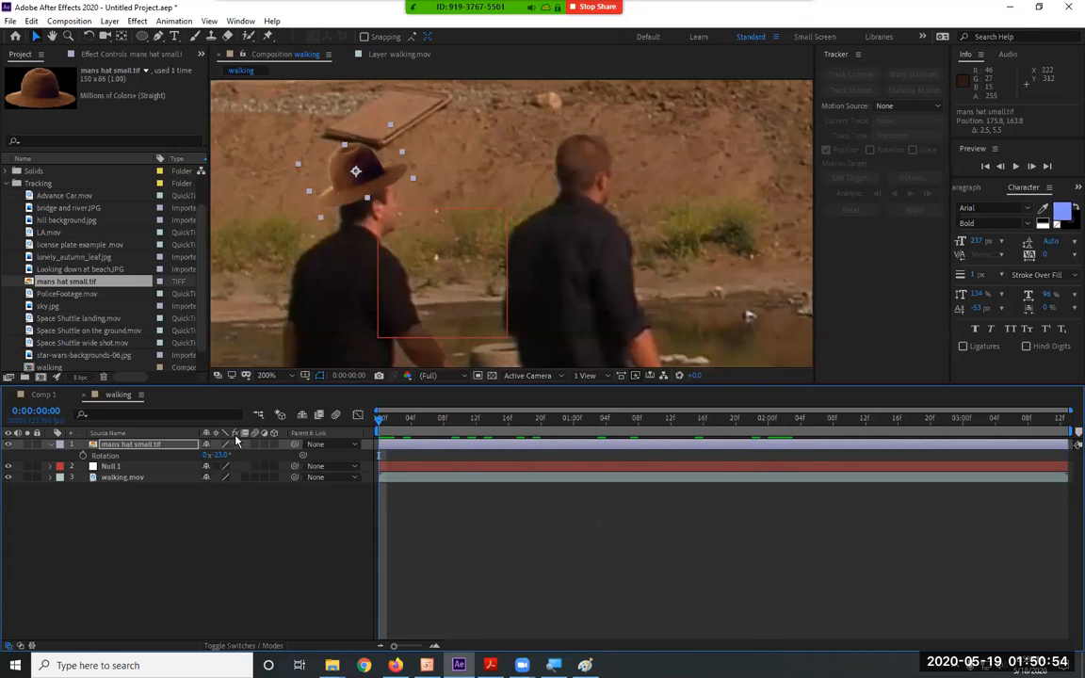
Step: Parent the mans hat small.tif layer to Null 1 and play the whole composition fitted to the view to check the hat
click(50, 445)
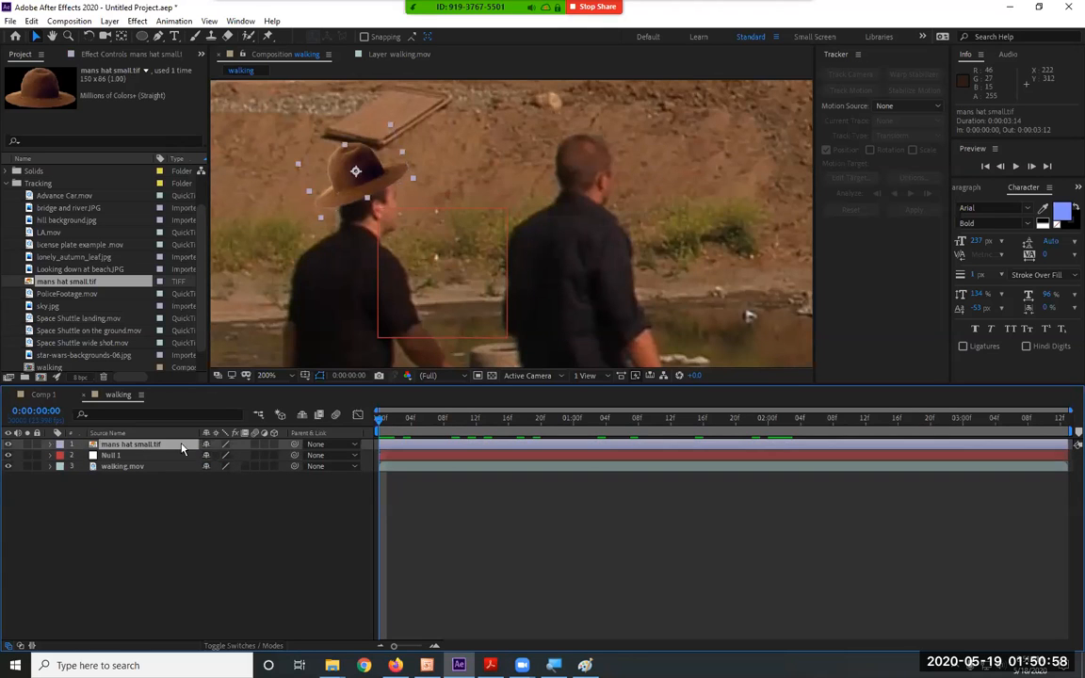
drag(298, 446, 147, 459)
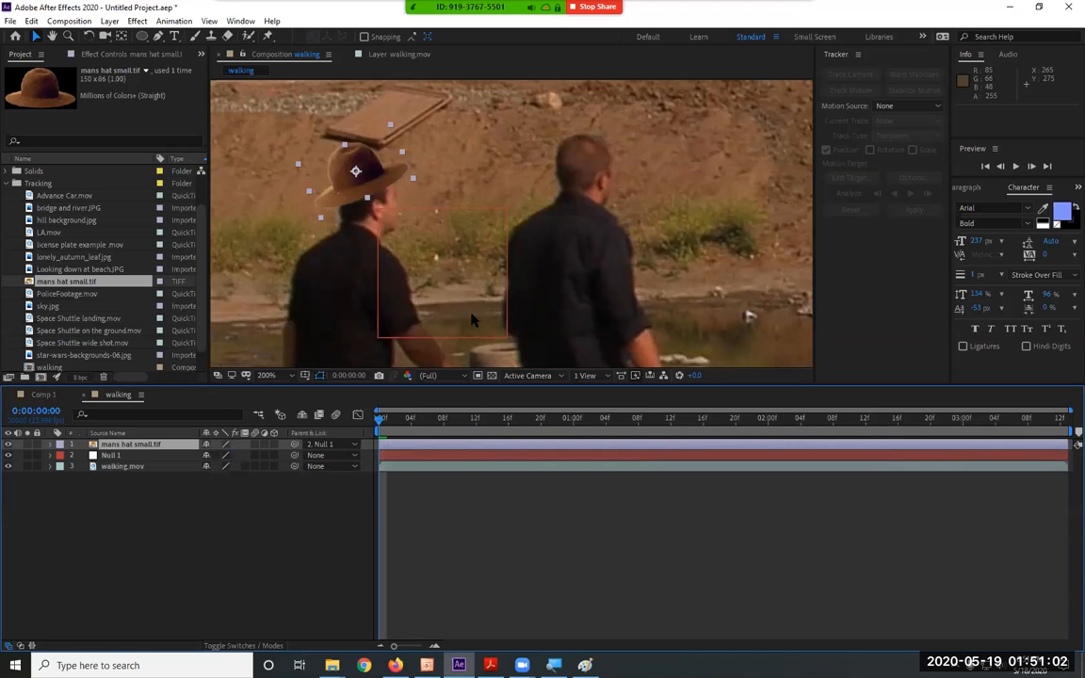
scroll(472, 321, down, 2)
scroll(471, 321, down, 2)
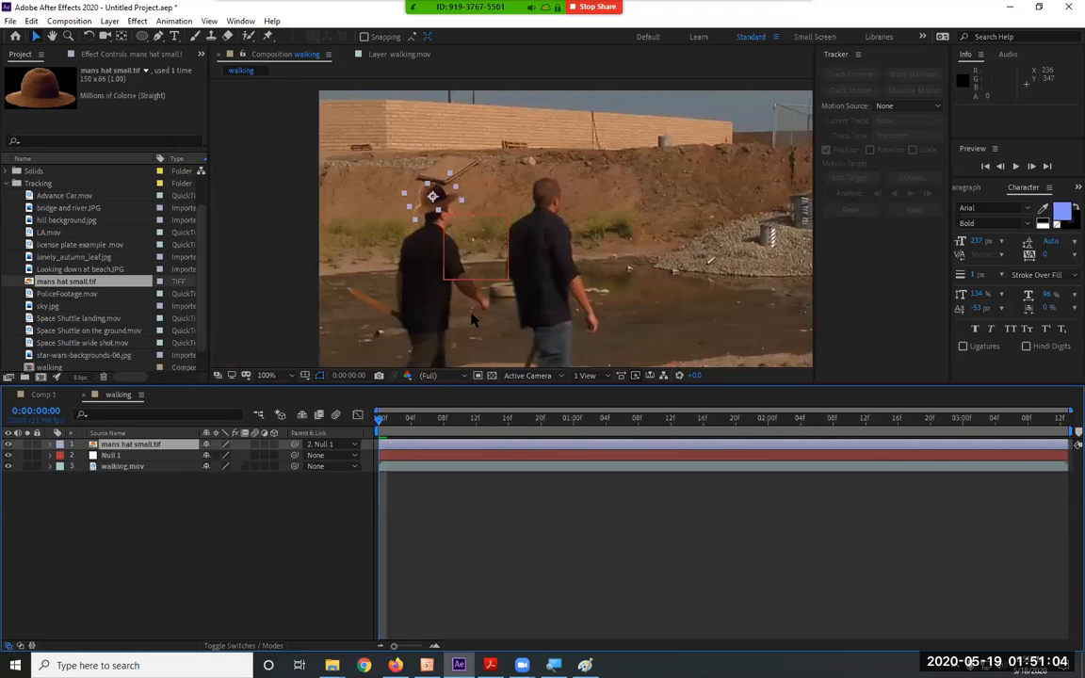
click(267, 374)
click(287, 403)
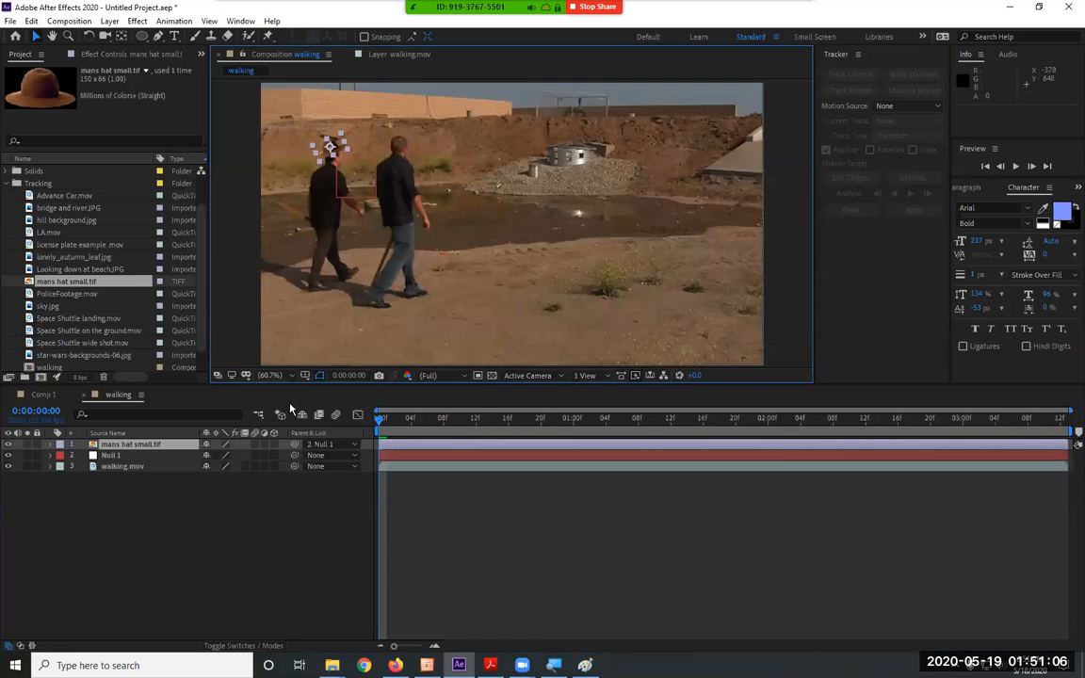
key(space)
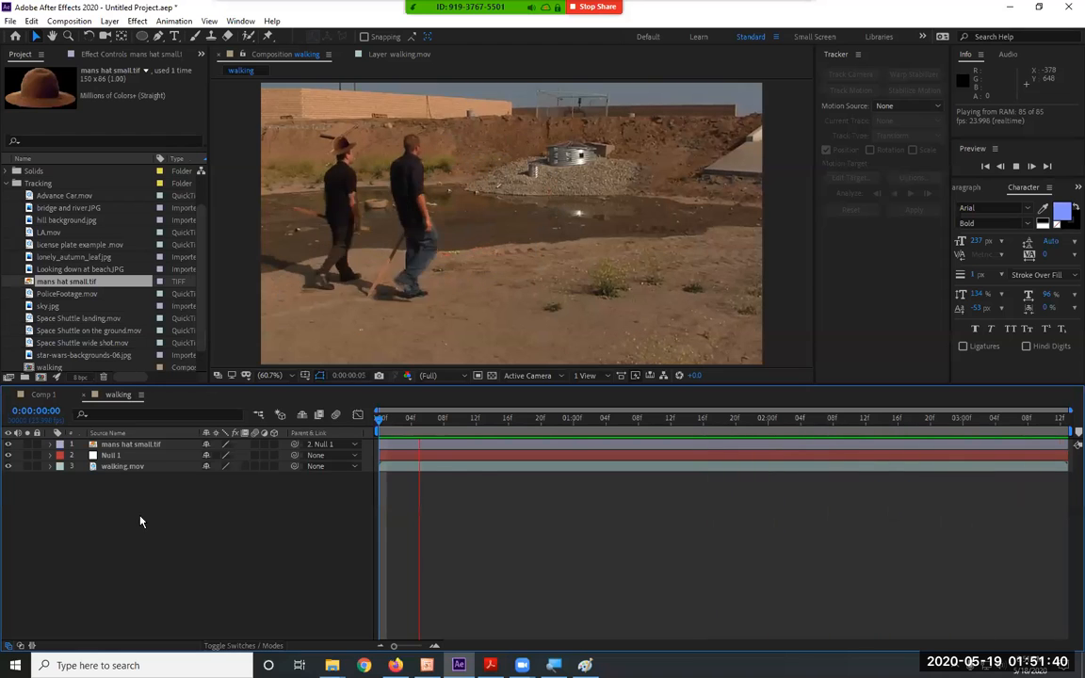
key(space)
Step: Examine the tracked Position keyframes in Null 1's transform properties, play the clip and scrub back to the first frame
click(152, 457)
click(152, 446)
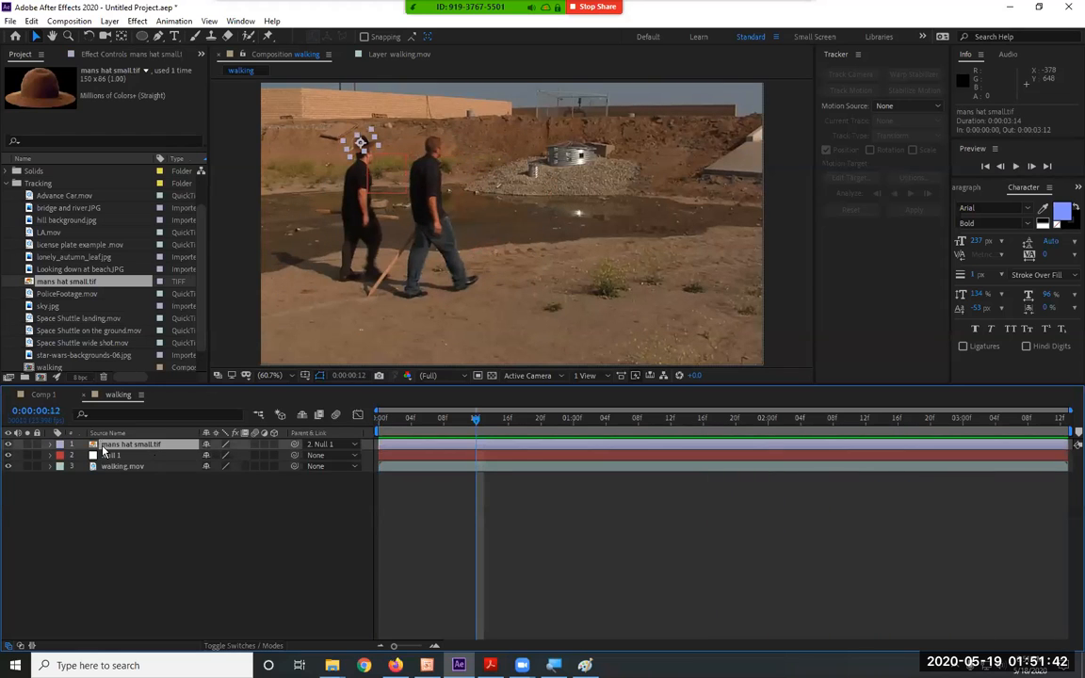
click(52, 455)
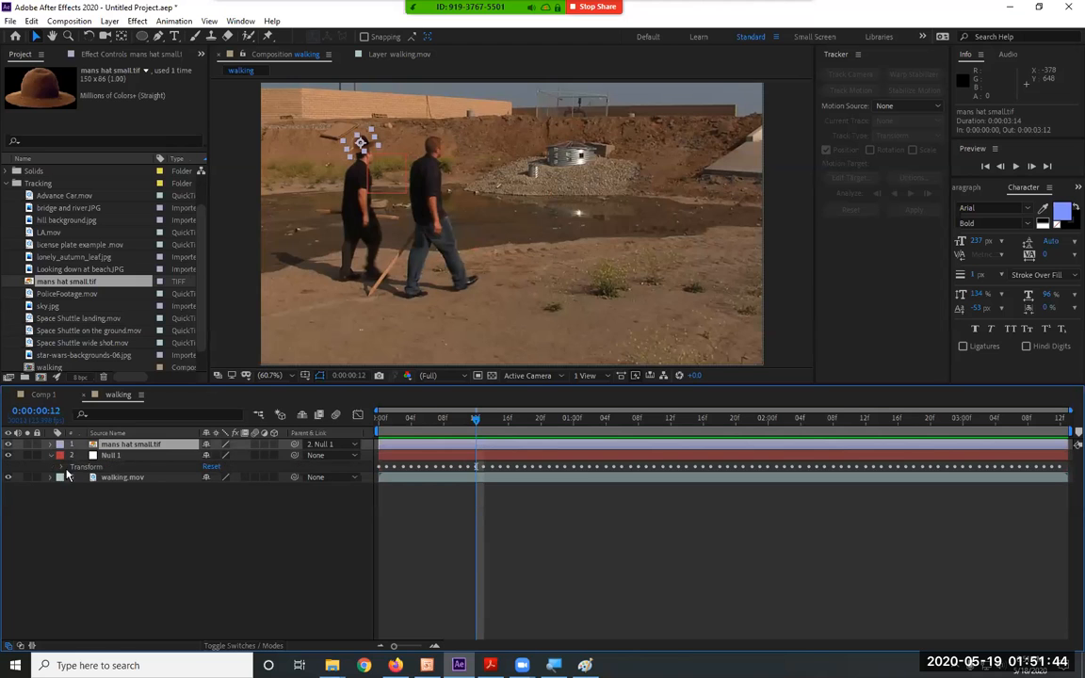
click(62, 467)
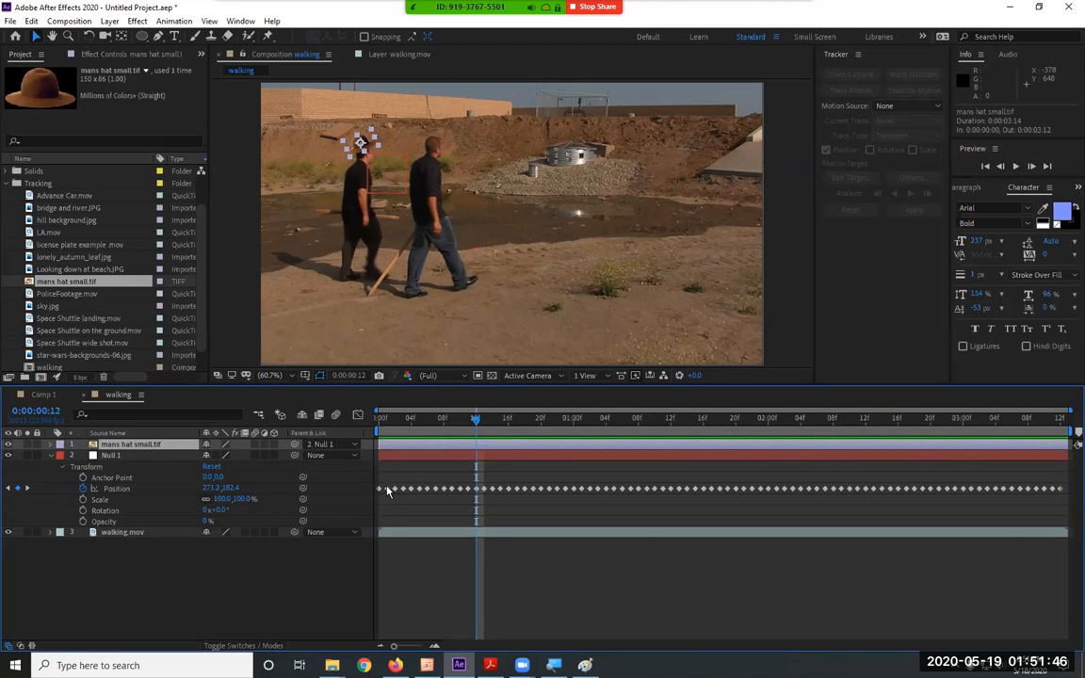
key(space)
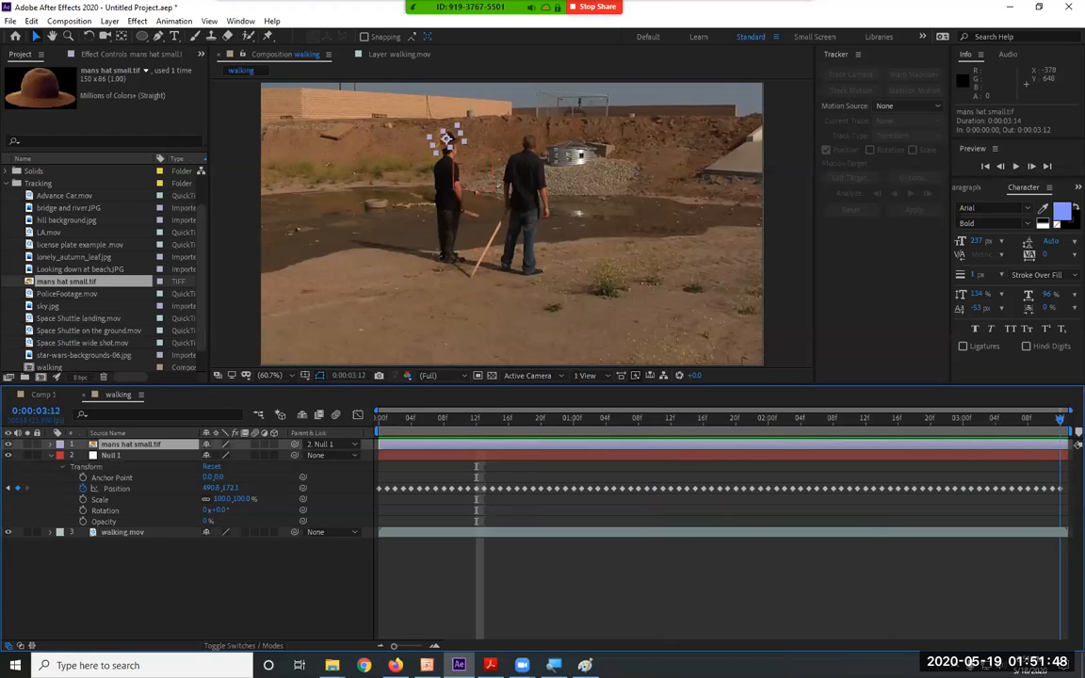
drag(948, 454, 342, 488)
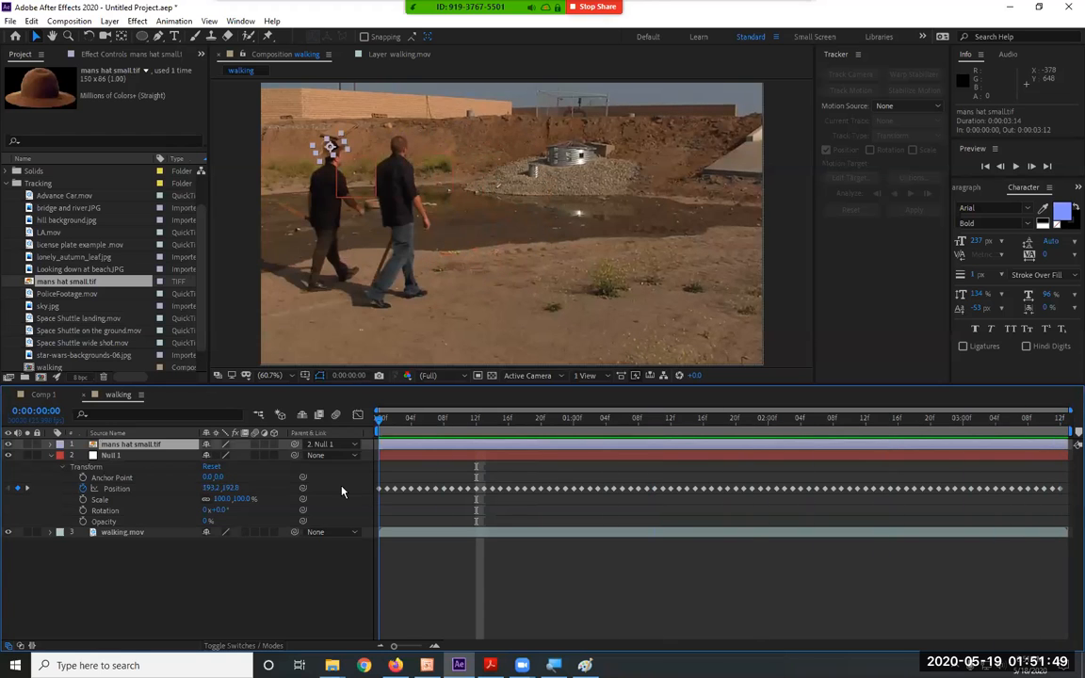
click(50, 455)
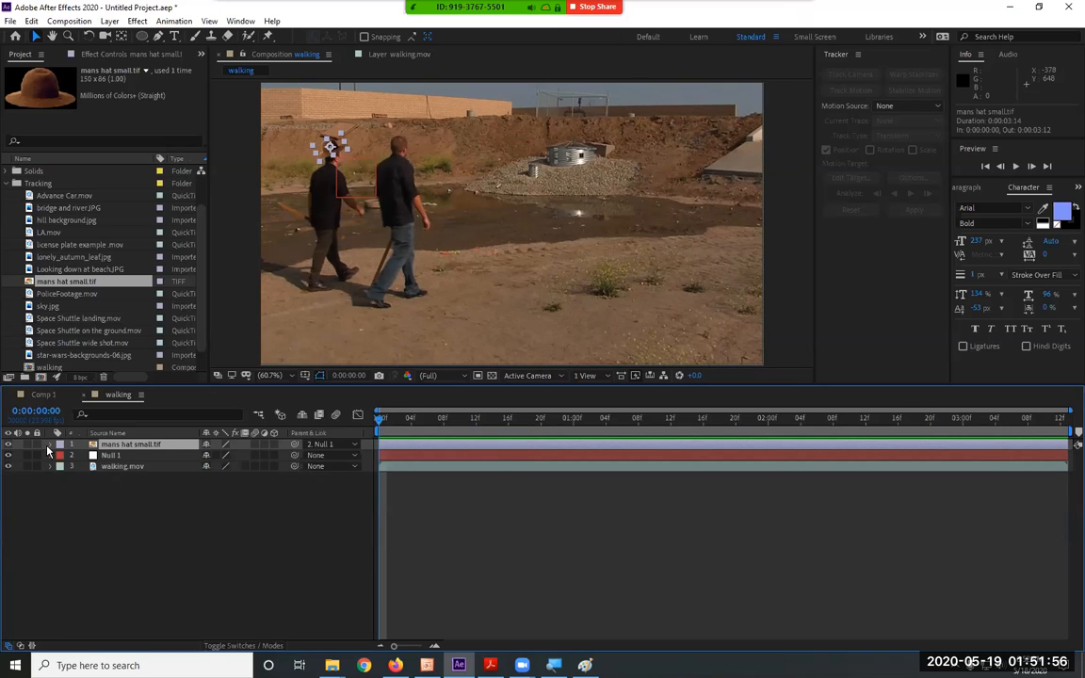
Step: Keyframe the hat layer's Position at -17.5, -59 on frame 12 and -17.5, -30 on frame 13
click(49, 446)
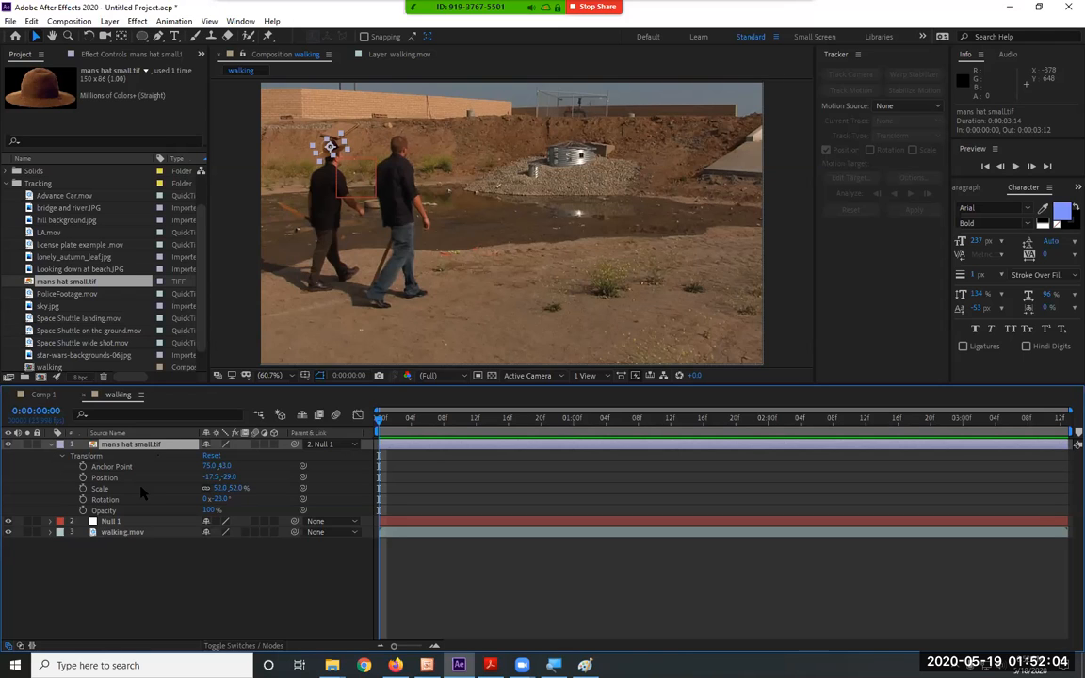
drag(412, 418, 478, 421)
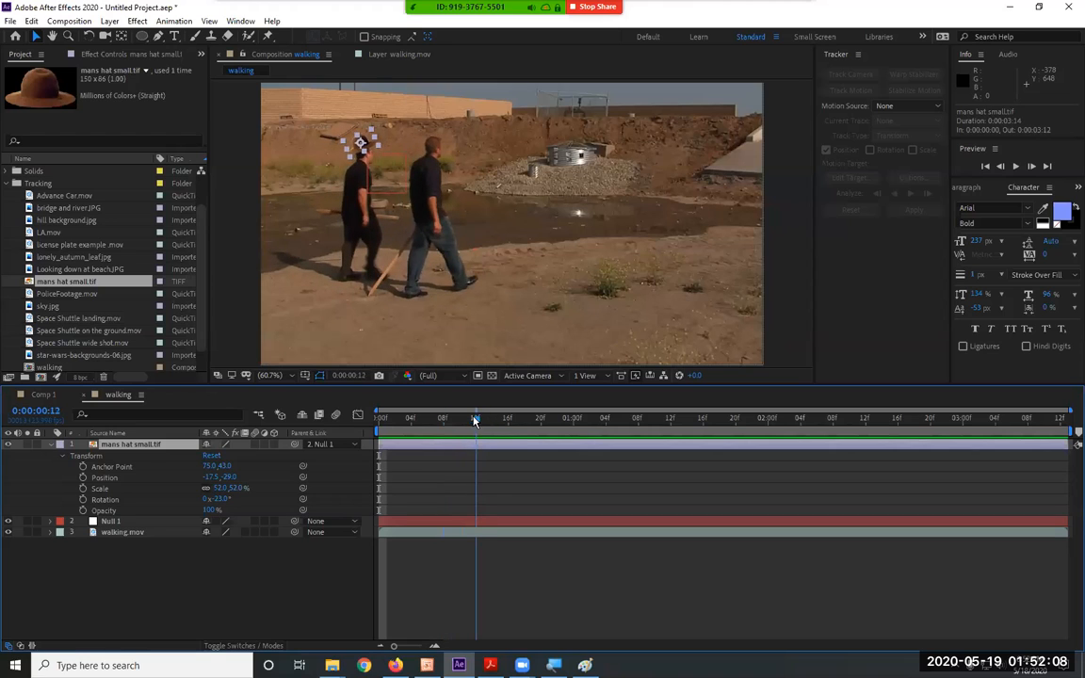
click(83, 477)
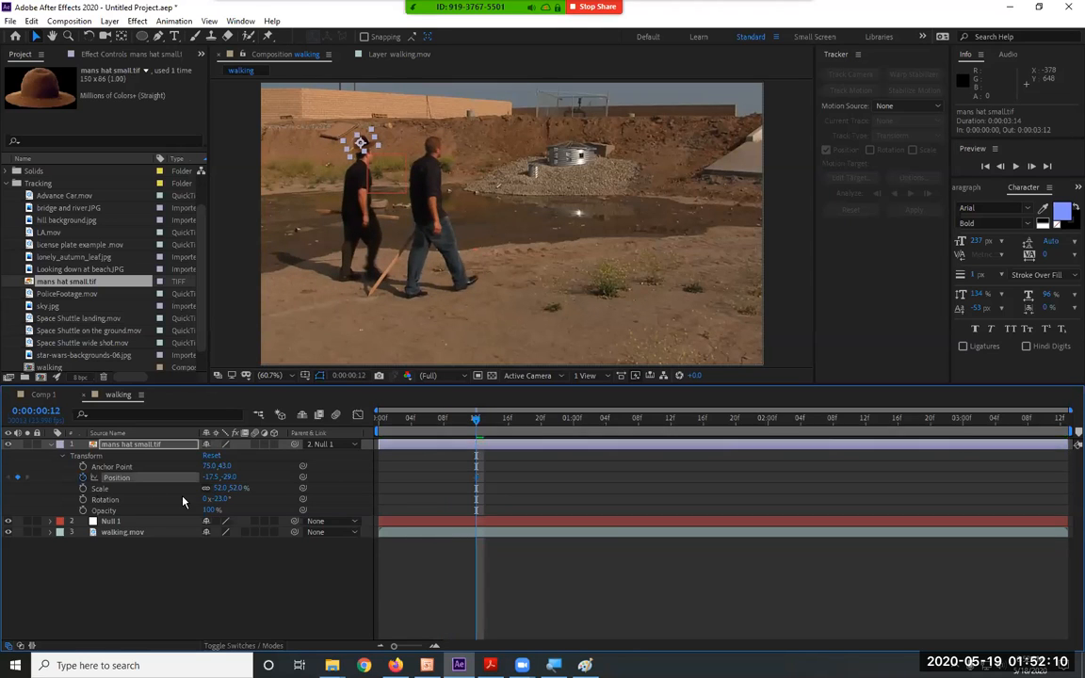
drag(241, 477, 211, 478)
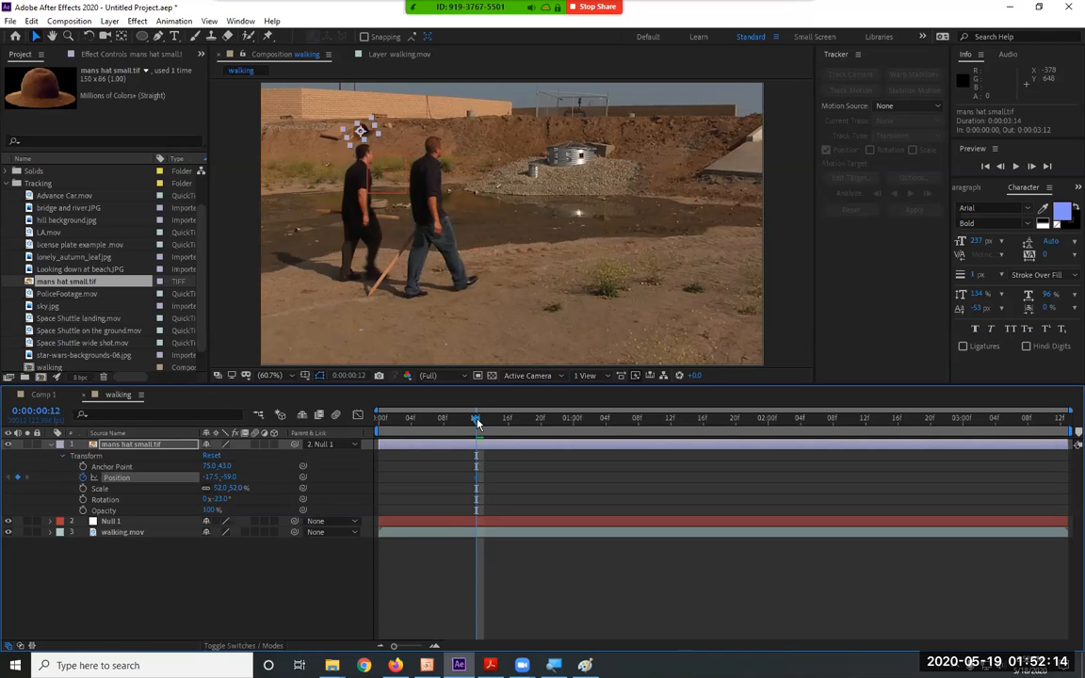
drag(477, 421, 483, 421)
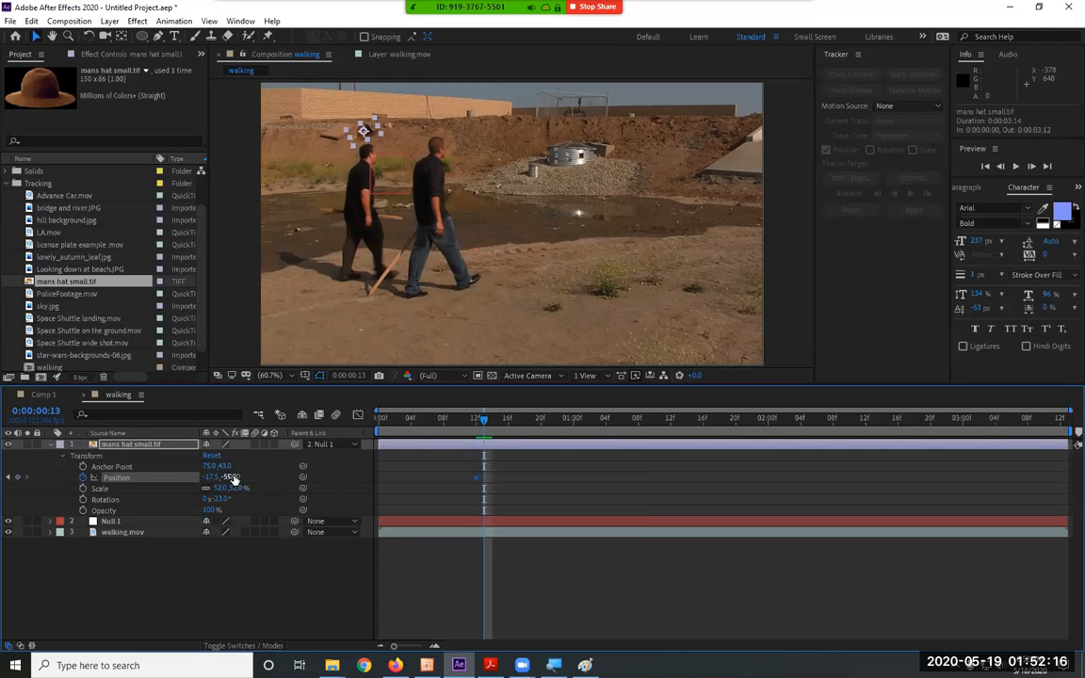
mouse_move(228, 476)
mouse_down()
mouse_move(215, 477)
mouse_move(245, 483)
mouse_up()
Step: Copy the hat's two Position keyframes, paste them at five further times from 0:00:00:21 to 0:00:02:21, and shift the second-to-last pair to 0:00:02:09
drag(601, 473, 456, 487)
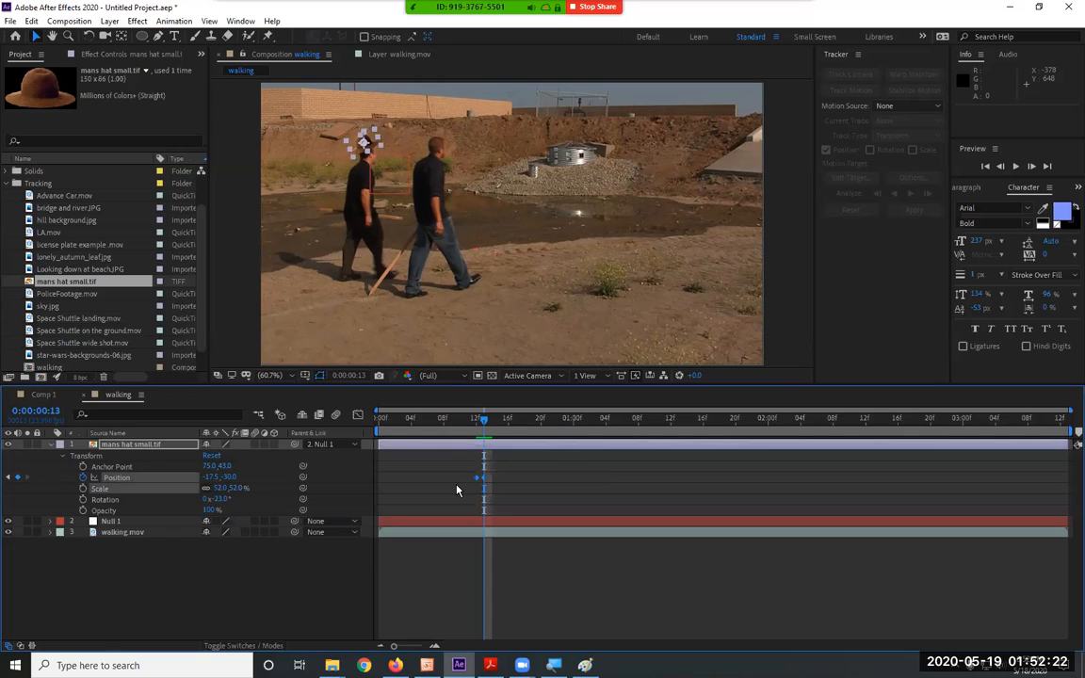
key(ctrl+c)
click(550, 421)
key(ctrl+v)
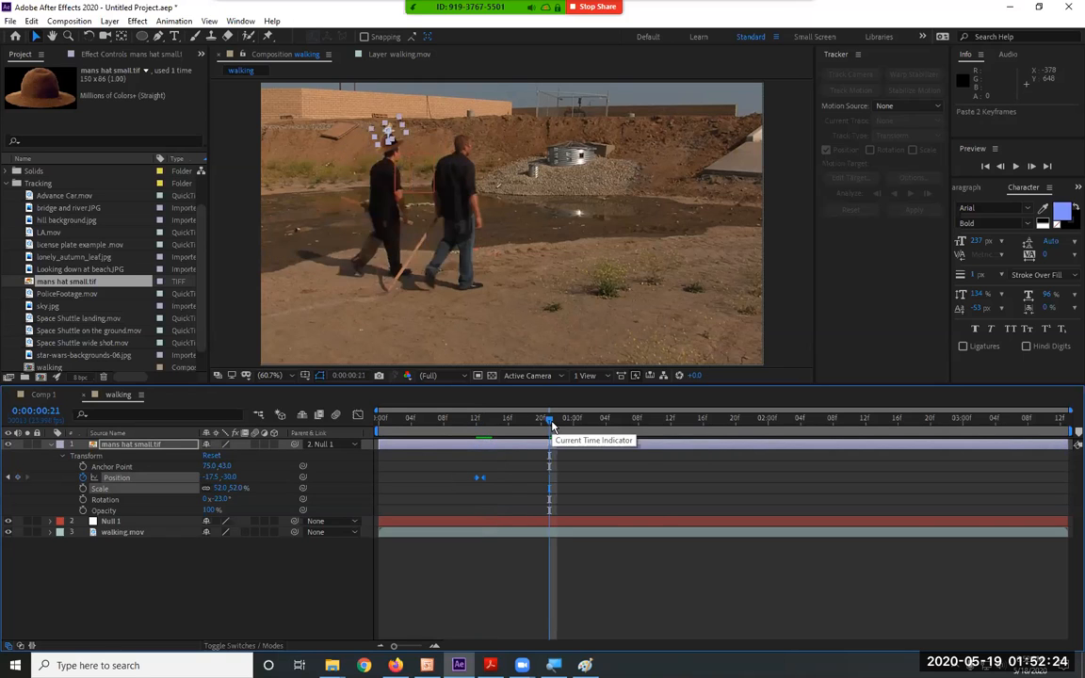
click(665, 424)
key(ctrl+v)
click(760, 424)
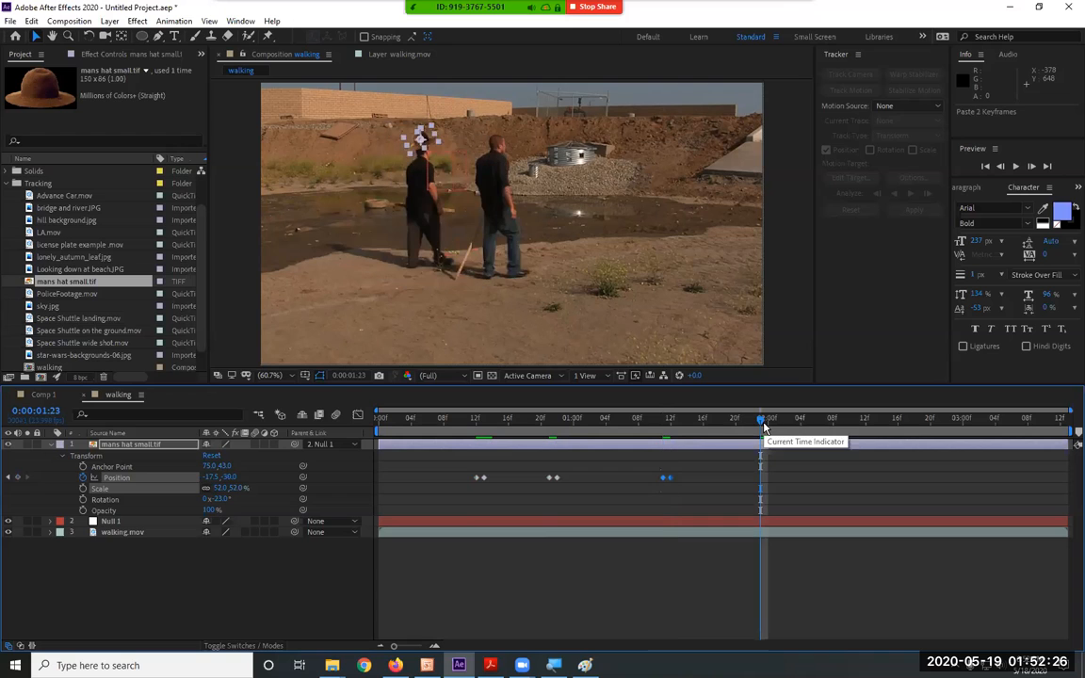
key(ctrl+v)
click(874, 421)
key(ctrl+v)
click(937, 421)
key(ctrl+v)
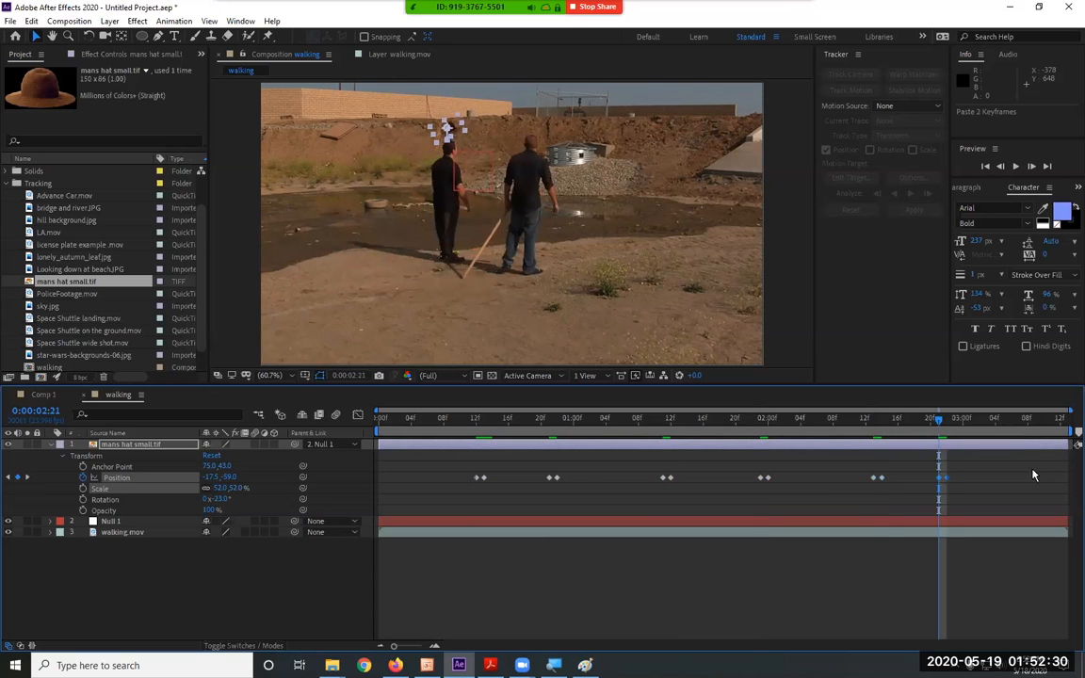
mouse_move(834, 460)
mouse_down()
mouse_move(875, 490)
mouse_move(844, 477)
mouse_up()
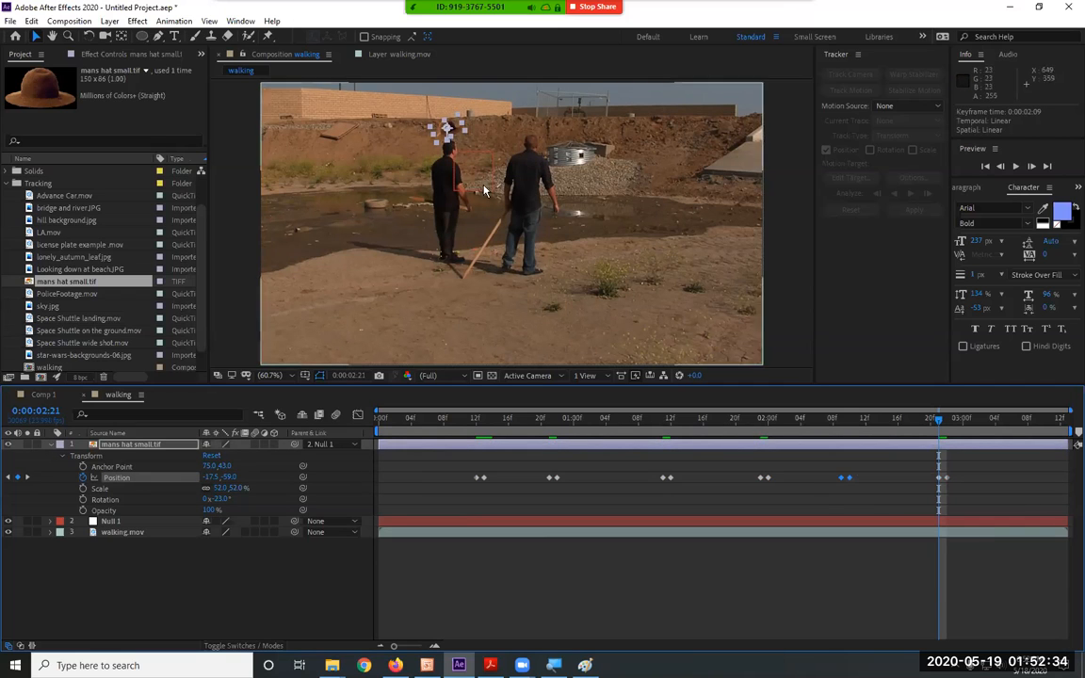
Step: Return to the first frame, deselect the hat layer and play the composition to check the hat's motion
drag(939, 421, 114, 484)
click(449, 606)
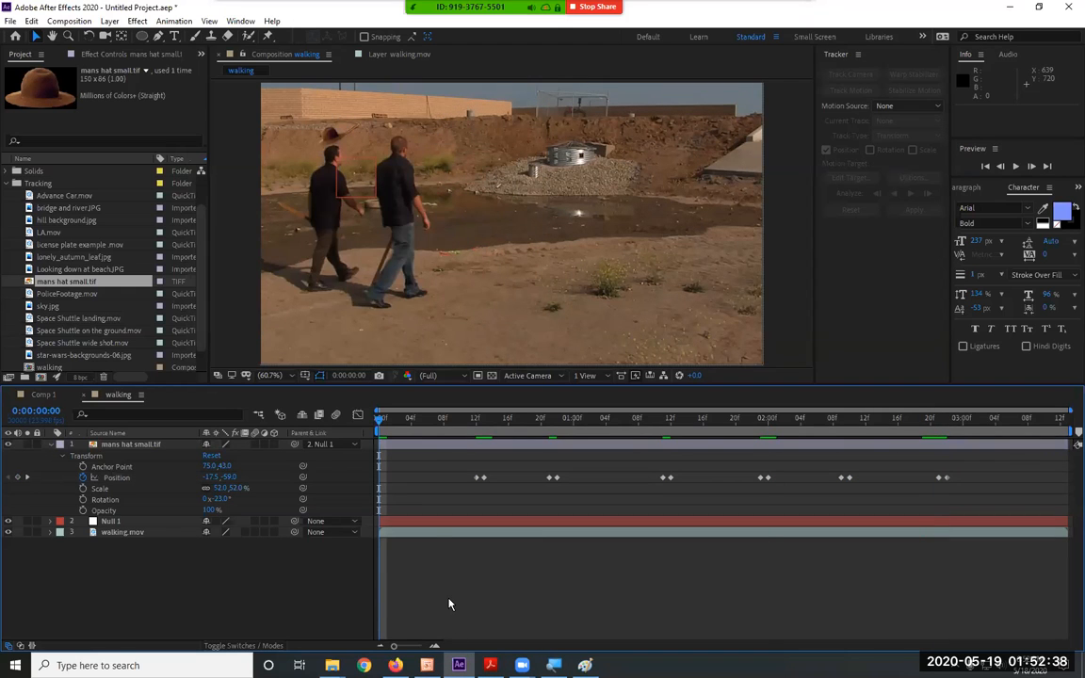
key(space)
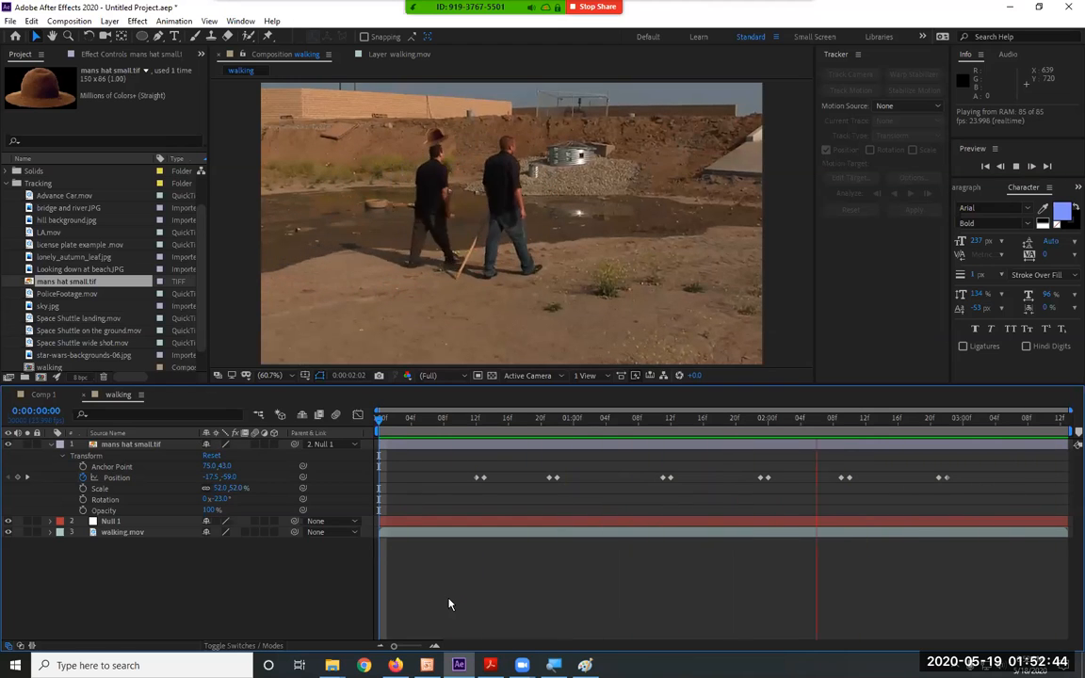
key(space)
Step: Set the hat's Position keyframe on frame 12 to -17.5, -21 and preview the animation
mouse_move(477, 418)
mouse_down()
mouse_move(362, 431)
mouse_move(474, 437)
mouse_up()
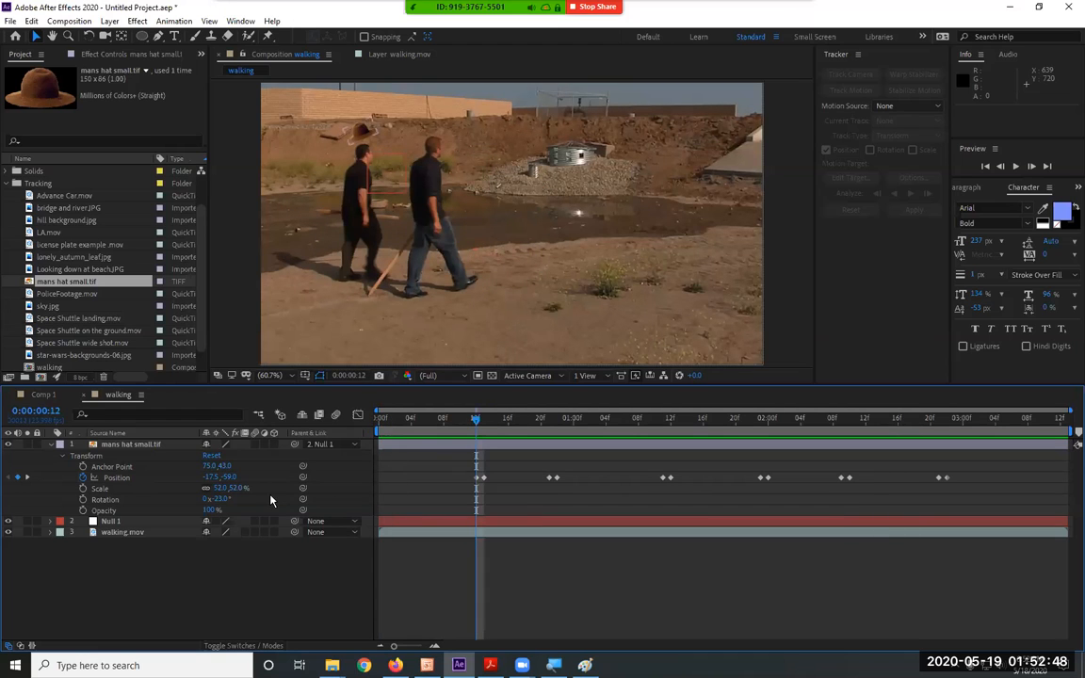
click(199, 478)
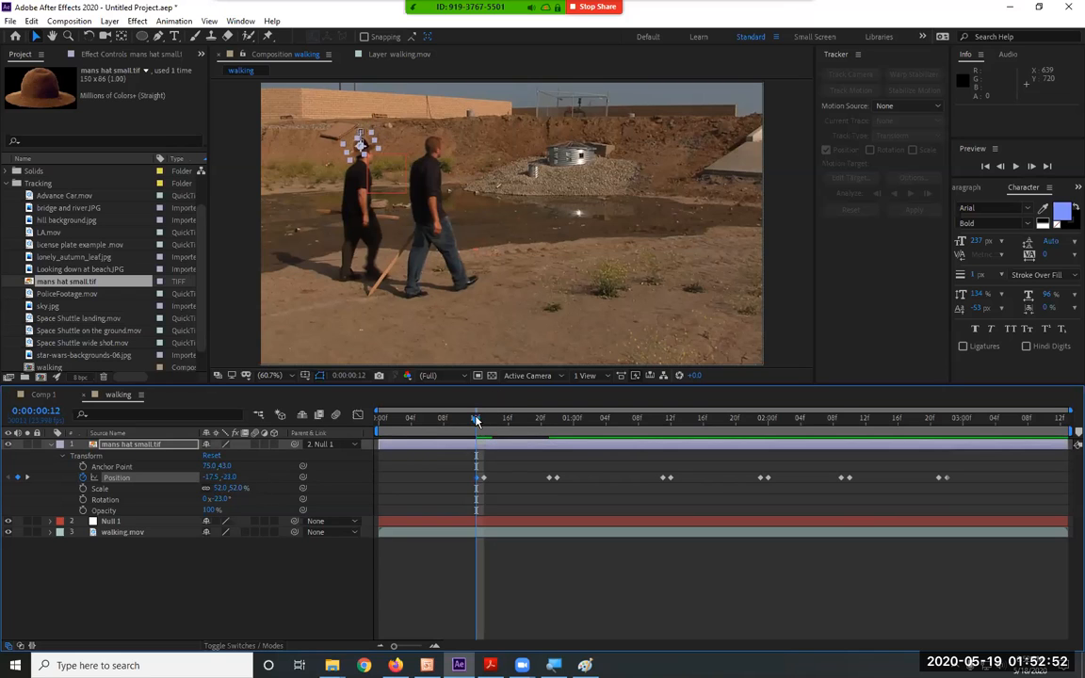
key(Page_Down)
key(Page_Down)
key(Page_Down)
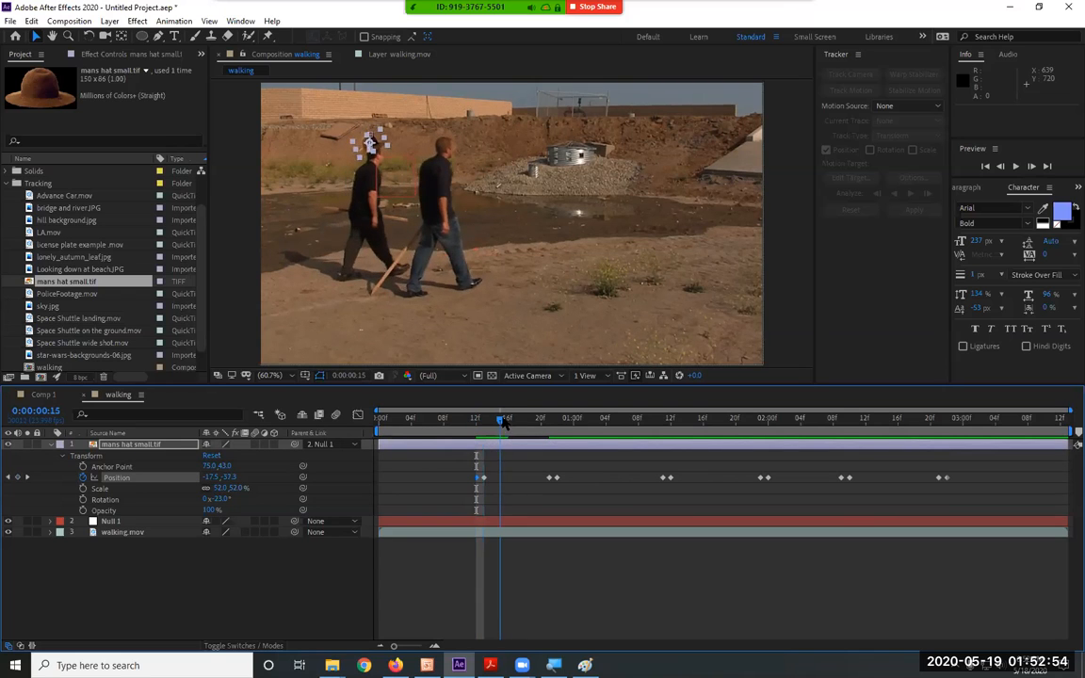
key(space)
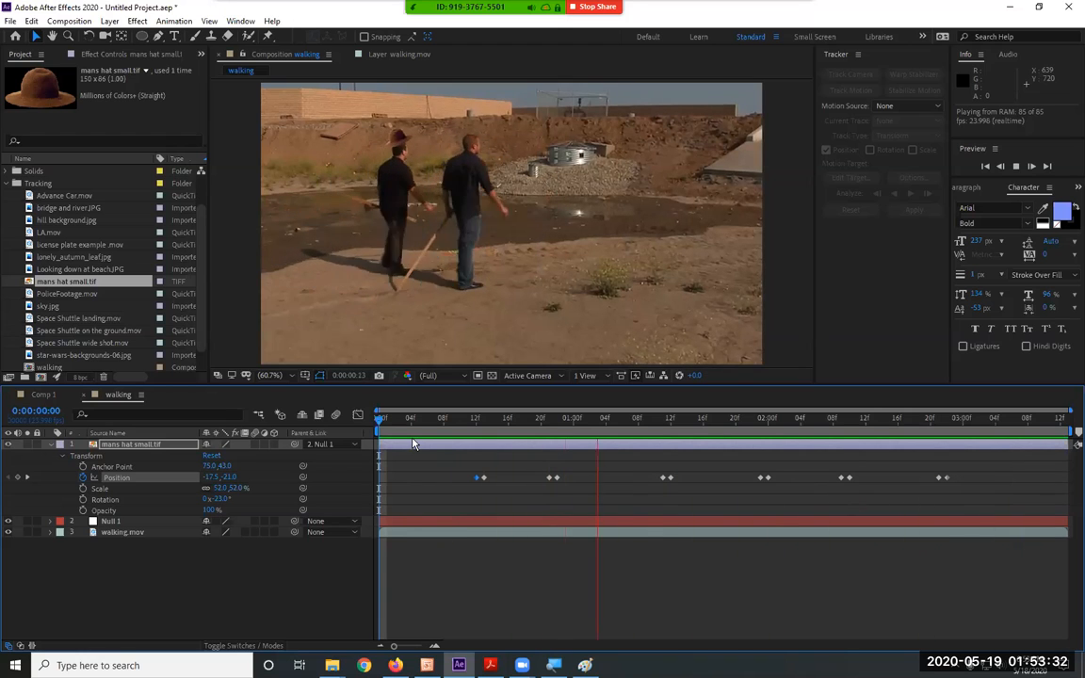
key(space)
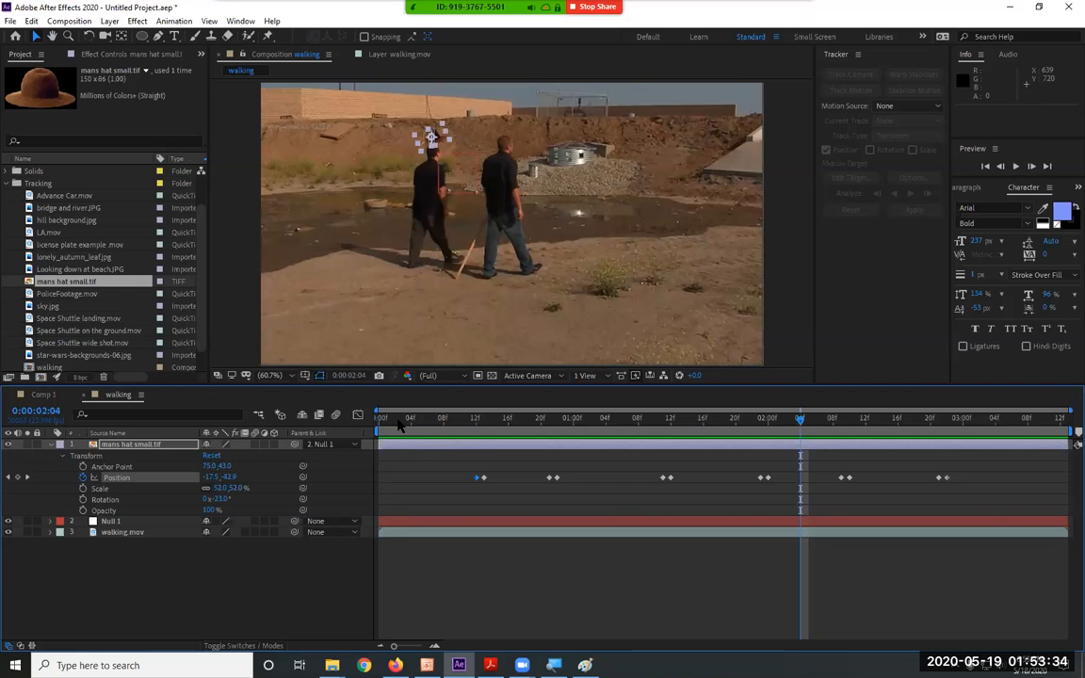
key(space)
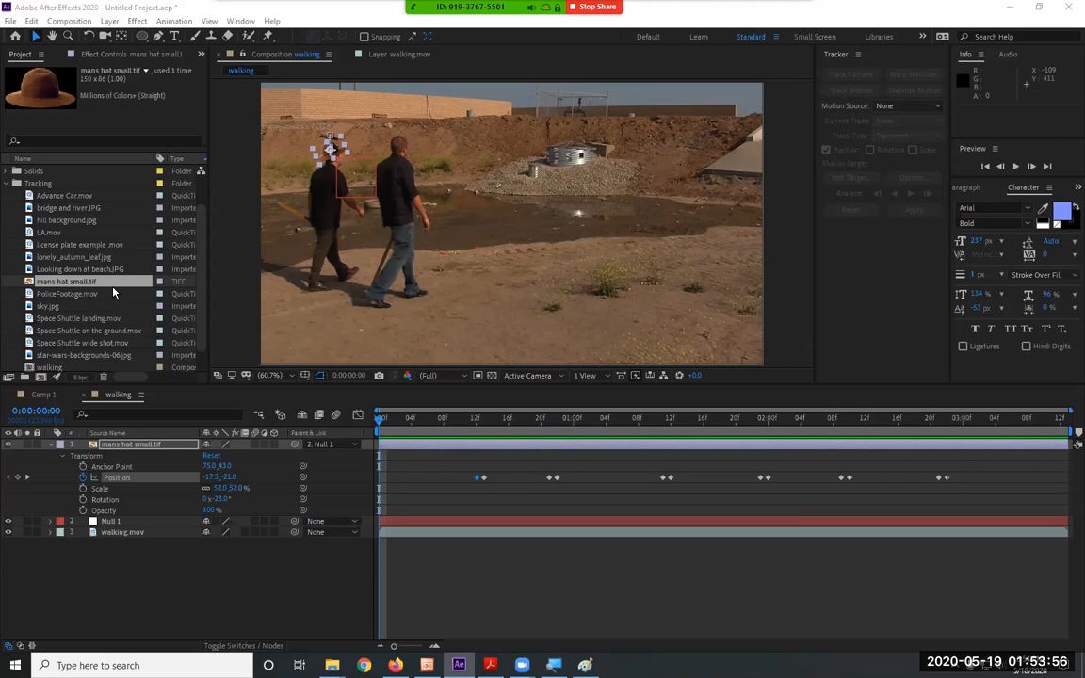
Step: Collapse the hat layer's properties, create a new composition from Space Shuttle wide shot.mov and preview it at 100%
scroll(112, 293, down, 1)
click(97, 318)
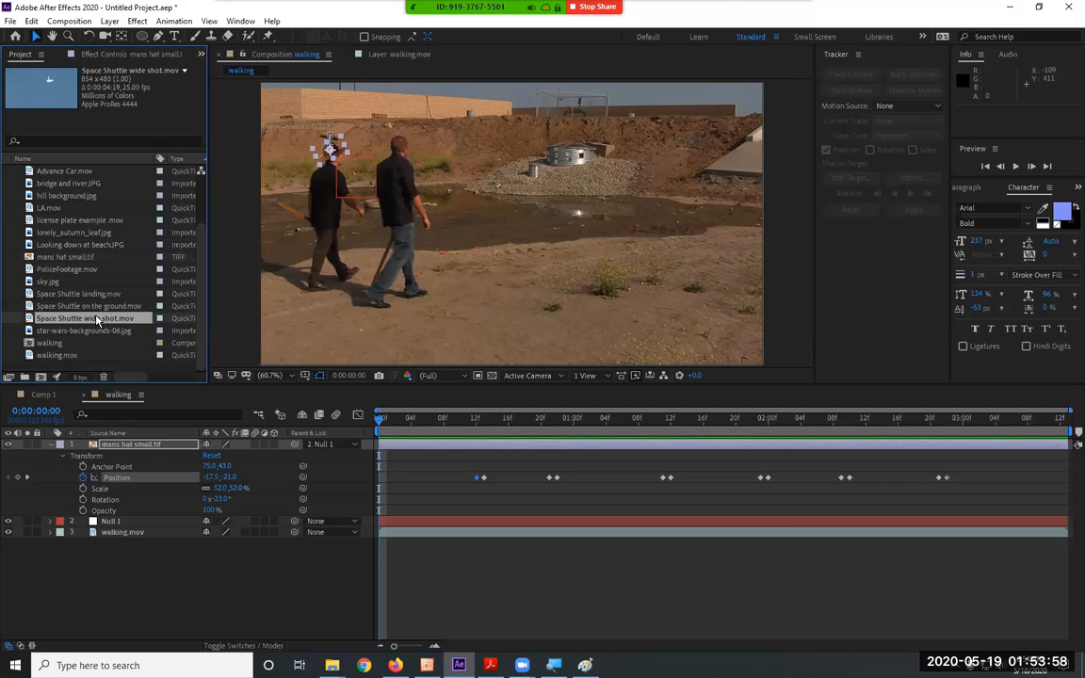
click(50, 446)
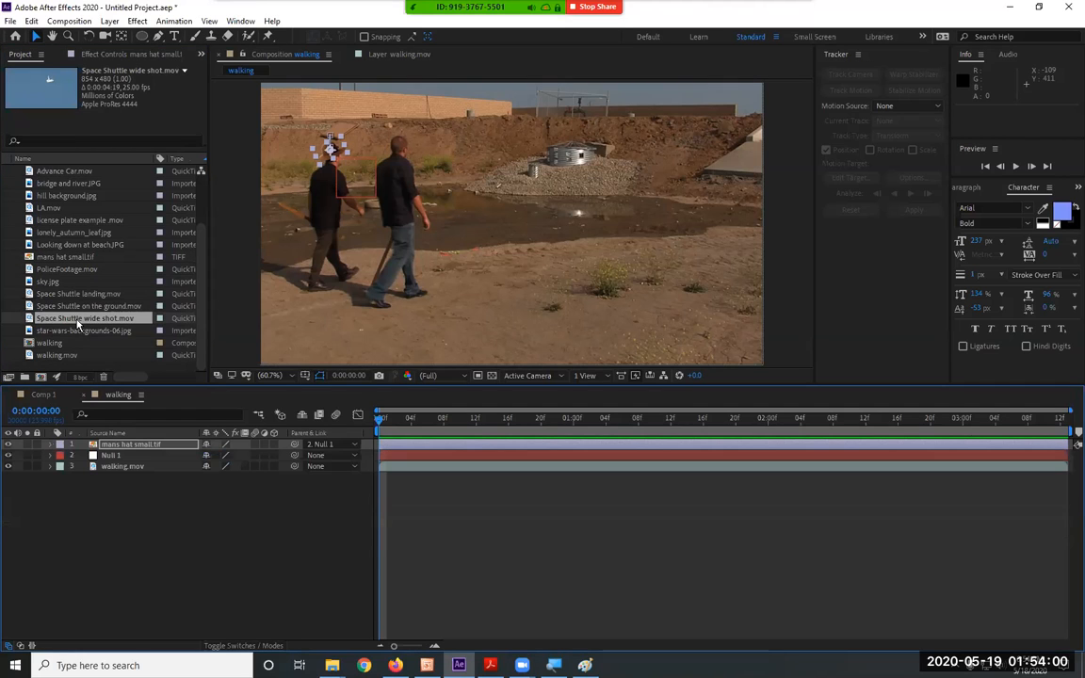
click(78, 320)
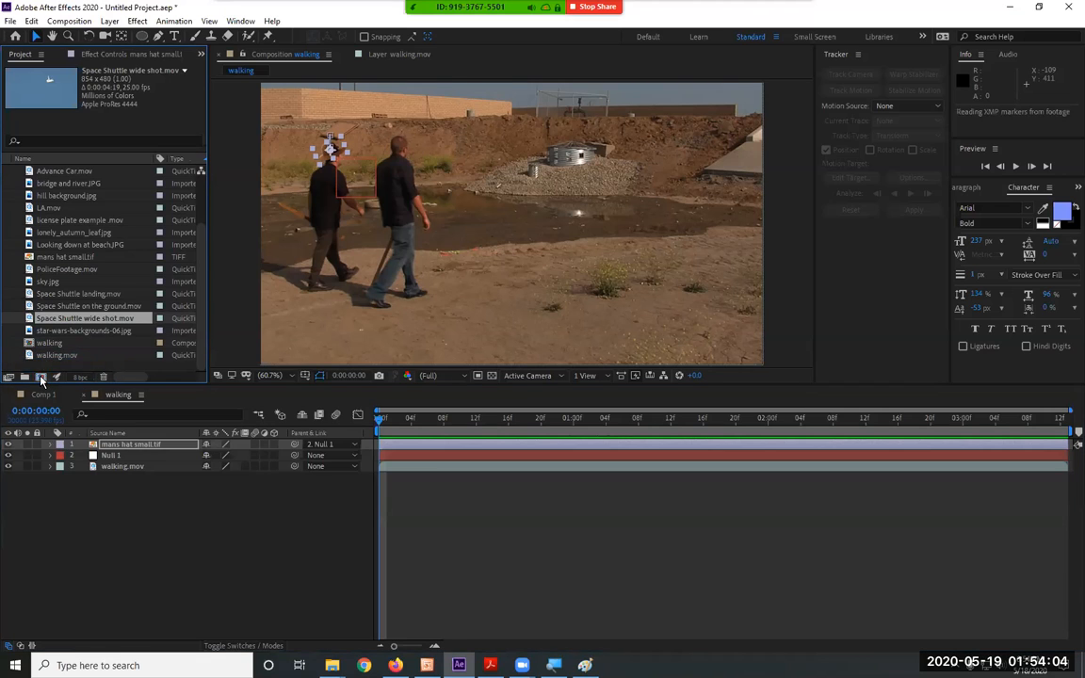
click(41, 376)
scroll(608, 213, down, 1)
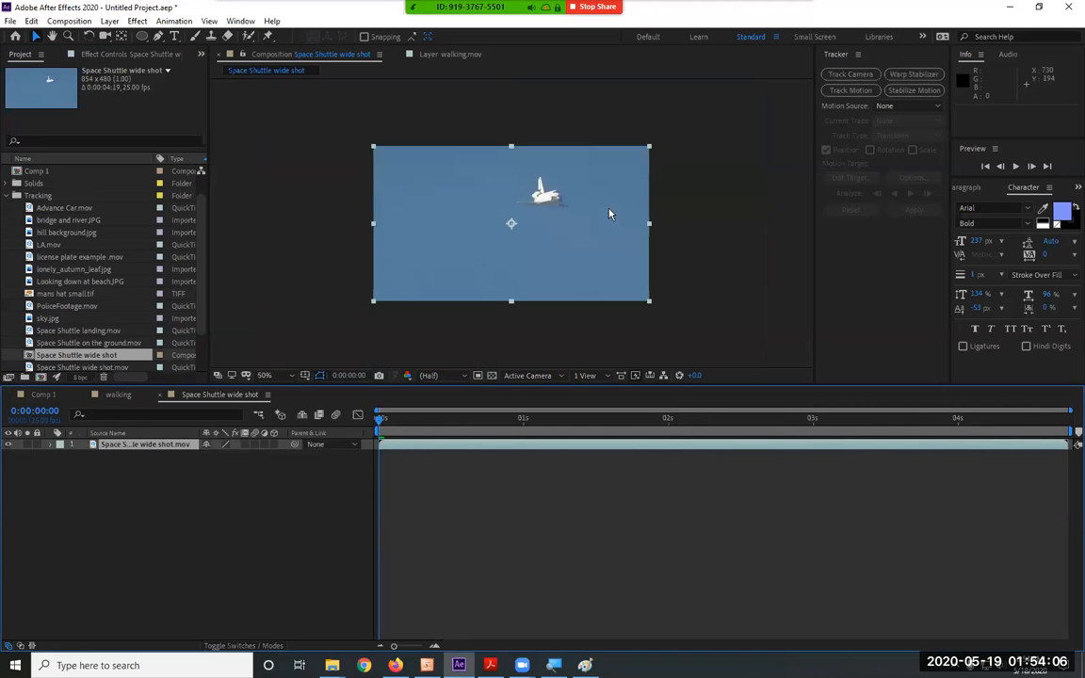
scroll(608, 214, up, 1)
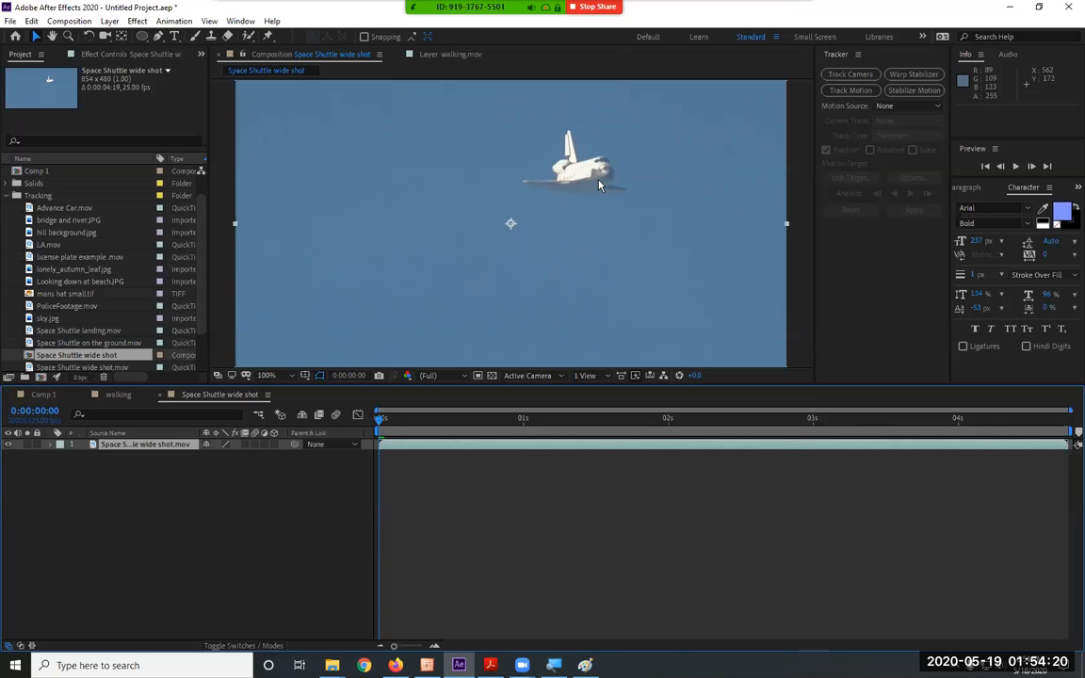
key(space)
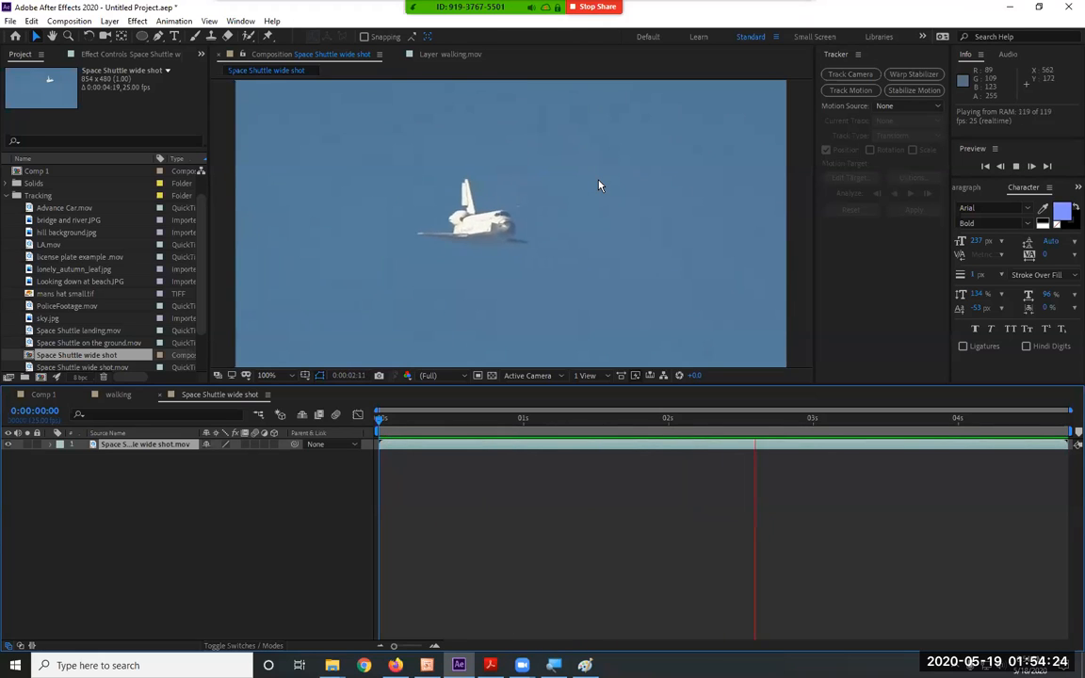
Step: Close the walking.mov layer view and briefly play the walking composition
click(433, 53)
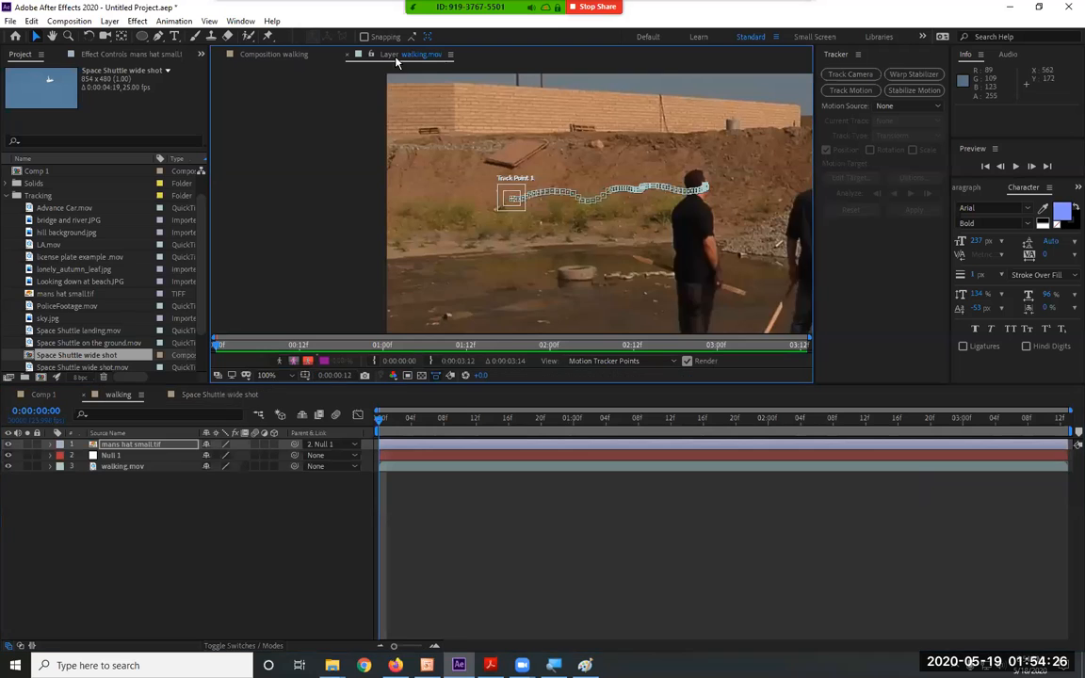
click(347, 53)
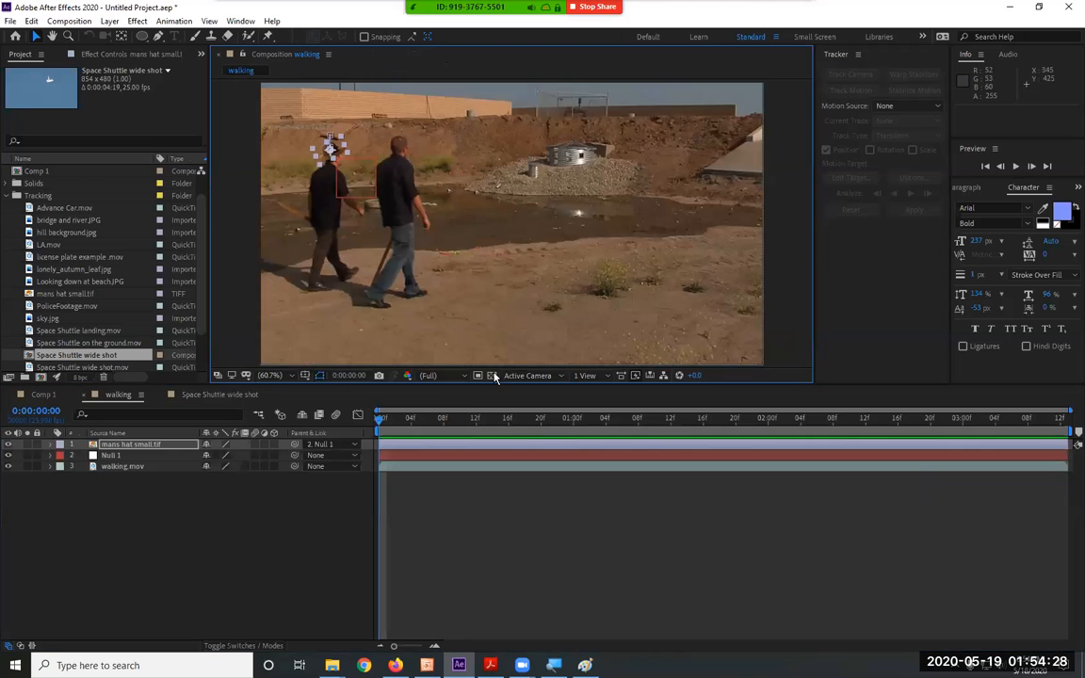
key(space)
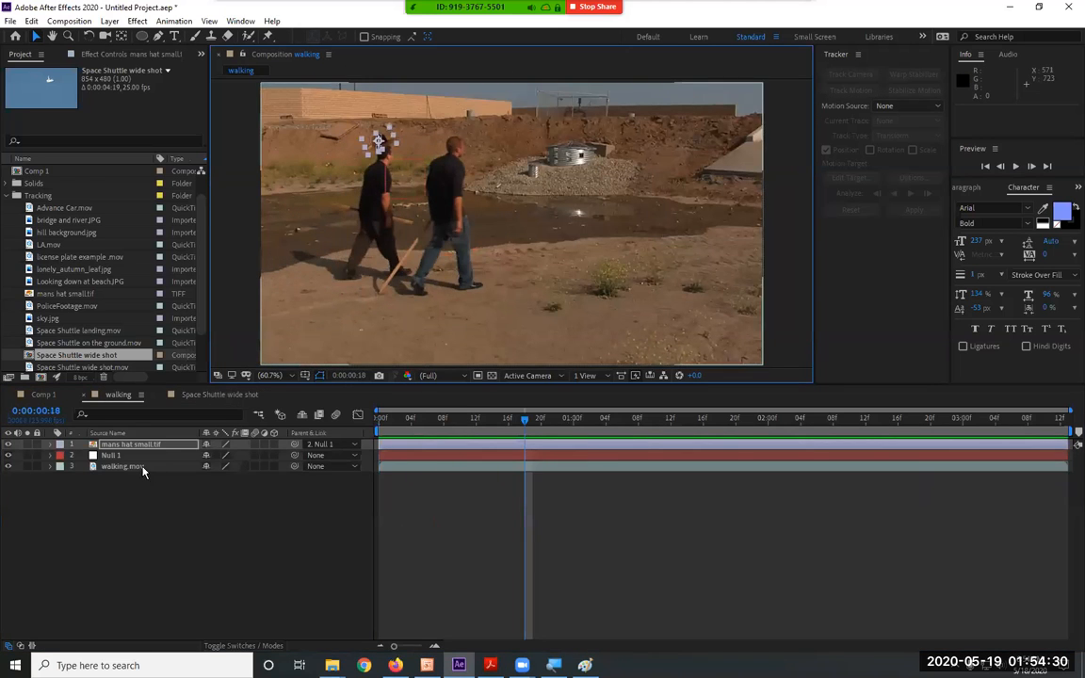
Step: Play the Space Shuttle wide shot composition to examine the shuttle's drift in the frame, and return to the first frame
click(188, 394)
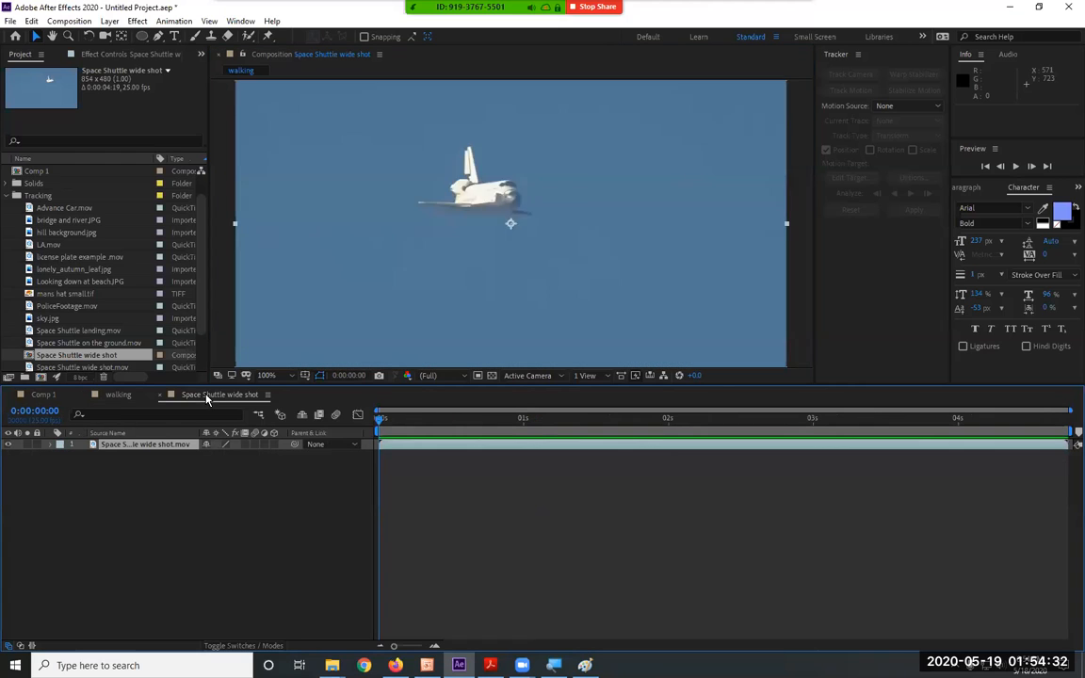
key(space)
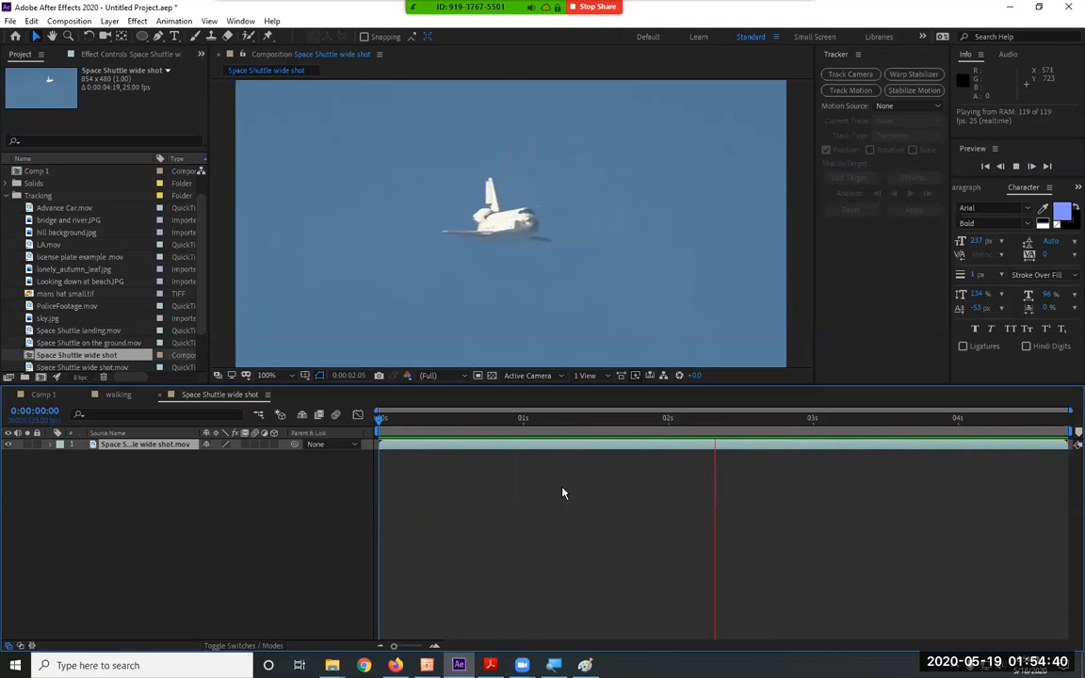
key(space)
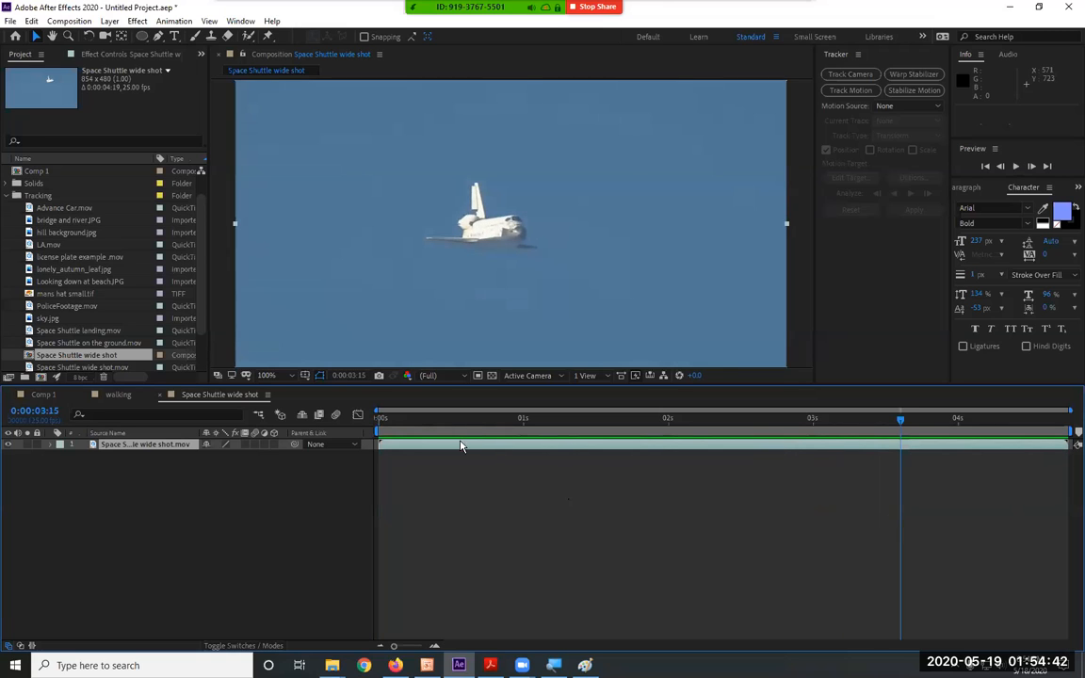
drag(442, 434, 378, 431)
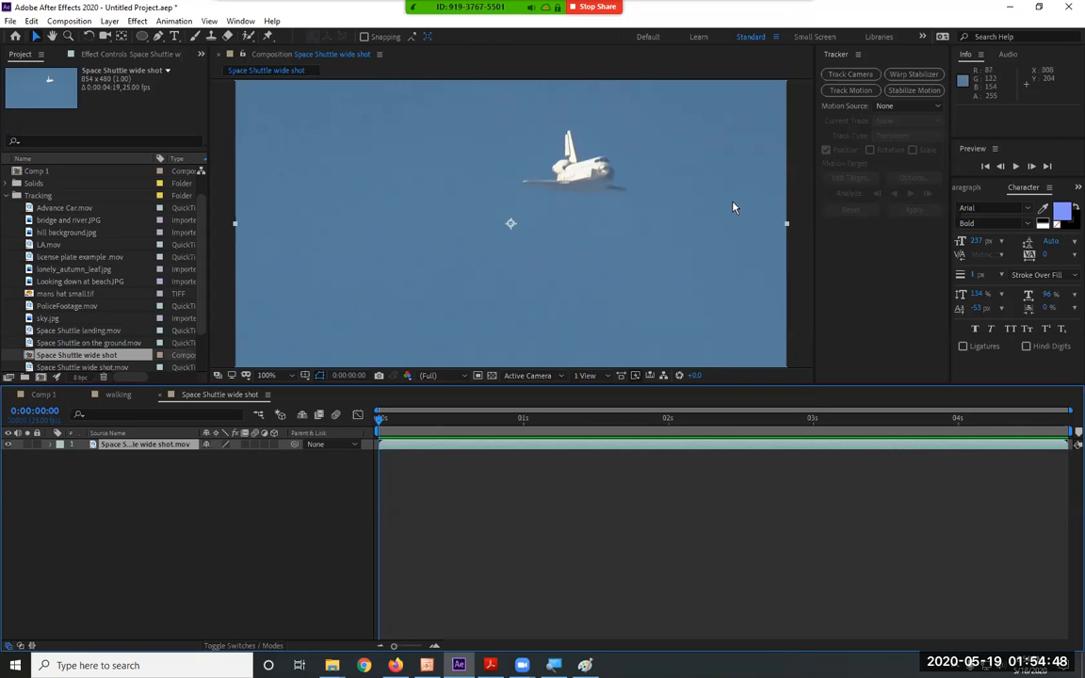
Step: Start Stabilize Motion on the Space Shuttle wide shot.mov layer and place Track Point 1 over the shuttle's body at 200% zoom
click(154, 444)
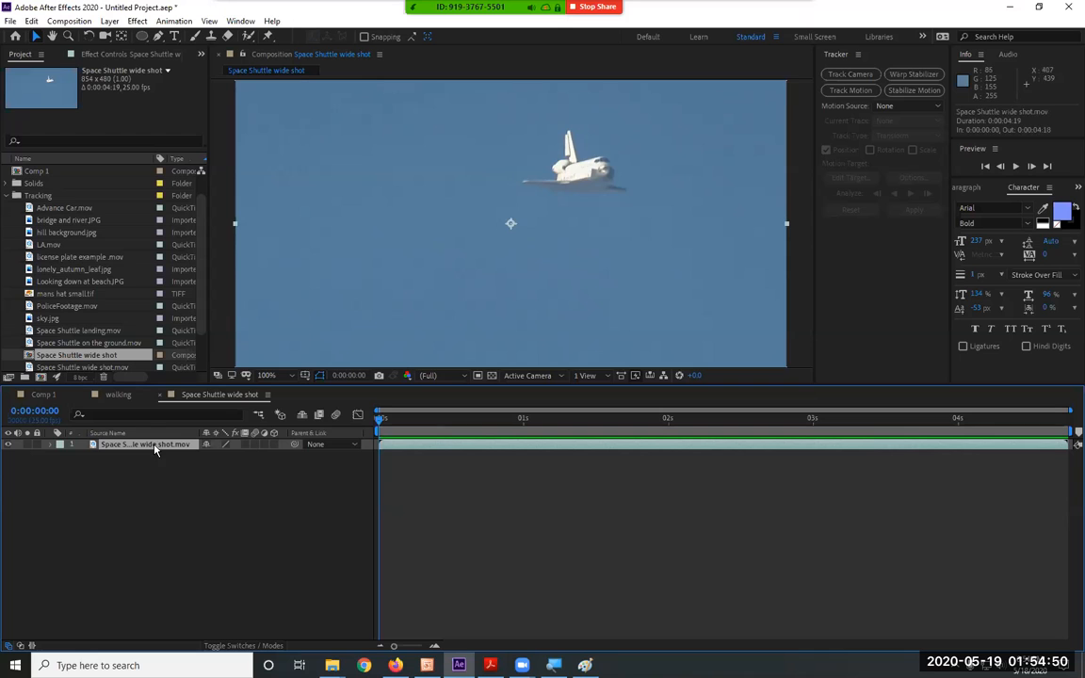
click(911, 94)
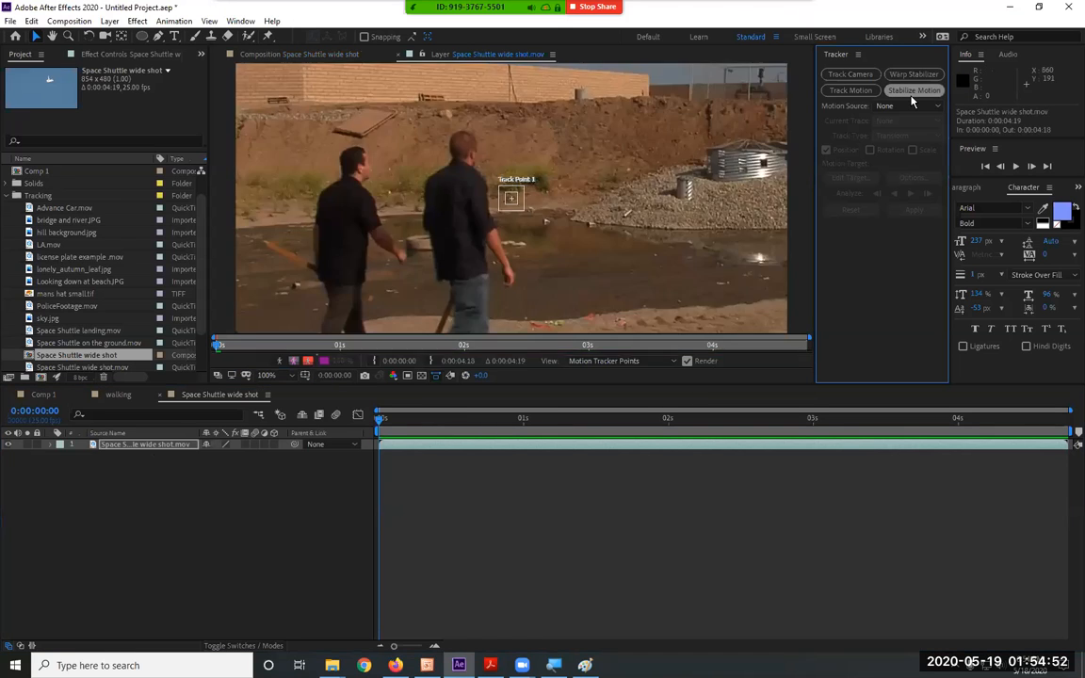
key(period)
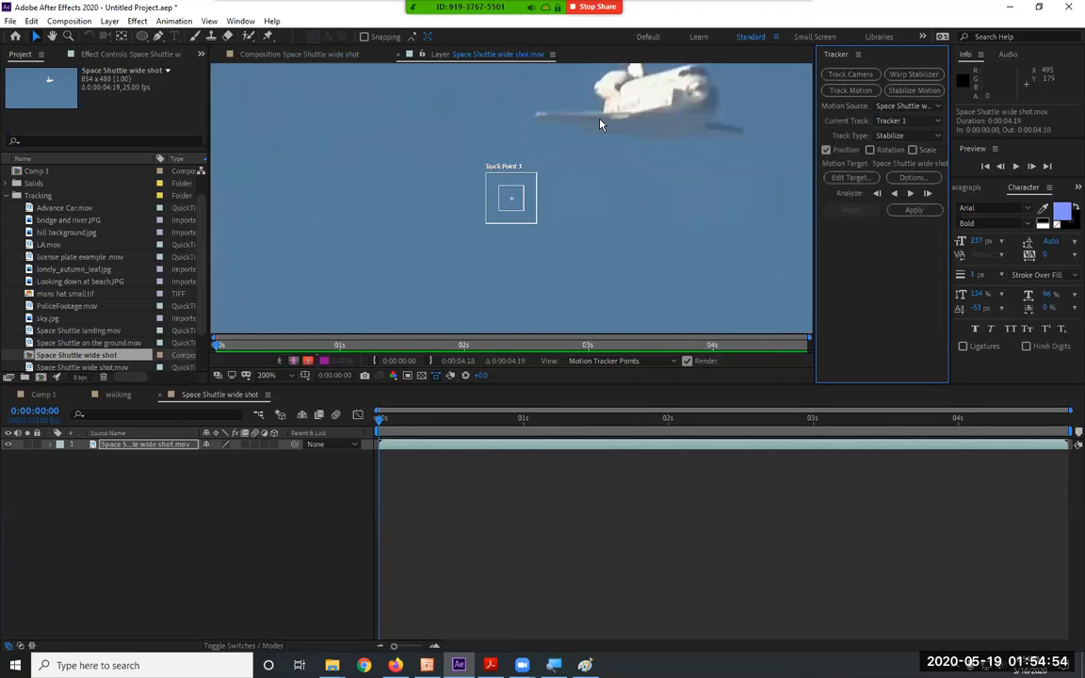
drag(527, 221, 654, 120)
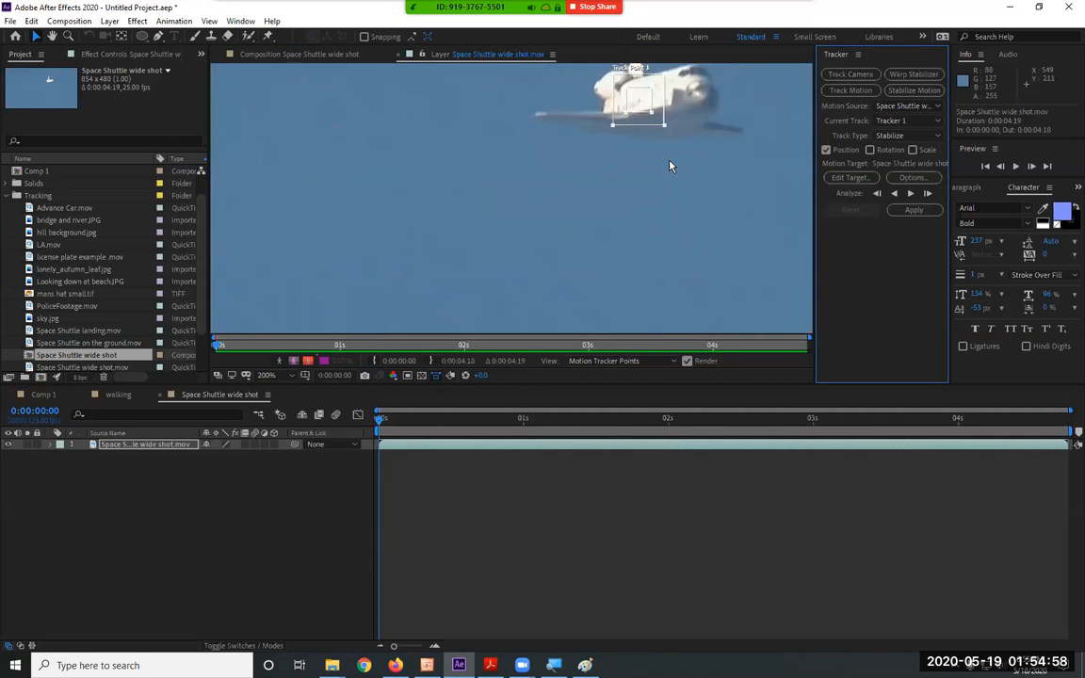
Step: Move Track Point 1 onto the tip of the shuttle's tail fin, enlarge its feature and search regions, and check them against the shuttle's drift
drag(670, 165, 529, 155)
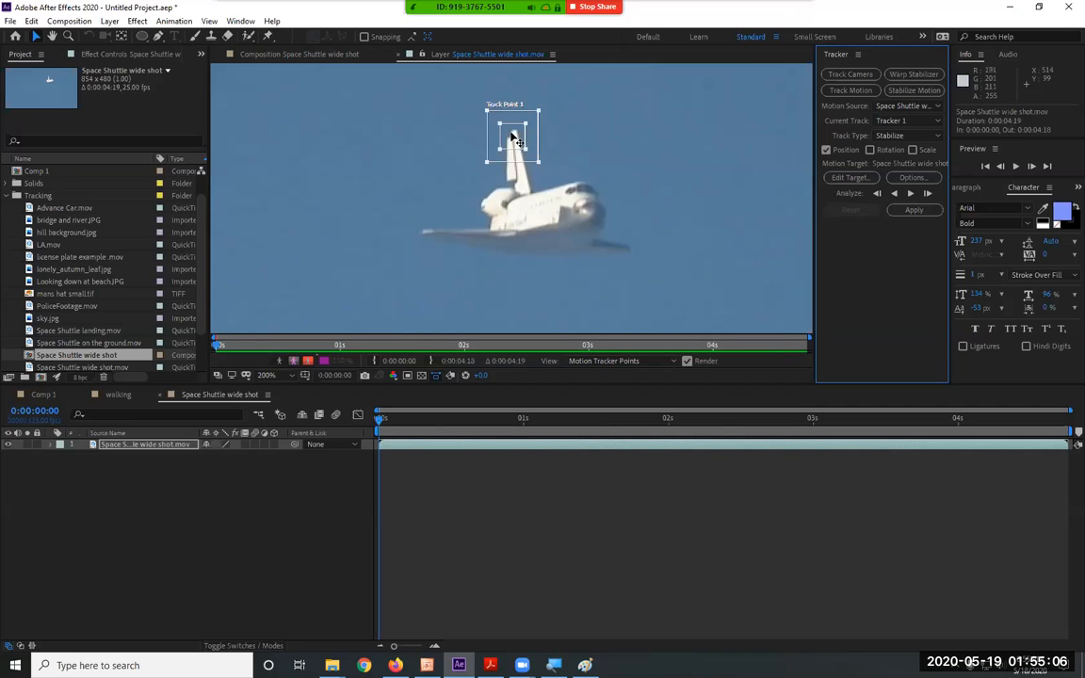
mouse_move(539, 166)
mouse_down()
mouse_move(542, 175)
mouse_move(527, 161)
mouse_move(556, 177)
mouse_up()
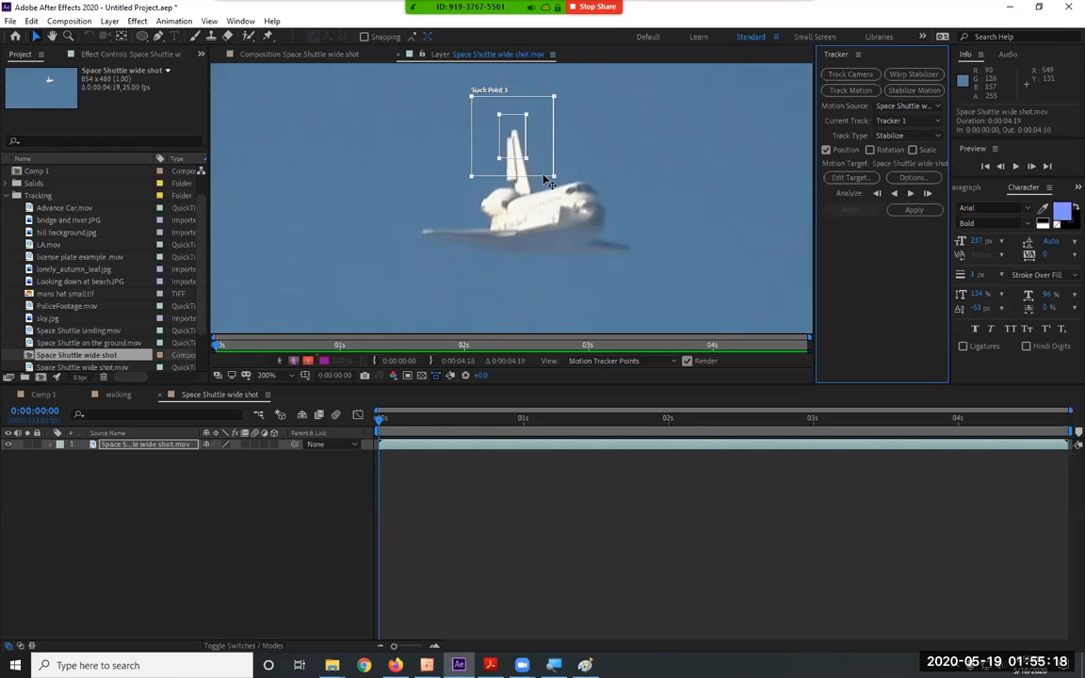
drag(445, 421, 325, 424)
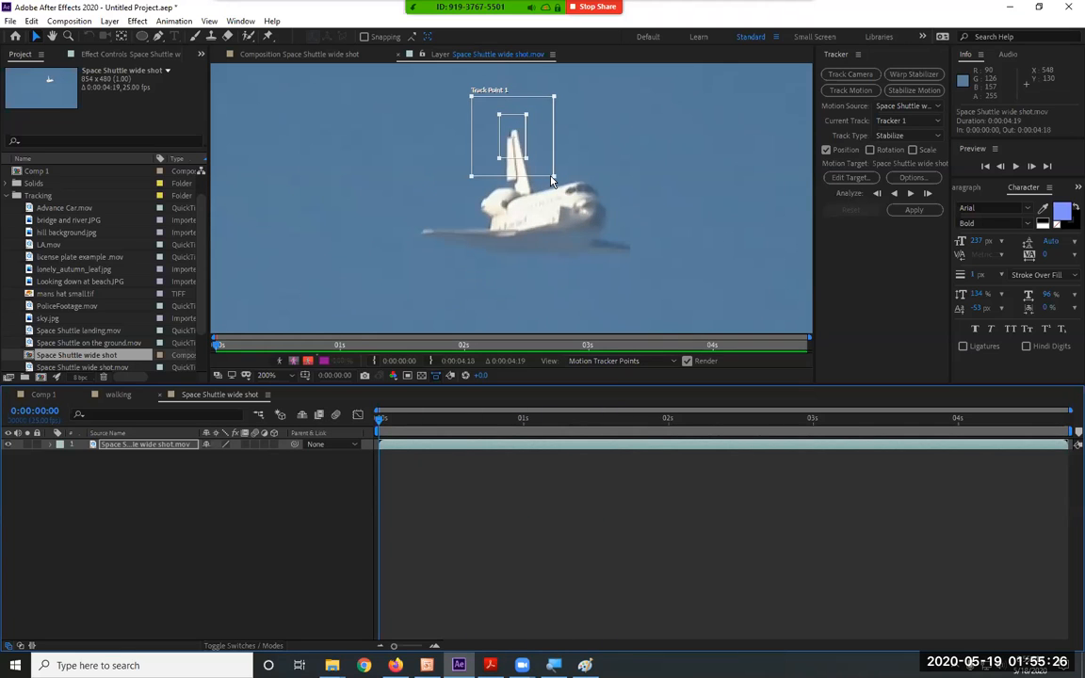
drag(553, 179, 562, 179)
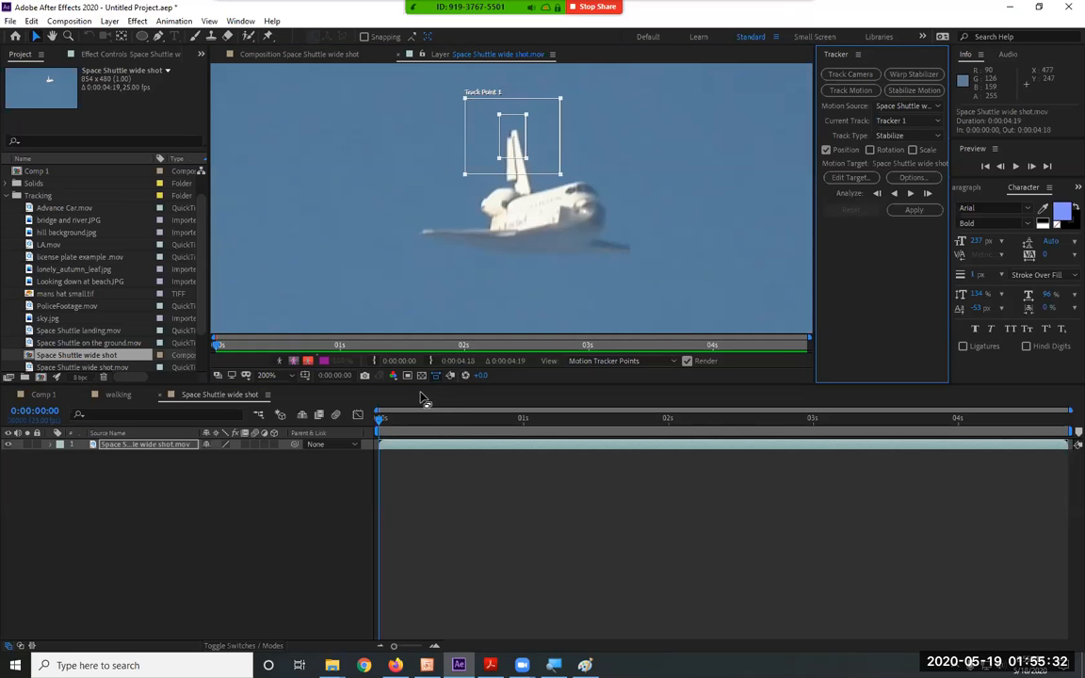
click(431, 423)
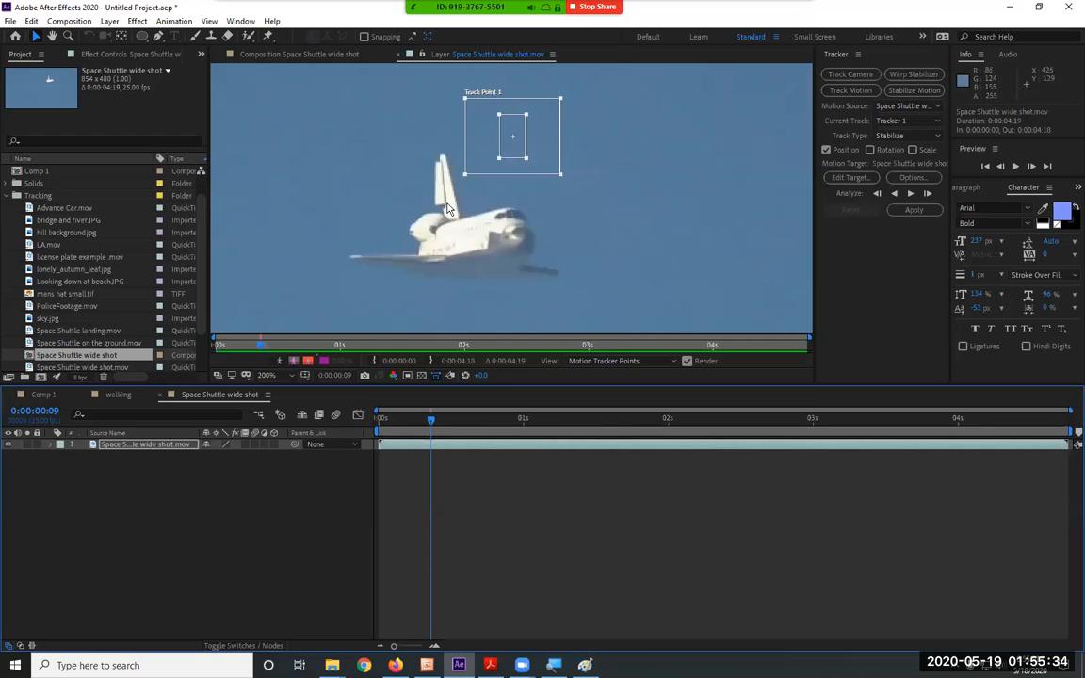
drag(429, 423, 379, 423)
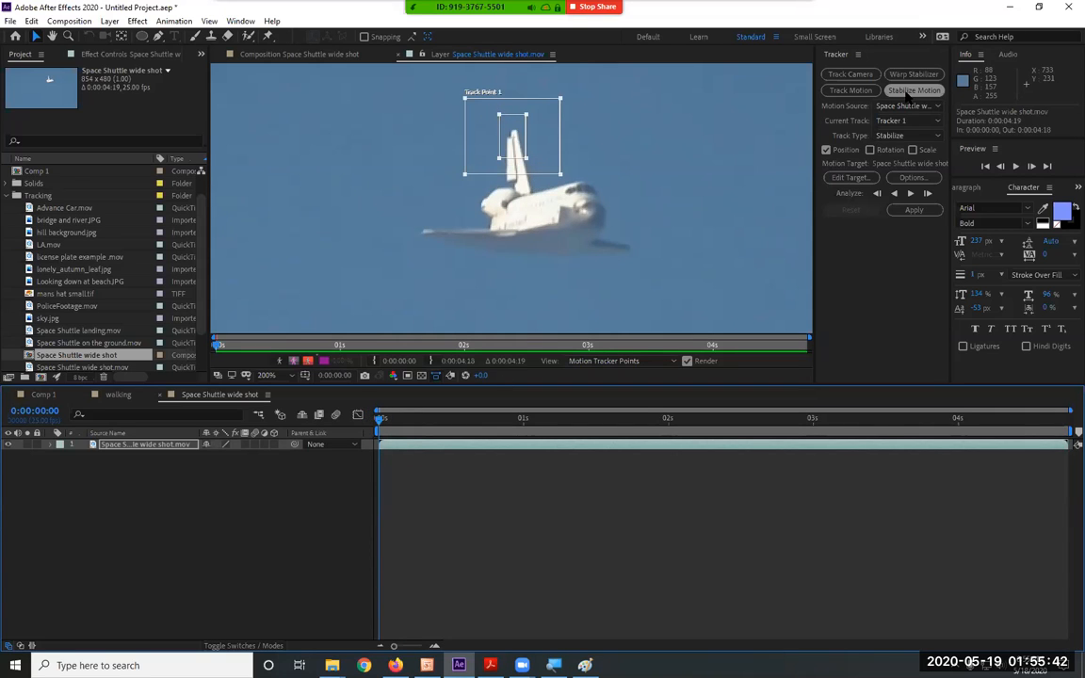
Step: Start a new Stabilize Motion tracker, fit Track Point 1 around the tail fin tip with about 22 × 34 feature size, and analyze forward
click(841, 91)
drag(415, 318, 518, 153)
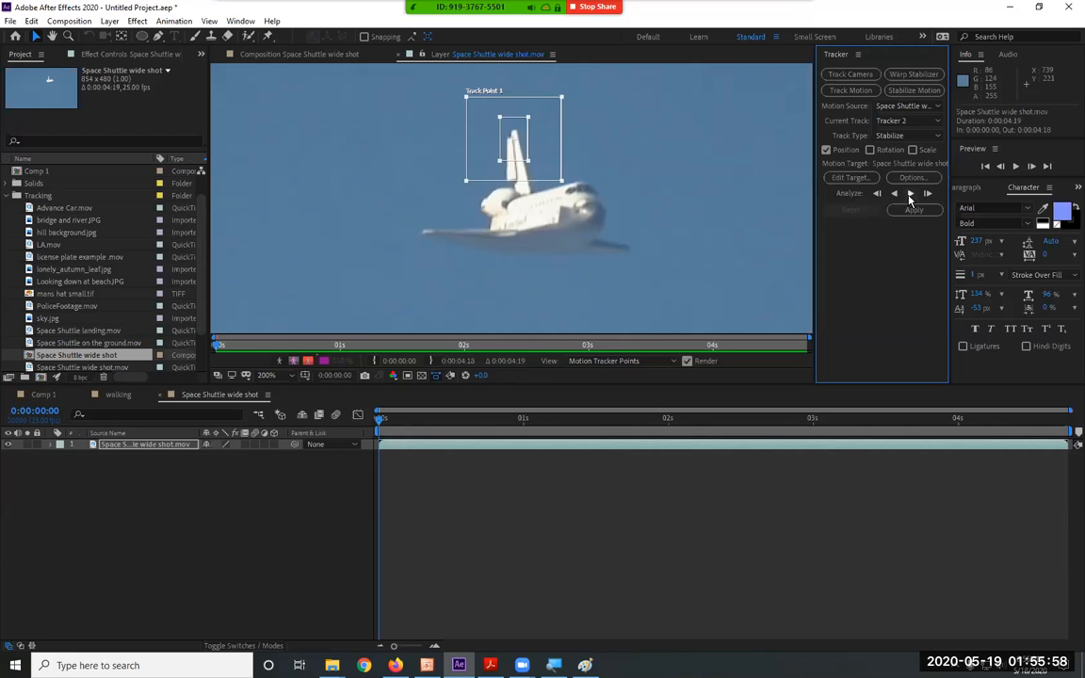
click(910, 194)
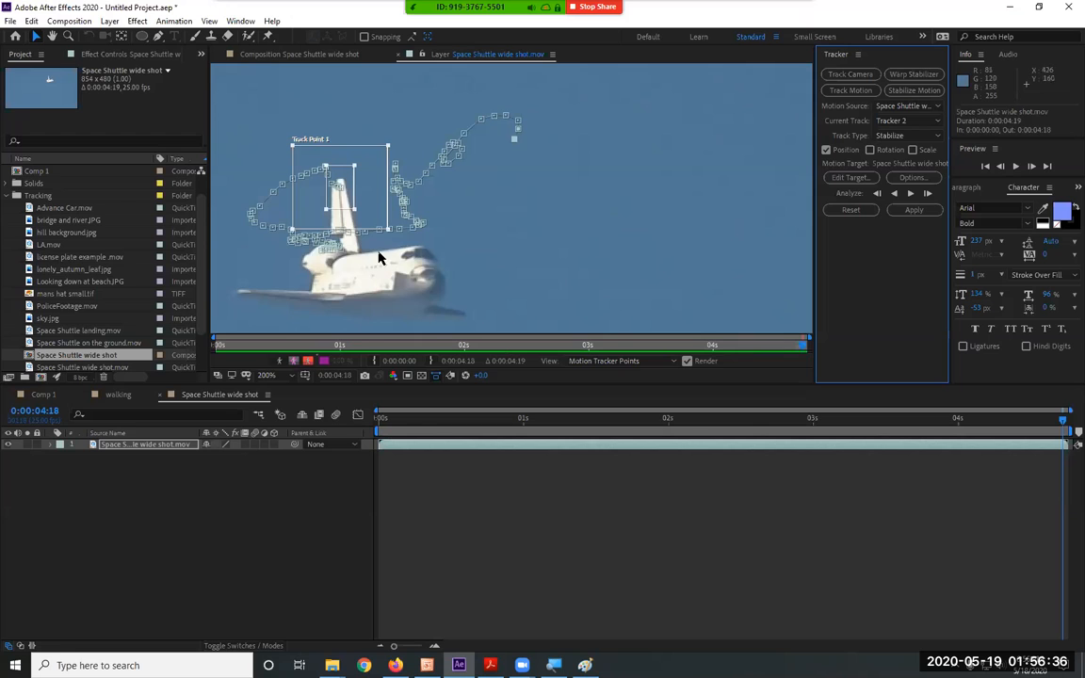
Step: Scrub the shuttle layer from the first frame to about two seconds and back to examine the tracked path
drag(1062, 419, 239, 452)
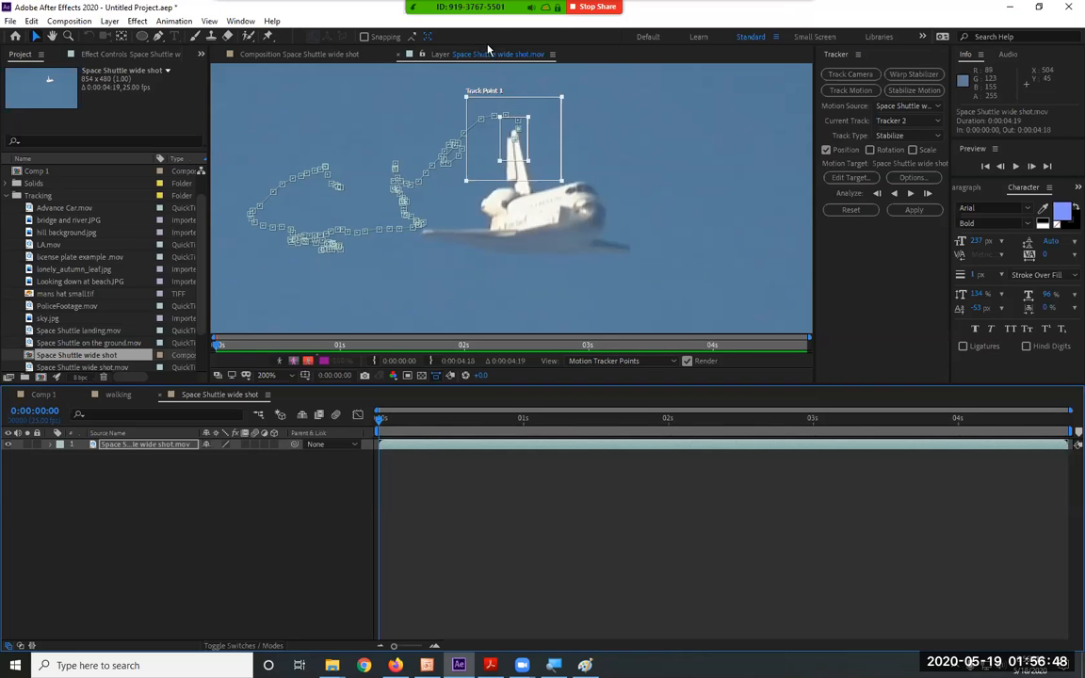
click(437, 53)
click(473, 56)
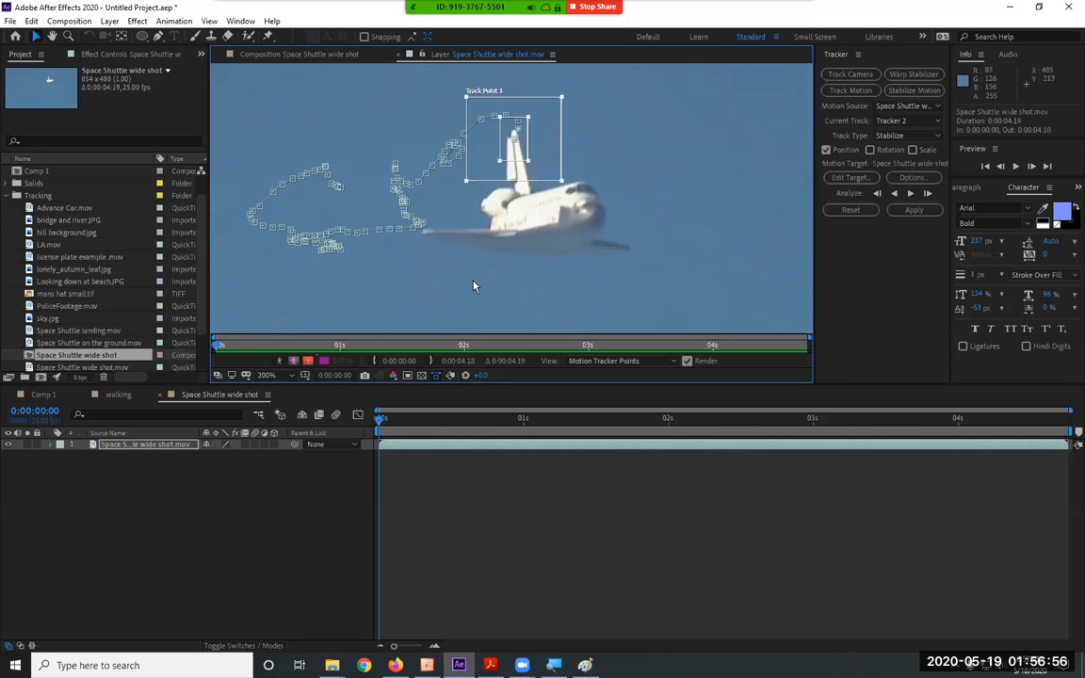
drag(564, 428, 668, 423)
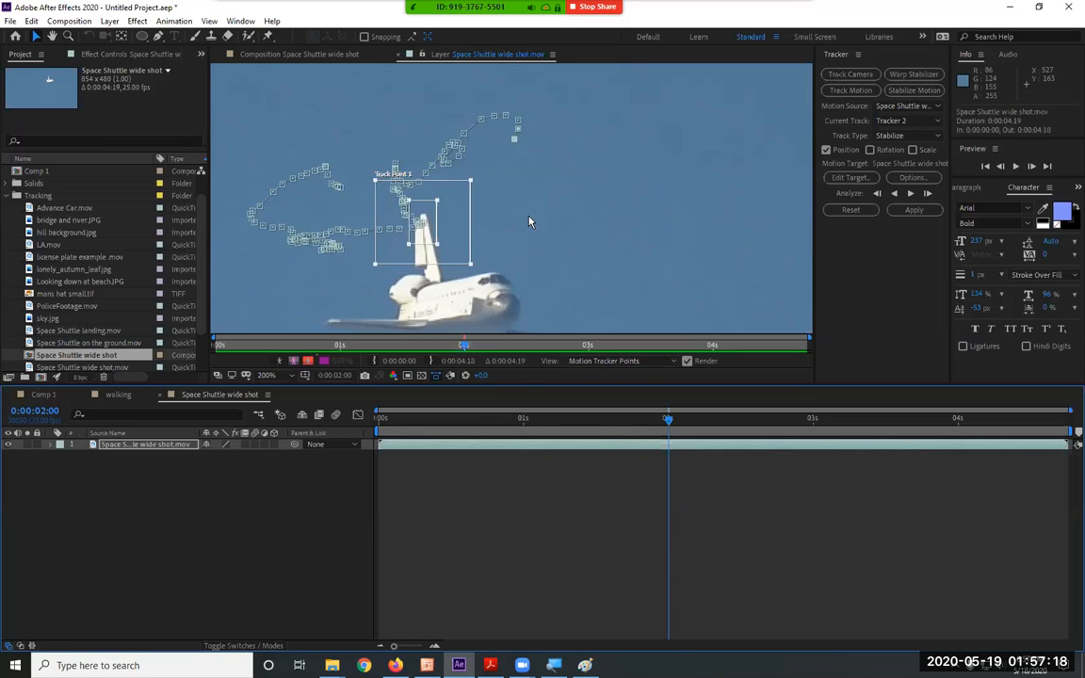
drag(457, 419, 339, 424)
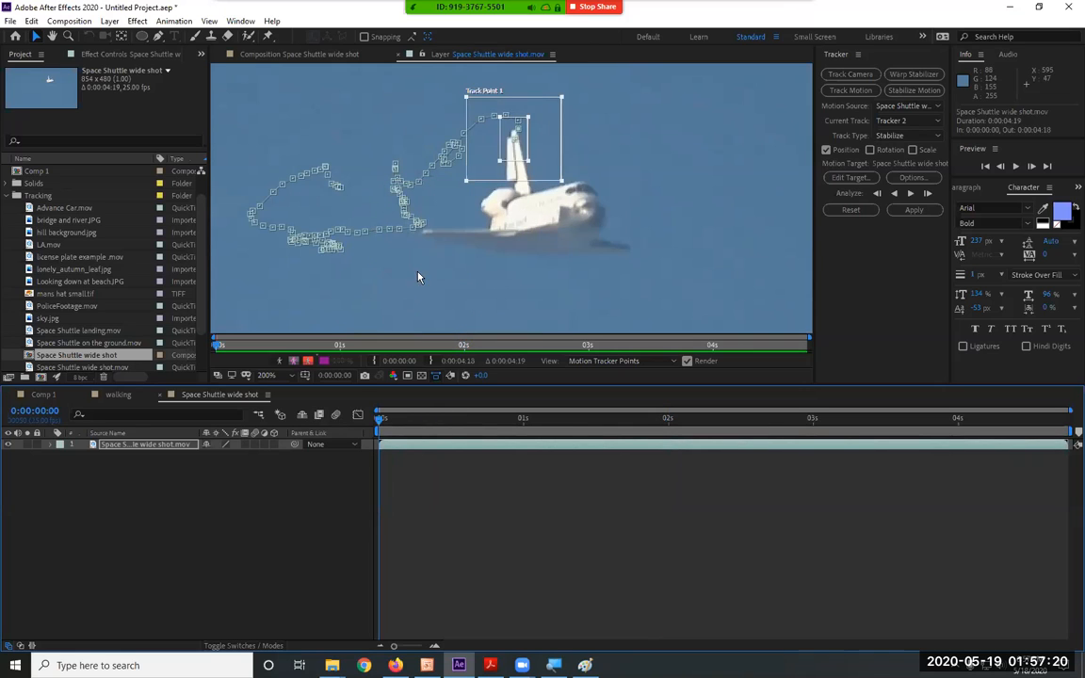
Step: Confirm Space Shuttle wide shot.mov as the motion target and apply the stabilization in the X and Y dimensions
click(850, 177)
click(741, 200)
click(862, 178)
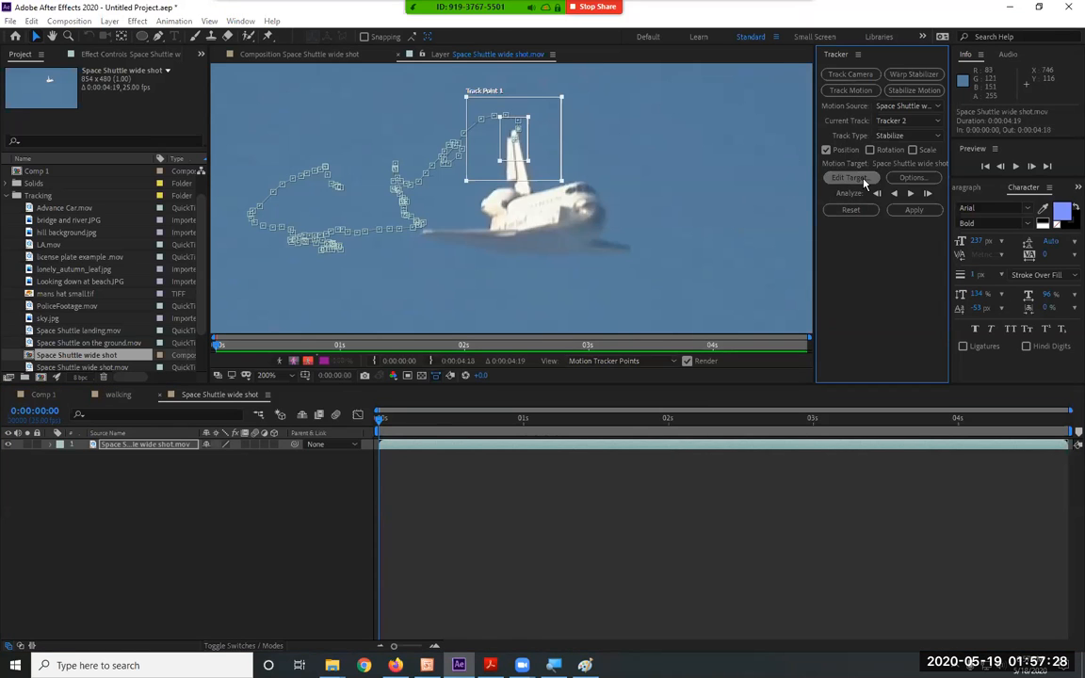
click(733, 145)
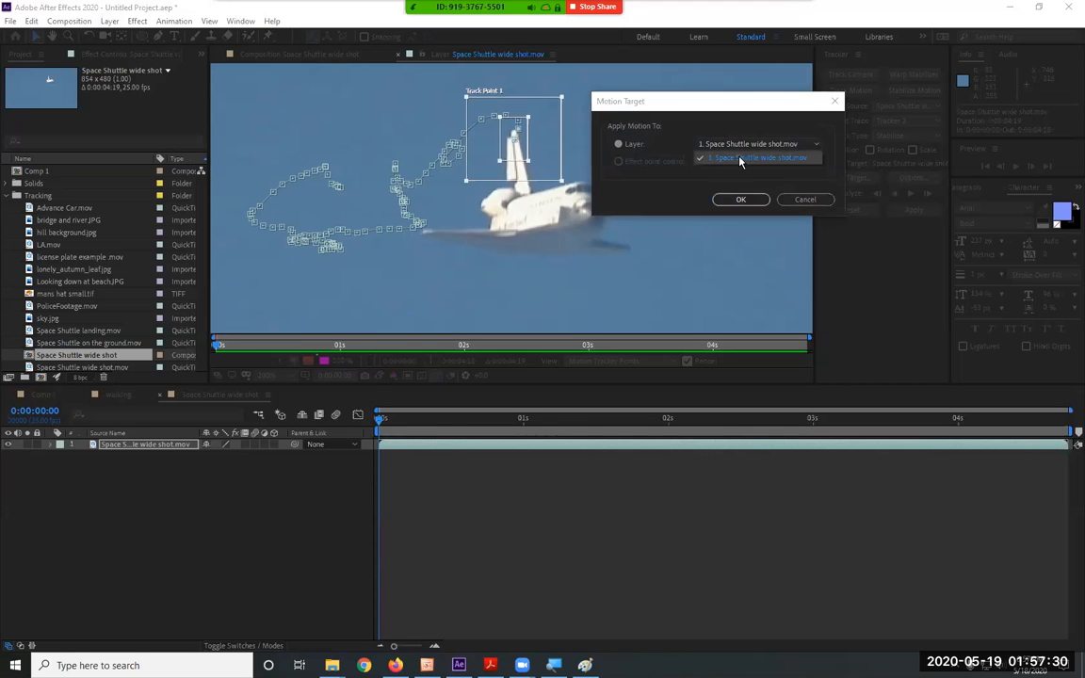
click(739, 159)
click(741, 199)
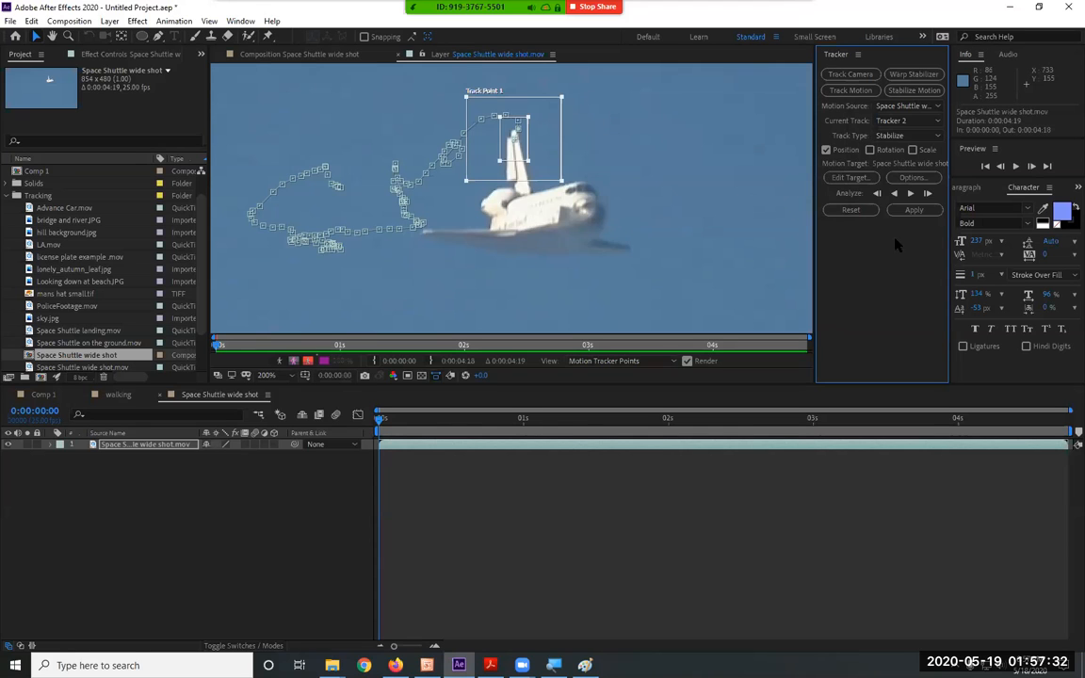
click(913, 210)
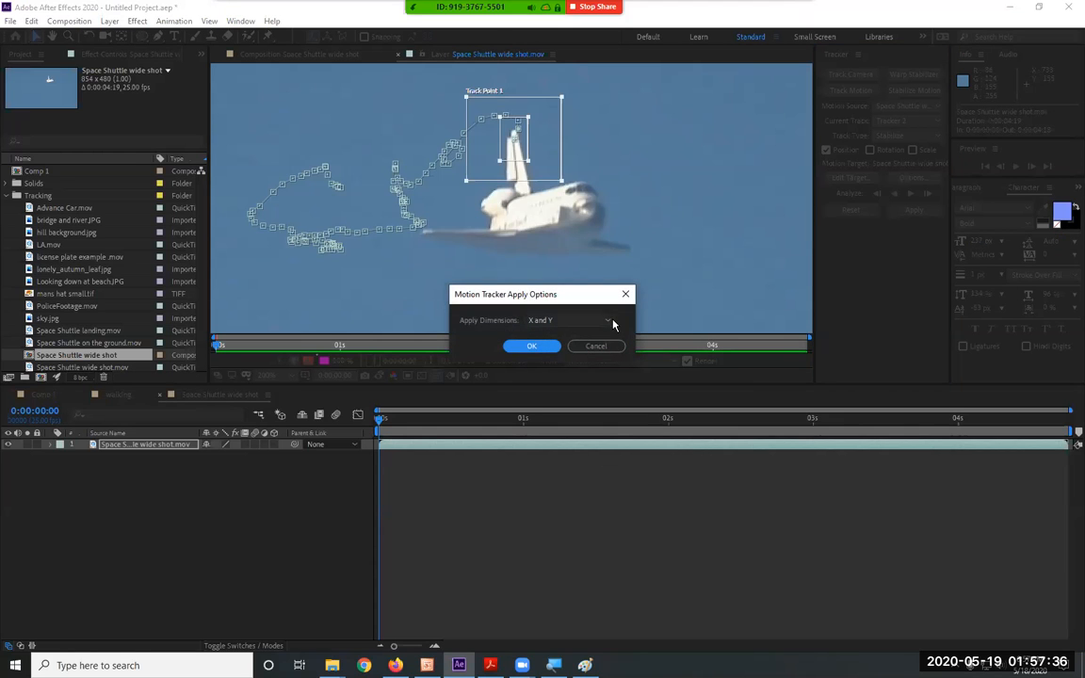
click(533, 346)
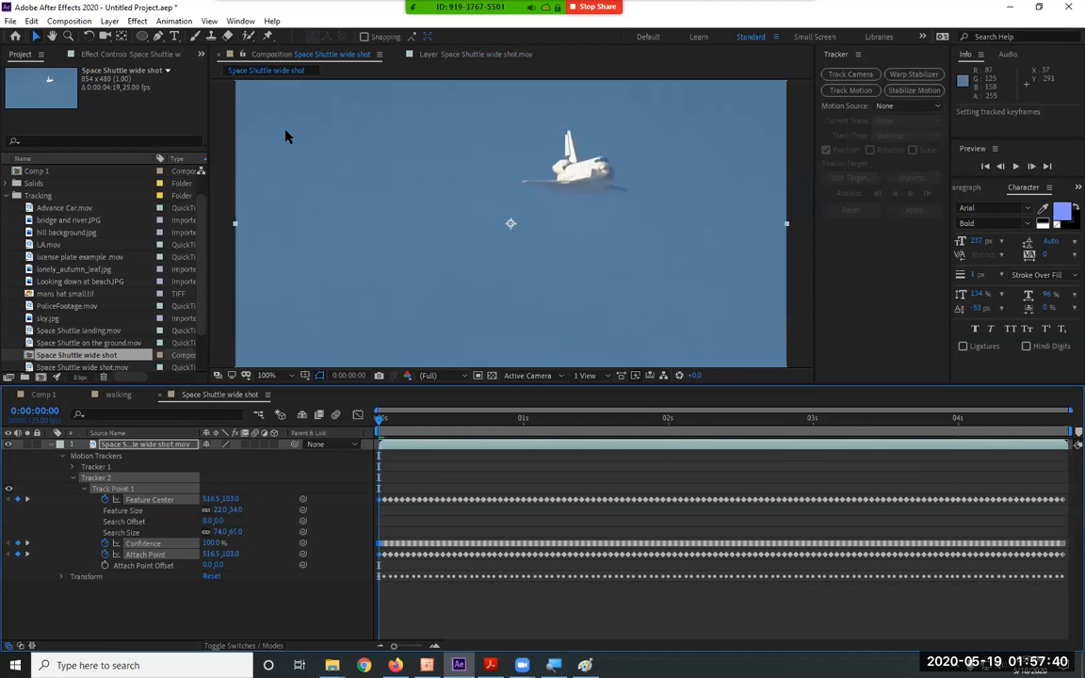
Step: Delete the unused Tracker 1 from the shuttle layer and select Tracker 2's properties with their keyframes
click(102, 481)
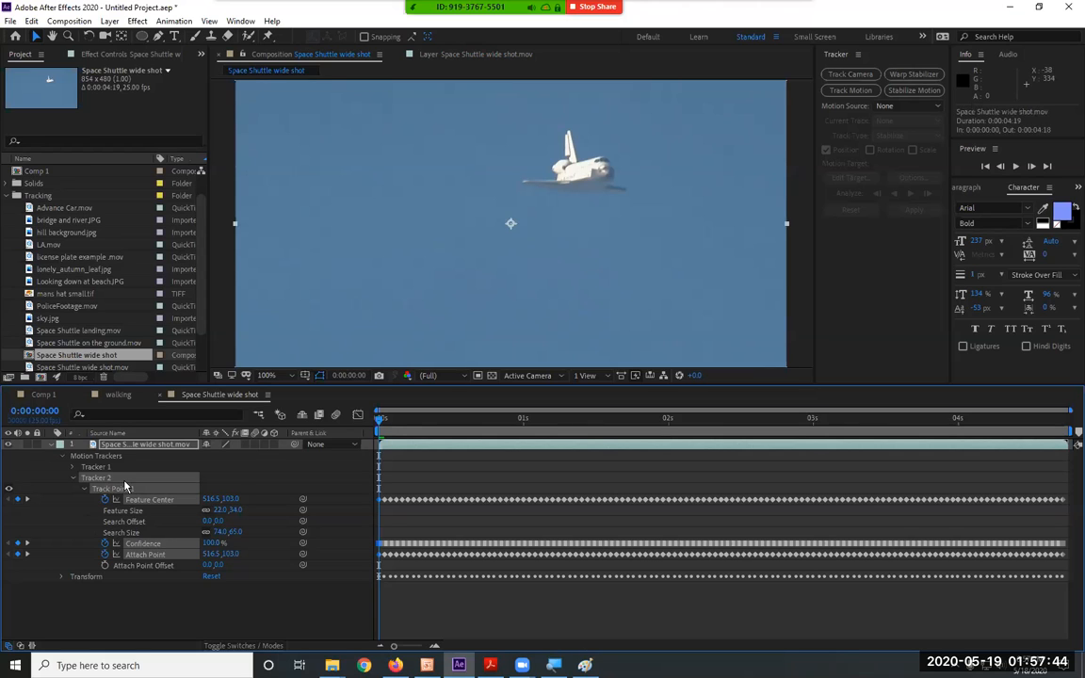
click(103, 468)
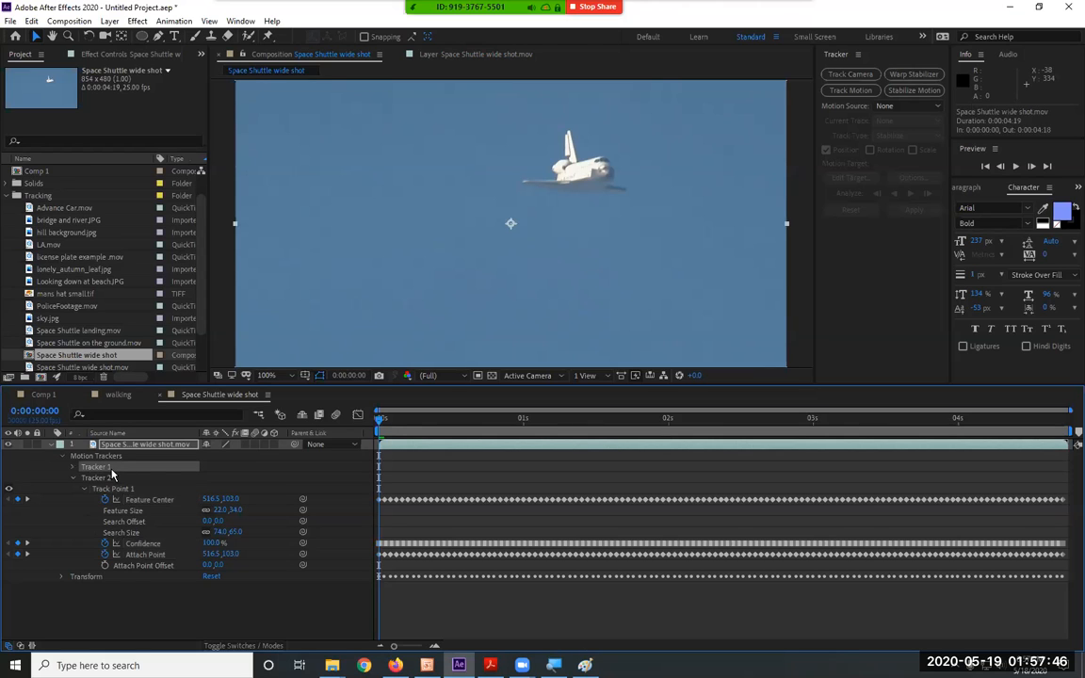
key(Delete)
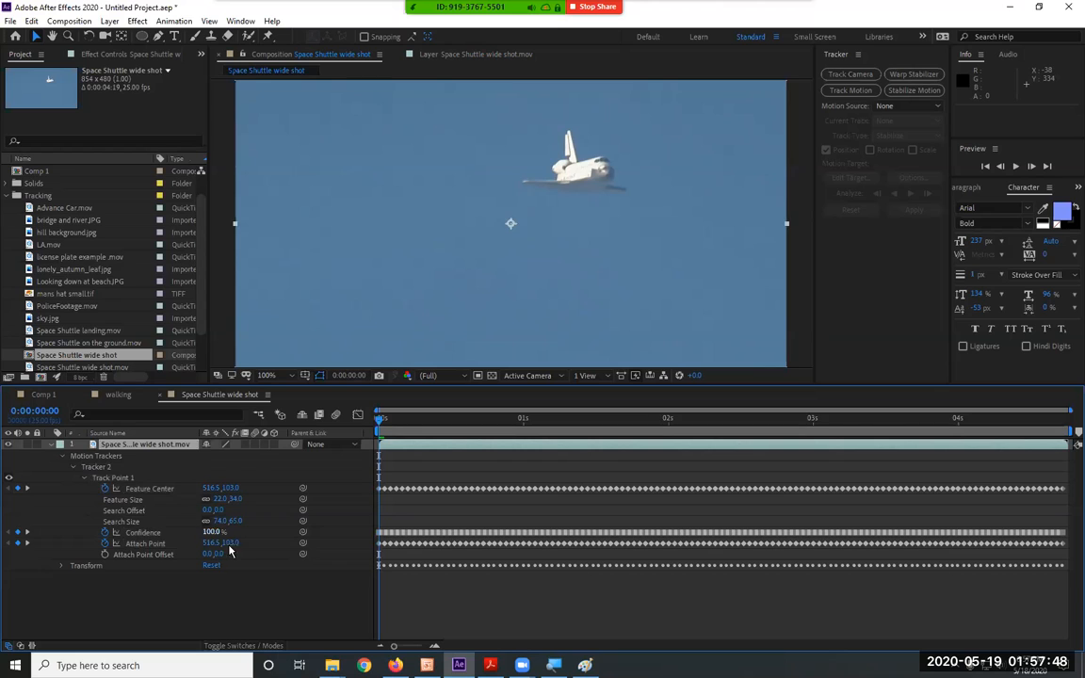
drag(269, 605, 132, 458)
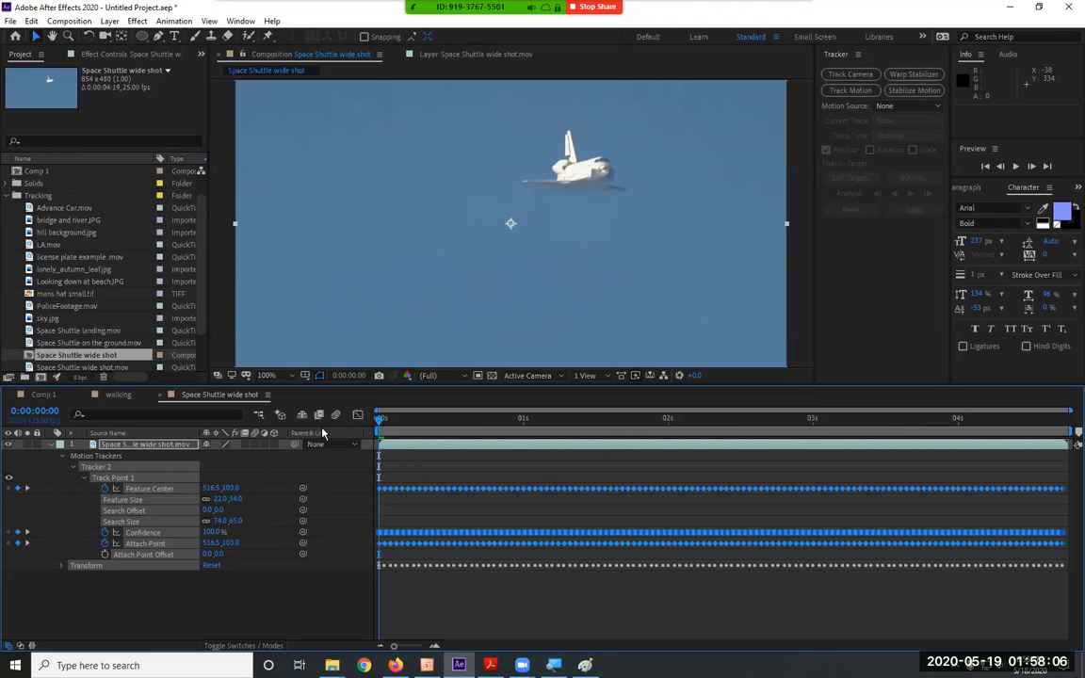
Step: Play the stabilized shuttle composition at 50% zoom to examine the steadied shuttle and the frame edges
scroll(605, 286, down, 2)
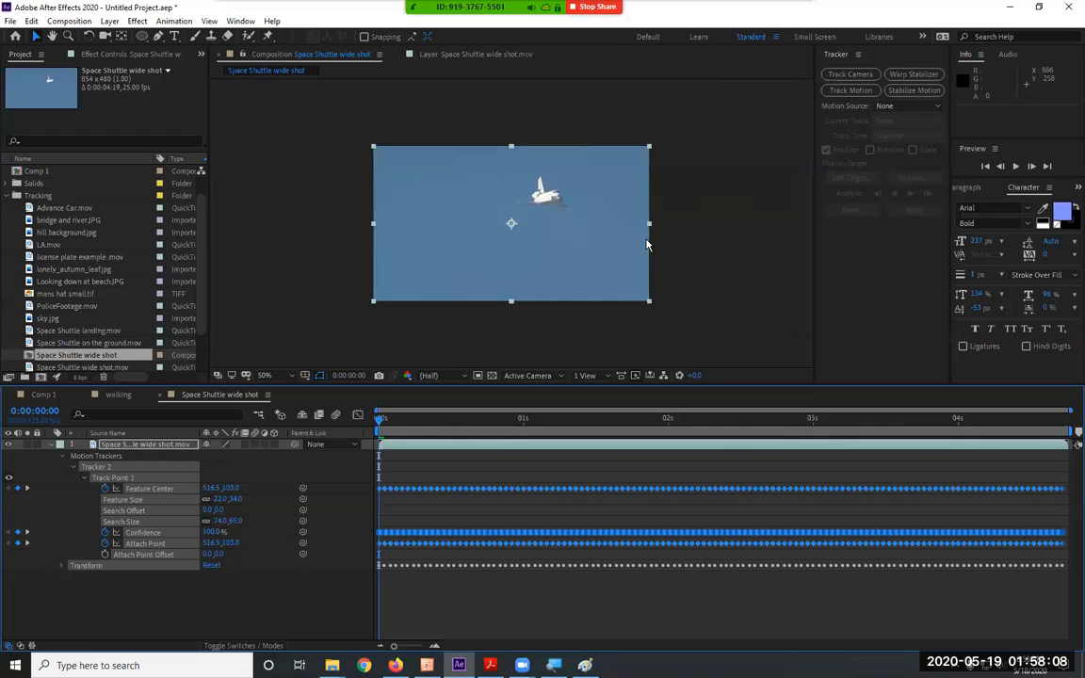
key(space)
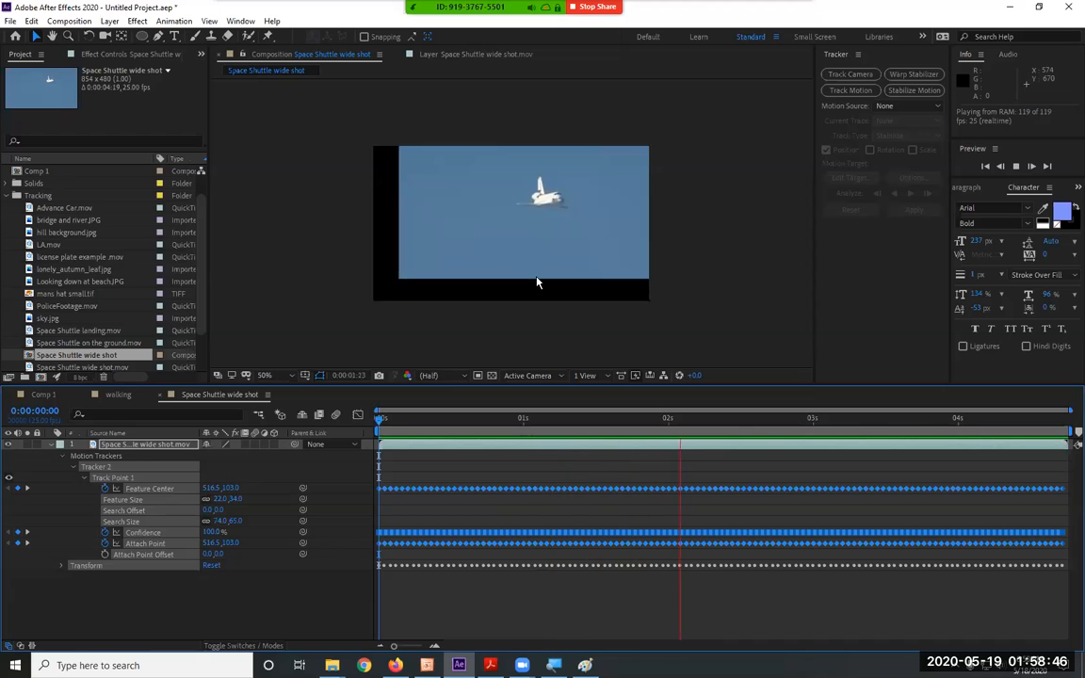
key(space)
Step: Scale the shuttle layer to 164% and reposition it to 247, 362 so the footage fills the frame
click(49, 445)
click(49, 444)
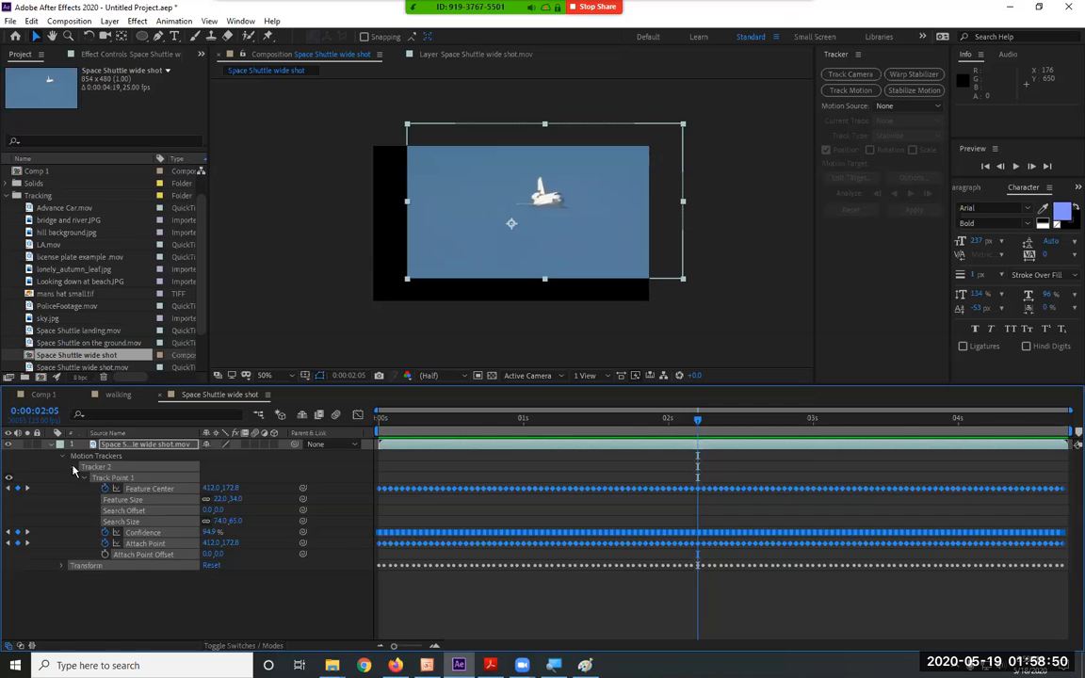
click(74, 467)
click(64, 480)
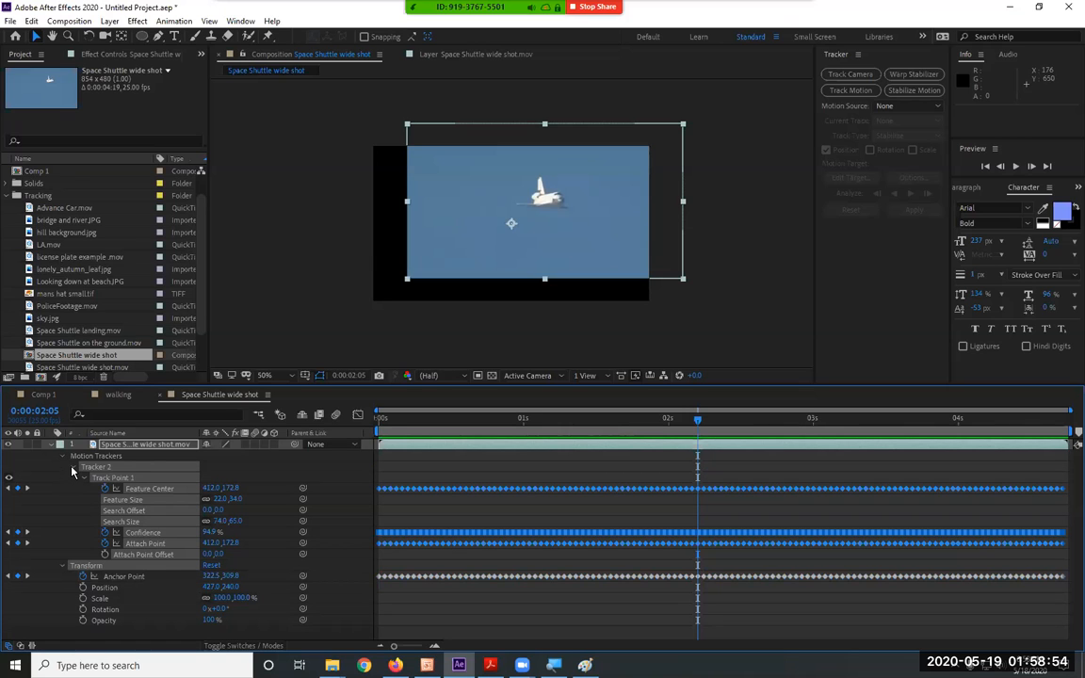
click(73, 468)
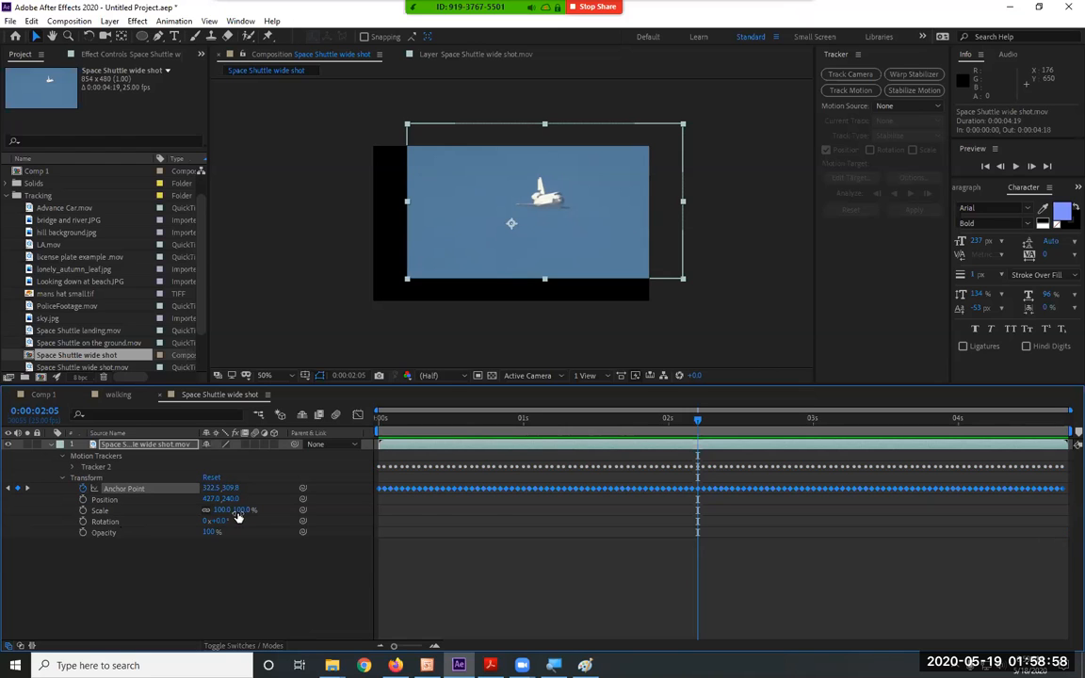
drag(240, 514, 300, 514)
drag(620, 176, 556, 218)
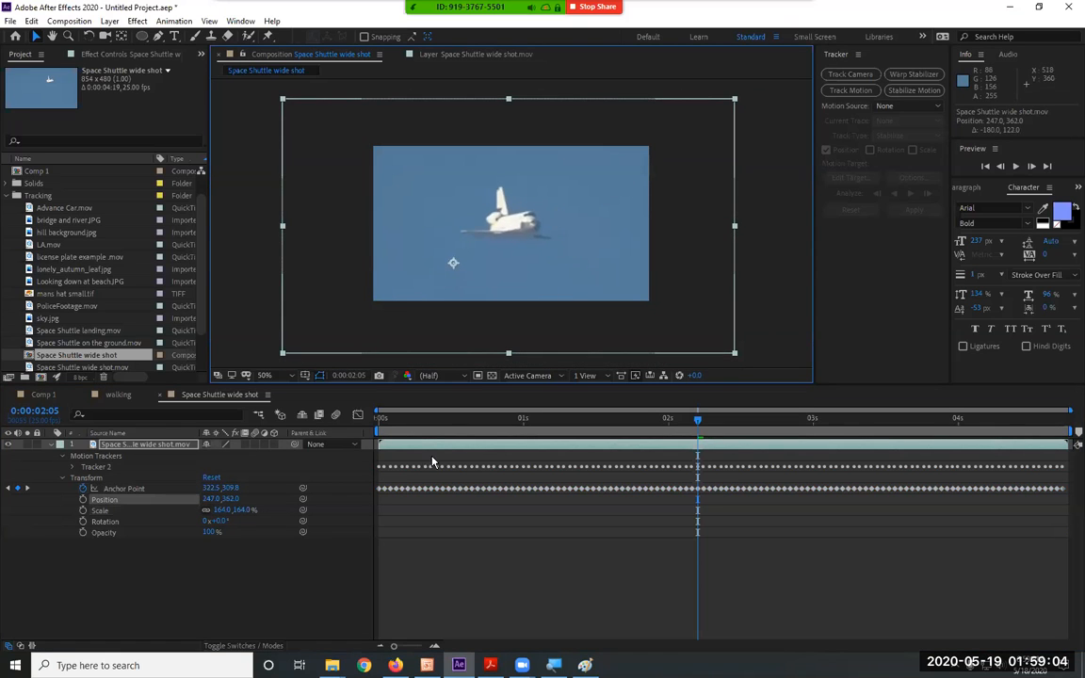
Step: Play the enlarged stabilized shot from the first frame, collapse the shuttle layer's properties, and stop the playback
key(Home)
key(space)
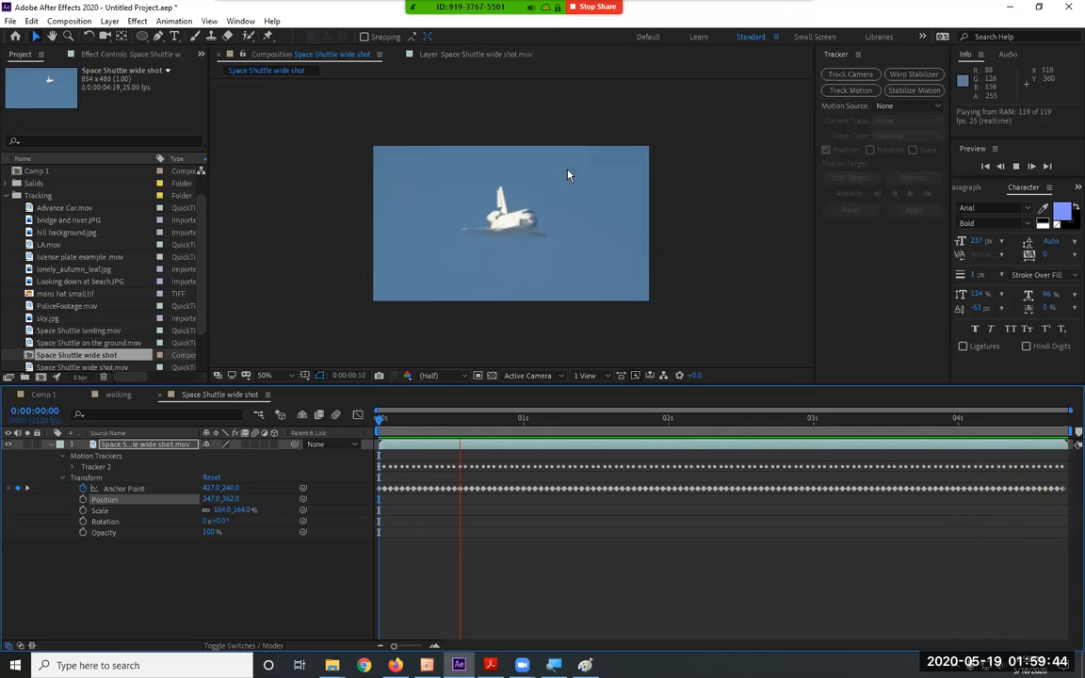
click(159, 448)
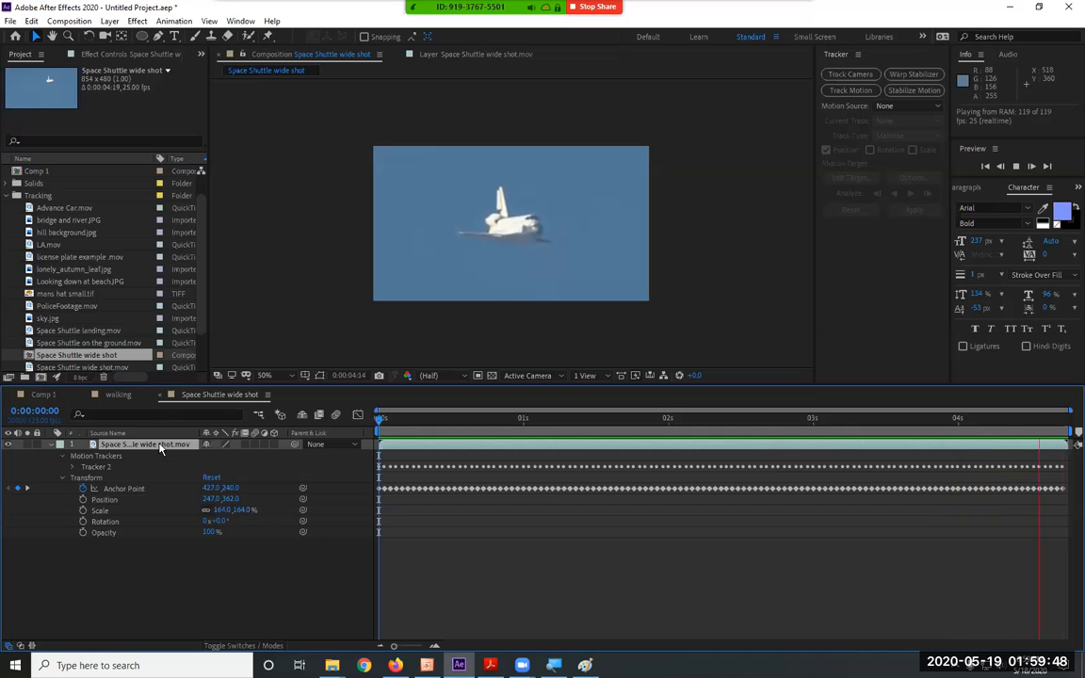
click(109, 21)
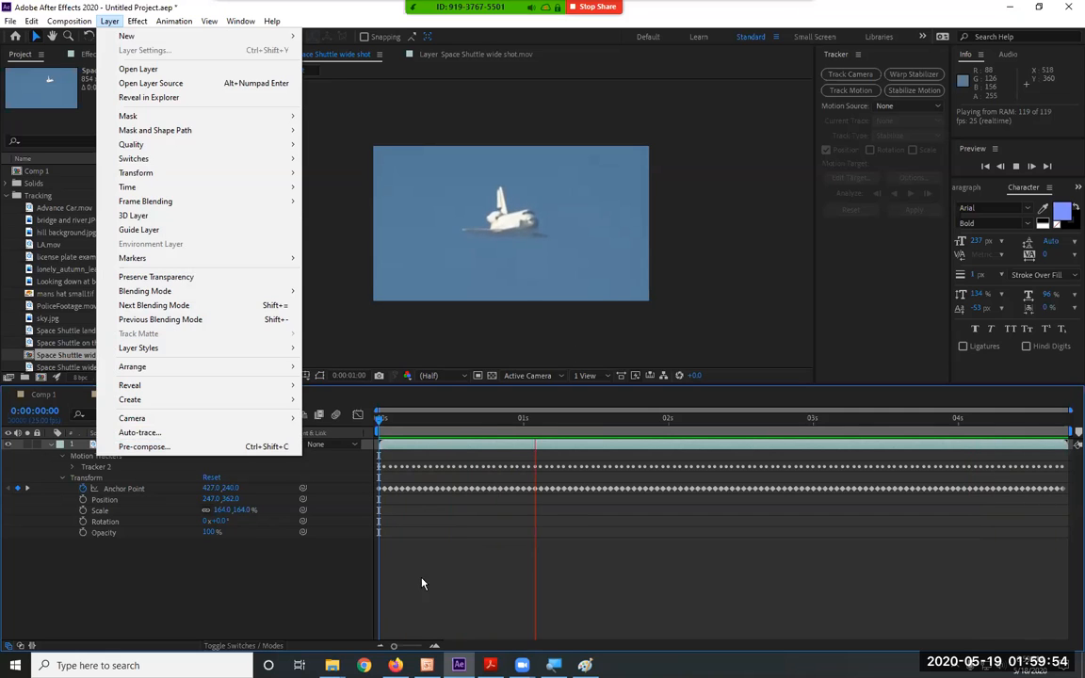
click(259, 571)
click(51, 444)
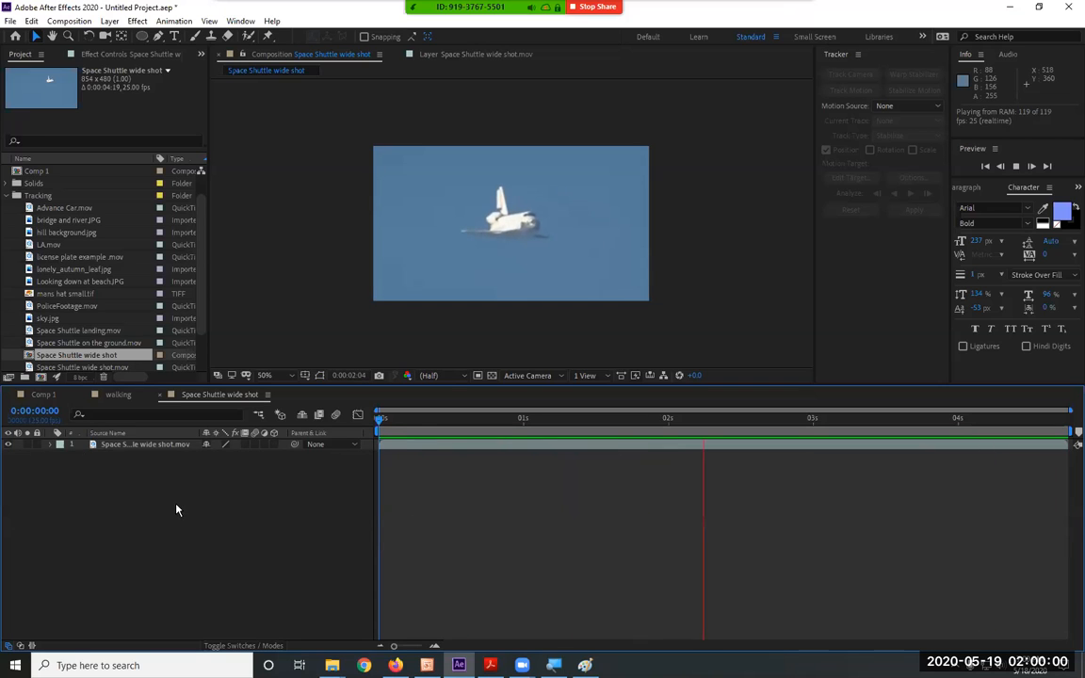
key(space)
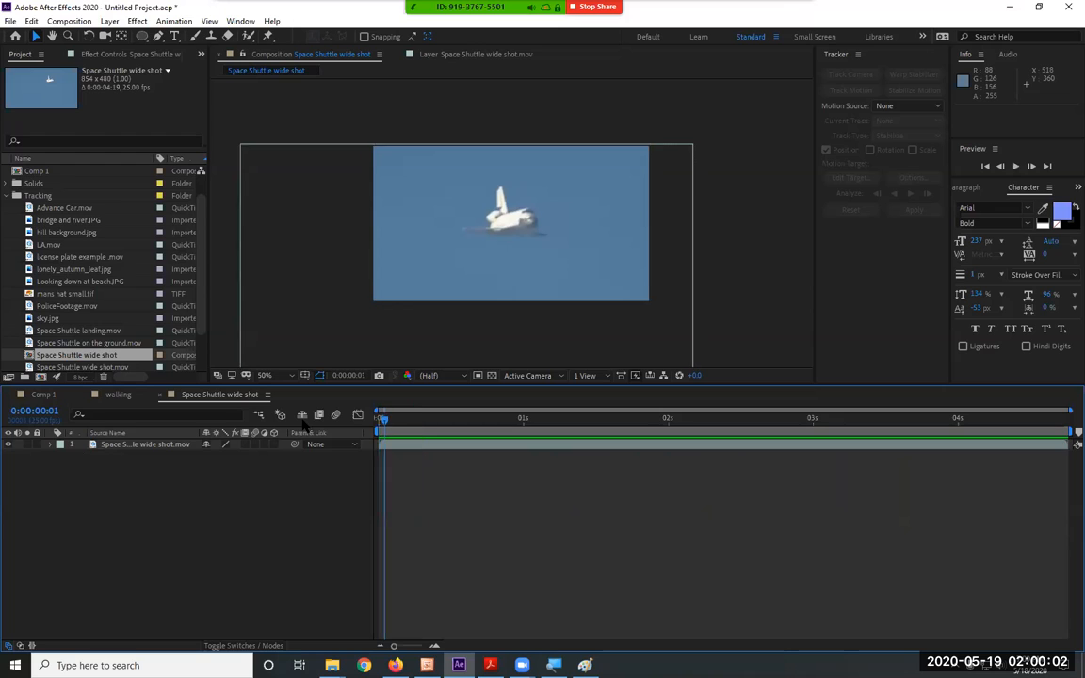
Step: Create a new composition from LA.mov and play it to examine the camera movement
click(43, 246)
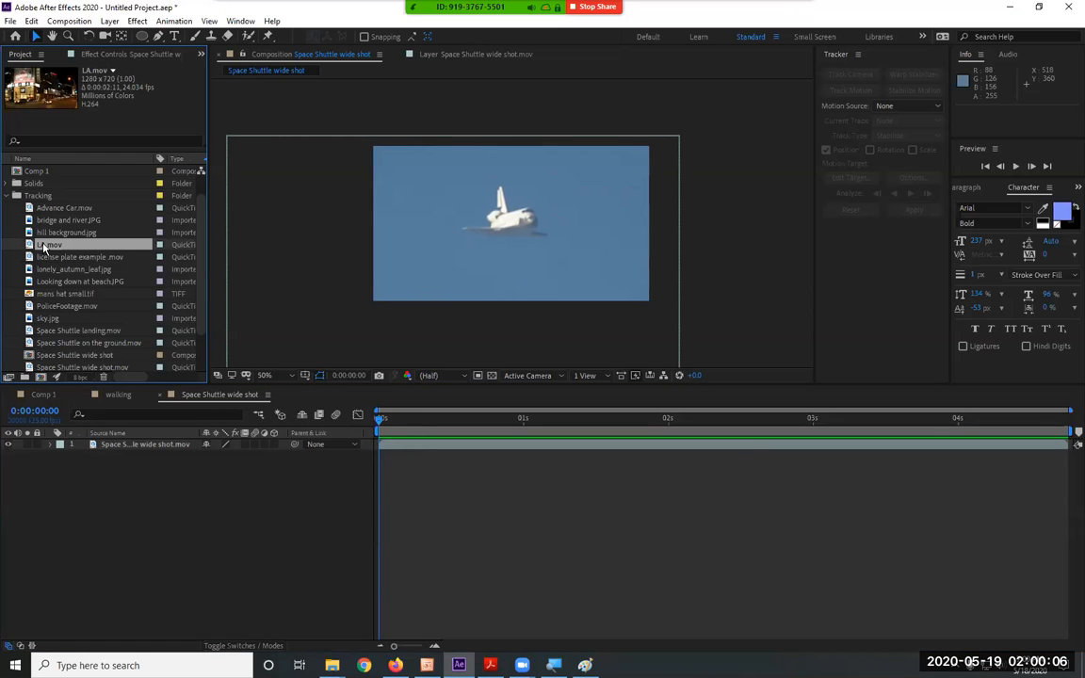
drag(44, 248, 39, 378)
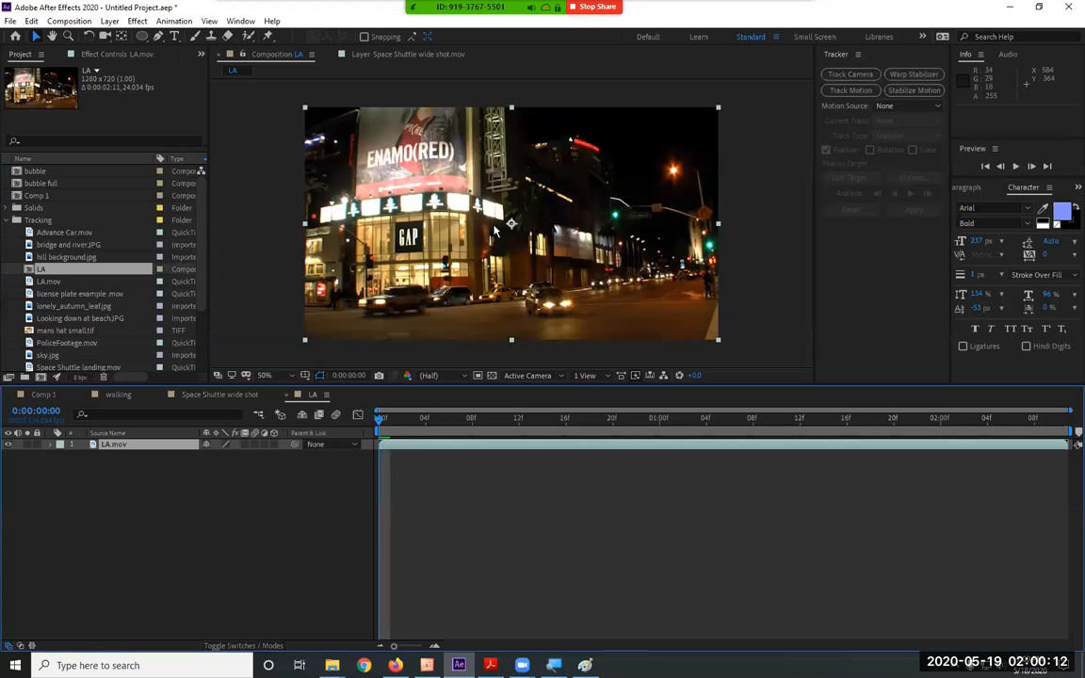
key(space)
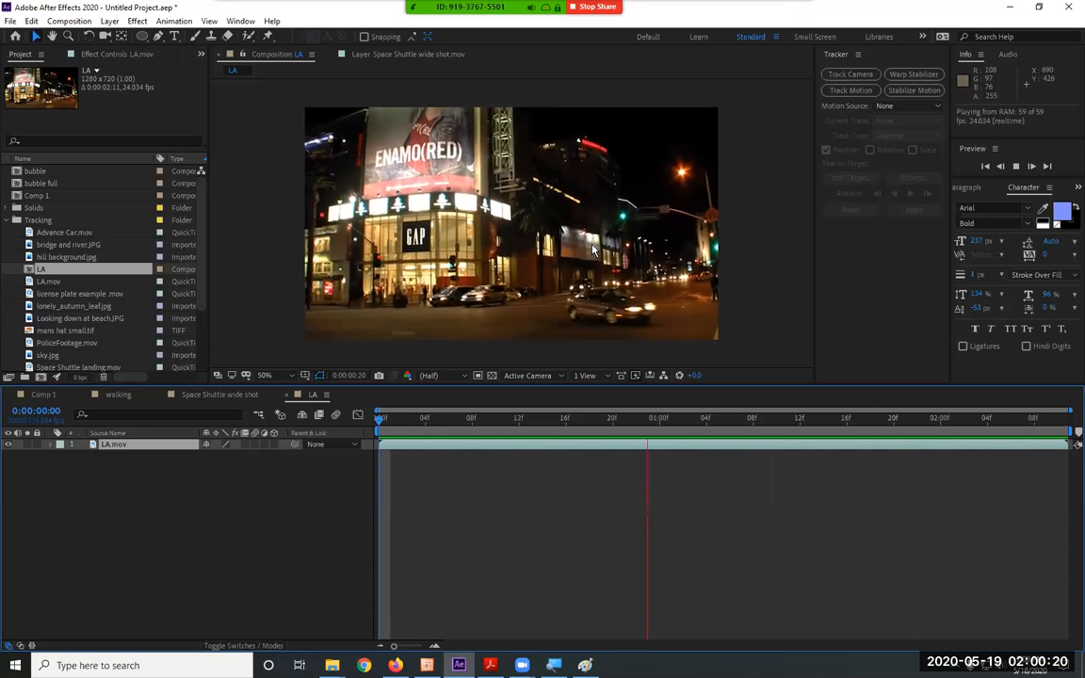
Step: Replay the LA footage, stop it at 0:00:00:13, and set up motion stabilization of LA.mov for position and rotation
key(space)
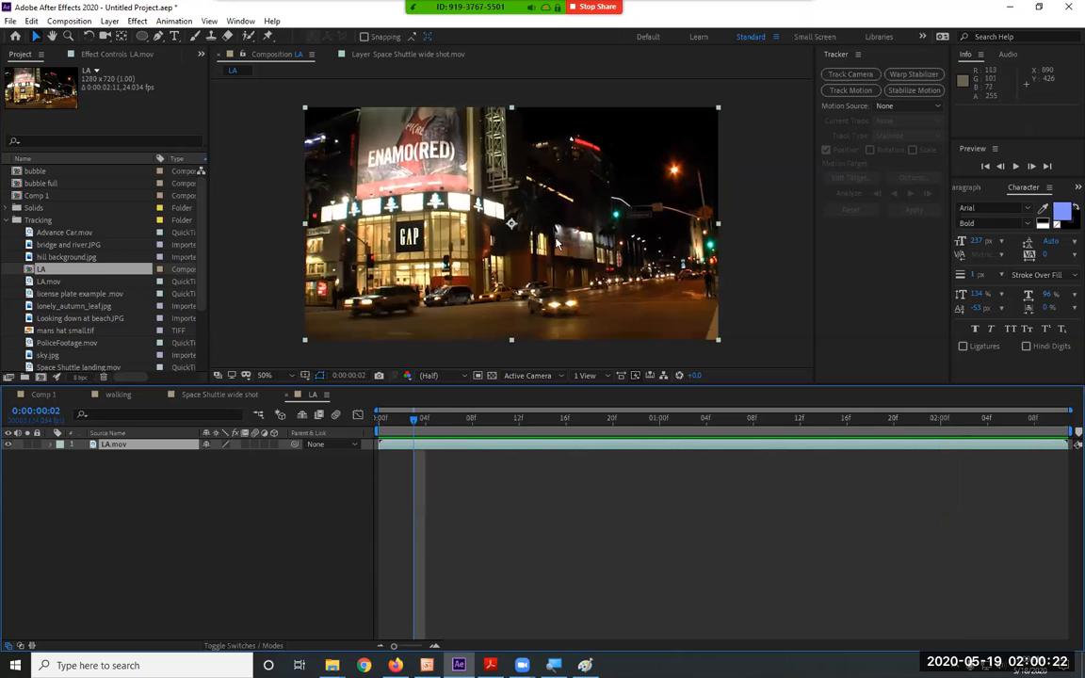
key(space)
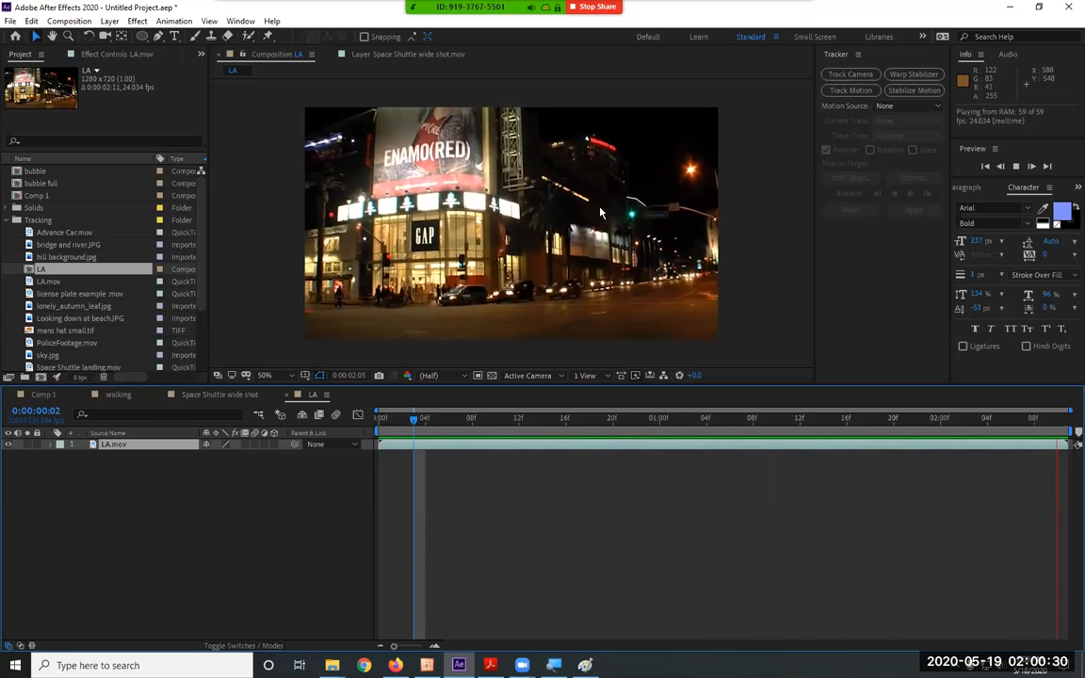
click(539, 184)
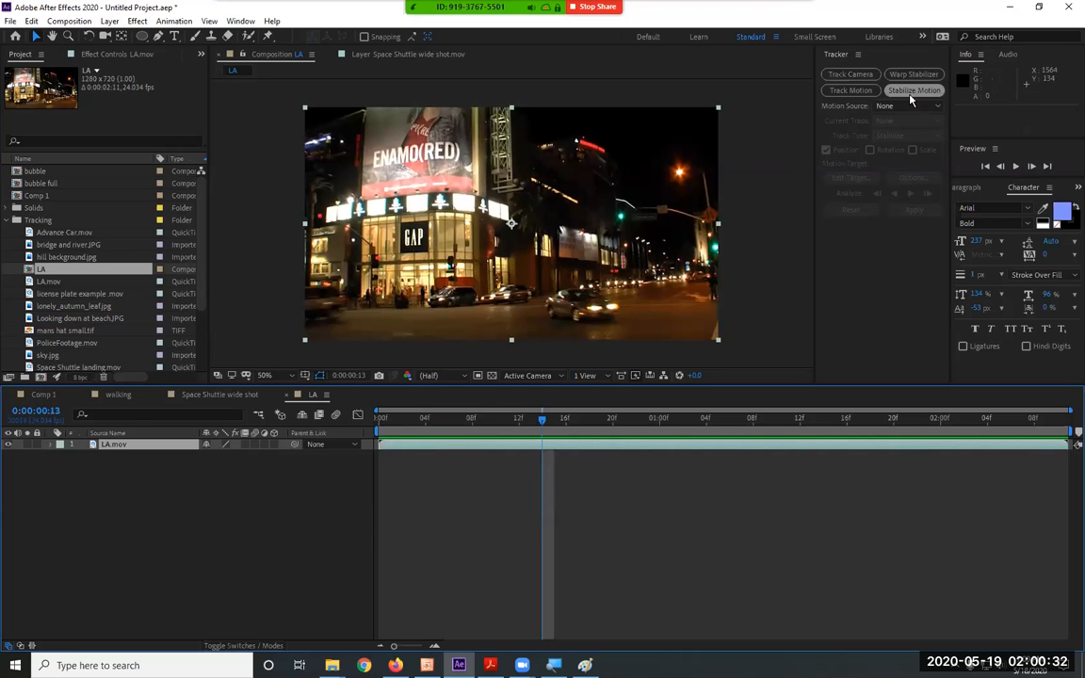
click(910, 90)
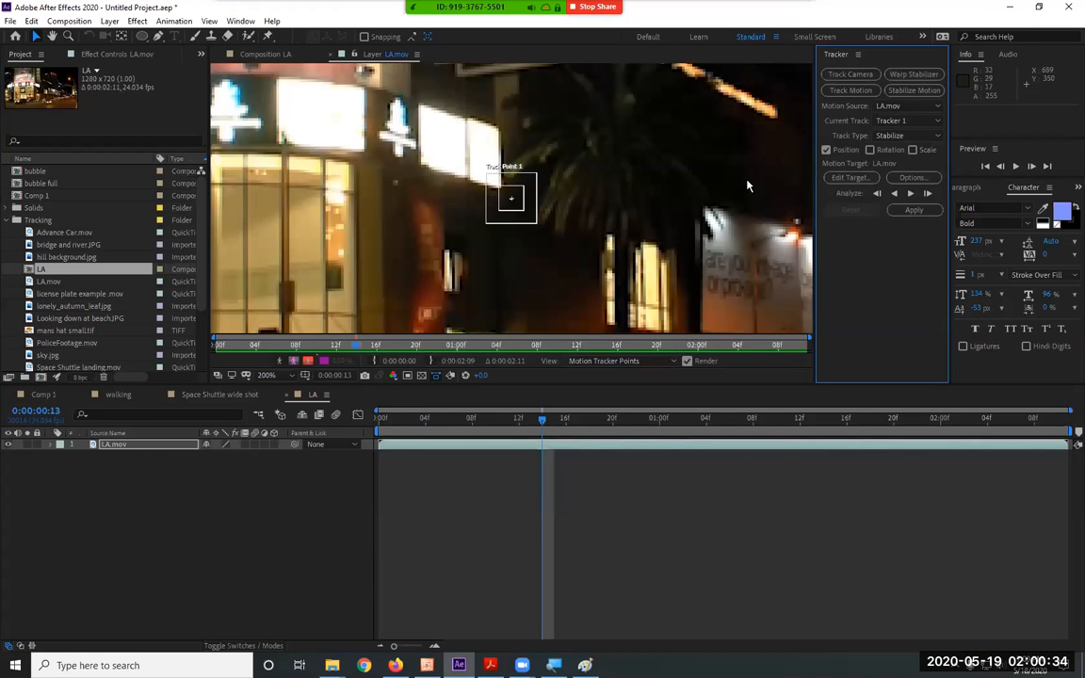
click(870, 150)
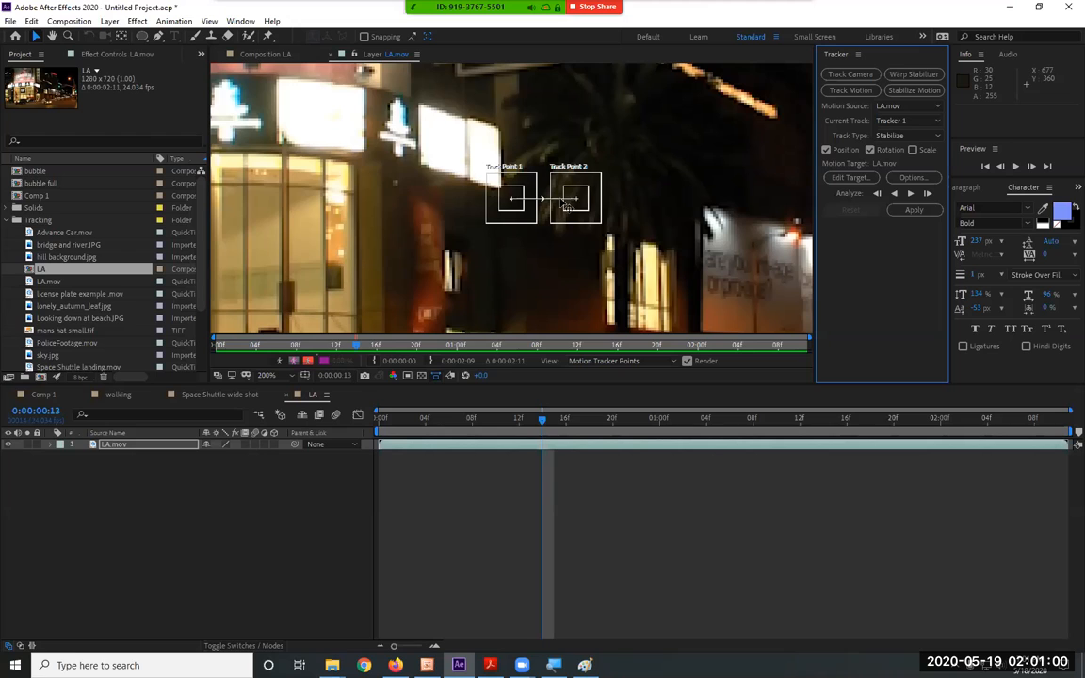
Step: Place Track Point 1 on the window frame above the GAP sign's left edge and Track Point 2 level with it near the building's corner
drag(578, 215, 581, 238)
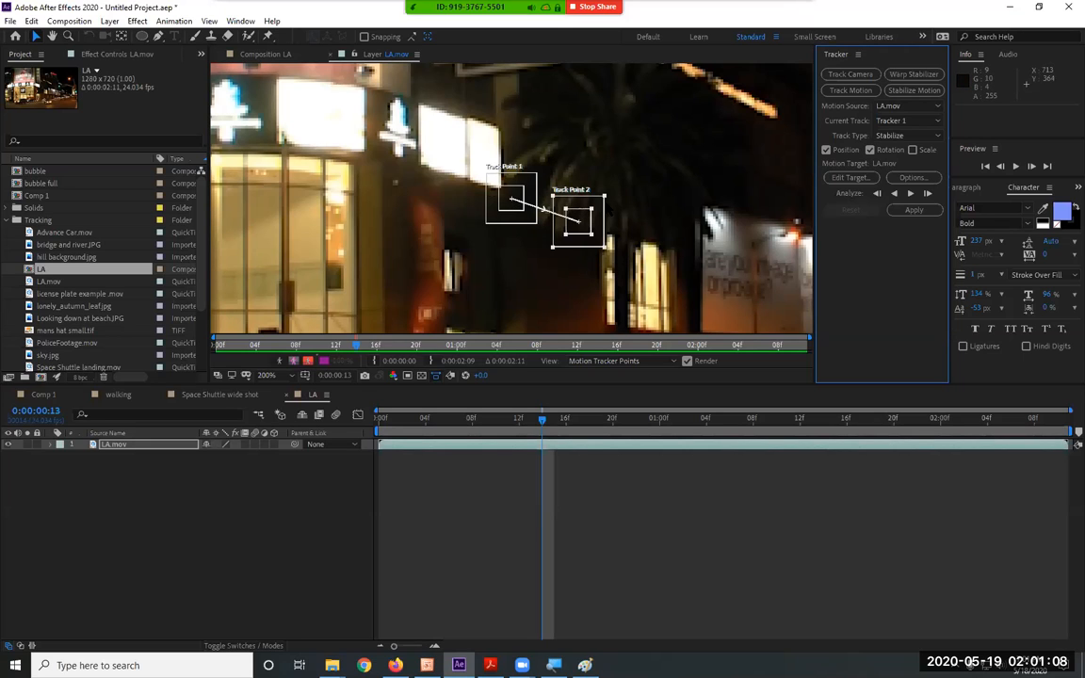
scroll(513, 199, down, 2)
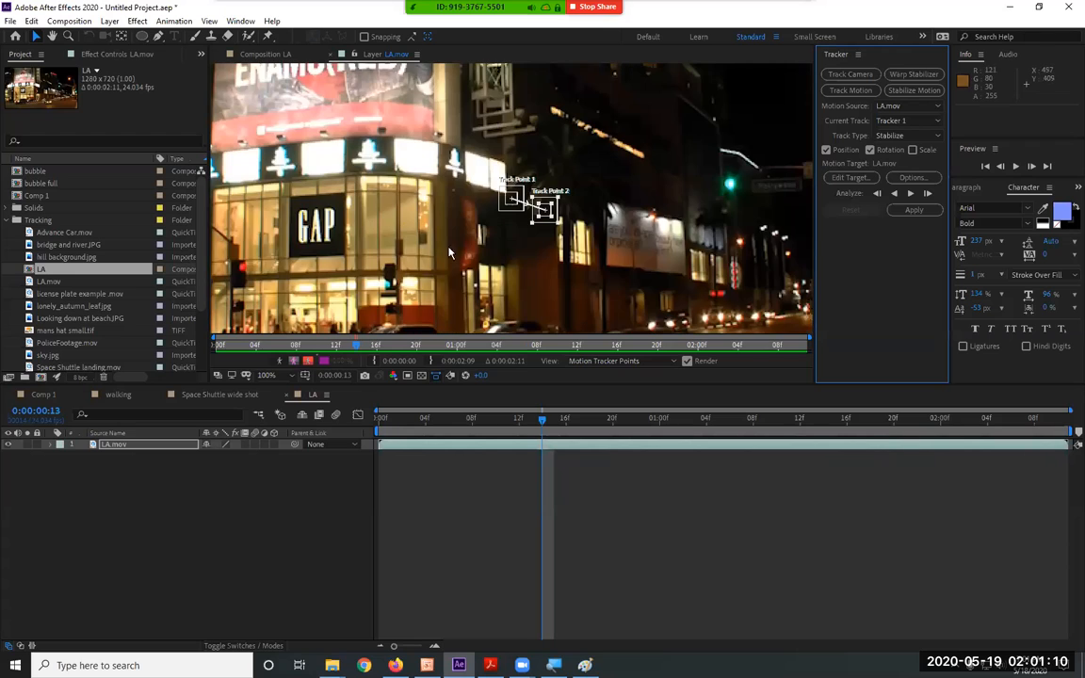
click(517, 213)
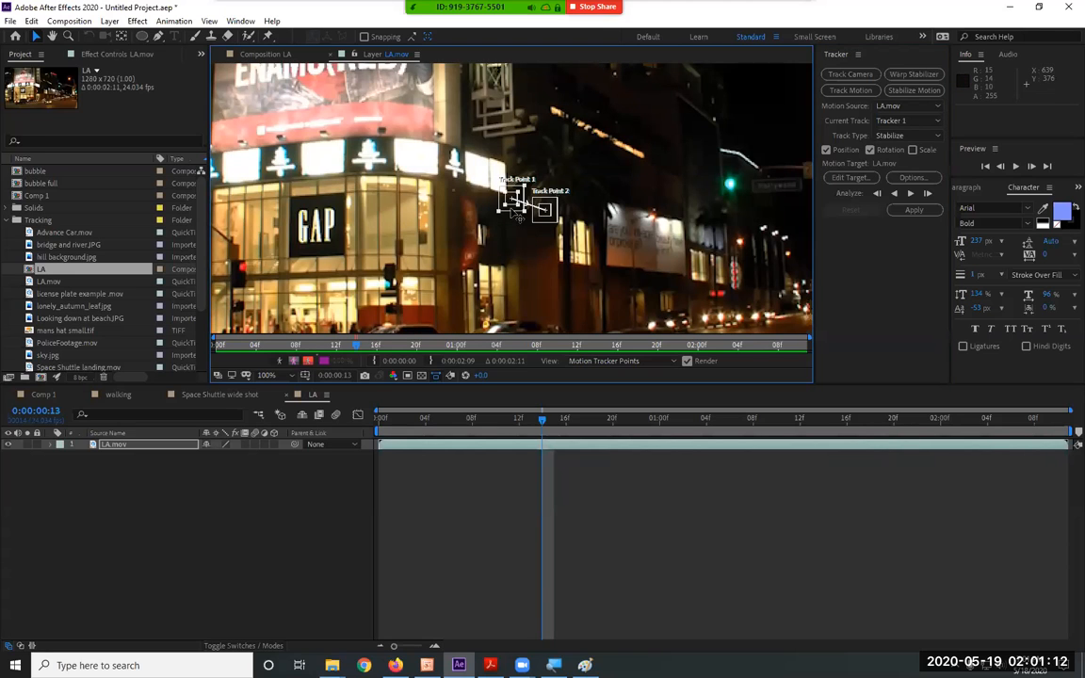
drag(517, 213, 291, 208)
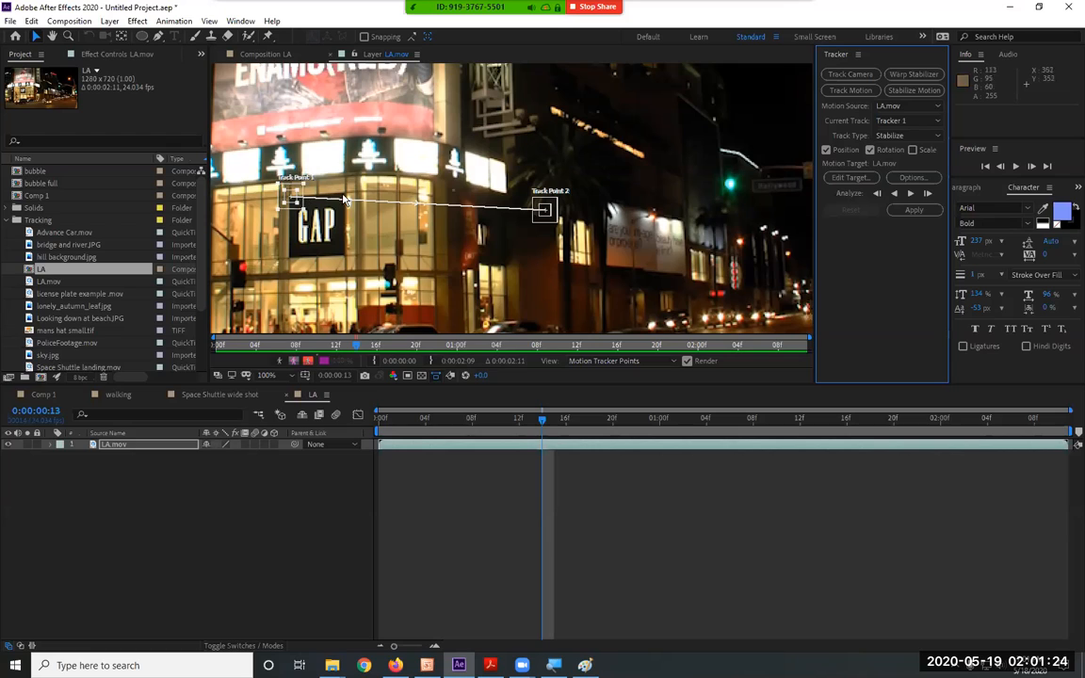
click(551, 224)
drag(551, 226, 426, 214)
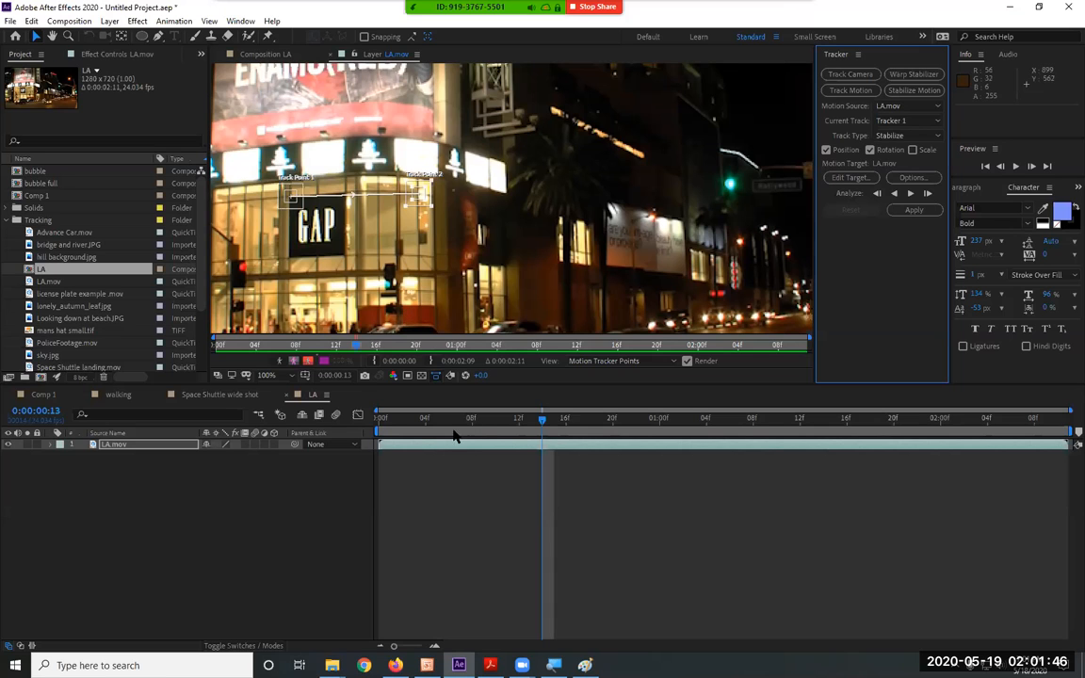
Step: Analyze both track points backward from 0:00:00:23 to the start and forward through the whole clip, and inspect the tracked paths
drag(541, 423, 657, 433)
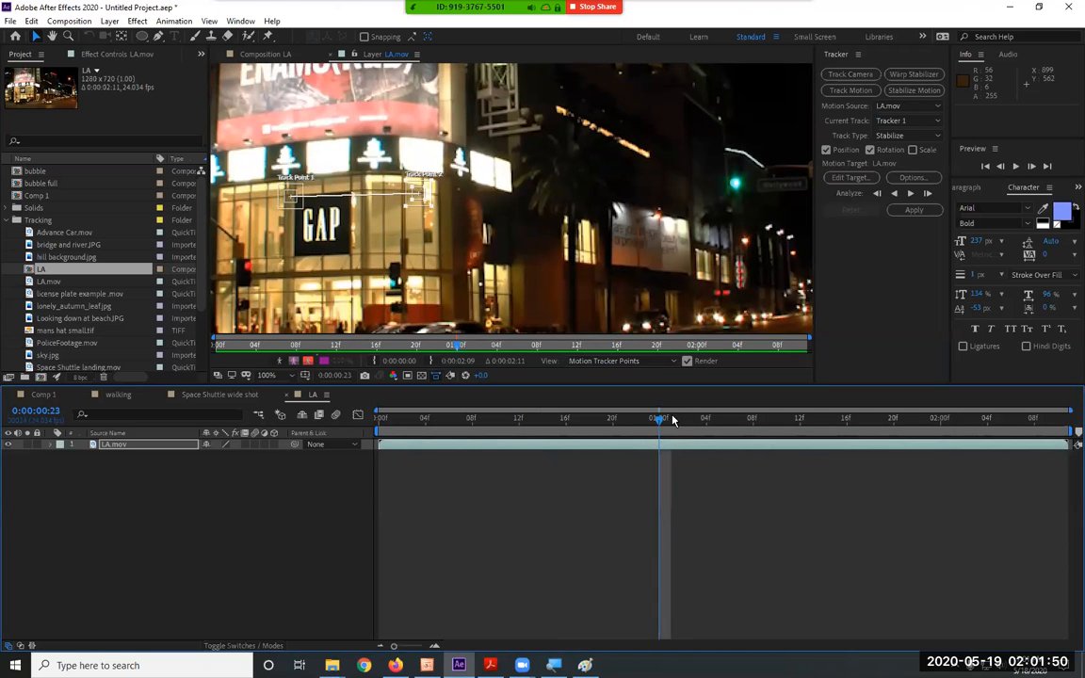
click(894, 194)
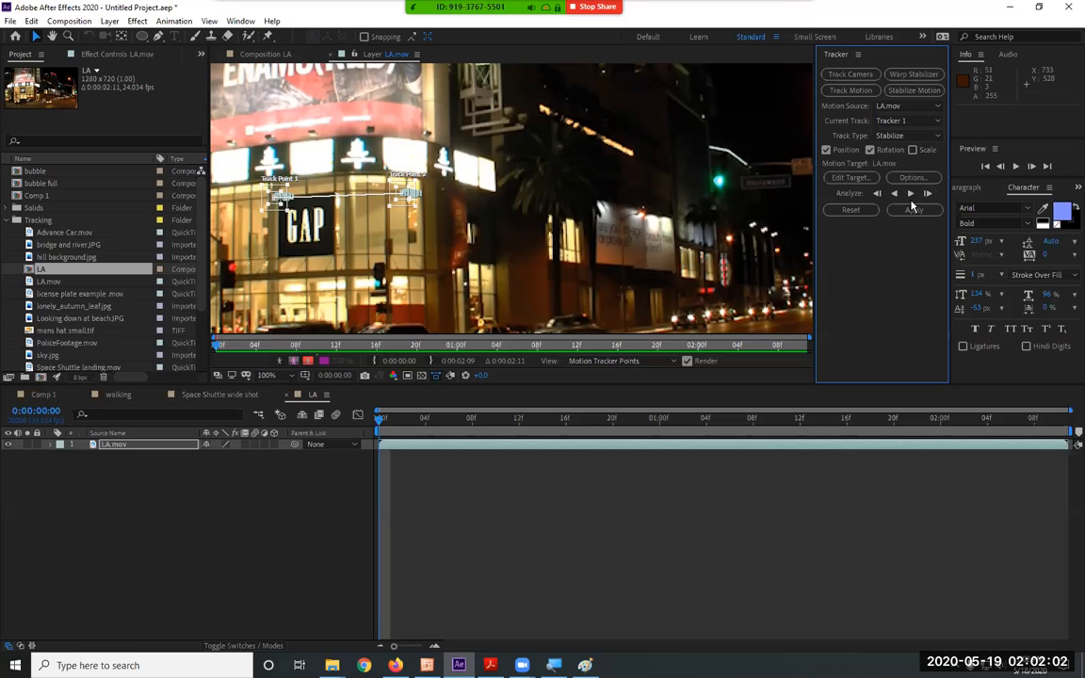
click(911, 195)
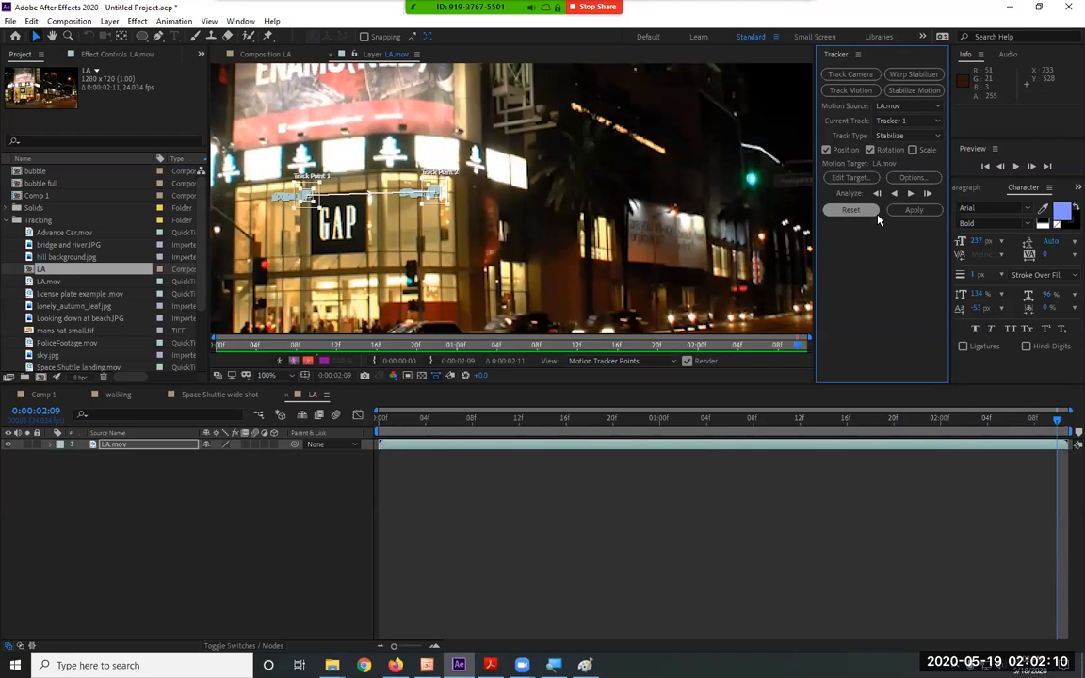
scroll(319, 197, up, 5)
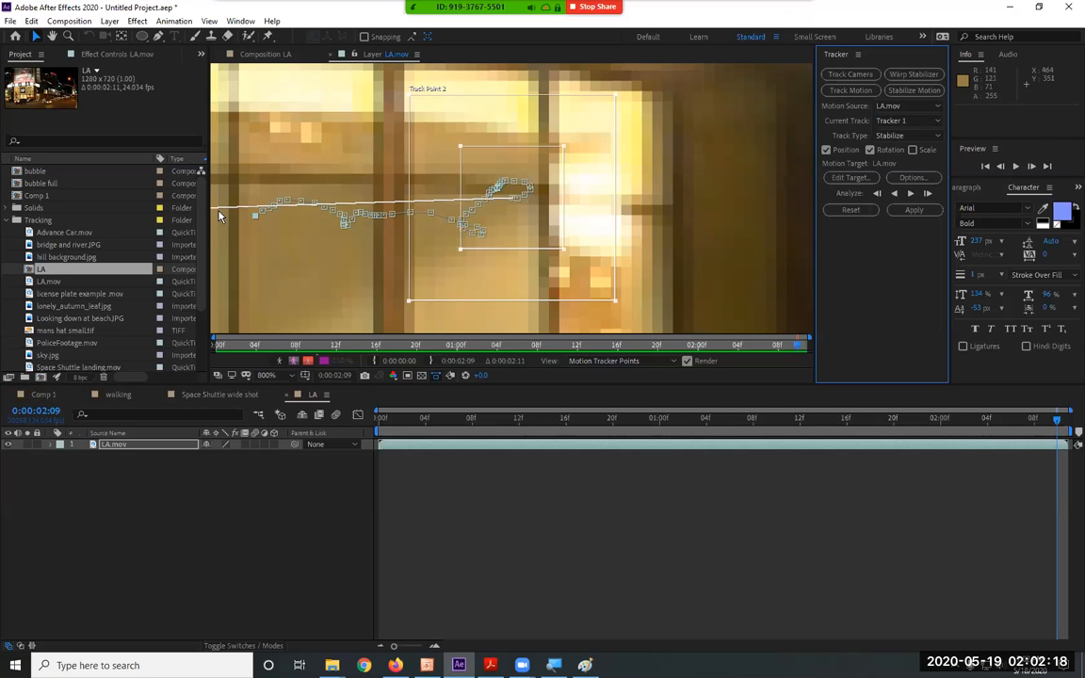
scroll(219, 216, down, 5)
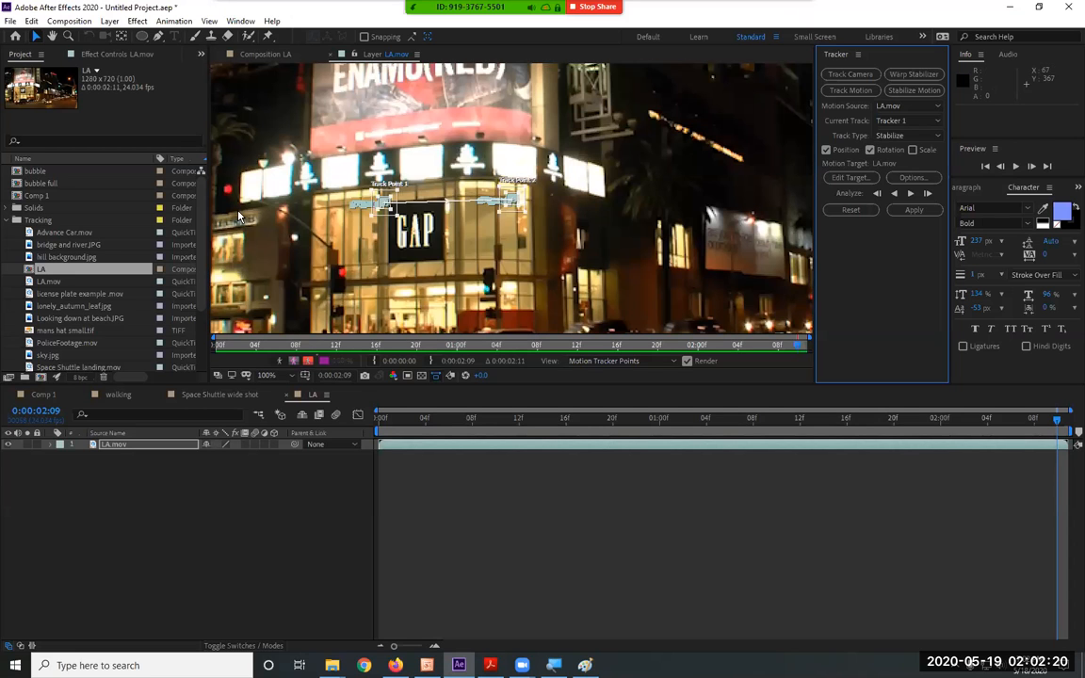
Step: Choose the LA.mov layer as the motion target and apply the stabilization to it
click(850, 177)
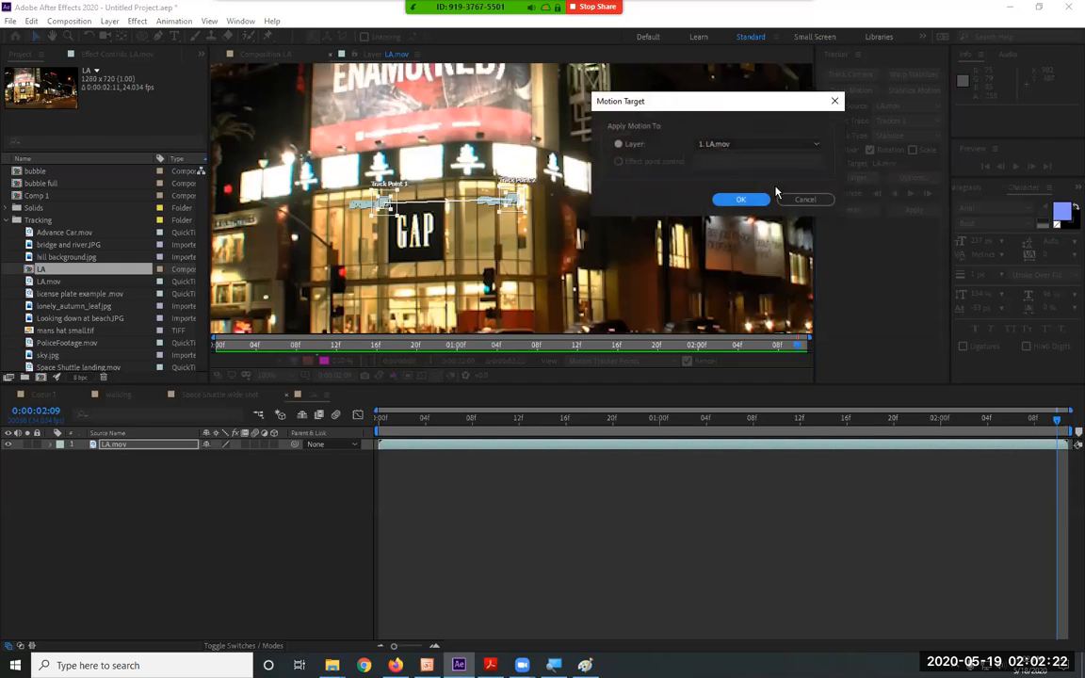
click(740, 146)
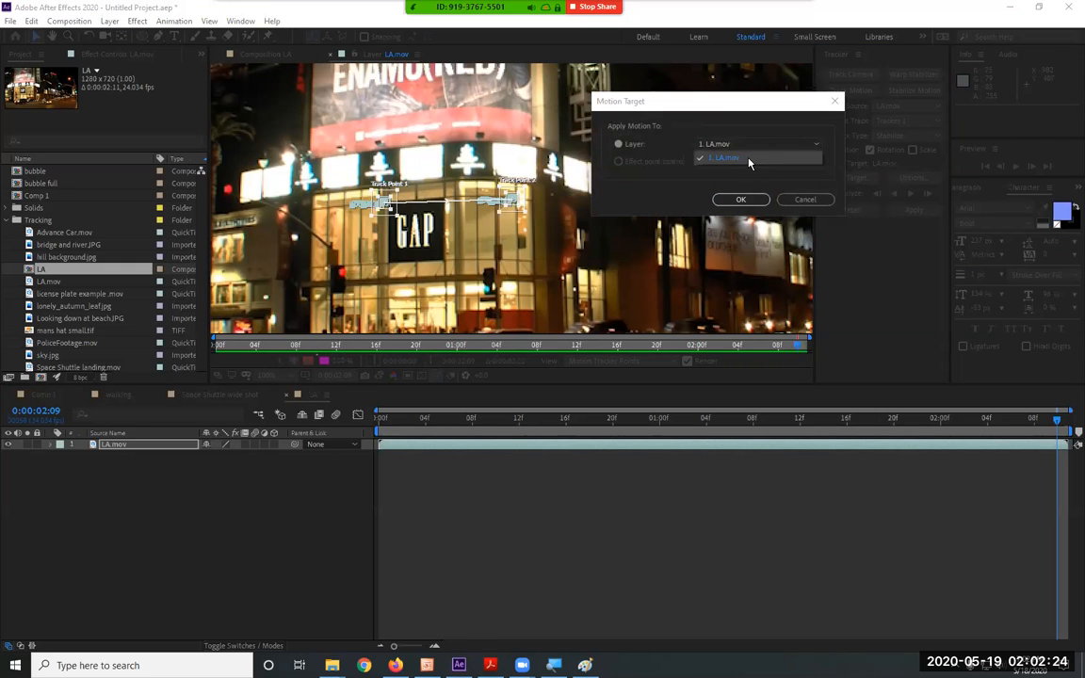
click(749, 163)
click(740, 198)
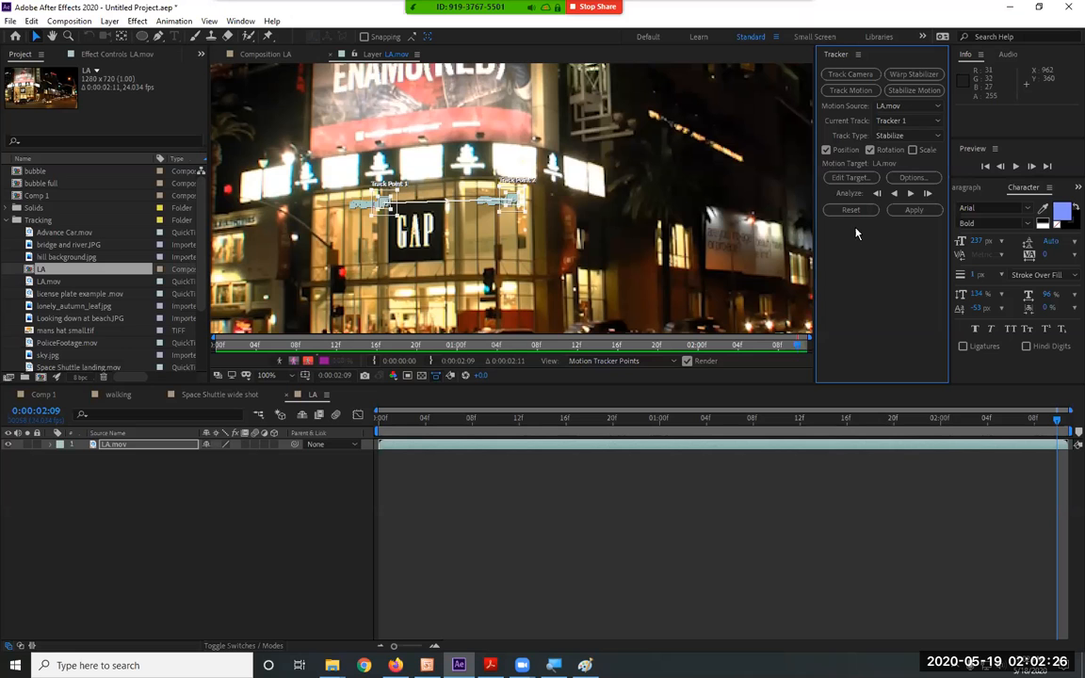
click(915, 210)
click(537, 347)
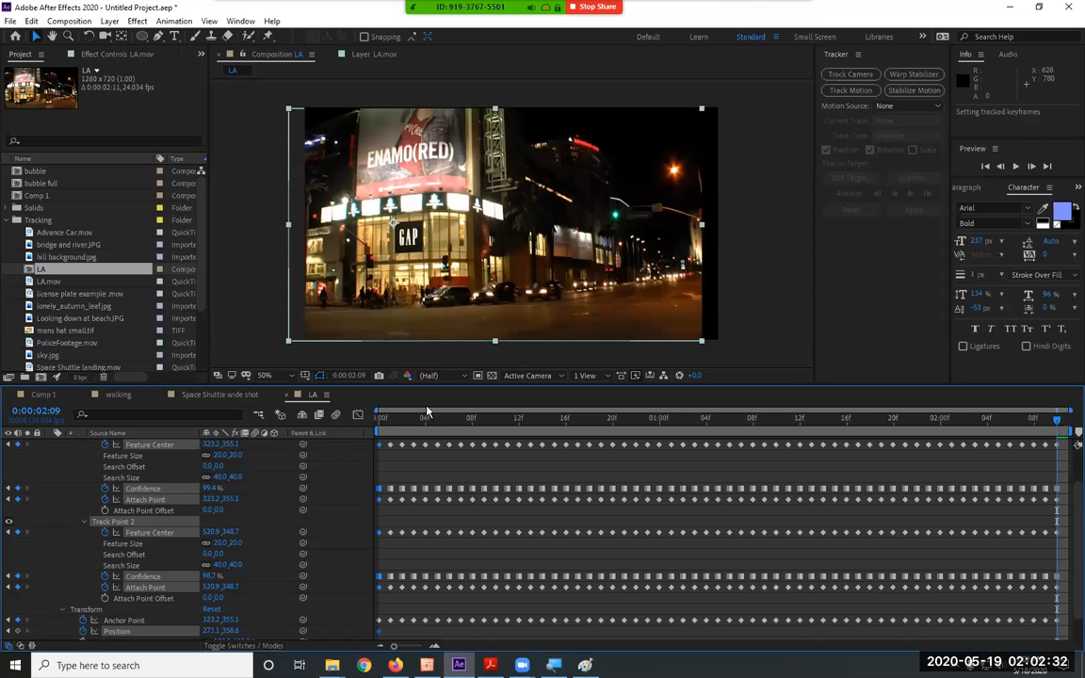
Step: Review the tracked keyframes, collapse Tracker 1, and play the stabilized LA shot from the first frame
scroll(274, 489, down, 1)
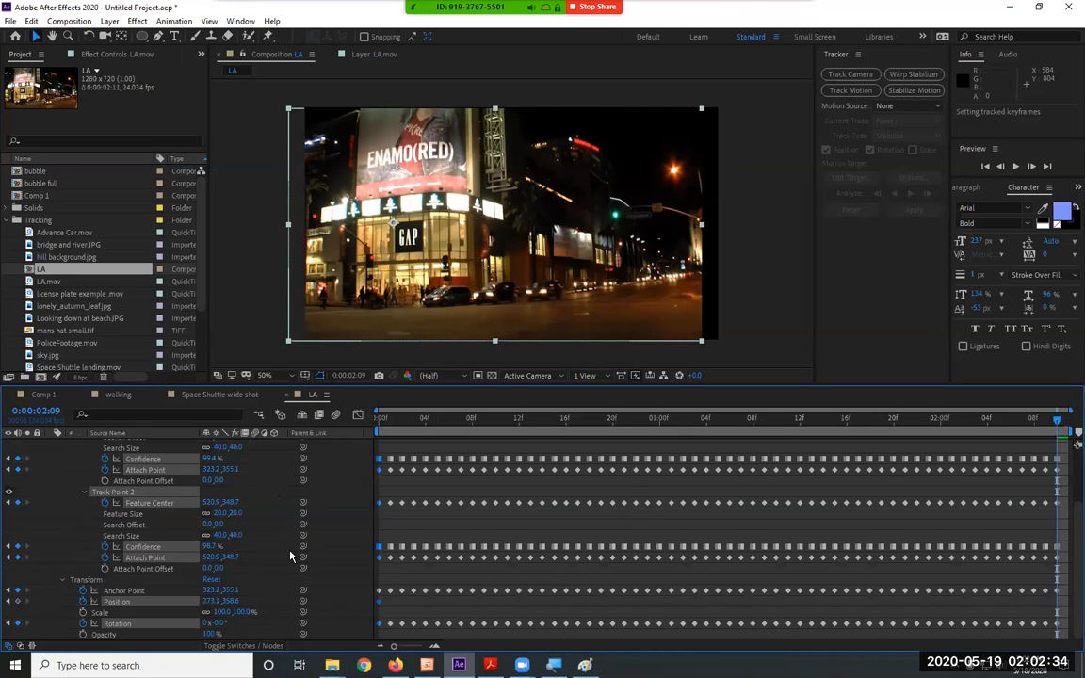
scroll(331, 544, up, 3)
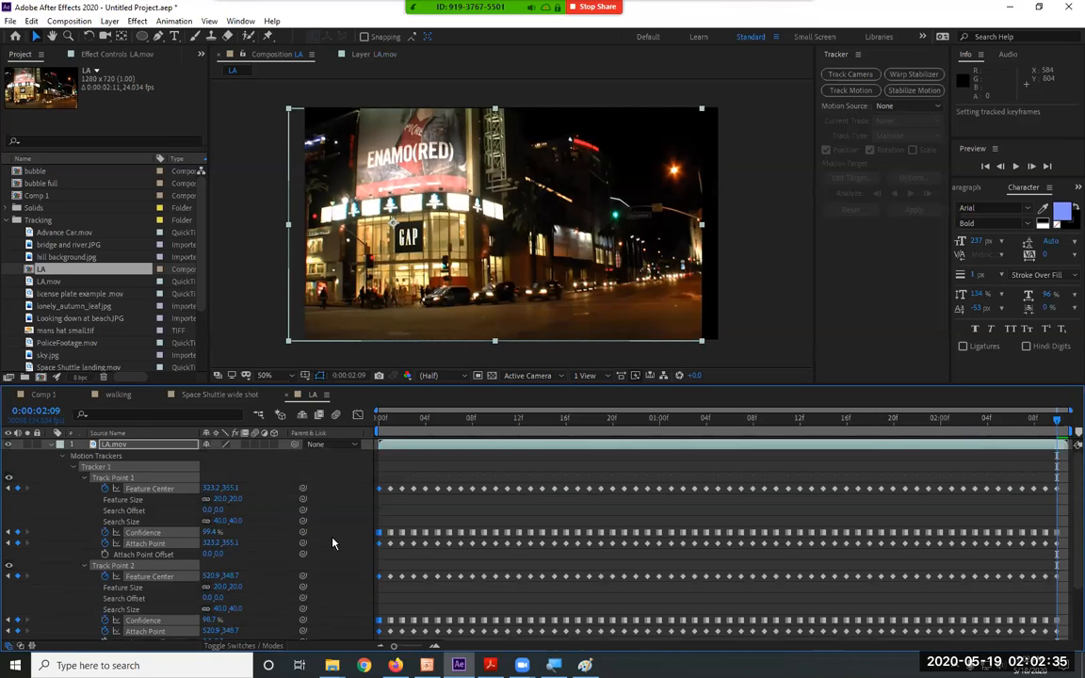
click(74, 469)
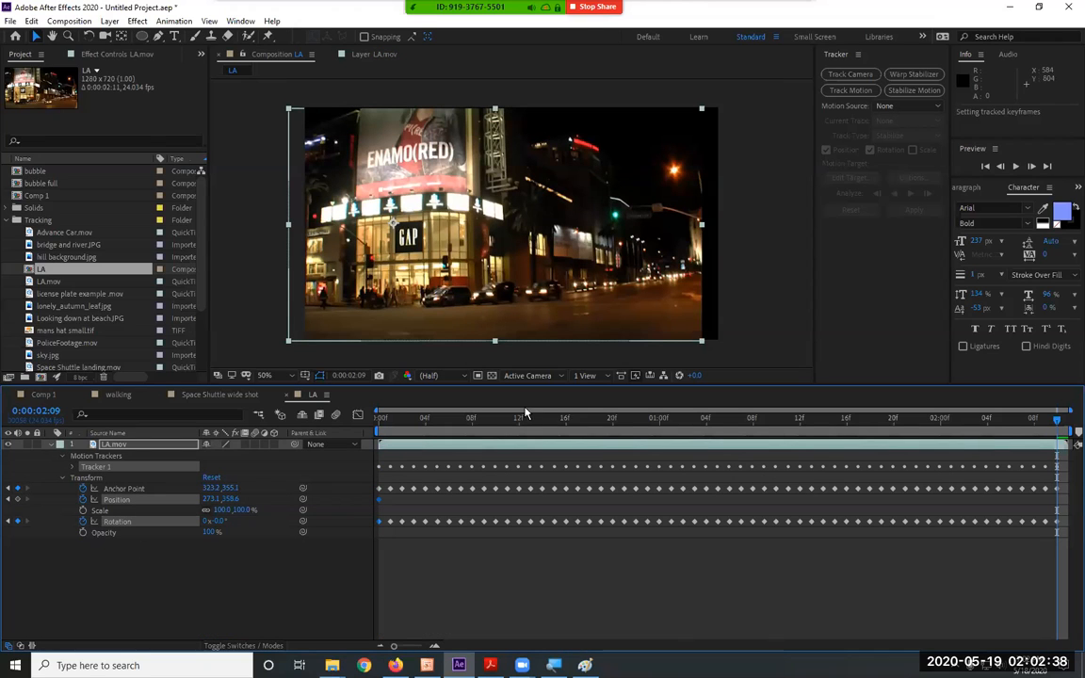
drag(390, 418, 378, 417)
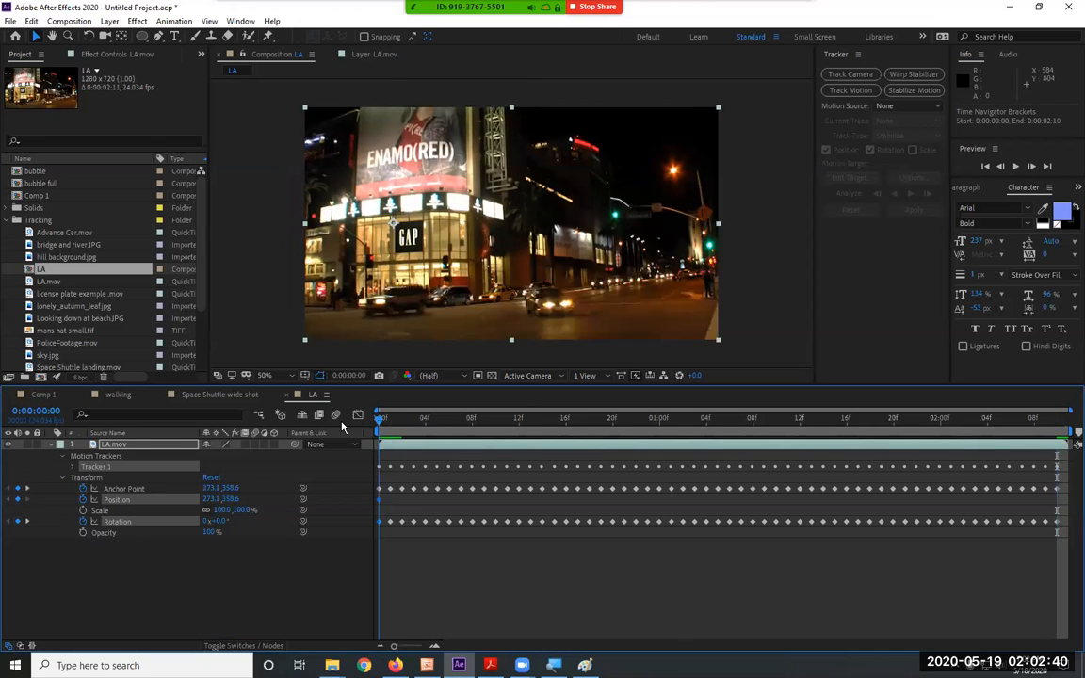
key(space)
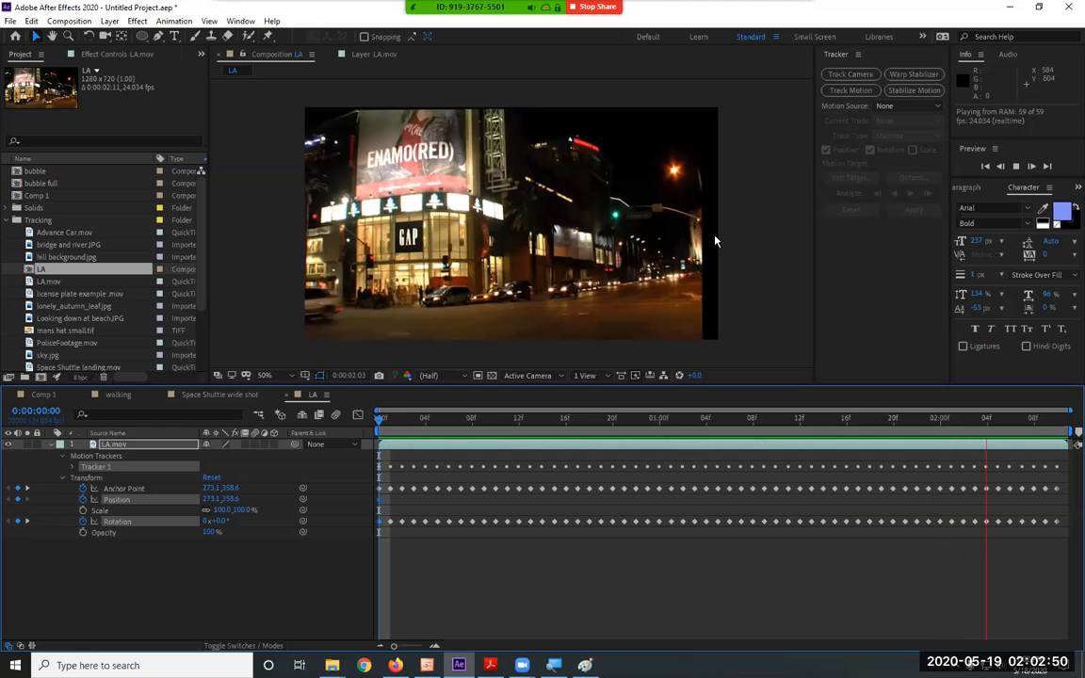
click(395, 235)
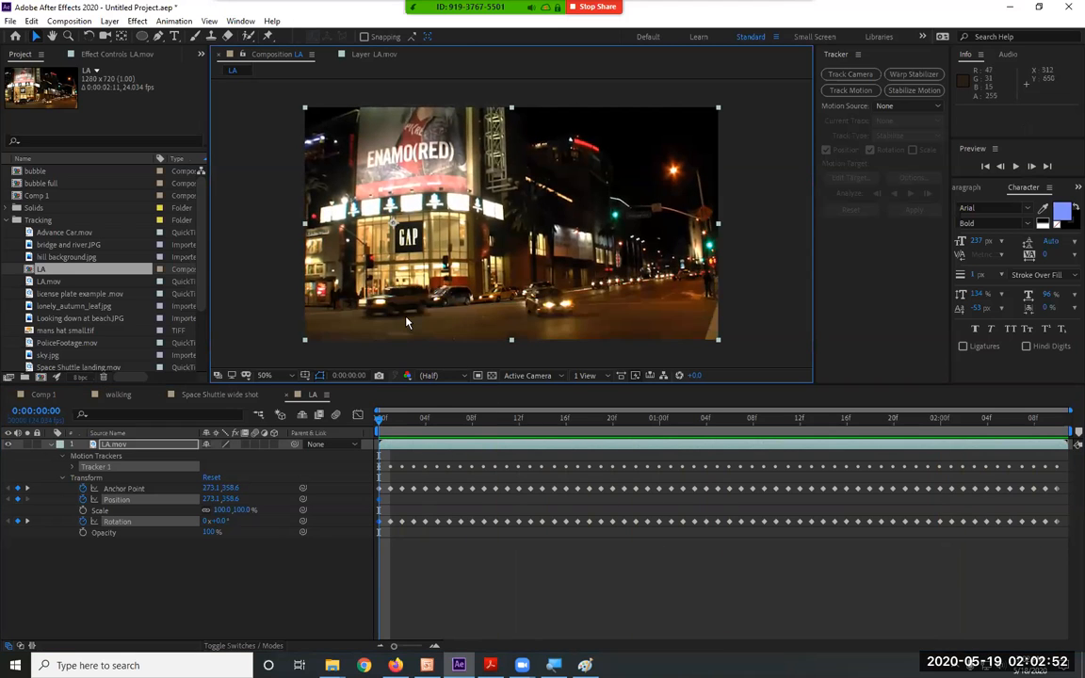
Step: Scrub and play the stabilized LA shot to examine the frame edges, and return to the first frame
click(306, 376)
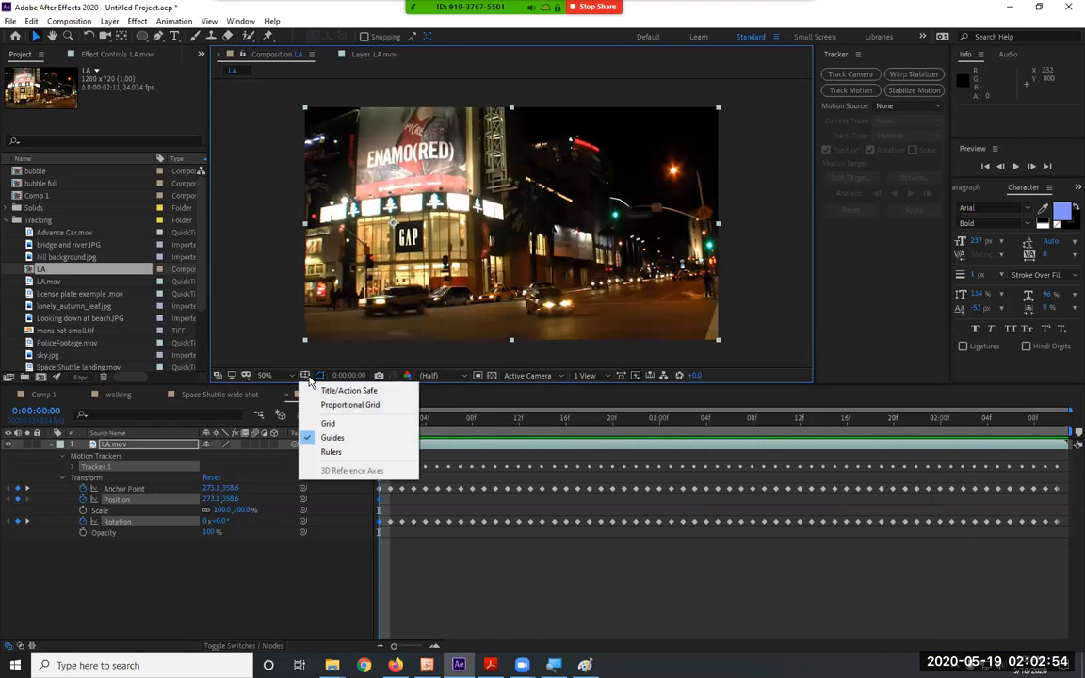
click(757, 365)
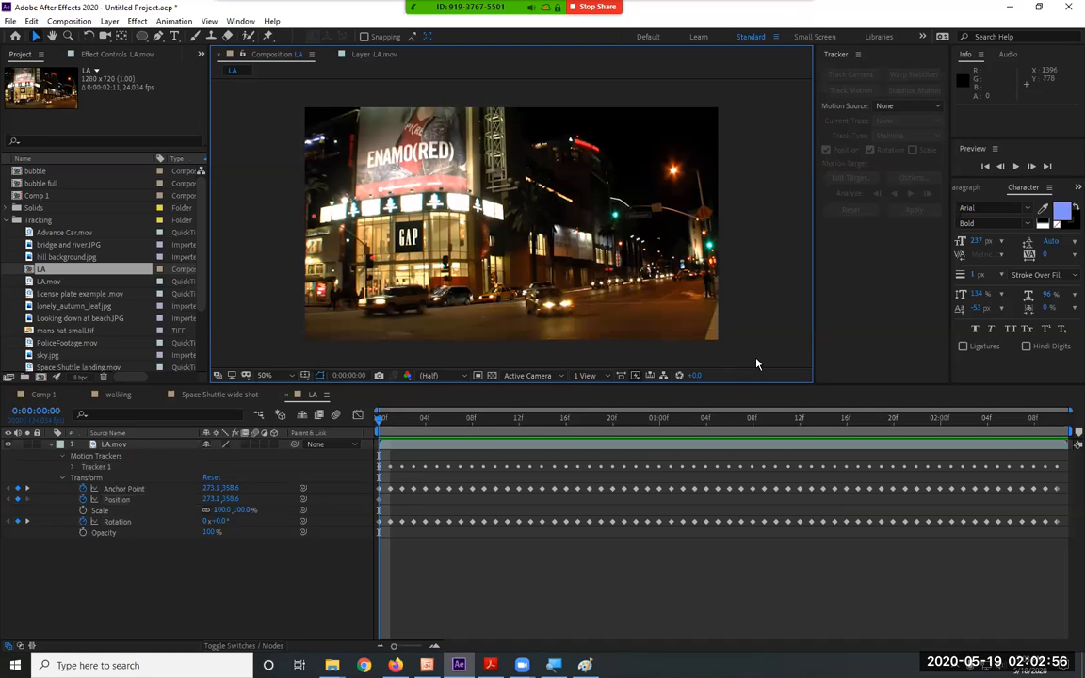
drag(453, 424, 543, 424)
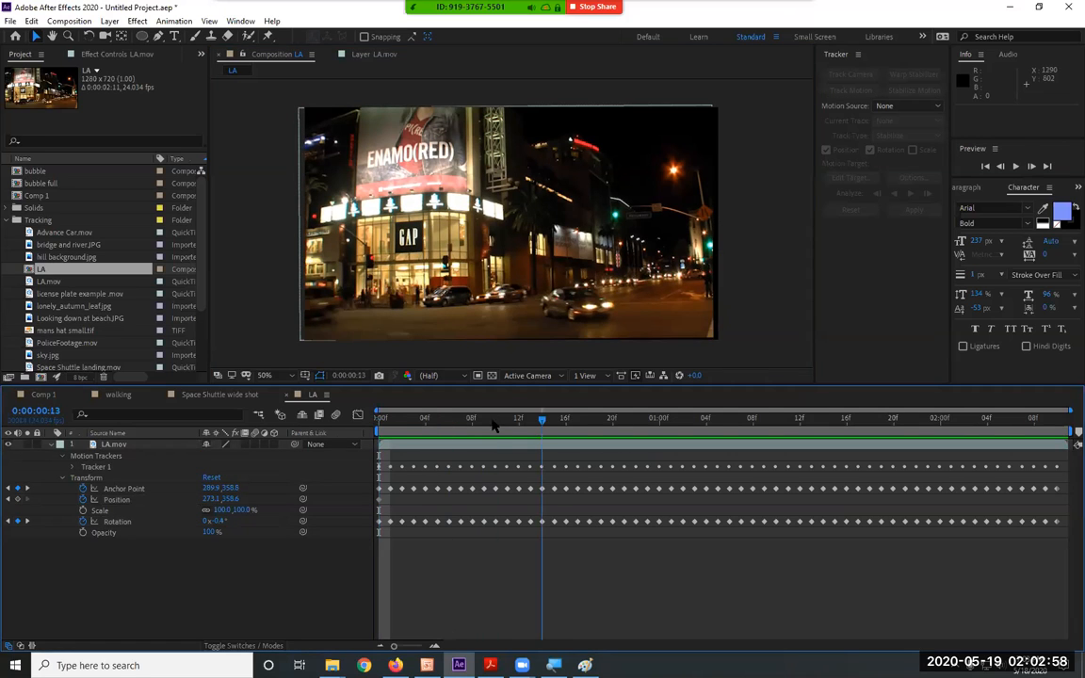
click(137, 451)
key(space)
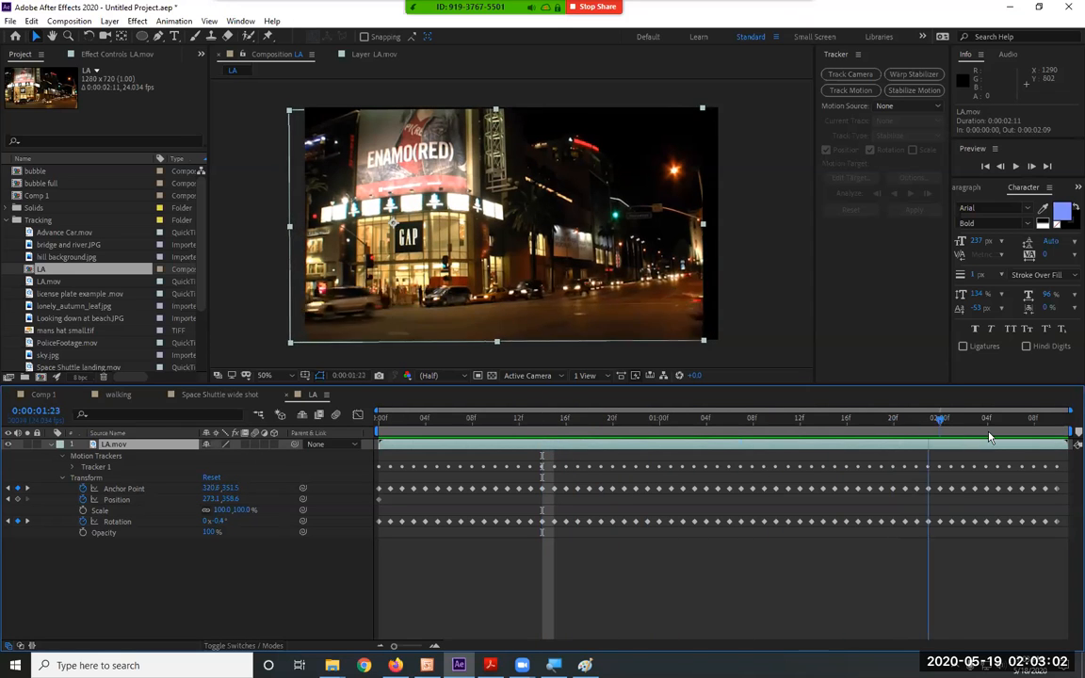
key(Home)
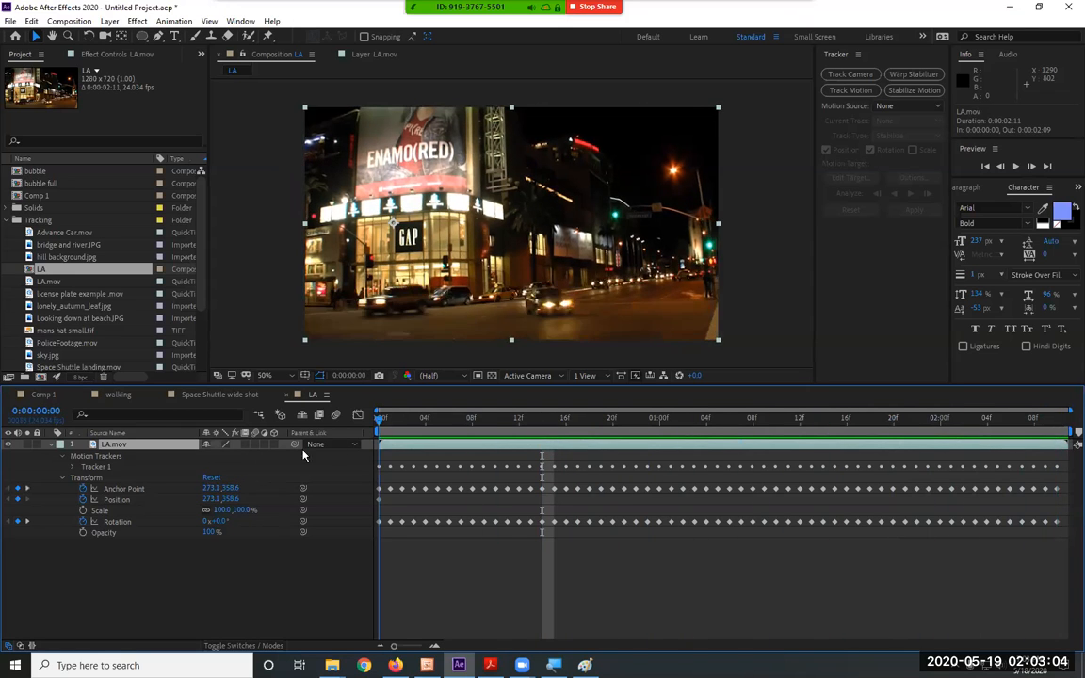
Step: Scale the LA.mov layer to 105% to cover the frame edges, and play the result with the layer's properties collapsed
click(245, 509)
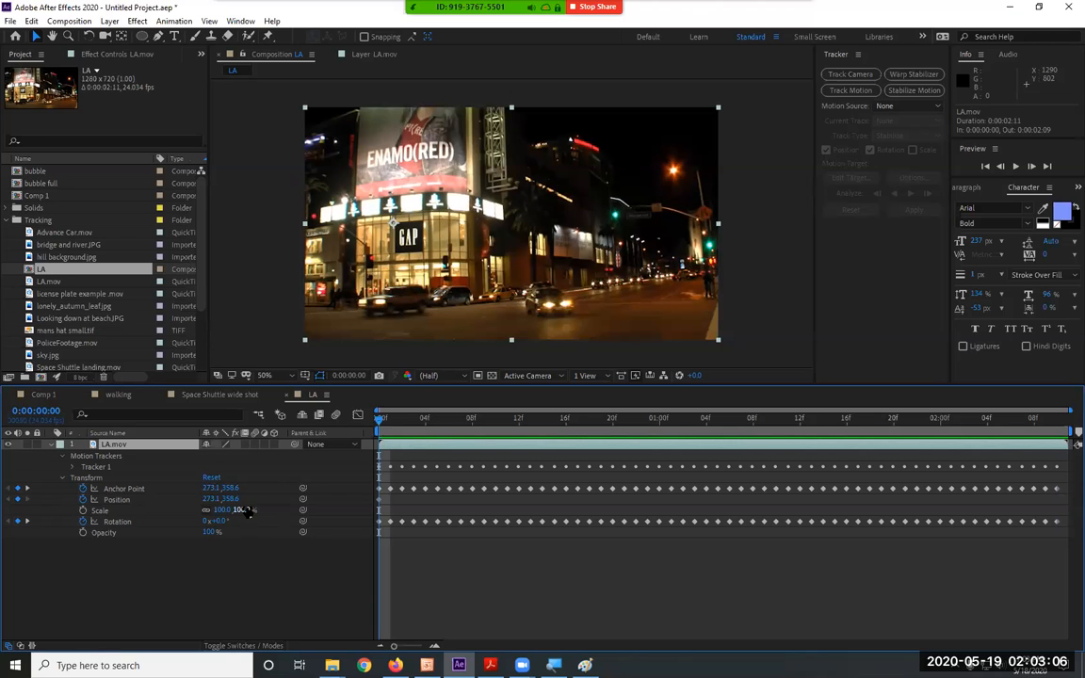
drag(247, 509, 245, 506)
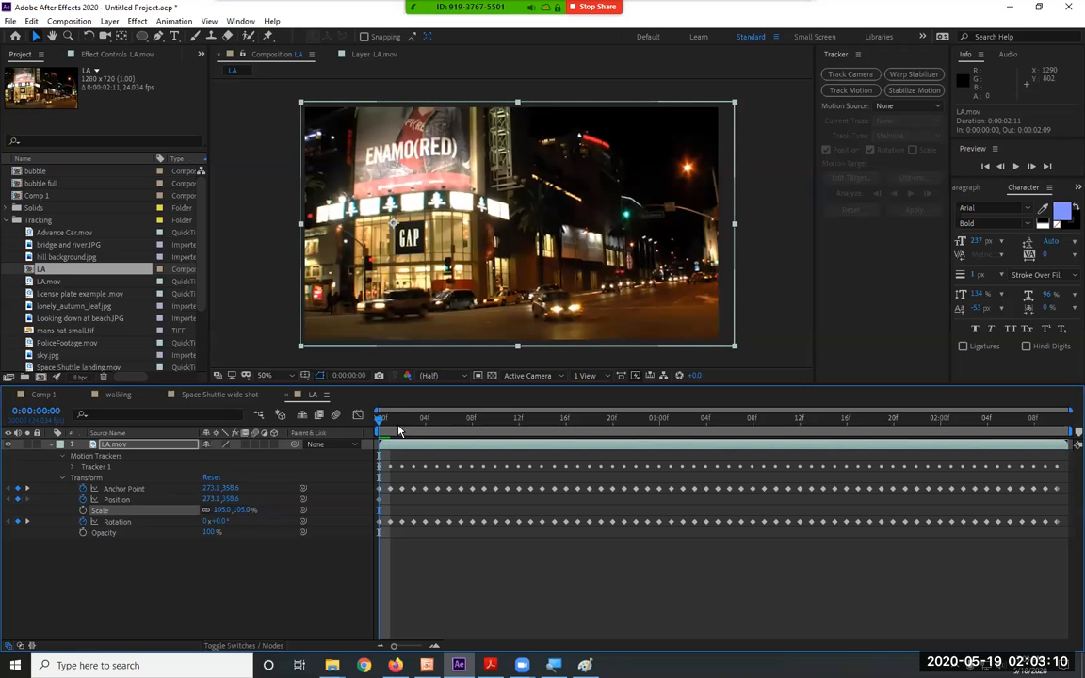
key(space)
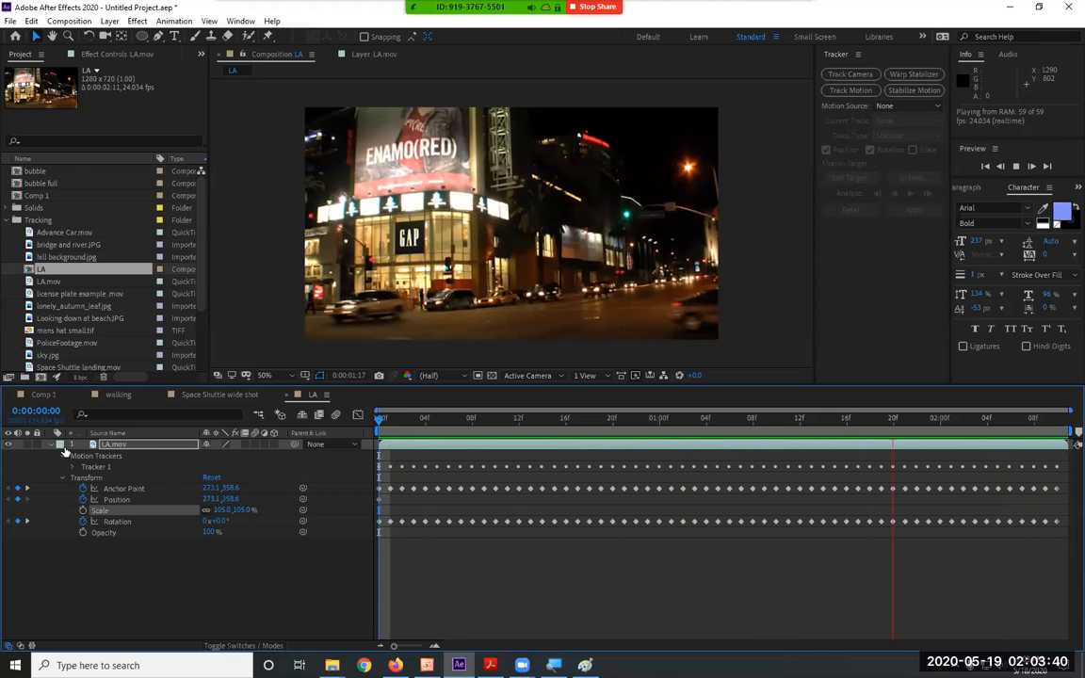
click(52, 445)
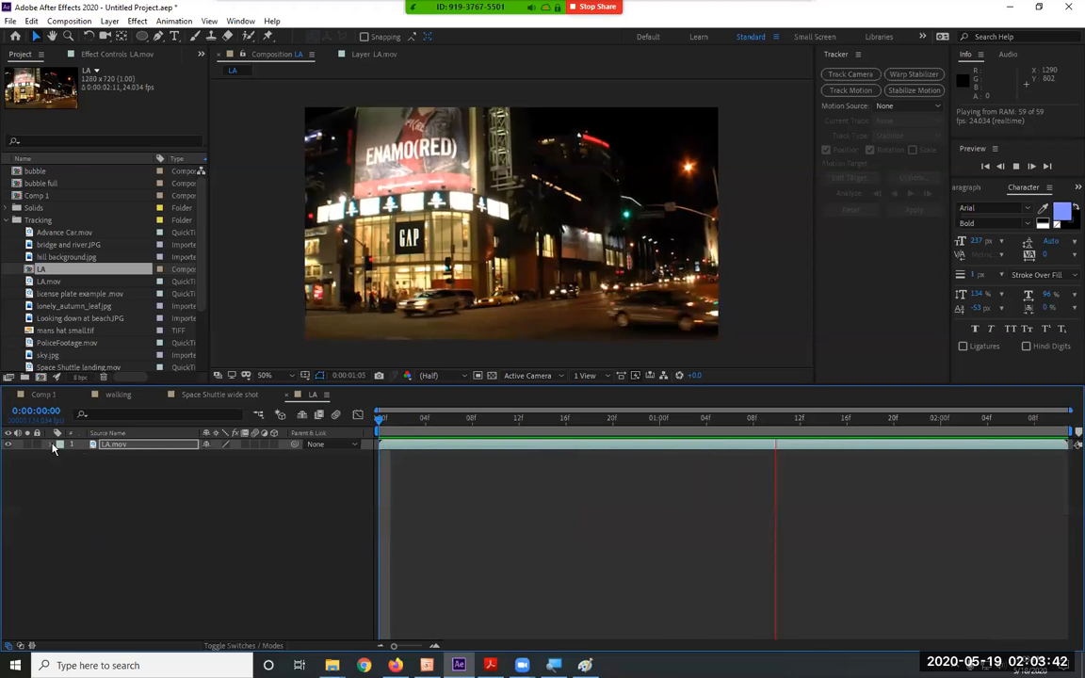
click(151, 499)
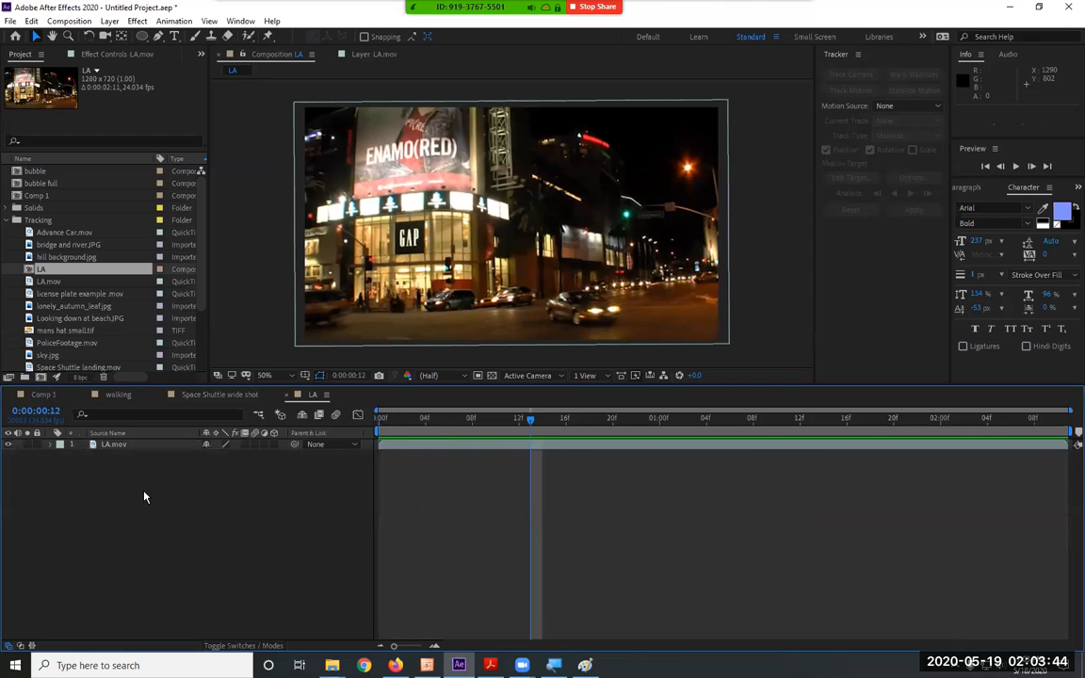
Step: Rename the LA composition as "LA stable" in the project
right_click(50, 272)
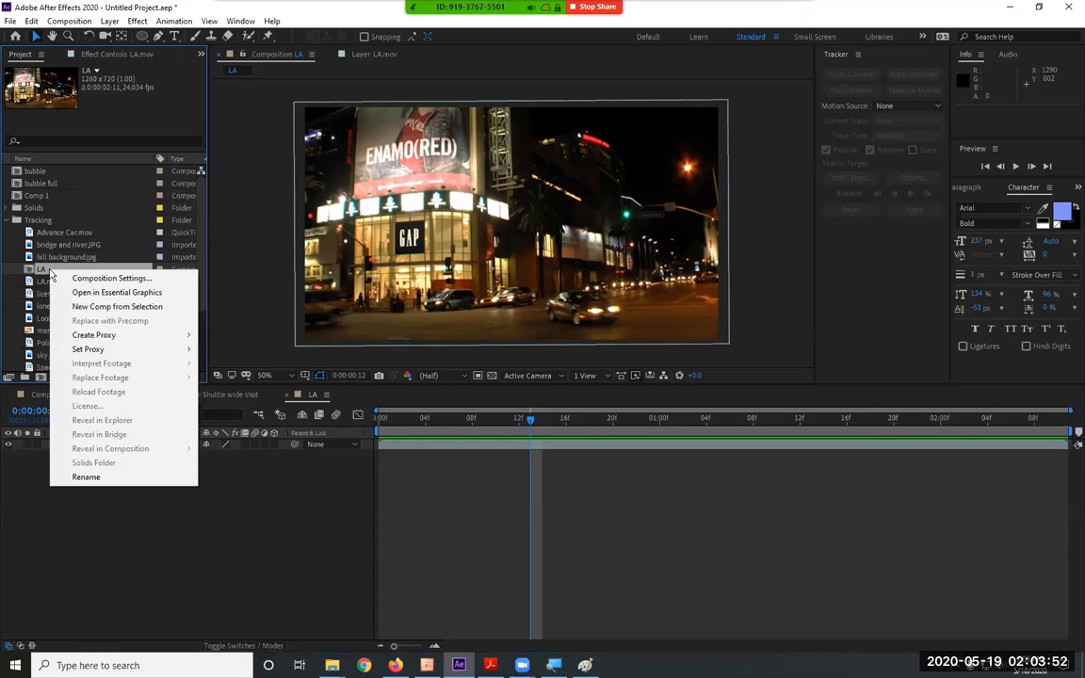
click(87, 474)
click(92, 270)
text(stable)
key(Return)
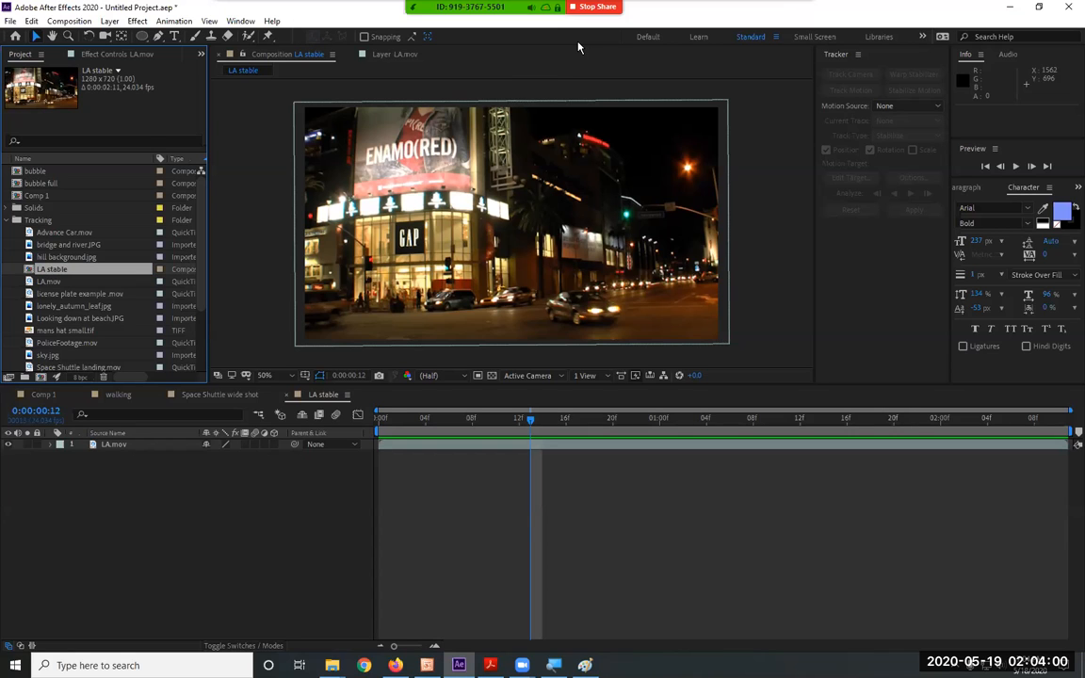
Step: Open the Layer commands for the LA stable composition
click(109, 20)
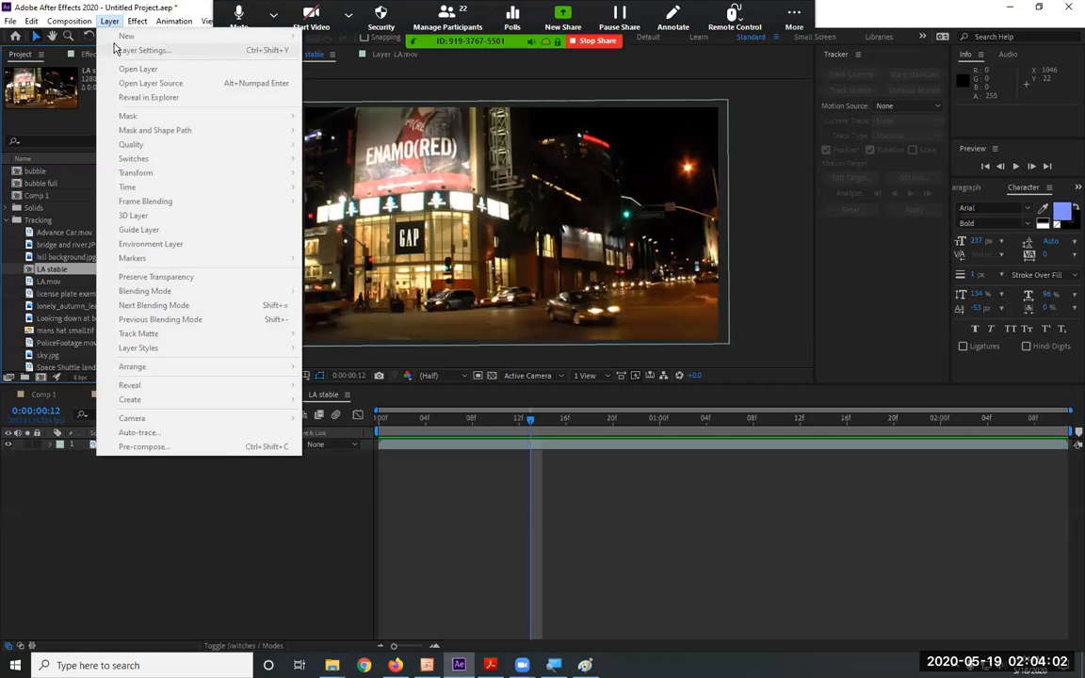
Step: Create a 720 × 480 NTSC DV composition named "text" with a 10-second duration
click(80, 38)
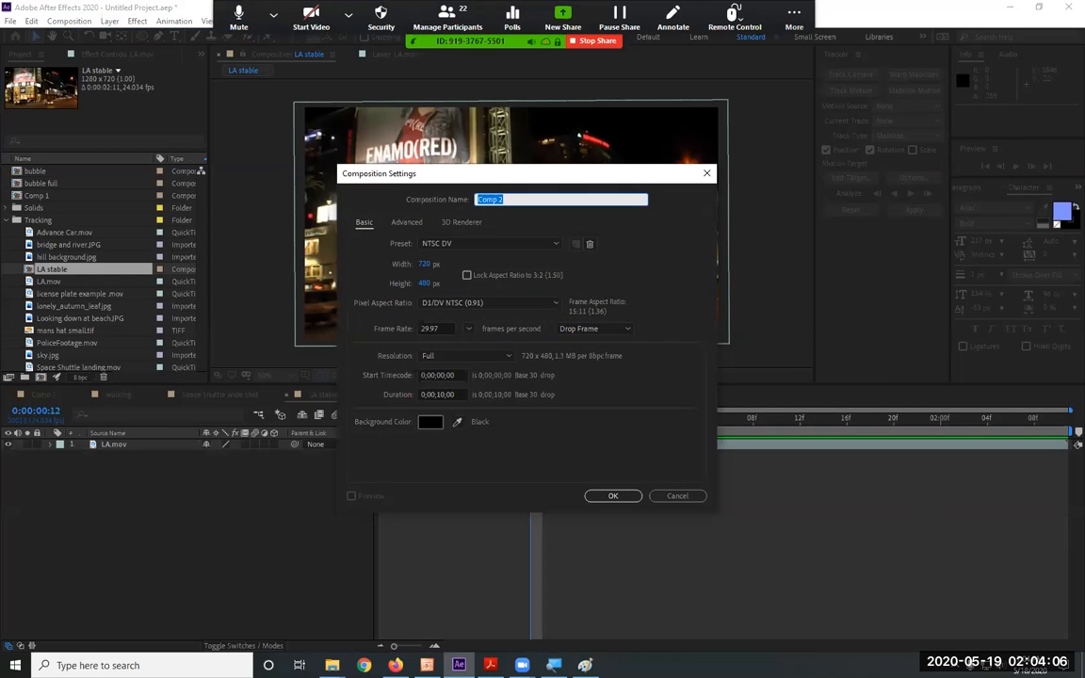
text(text)
click(613, 497)
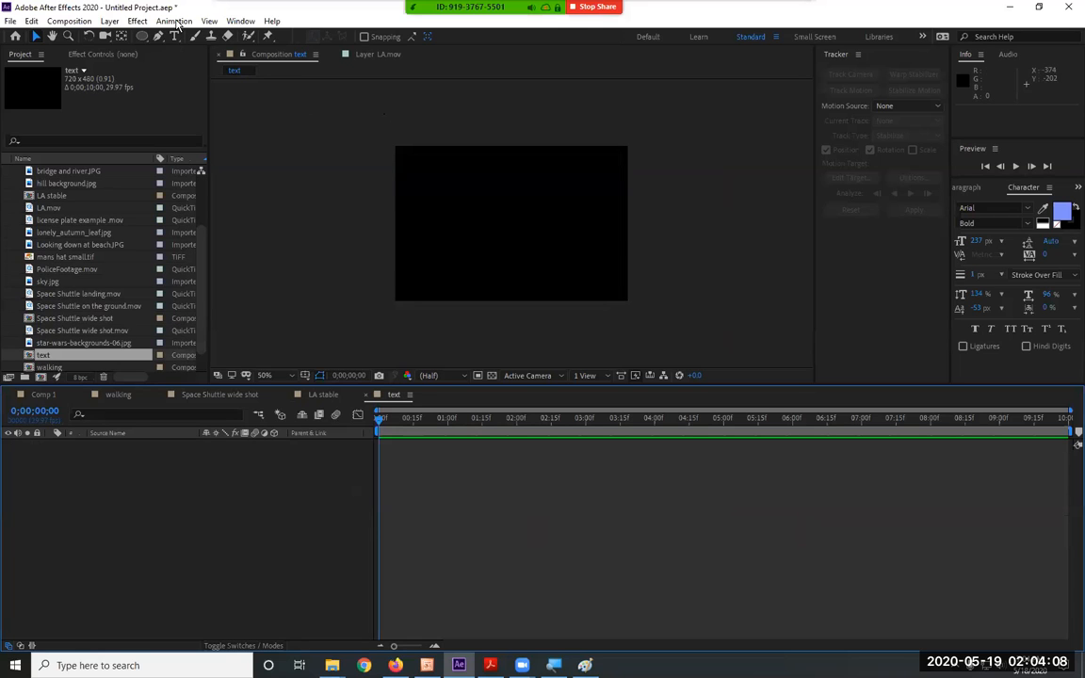
Step: Add a pure blue solid layer of 720 × 480 px to the text composition
click(135, 23)
click(109, 21)
click(109, 21)
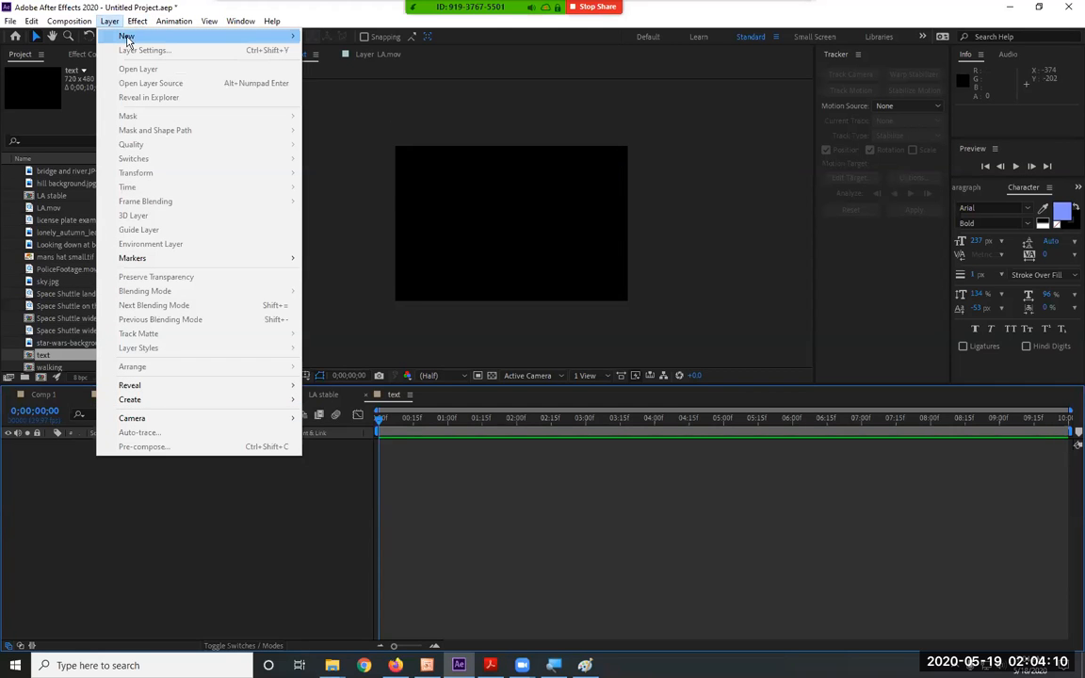
mouse_move(132, 36)
click(375, 51)
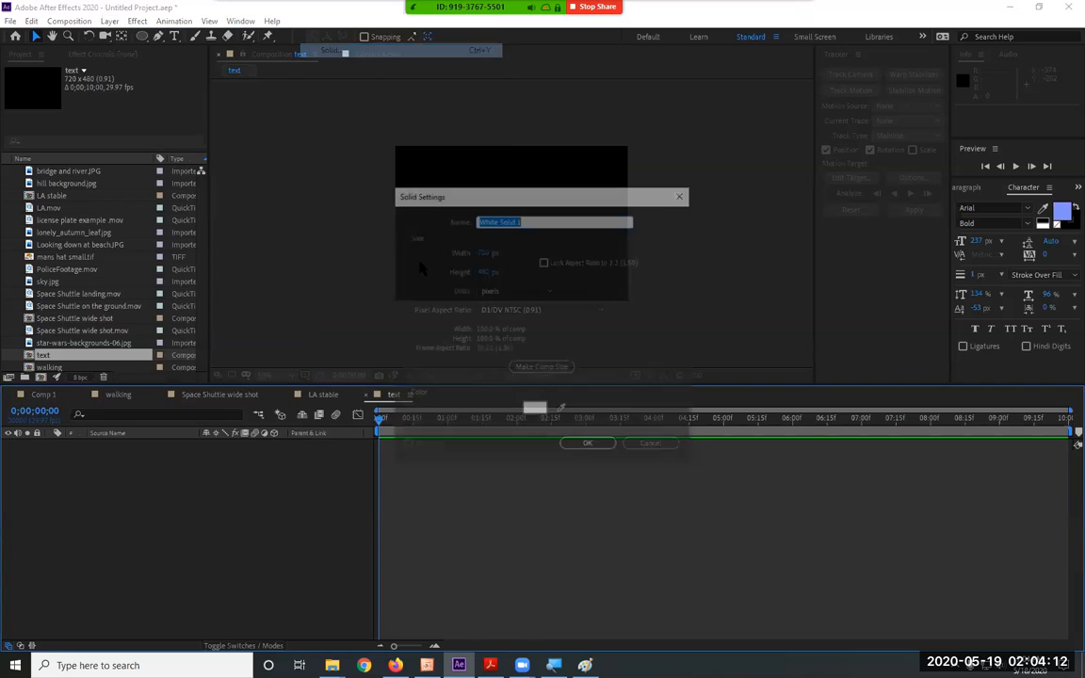
click(534, 410)
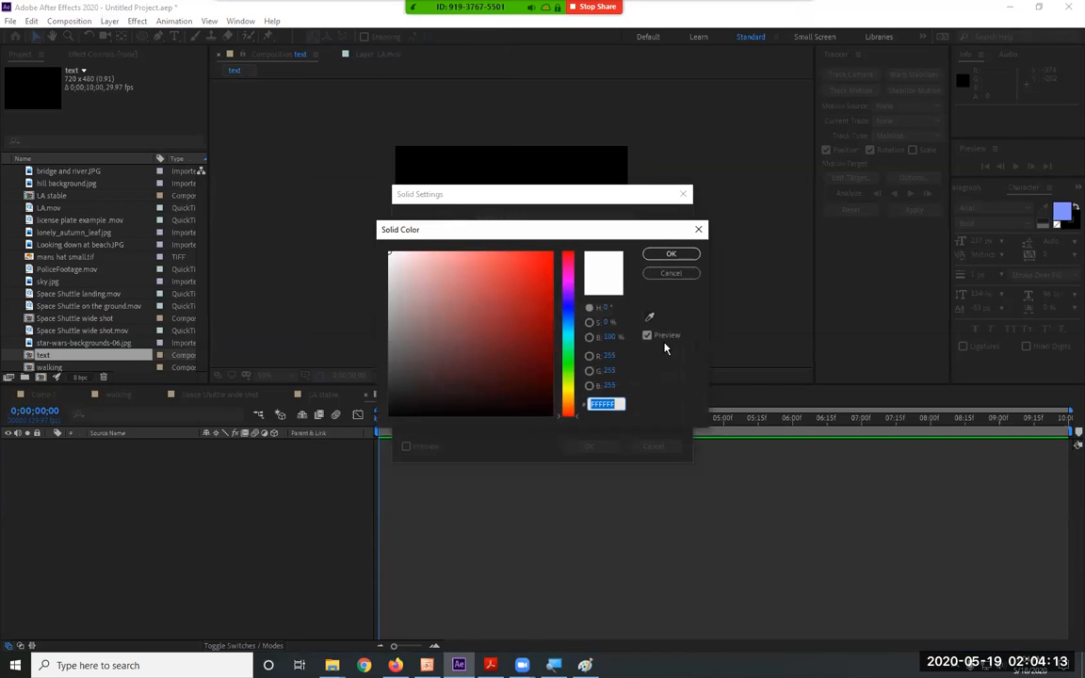
click(569, 307)
mouse_move(515, 273)
mouse_down()
mouse_move(538, 245)
mouse_move(579, 245)
mouse_up()
click(670, 253)
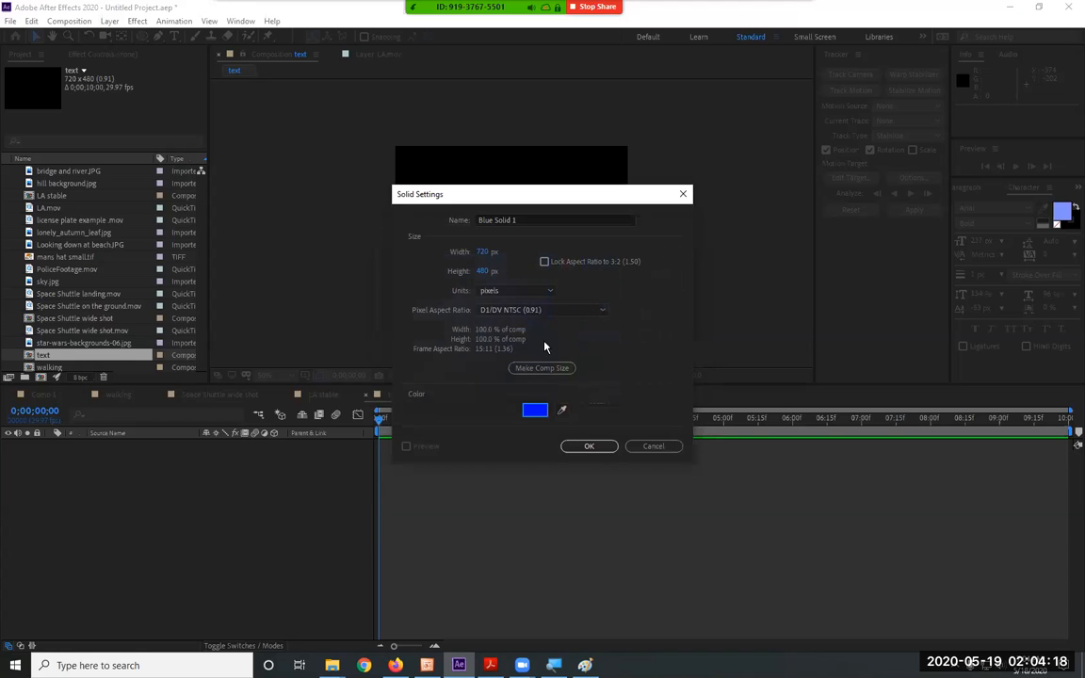
click(590, 446)
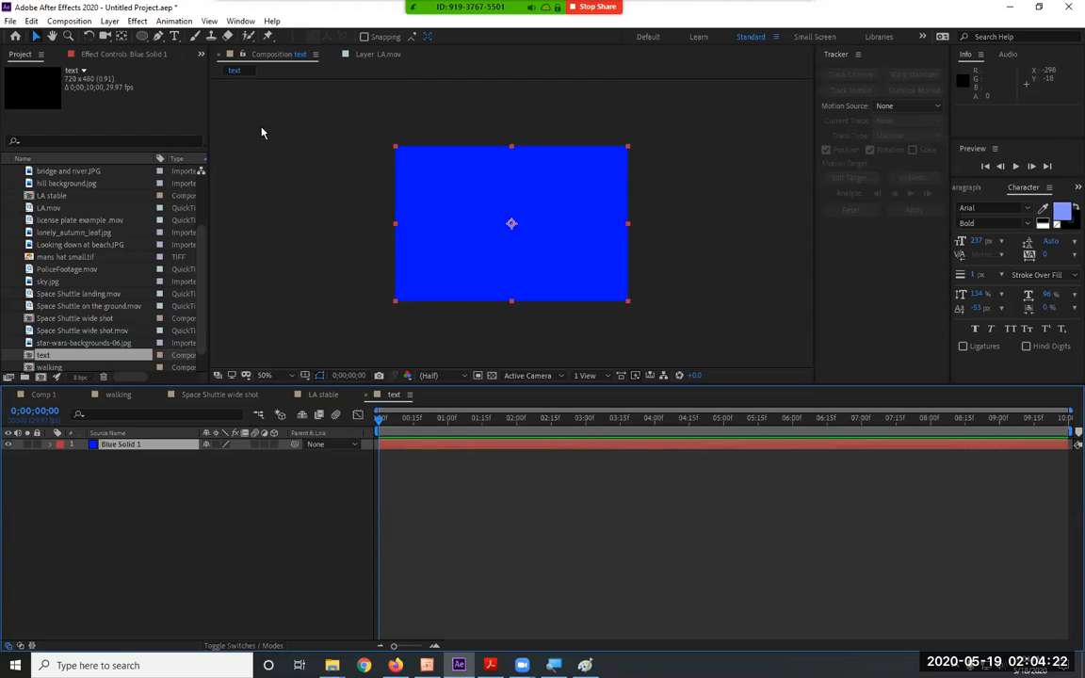
Step: Add the text "SMC" over the blue solid and set its fill color to red (FF0000)
click(174, 36)
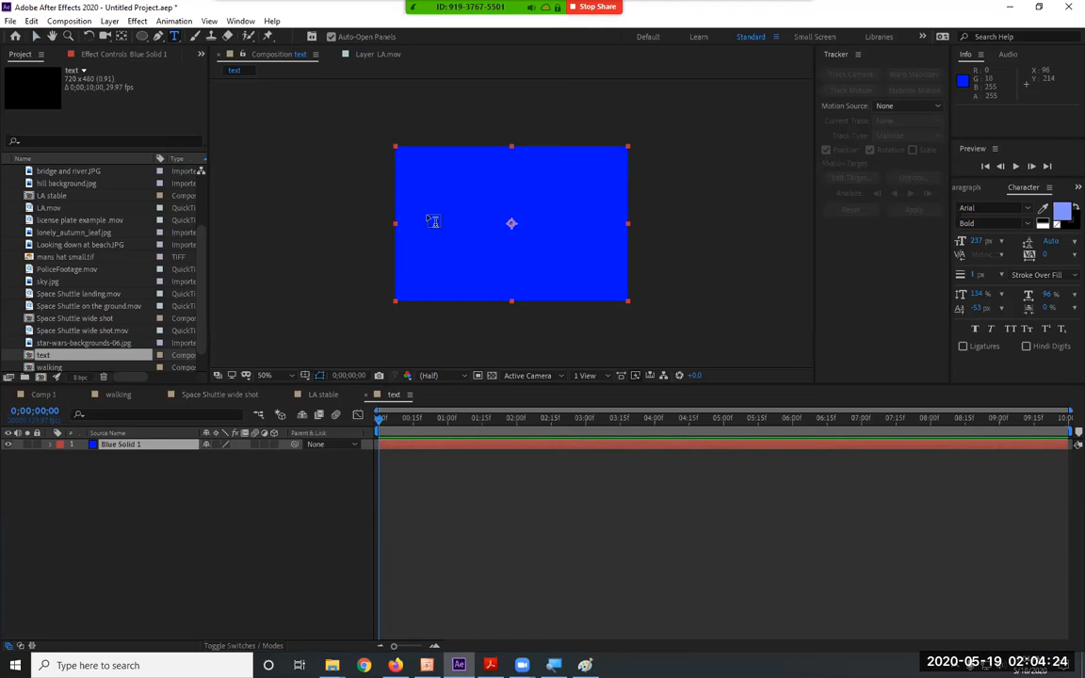
click(433, 221)
text(SMC)
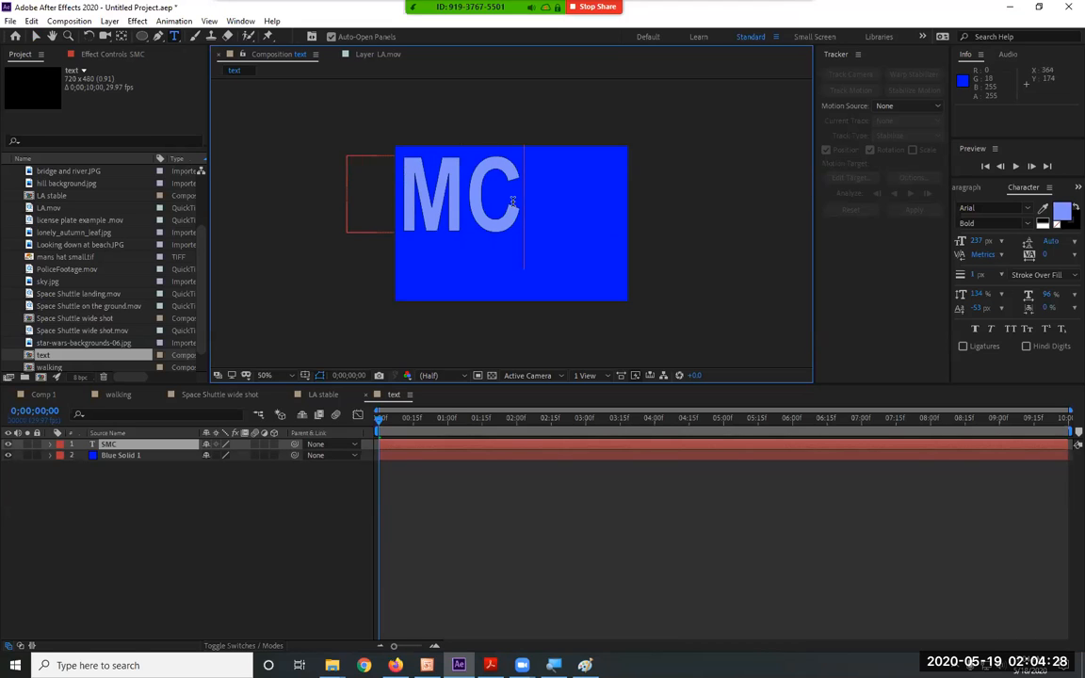
key(ctrl+a)
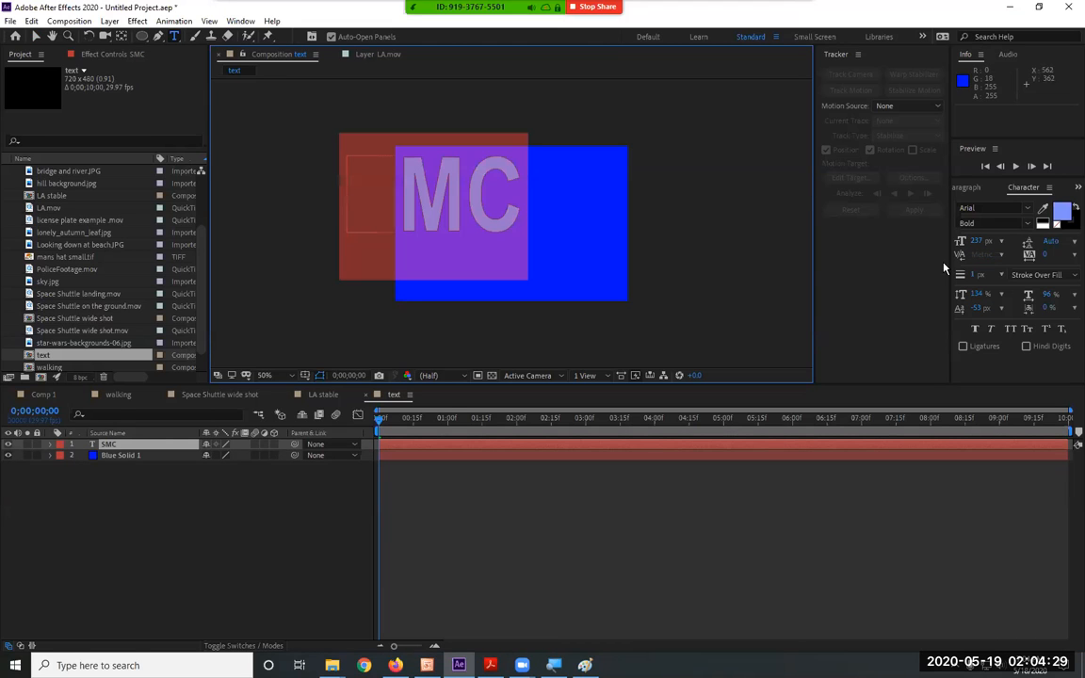
click(1060, 211)
mouse_move(568, 308)
mouse_down()
mouse_move(568, 246)
mouse_move(583, 240)
mouse_up()
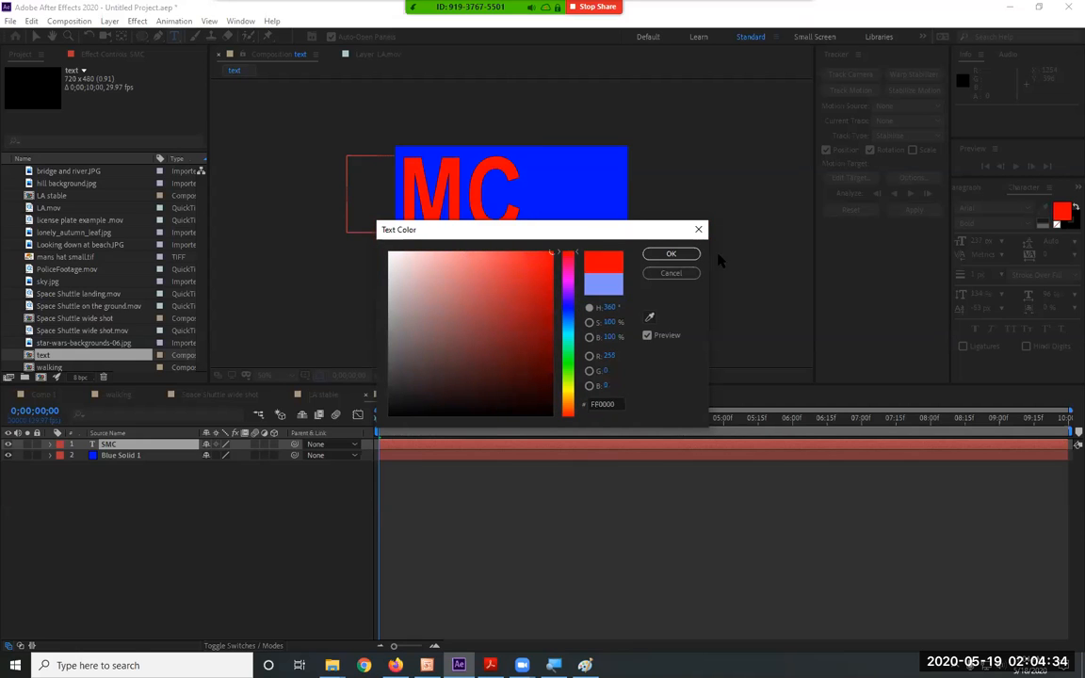
click(671, 254)
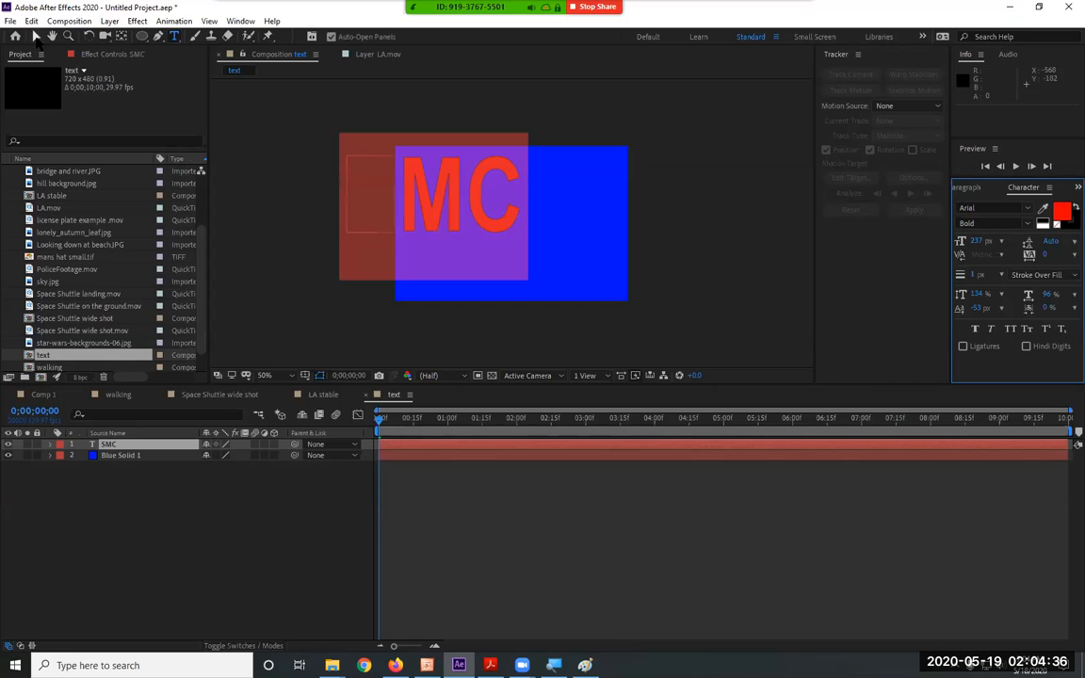
Step: Move the SMC text to about the middle of the blue solid and apply the Bevel and Emboss layer style
click(34, 37)
drag(442, 218, 569, 248)
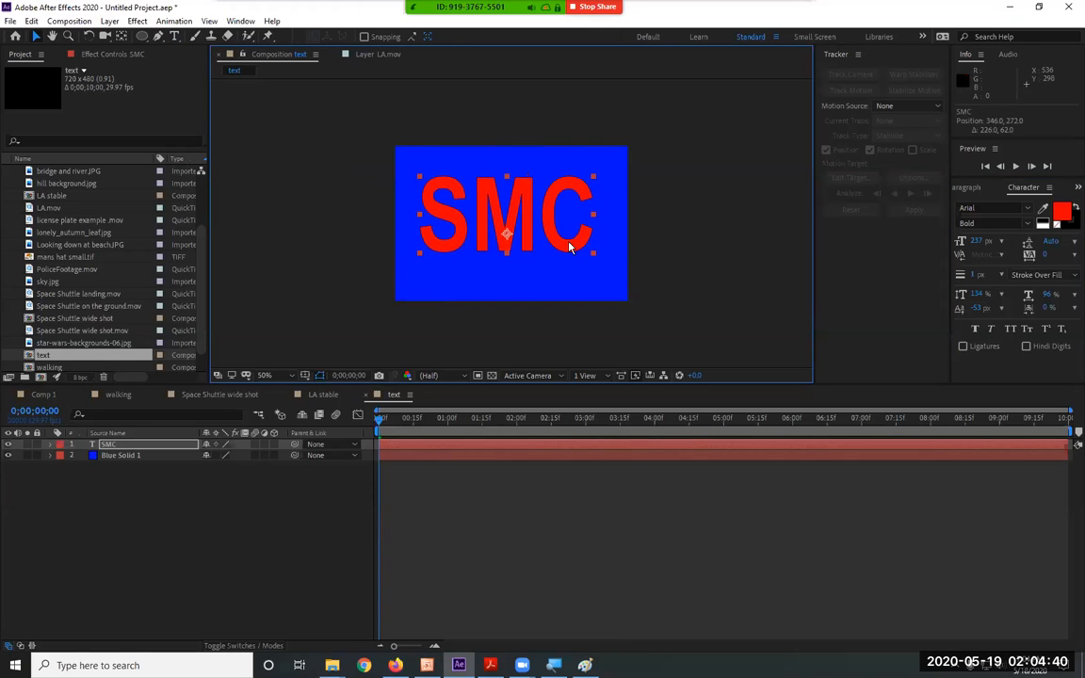
click(109, 20)
mouse_move(192, 349)
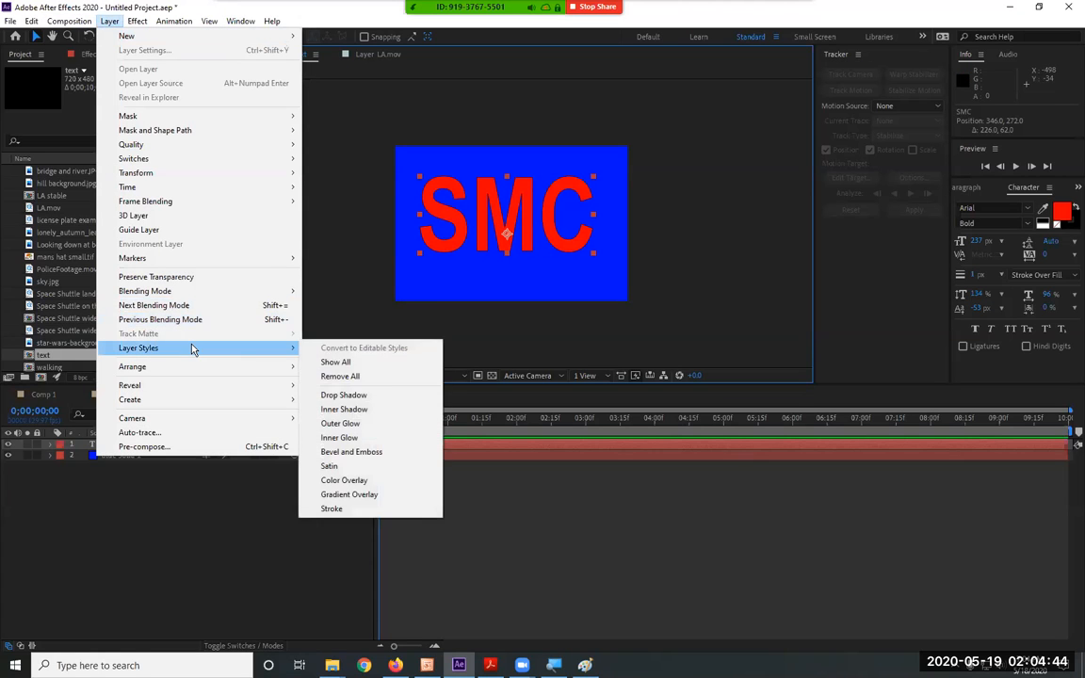
click(400, 457)
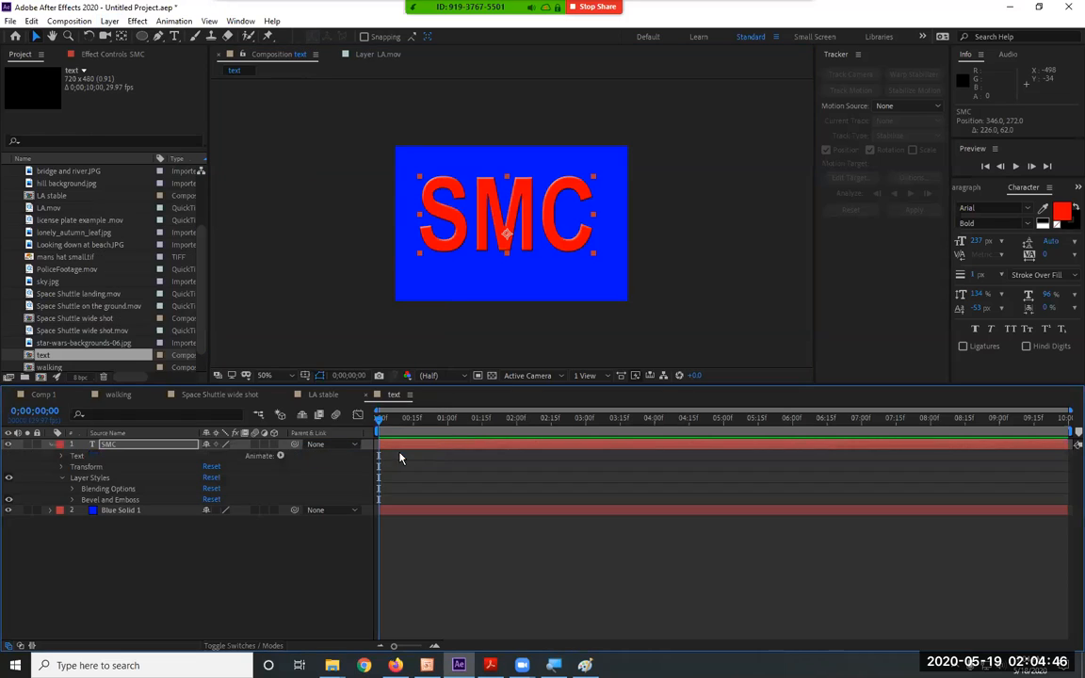
Step: Set the SMC text's font size to 272 px and reposition it at about 360, 318
drag(979, 244, 1008, 245)
mouse_move(586, 245)
mouse_down()
mouse_move(586, 266)
mouse_move(588, 257)
mouse_up()
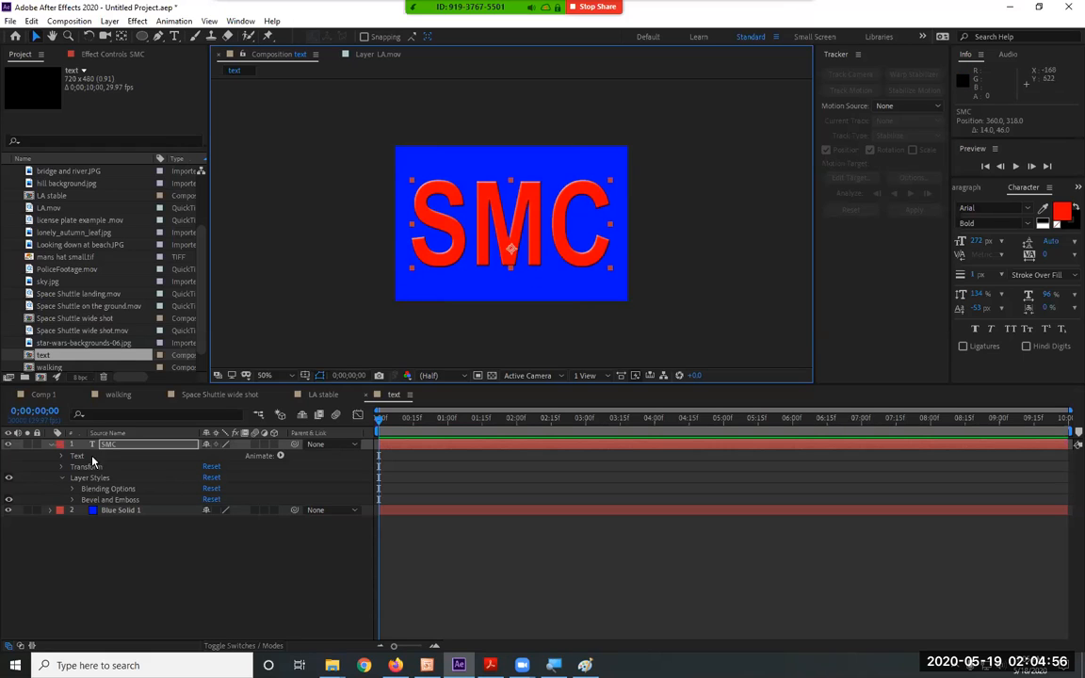
click(51, 445)
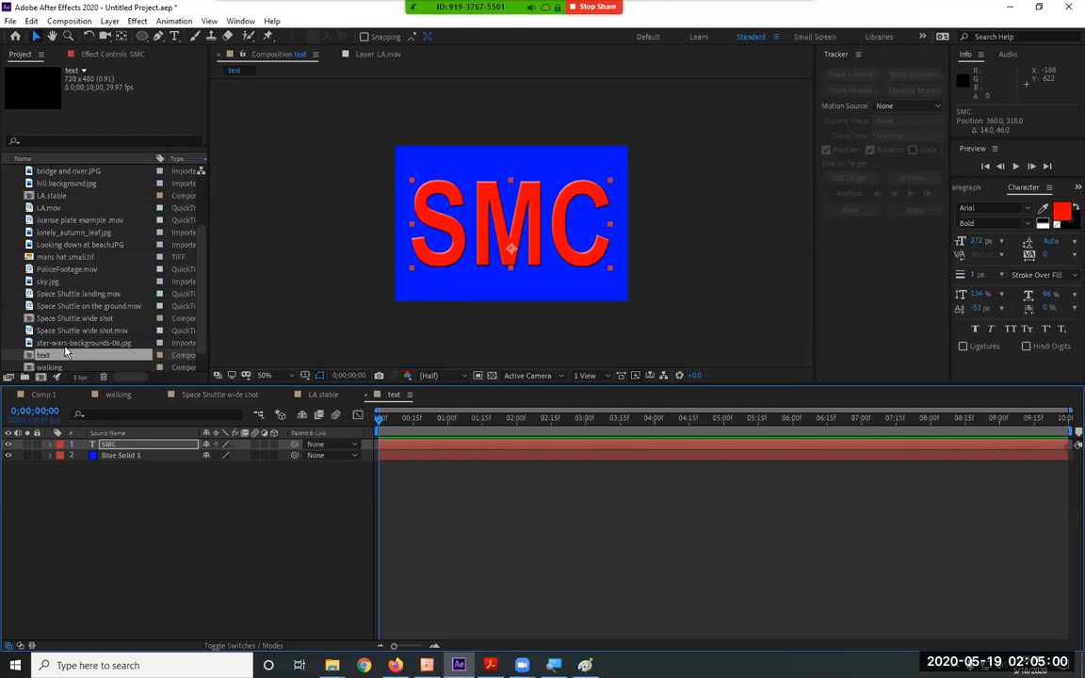
Step: Create a new composition from the LA.mov footage and preview its playback
click(65, 346)
scroll(65, 346, down, 1)
scroll(65, 352, up, 1)
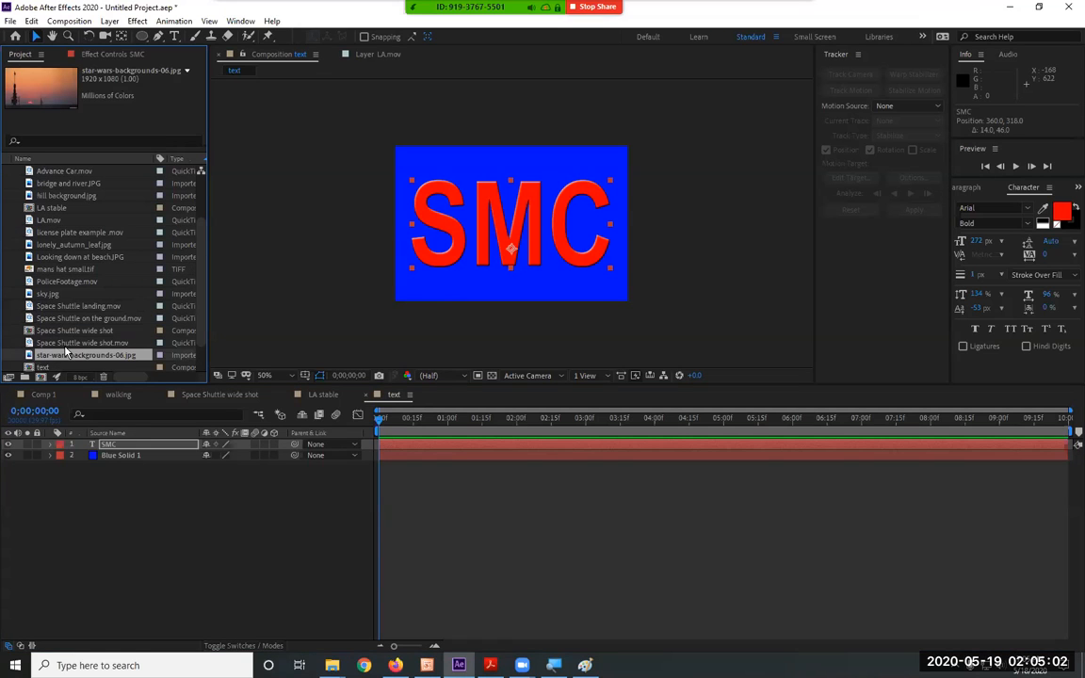
drag(53, 222, 41, 381)
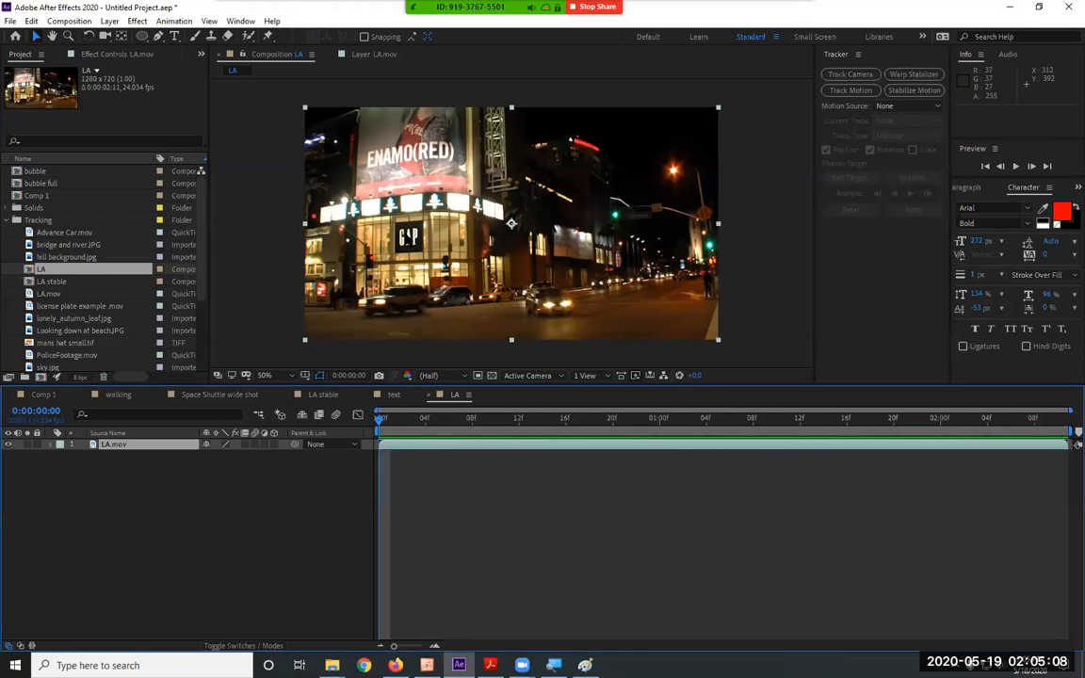
key(space)
key(space)
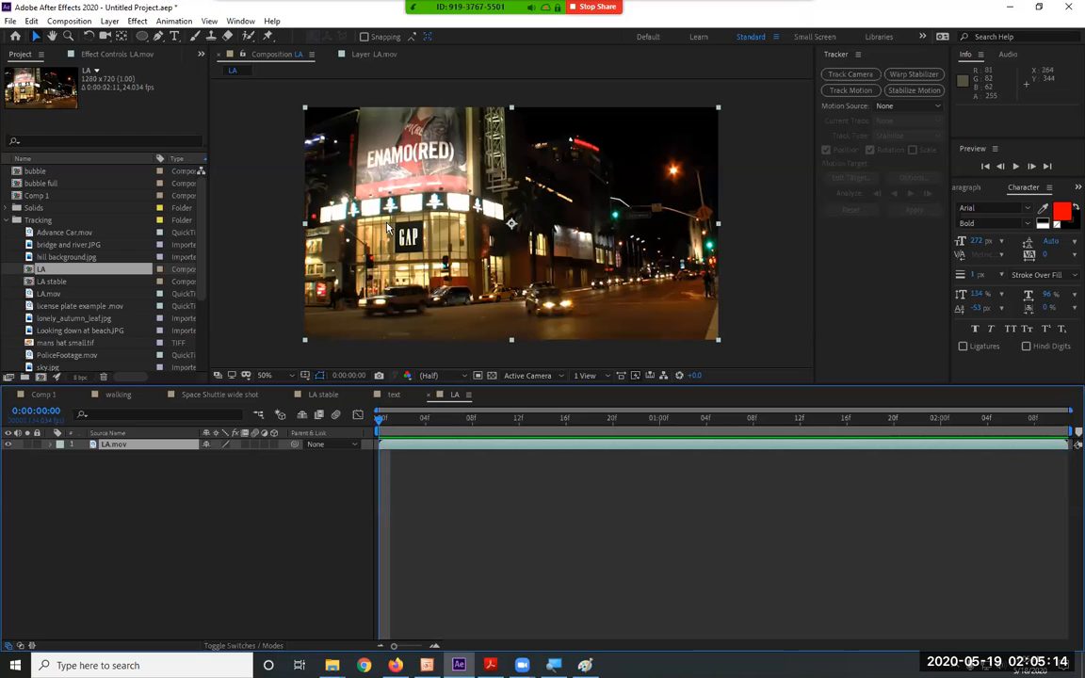
Step: Start a motion track on LA.mov with rotation and place track points 1 and 2 on the GAP sign's upper corners
click(851, 91)
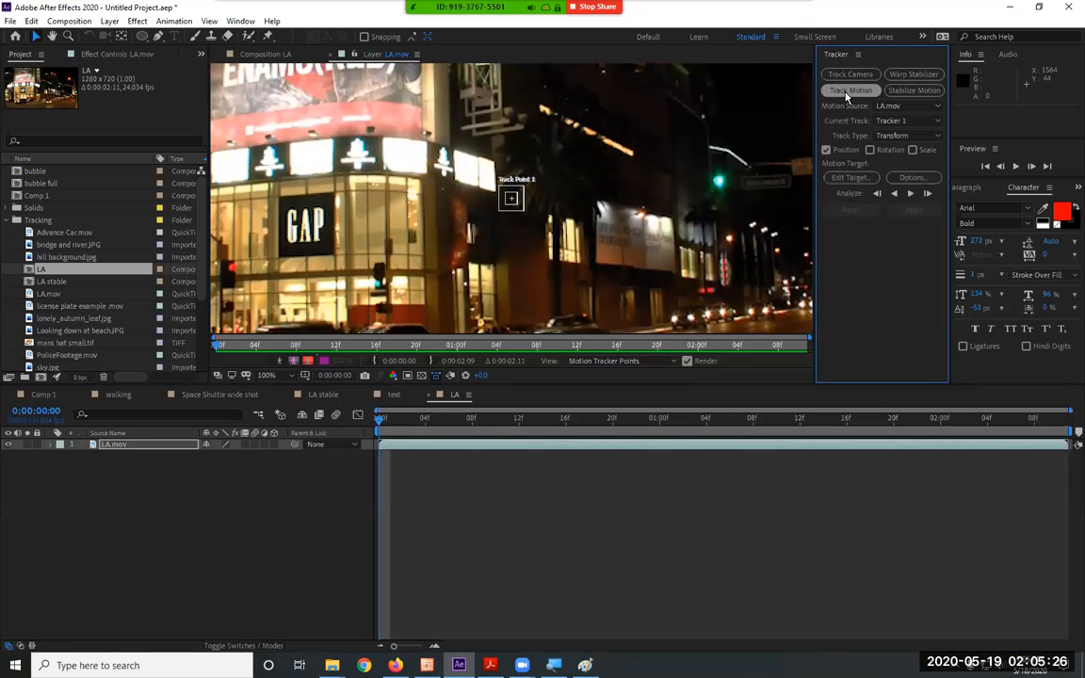
click(870, 150)
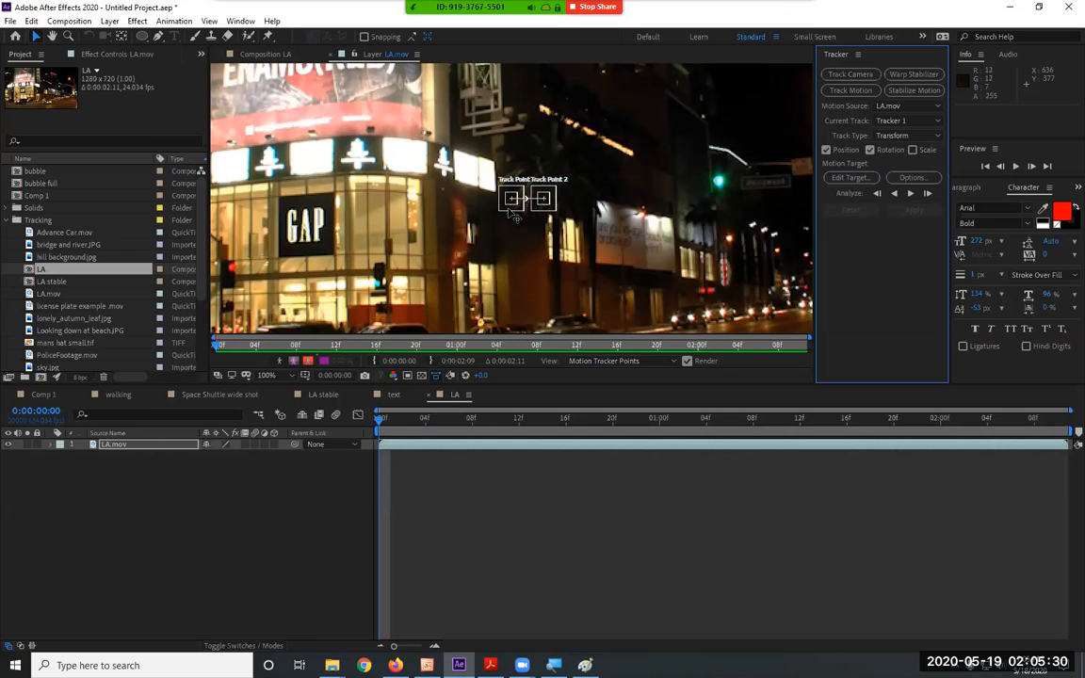
drag(514, 214, 275, 207)
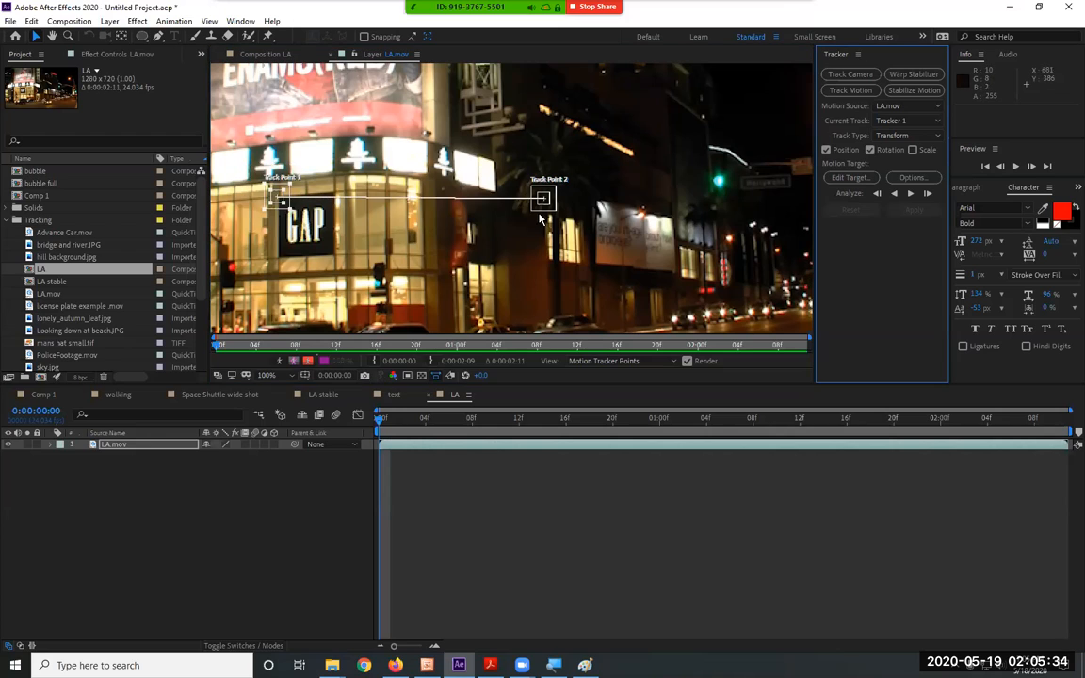
drag(550, 217, 340, 214)
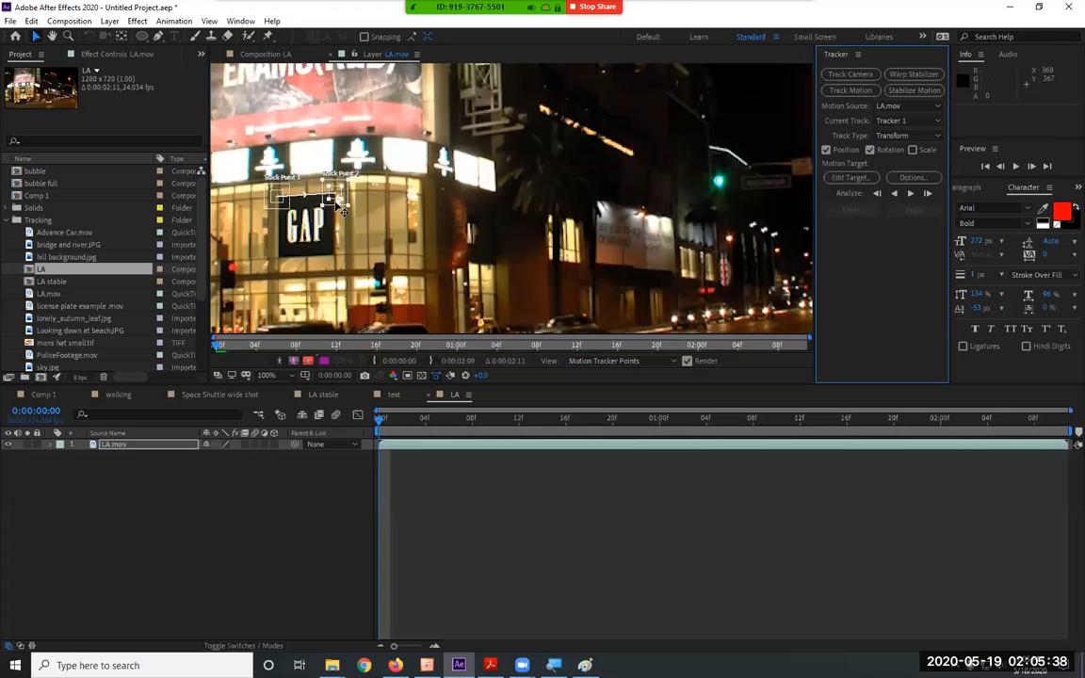
Step: Set the track type to Perspective corner pin and place track points 3 and 4 on the GAP sign's lower corners
click(918, 136)
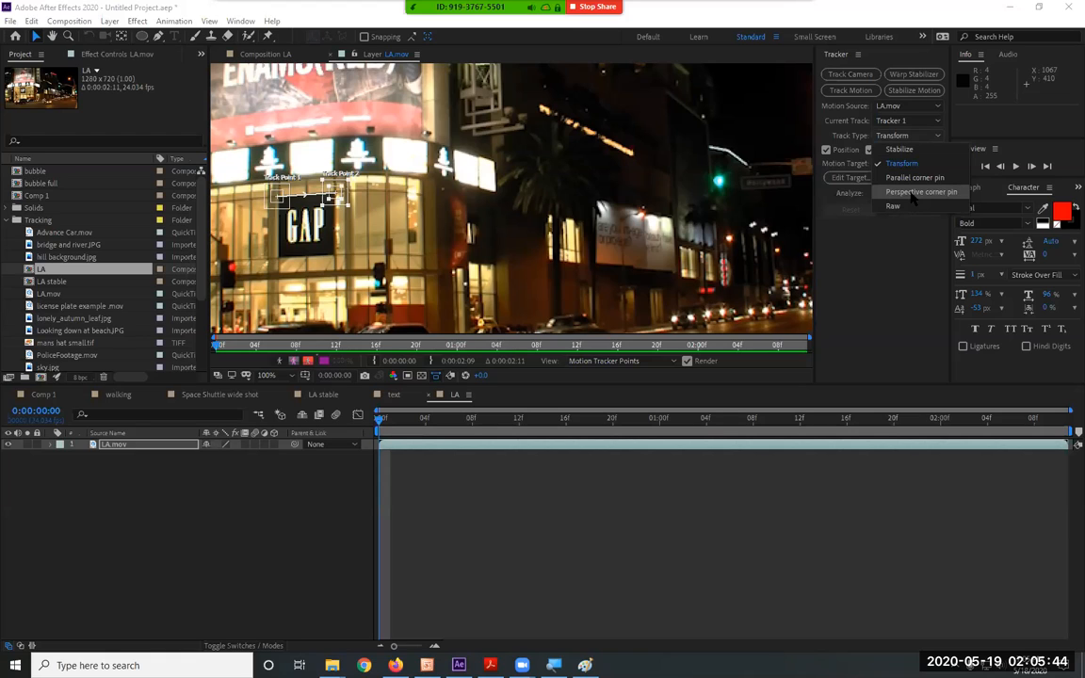
click(911, 192)
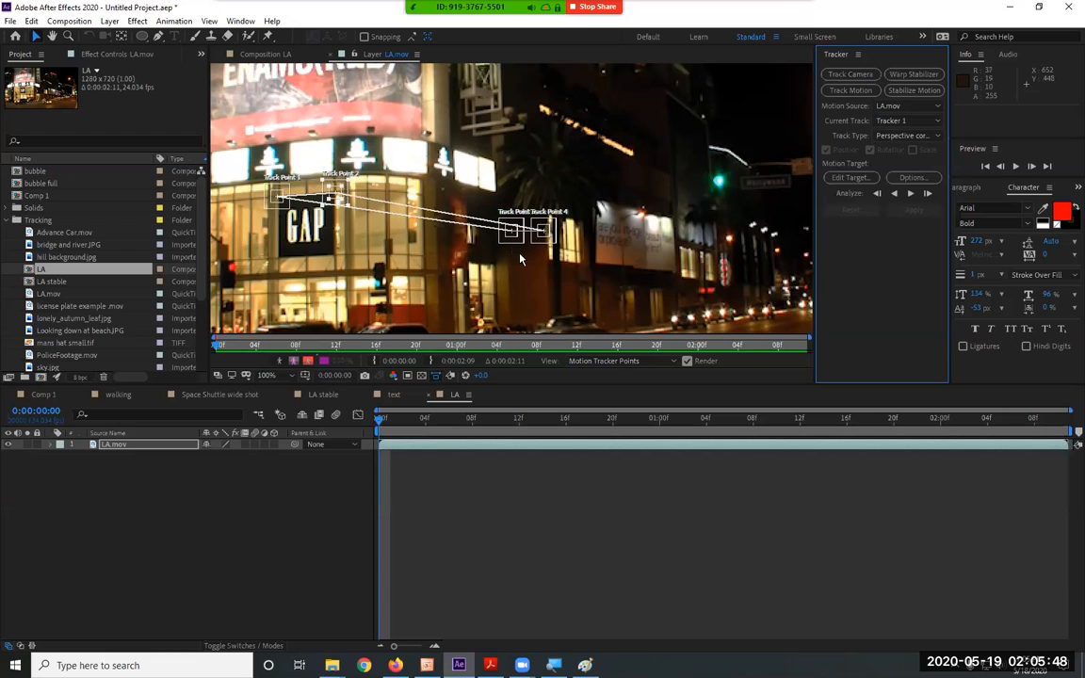
drag(524, 249, 284, 269)
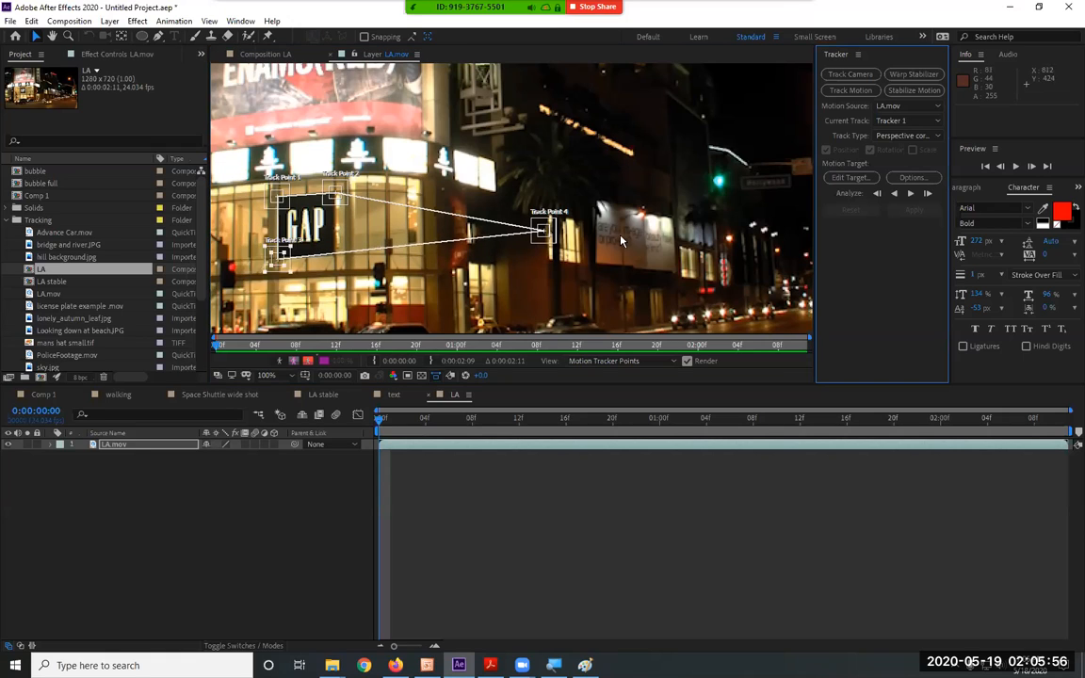
drag(551, 241, 342, 270)
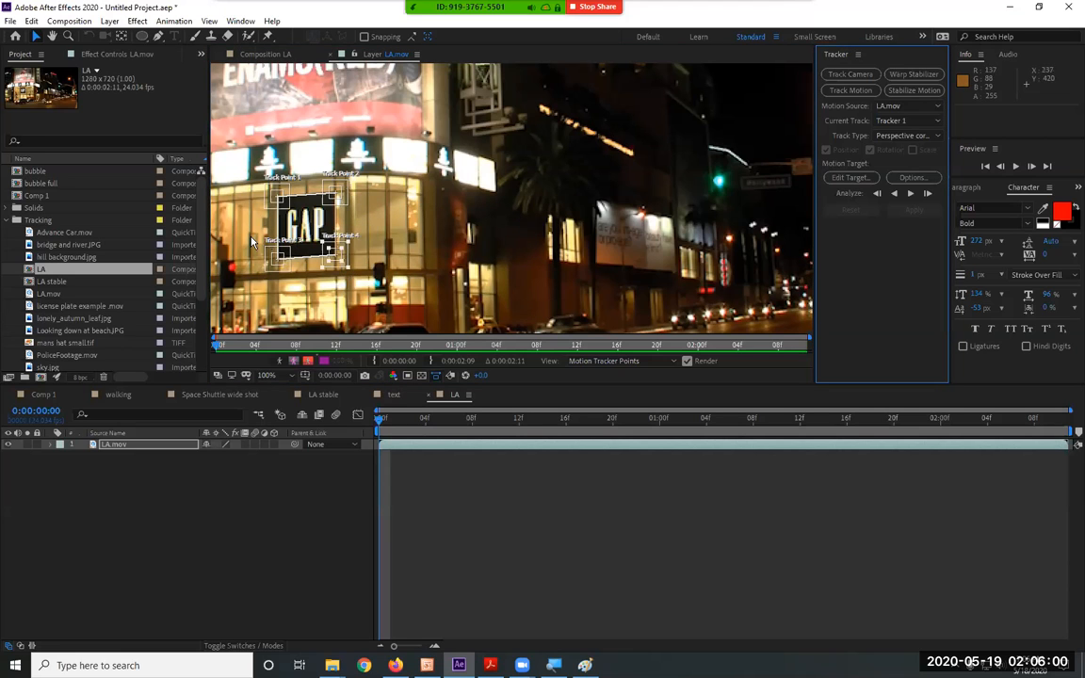
Step: Fine-tune track points 1 and 2 so they sit exactly on the GAP sign's upper corners
scroll(251, 236, up, 1)
scroll(405, 129, up, 1)
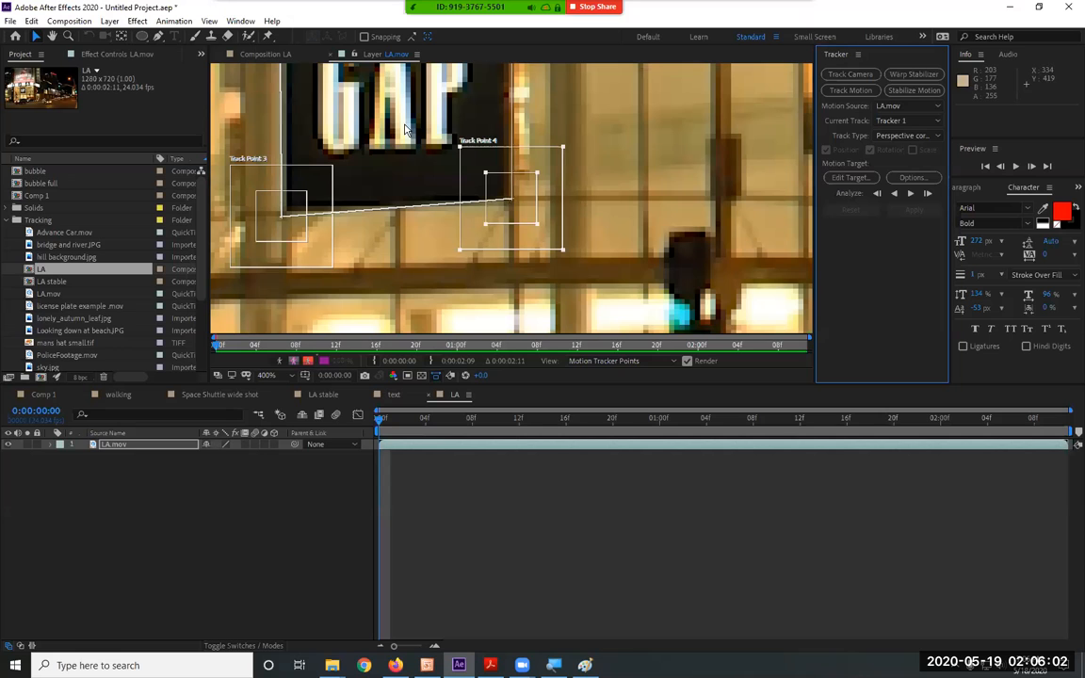
drag(405, 129, 450, 293)
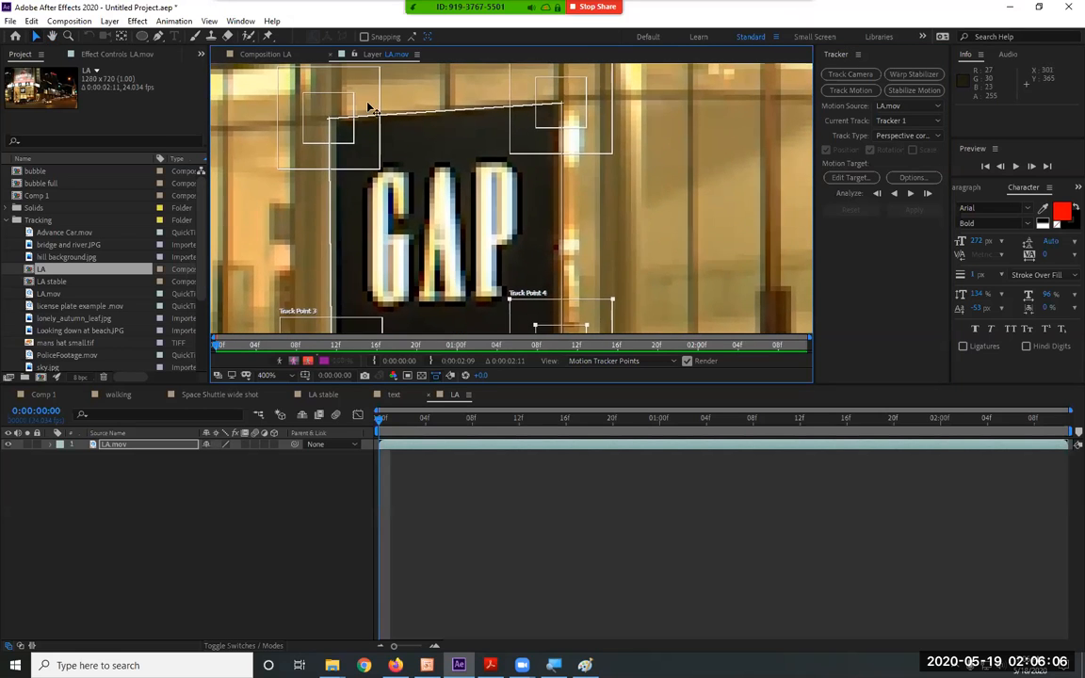
drag(345, 134, 344, 131)
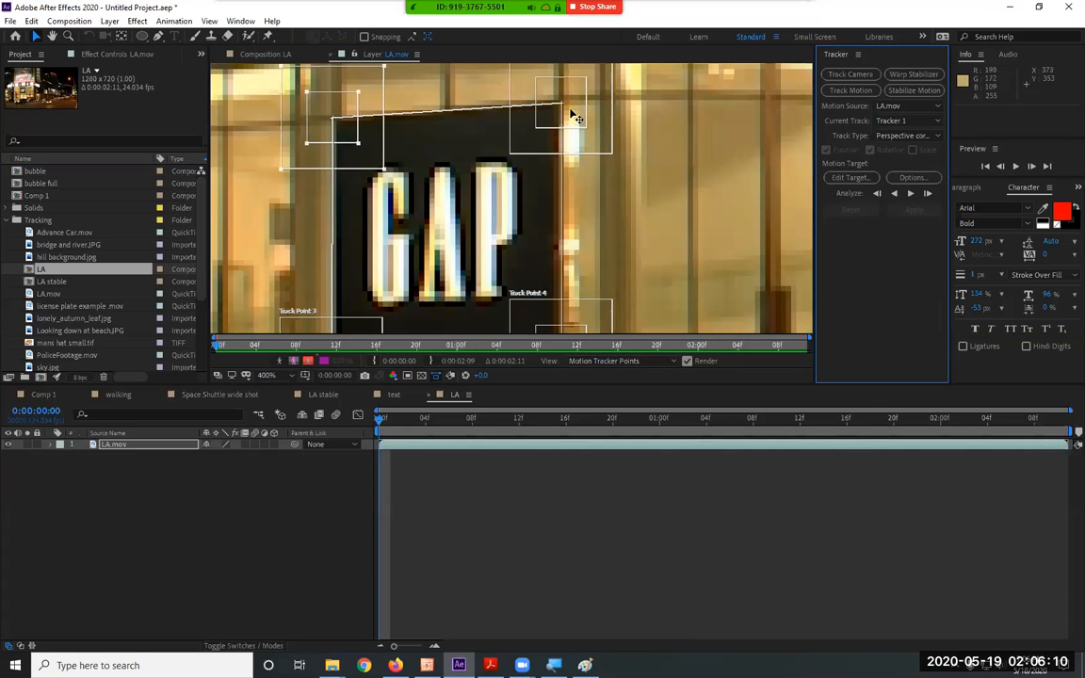
drag(582, 113, 581, 110)
scroll(637, 213, down, 1)
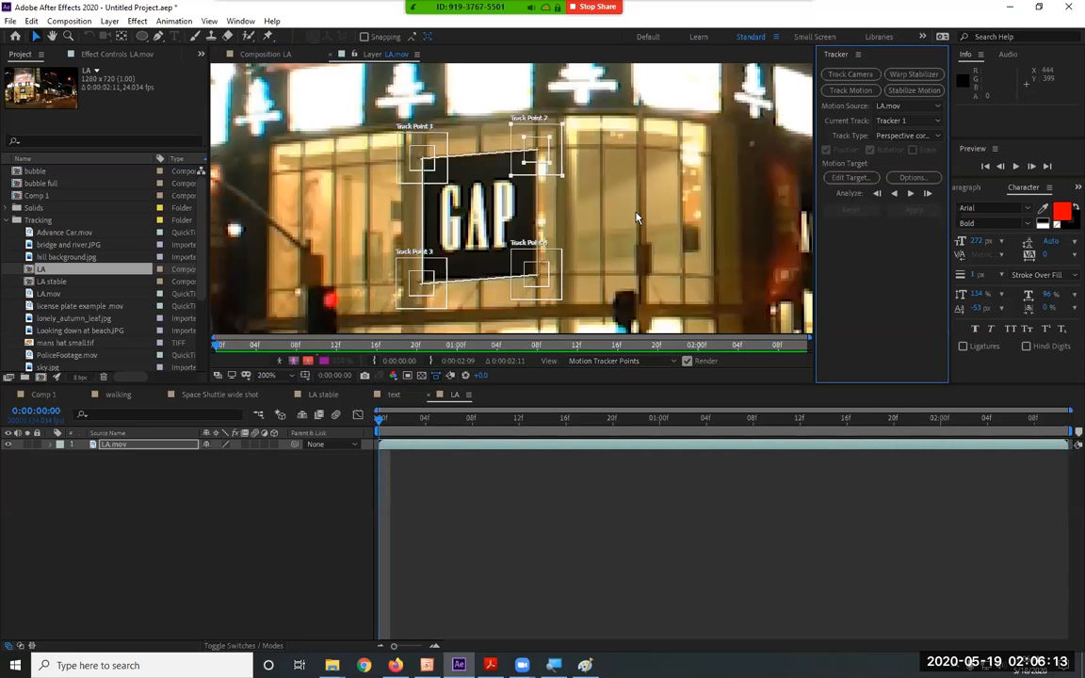
Step: Fine-tune track points 3 and 4 so they sit exactly on the GAP sign's lower corners
scroll(524, 285, up, 1)
key(space)
drag(525, 290, 560, 91)
click(542, 270)
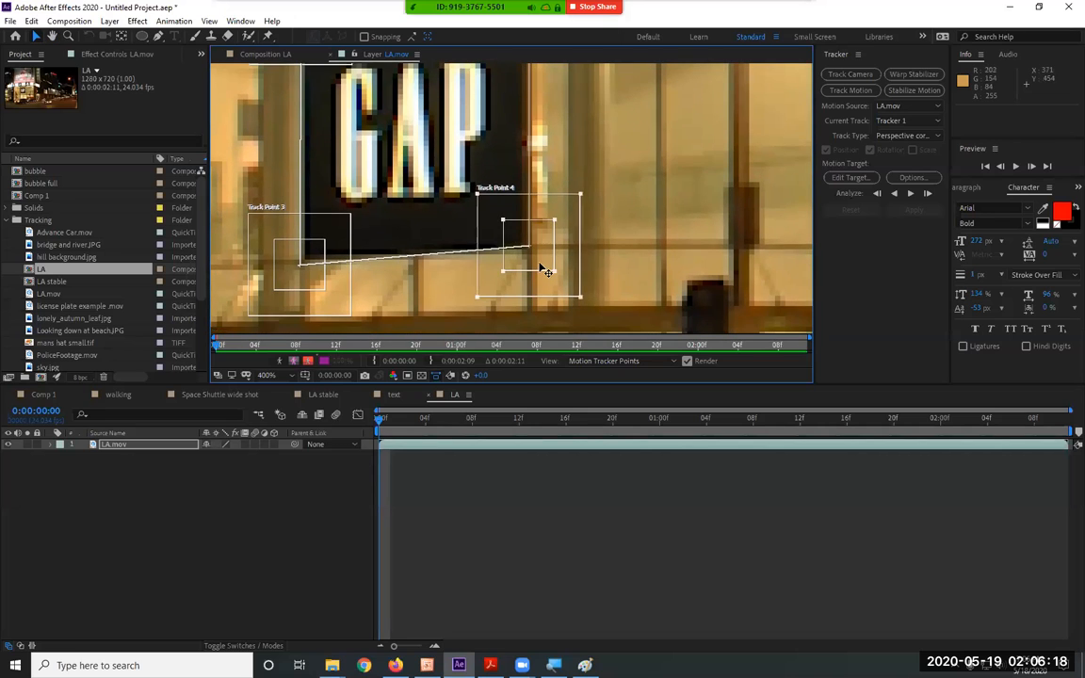
drag(298, 284, 300, 276)
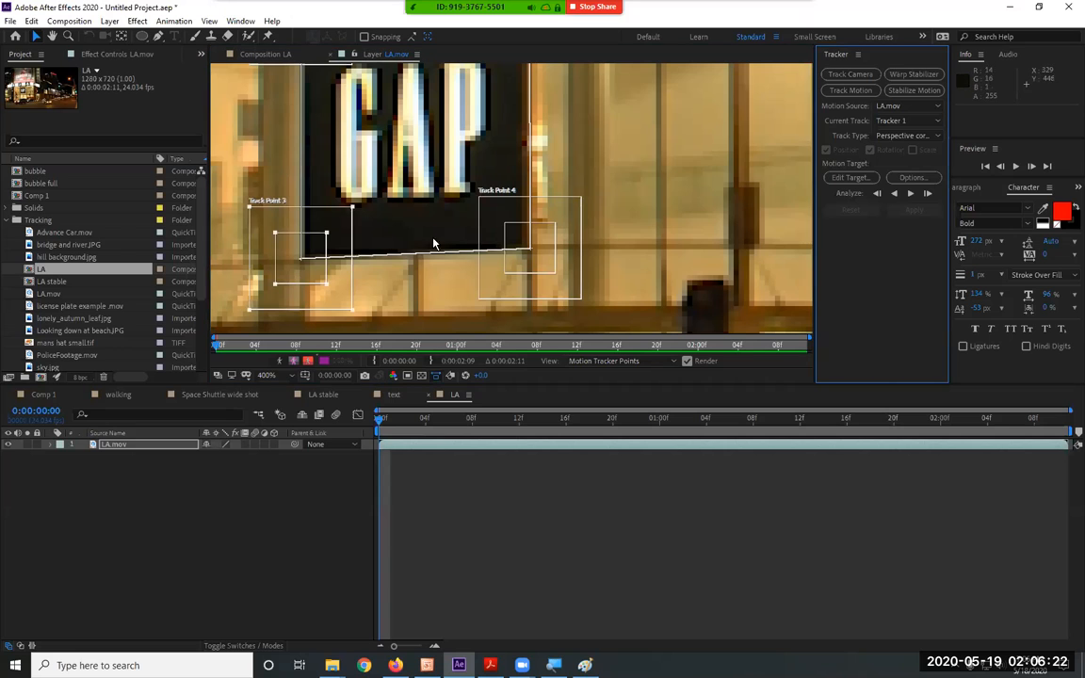
key(comma)
key(comma)
key(comma)
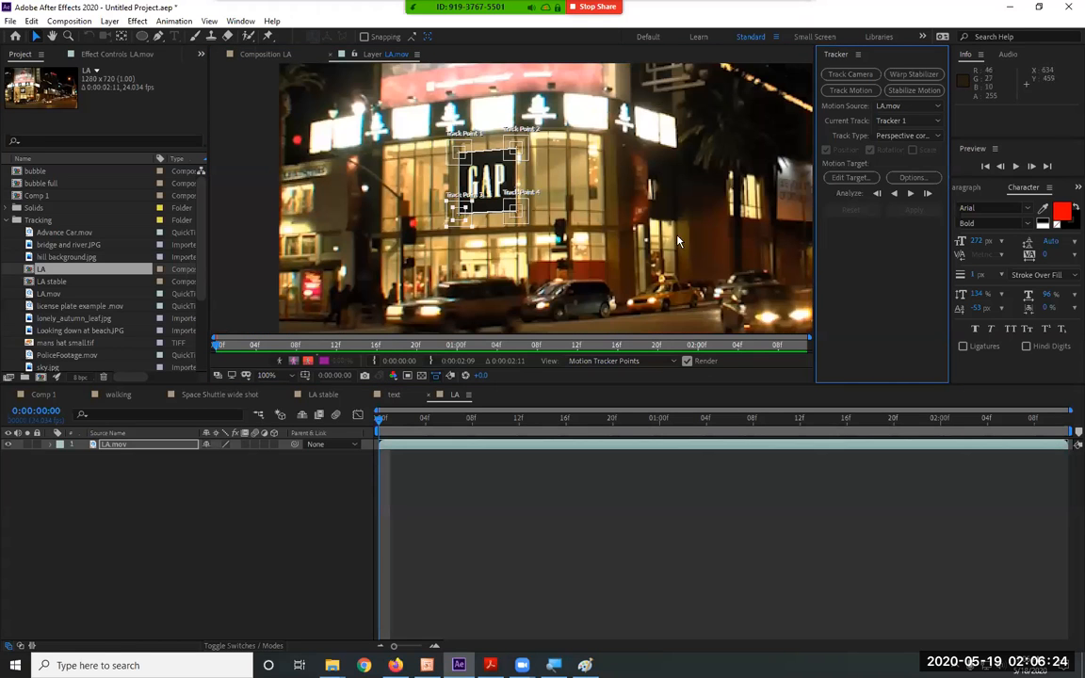
Step: Analyze the four corner track points forward through the whole LA.mov clip
click(910, 194)
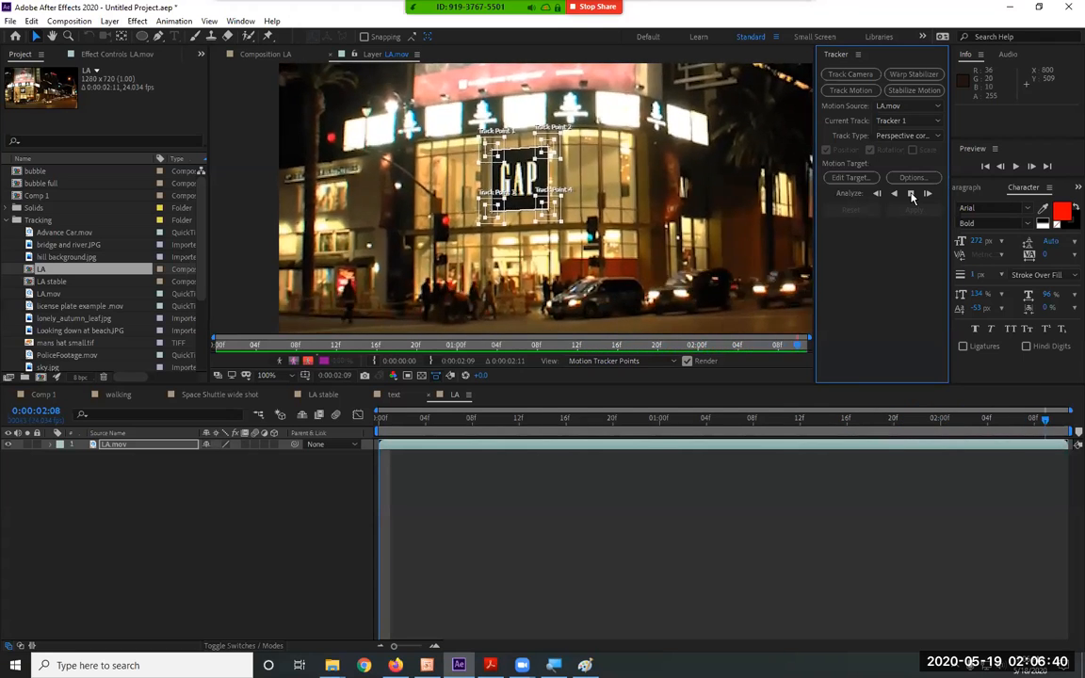
click(864, 179)
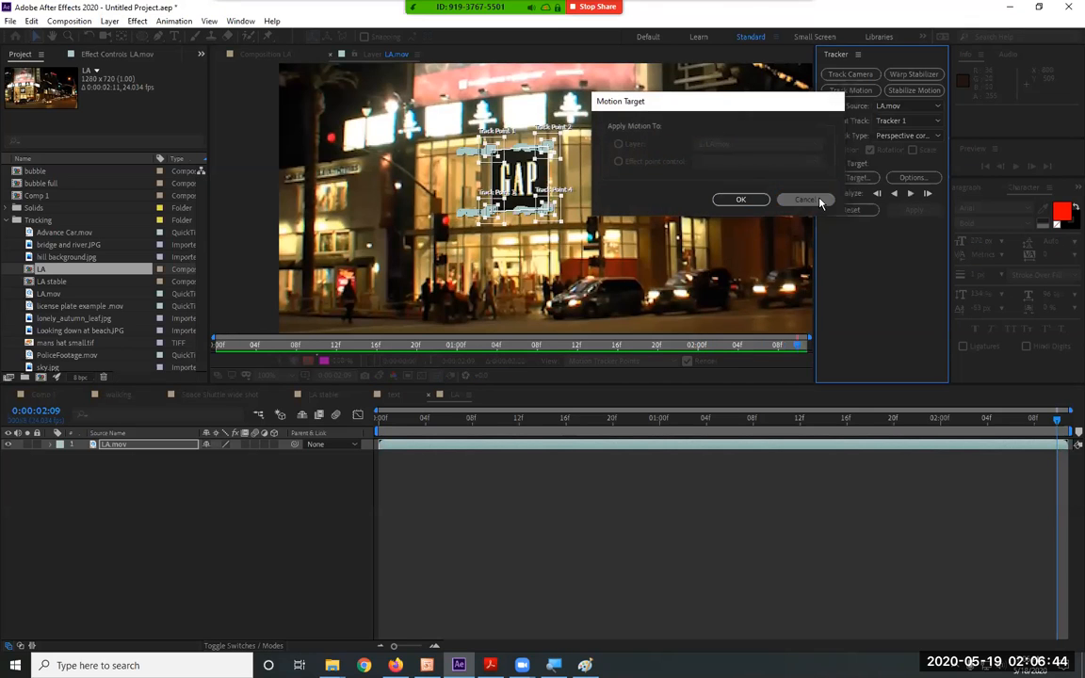
click(821, 201)
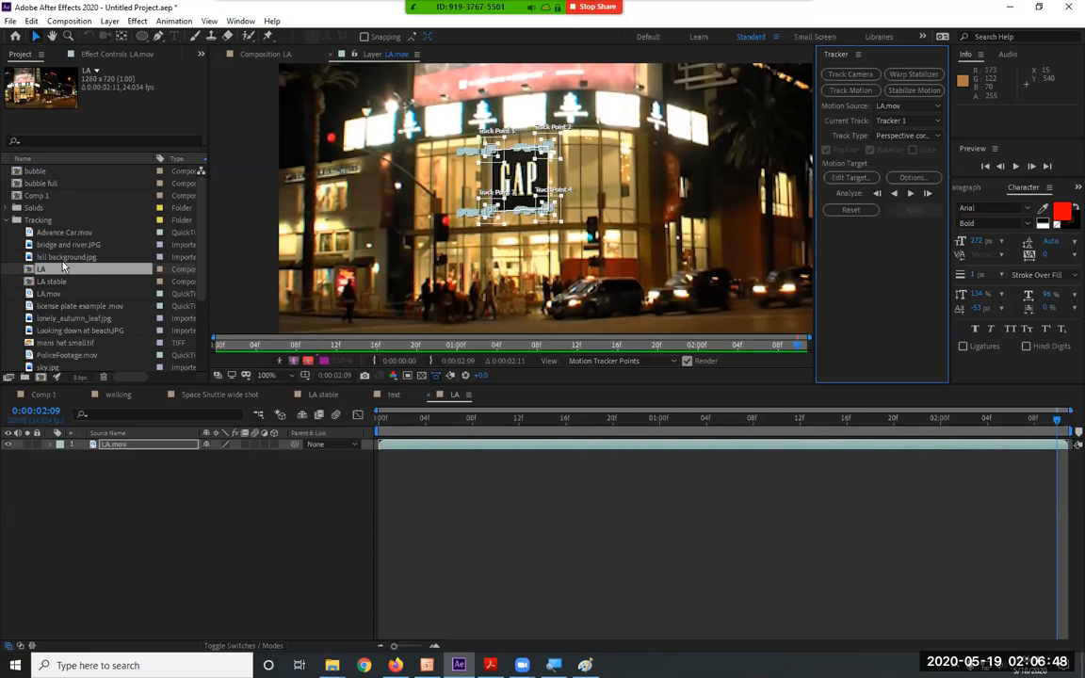
Step: Add the text composition to the LA timeline below LA.mov and set it as the track's motion target
scroll(66, 282, down, 3)
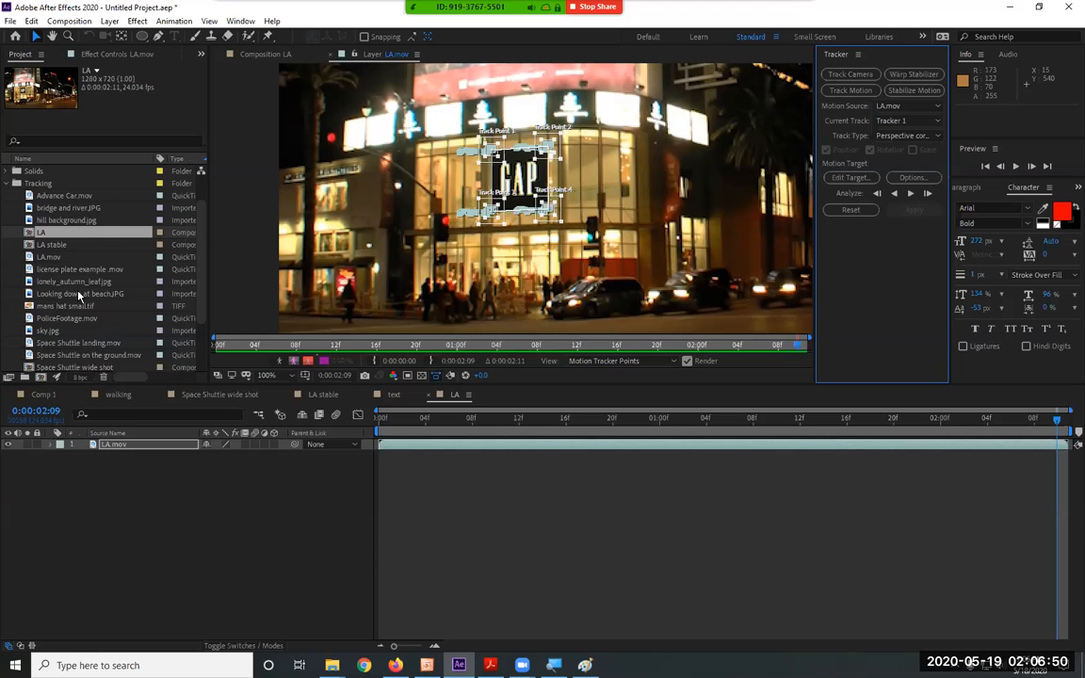
drag(42, 333, 80, 600)
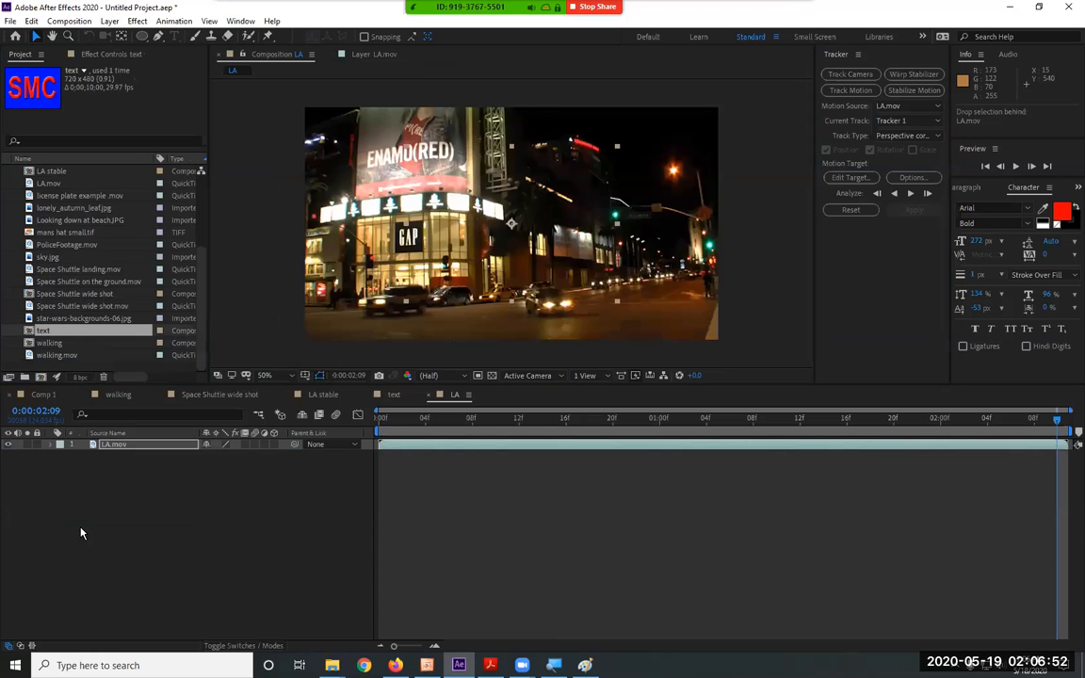
click(150, 443)
click(374, 54)
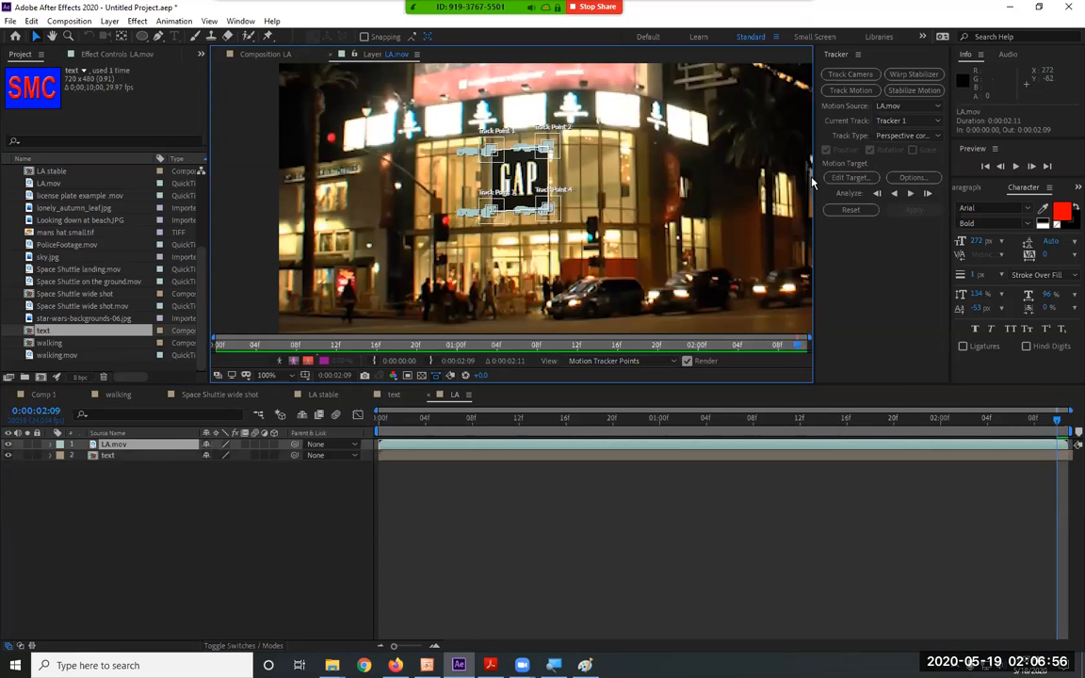
click(869, 179)
click(756, 144)
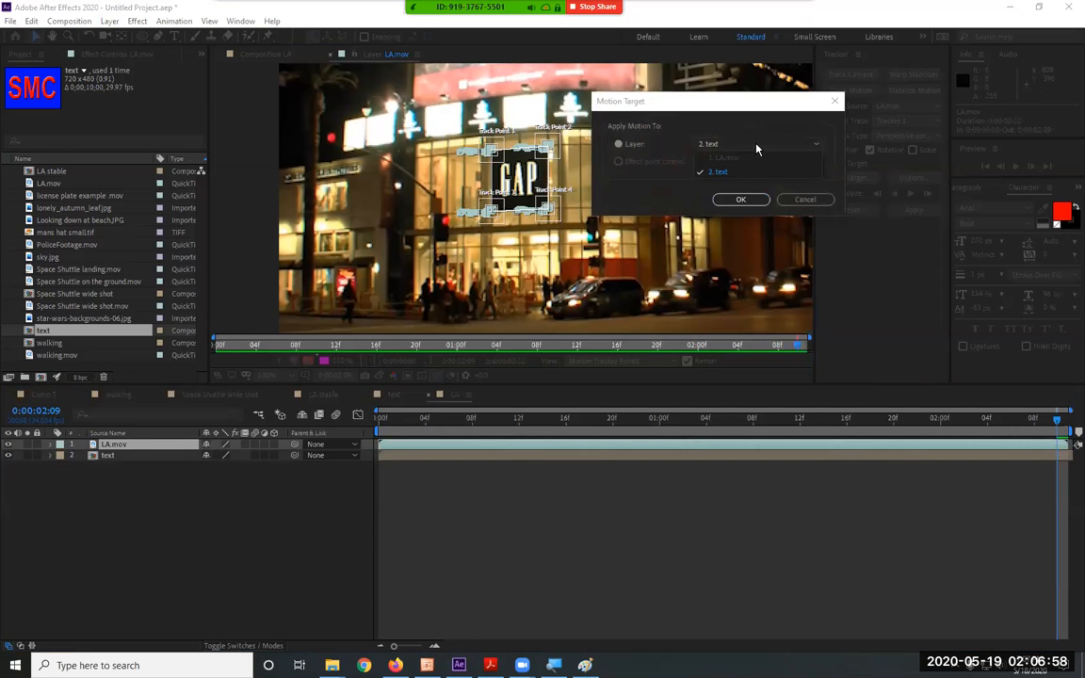
click(722, 174)
click(740, 199)
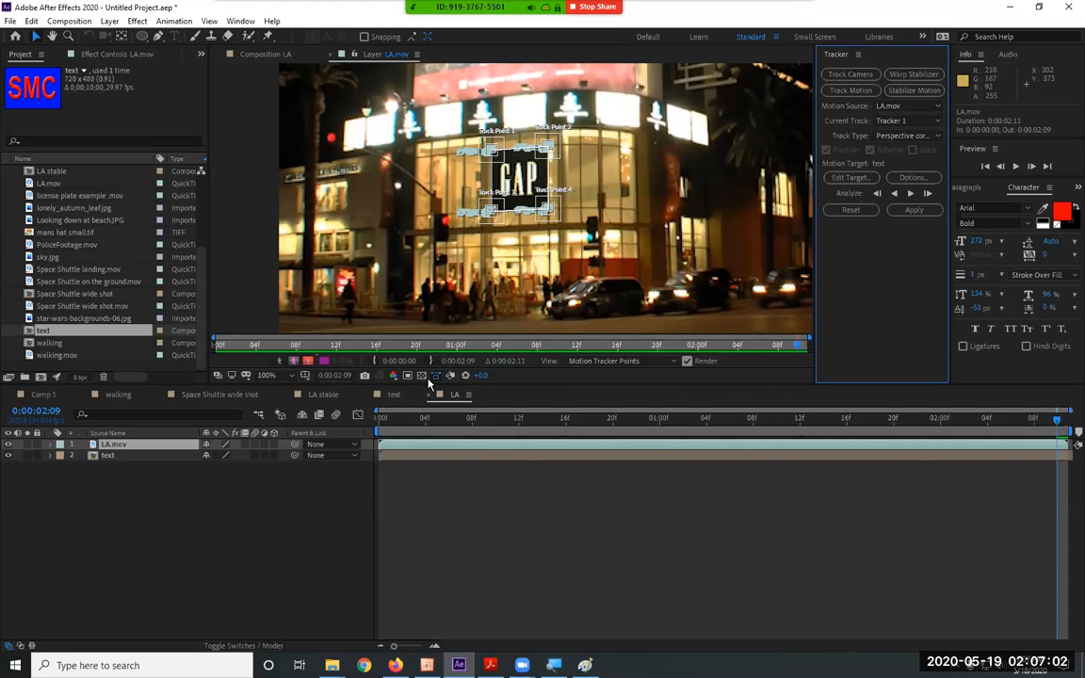
Step: Scrub through the LA clip and check how closely the track points follow the GAP sign's corners
drag(393, 422, 320, 423)
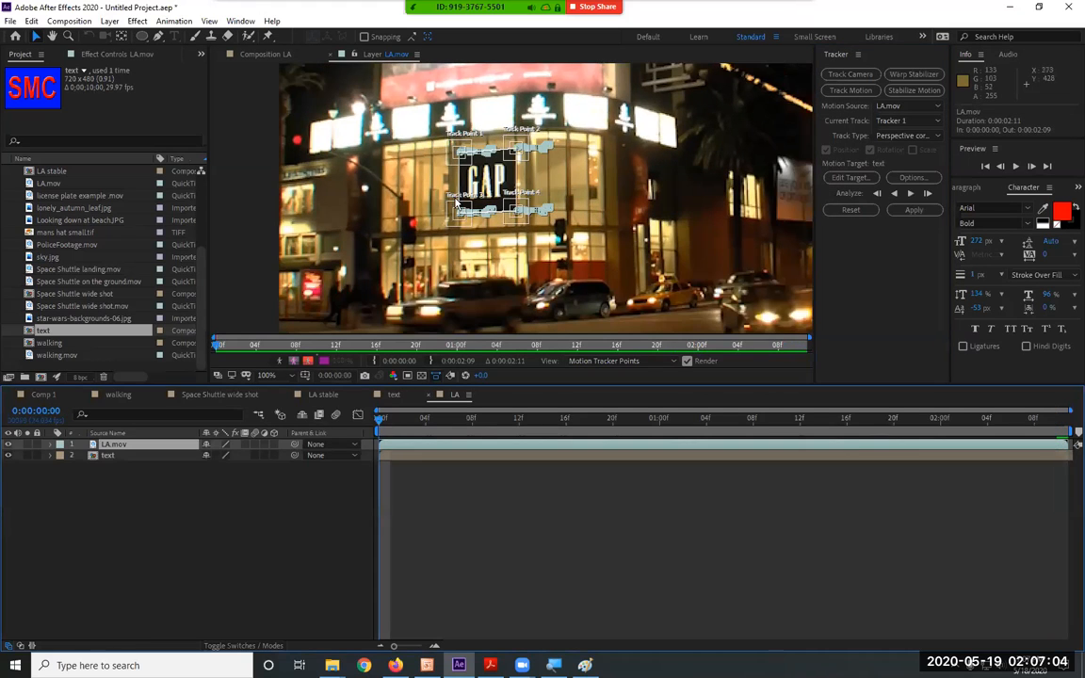
key(space)
key(space)
drag(464, 420, 791, 423)
scroll(563, 174, up, 2)
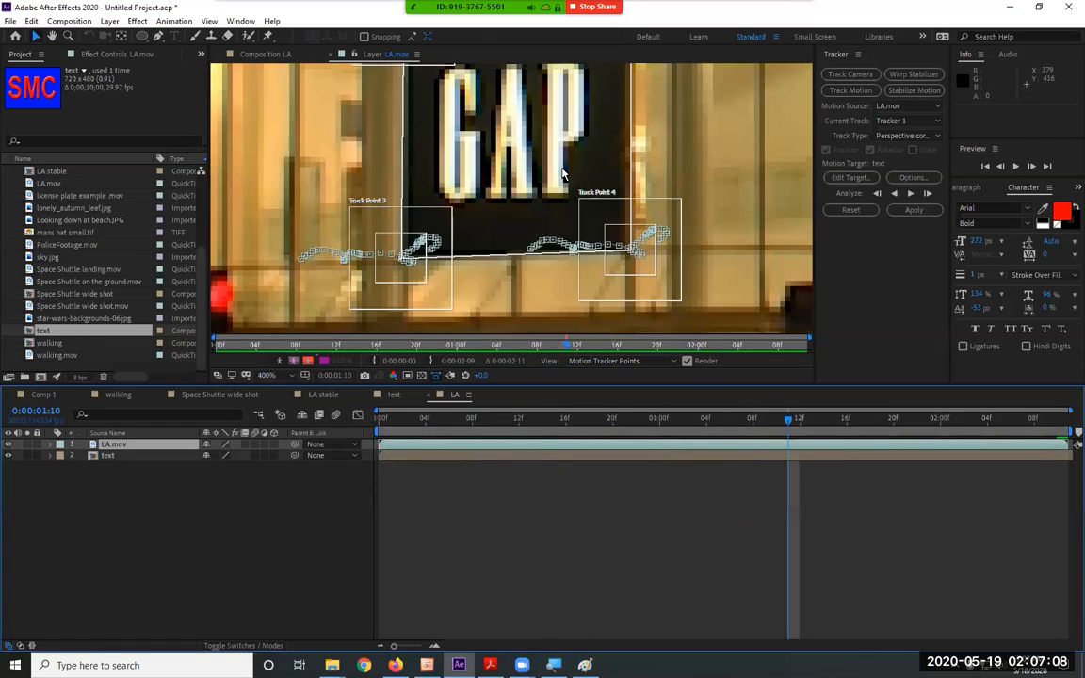
drag(544, 424, 373, 423)
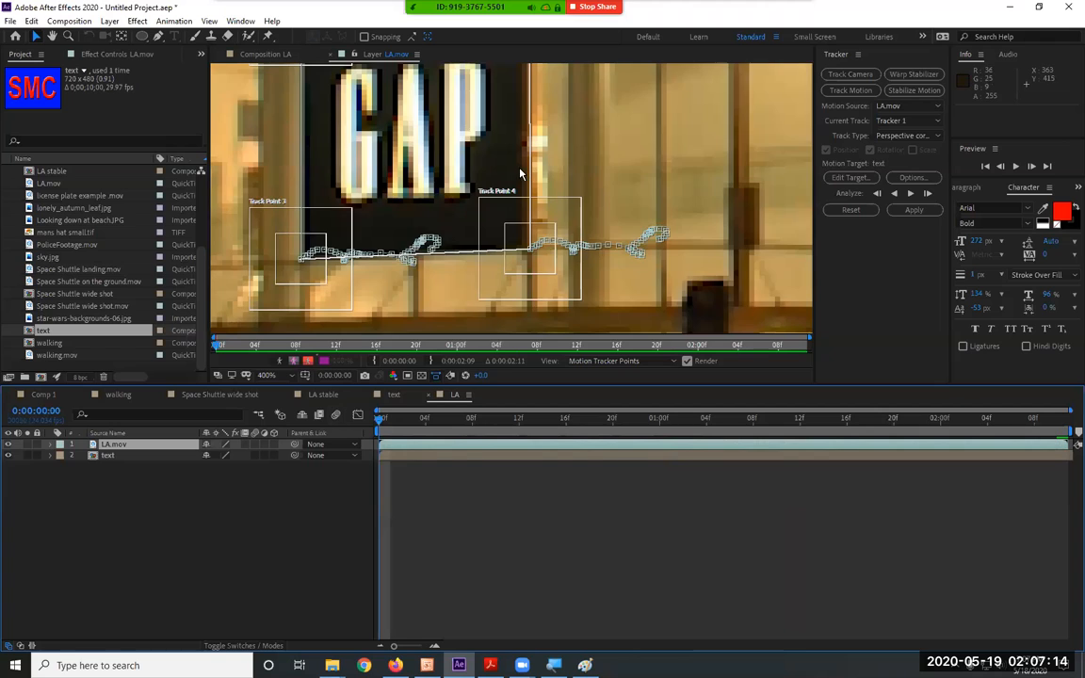
scroll(520, 173, down, 2)
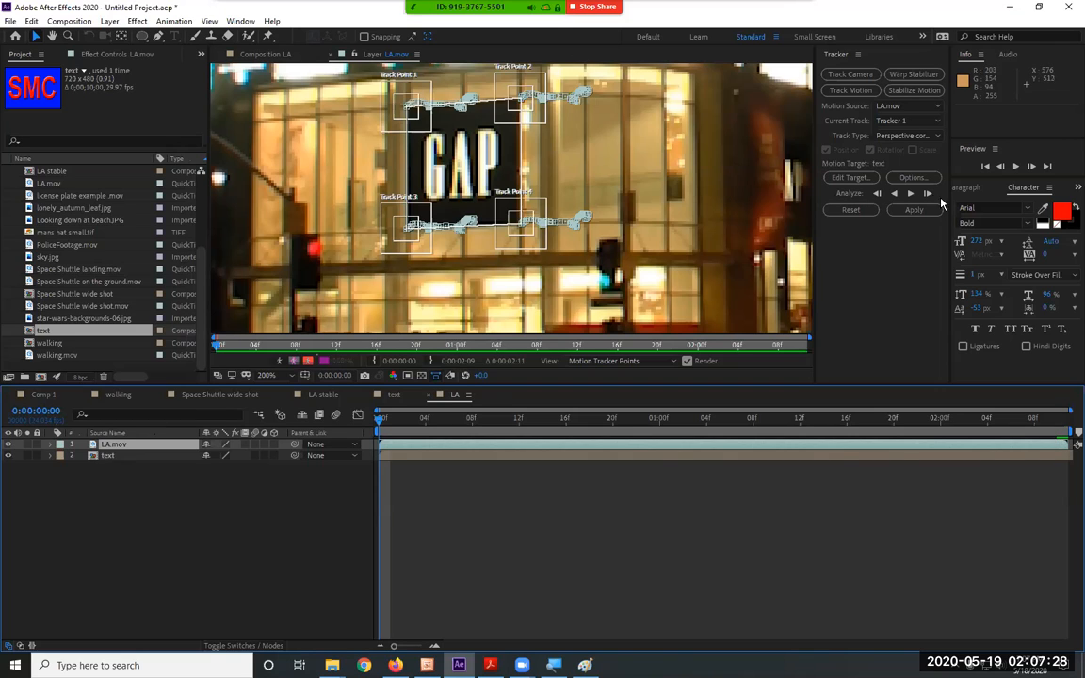
Step: Apply the perspective corner-pin track to the text layer and preview it stacked above LA.mov in the LA composition
click(913, 210)
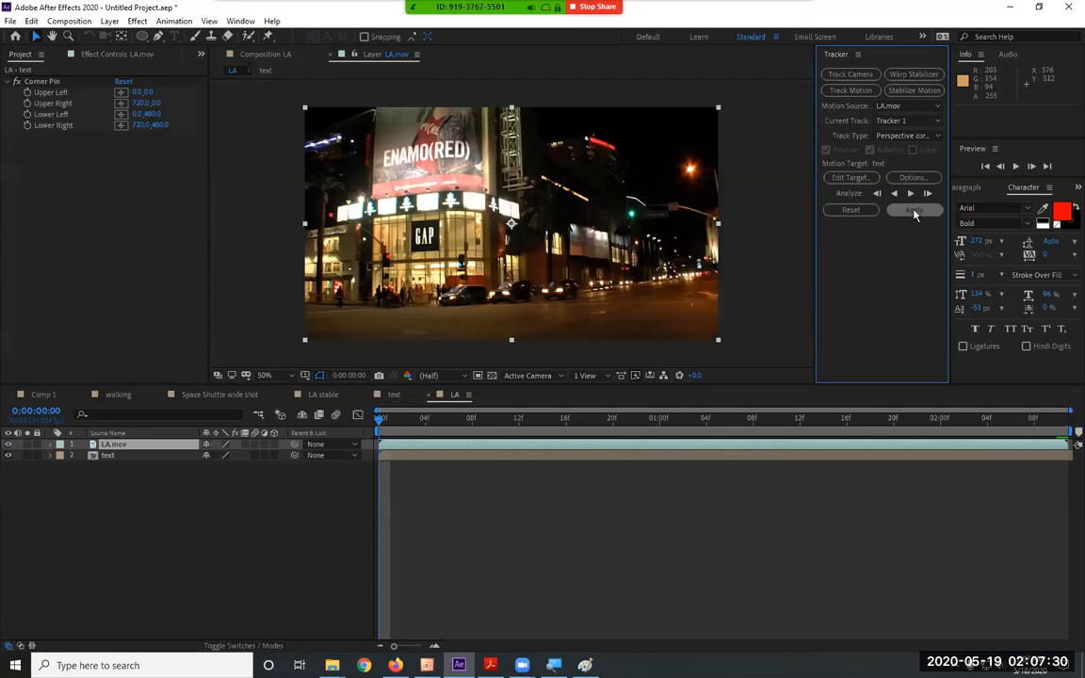
click(52, 456)
drag(126, 484, 125, 489)
click(76, 479)
click(106, 433)
drag(117, 448, 120, 494)
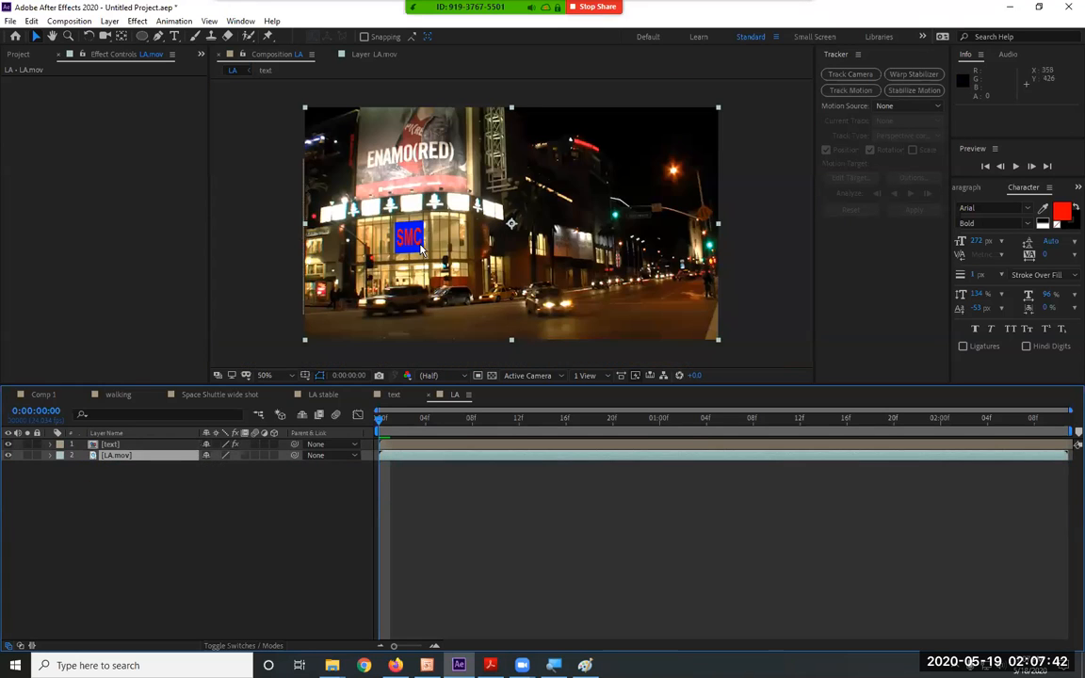
click(274, 256)
key(space)
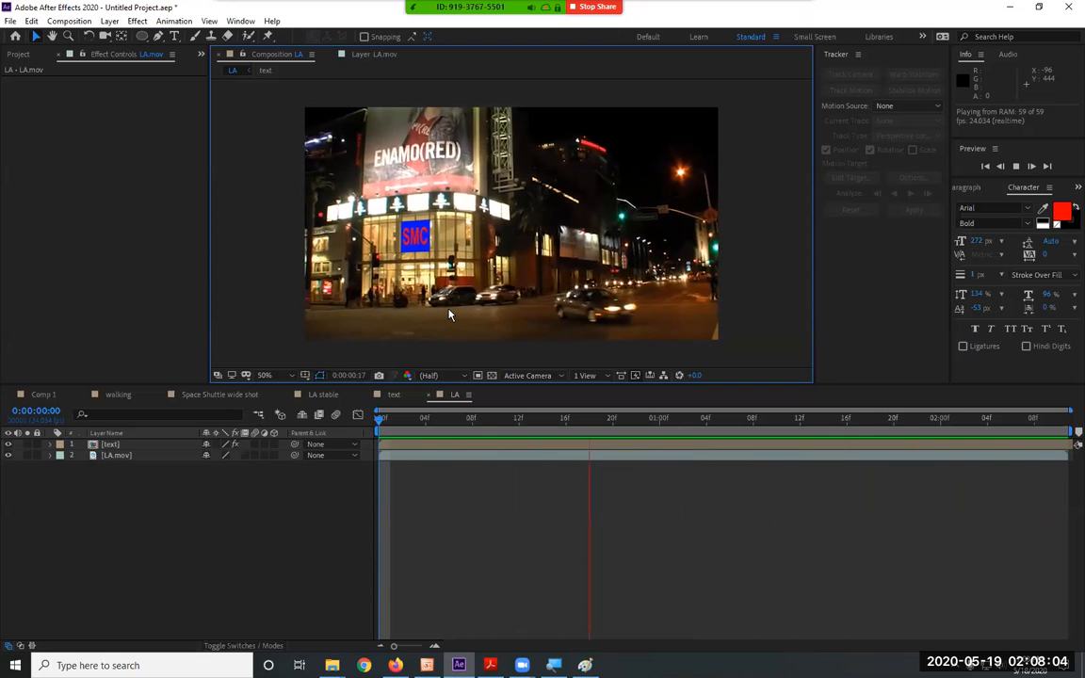
Step: Change the fill color of the SMC text in the text composition to turquoise 00FFC0
double_click(114, 445)
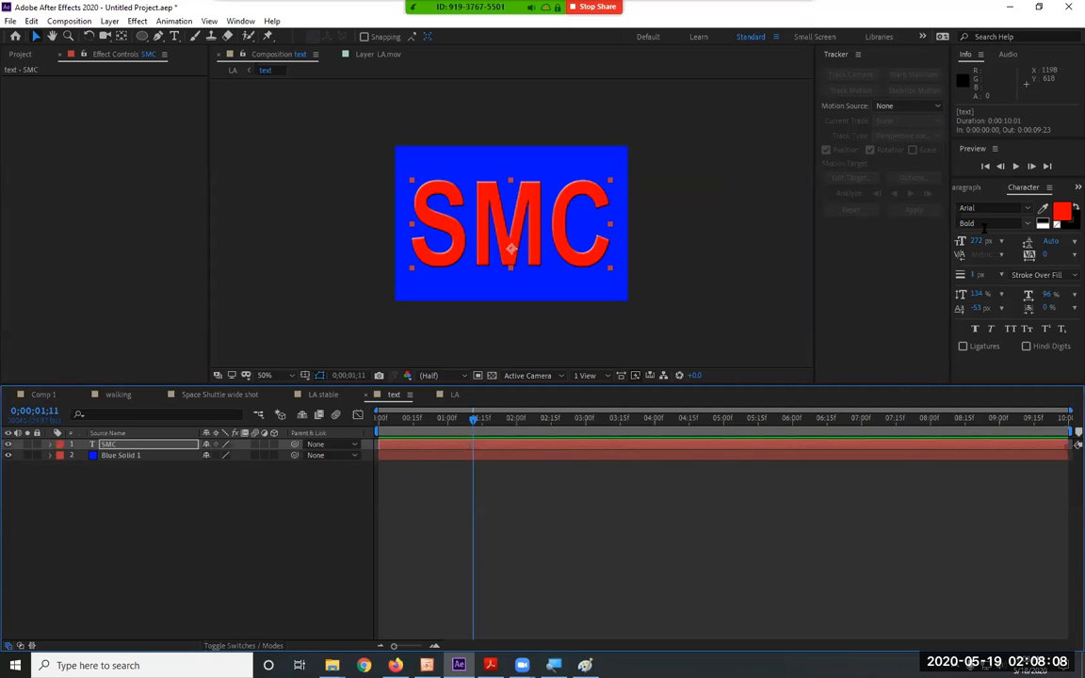
click(1059, 212)
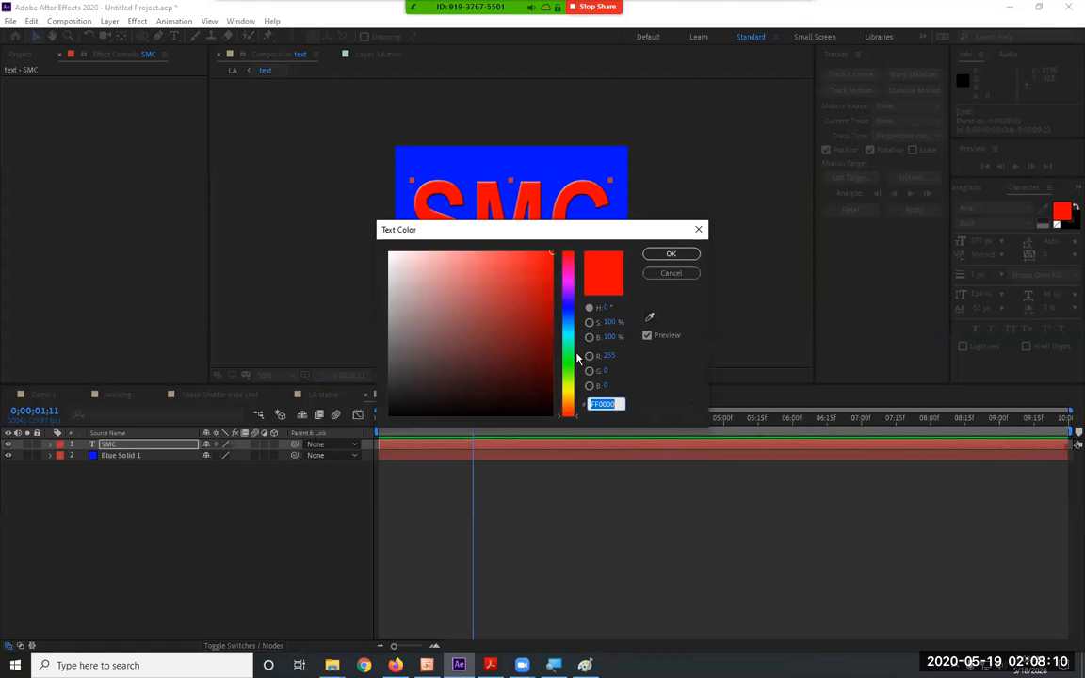
click(671, 254)
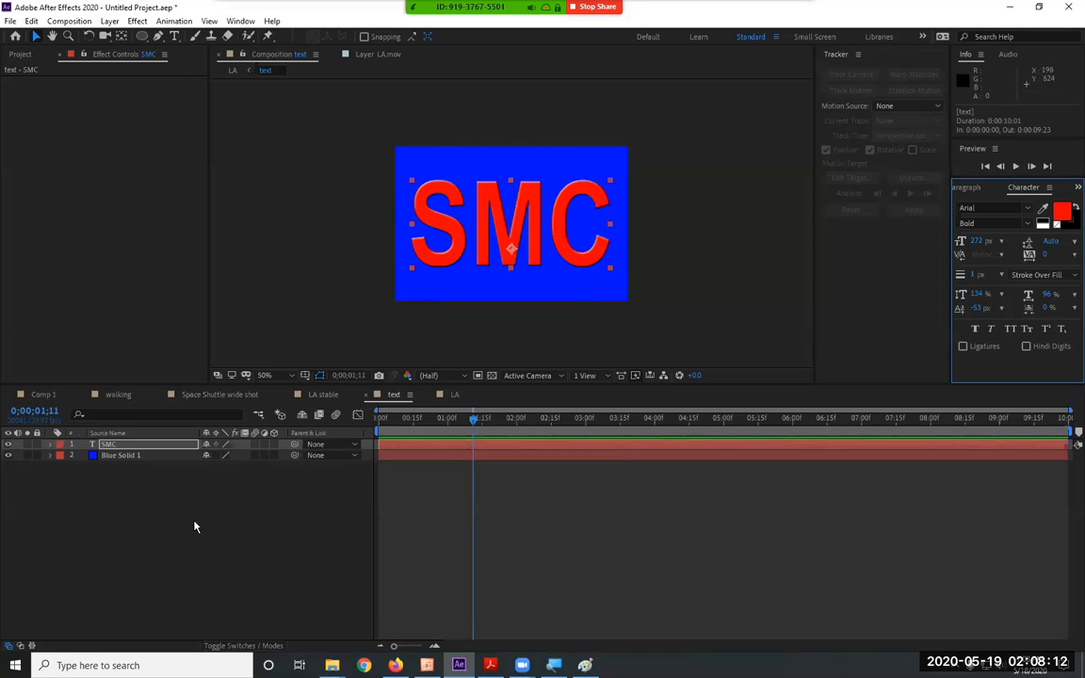
double_click(92, 450)
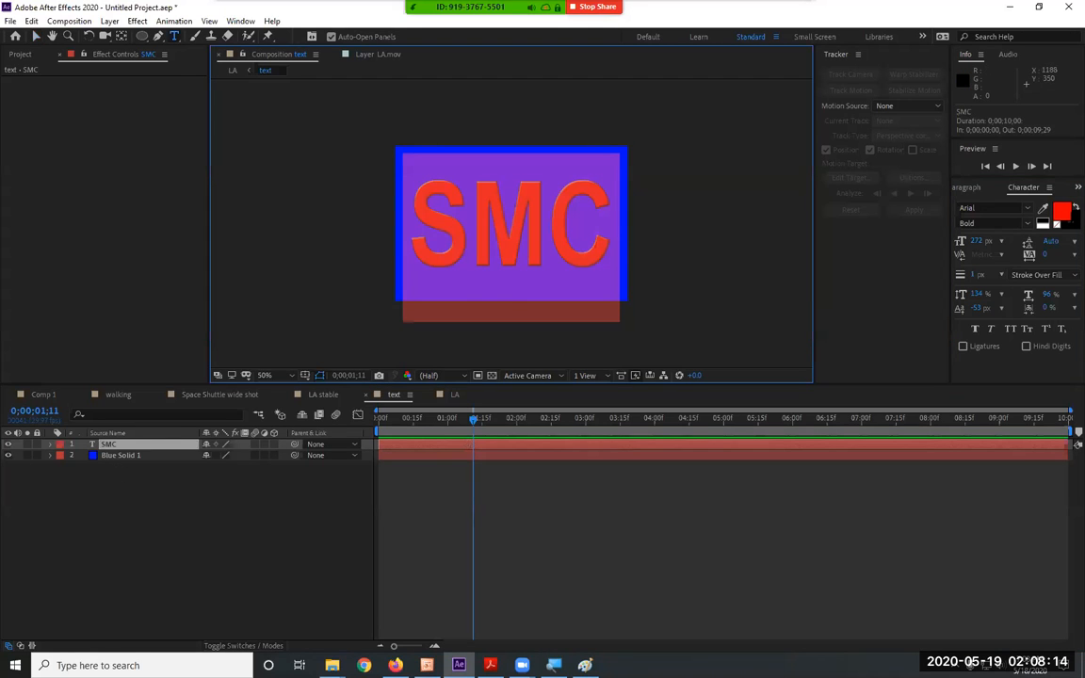
click(1059, 213)
click(574, 342)
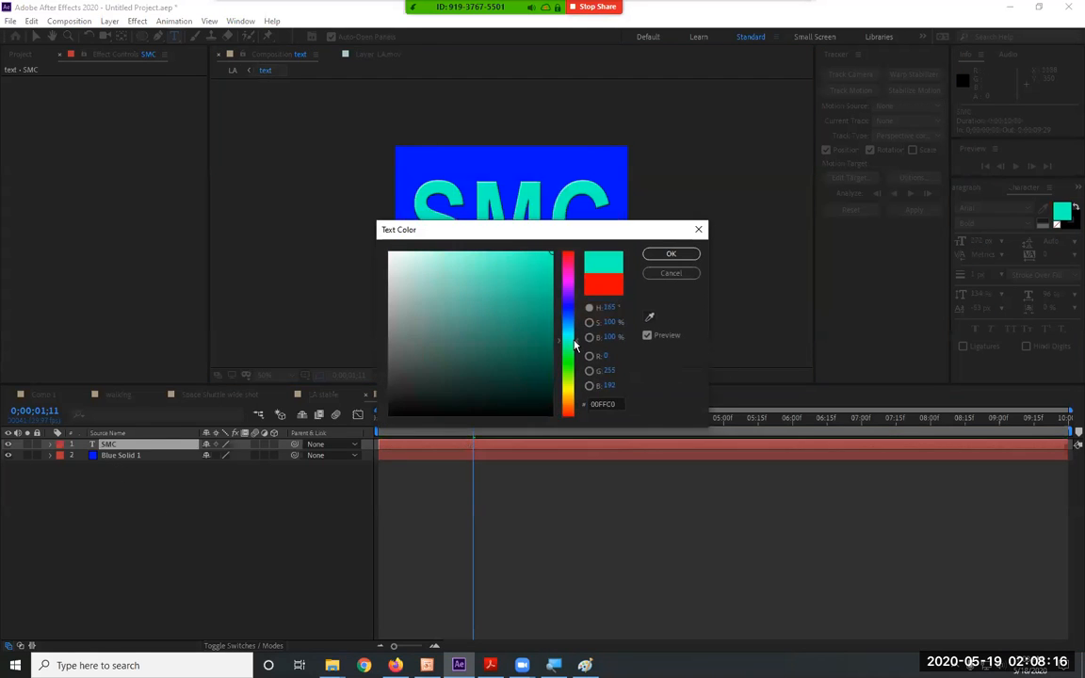
click(671, 255)
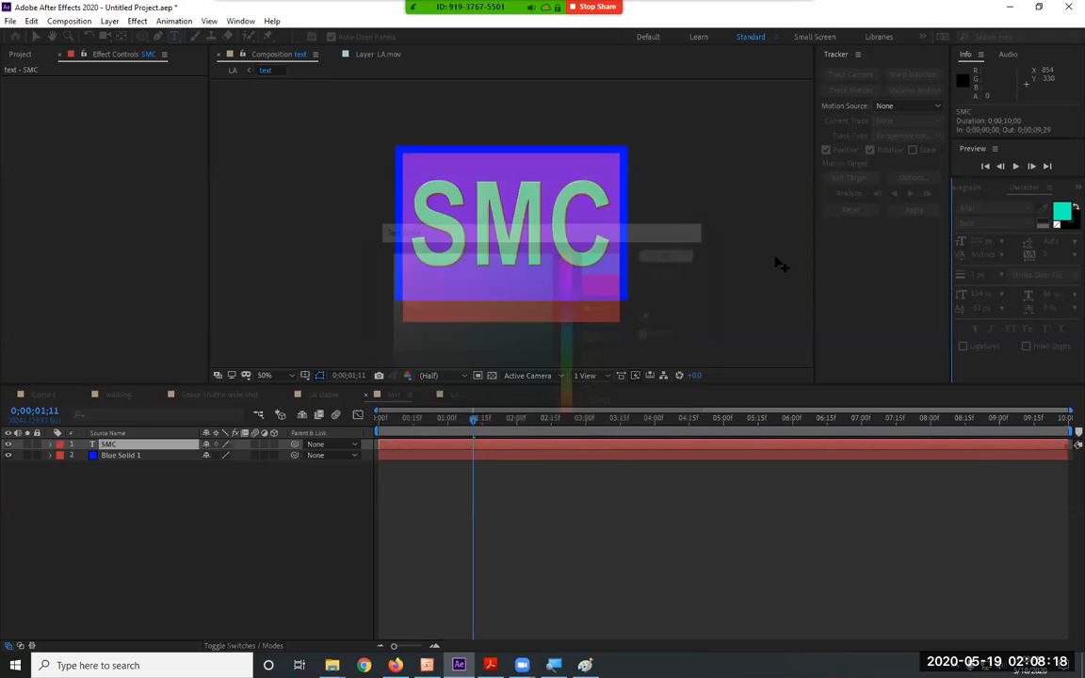
click(256, 499)
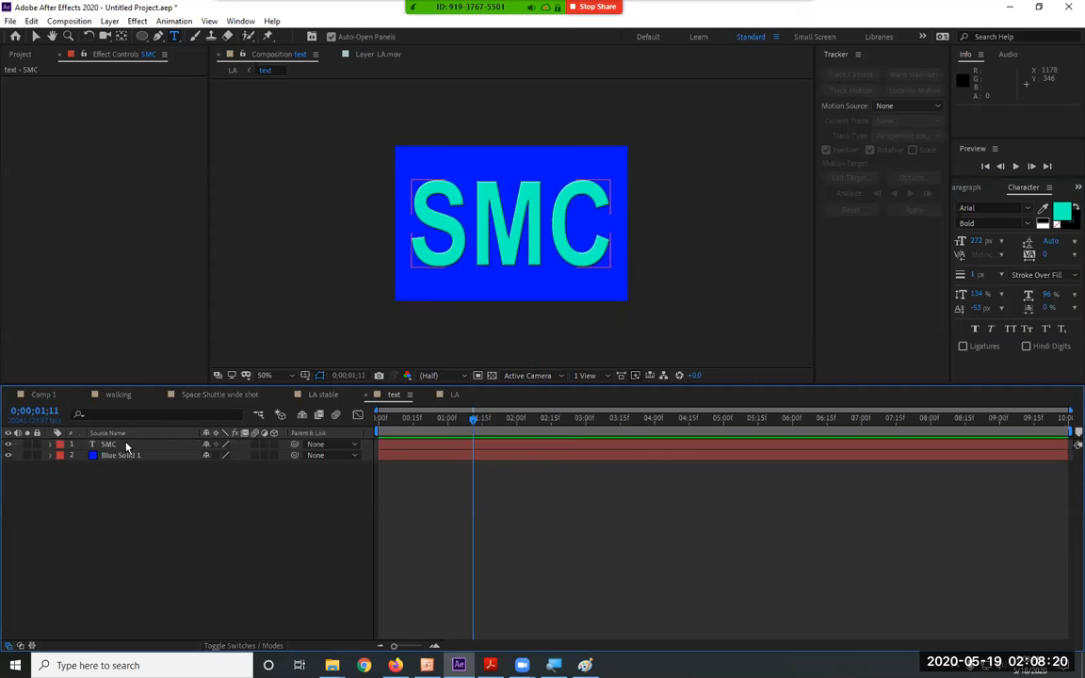
Step: Play back the LA composition to check the recolored SMC sign on the building
click(322, 398)
click(454, 394)
key(space)
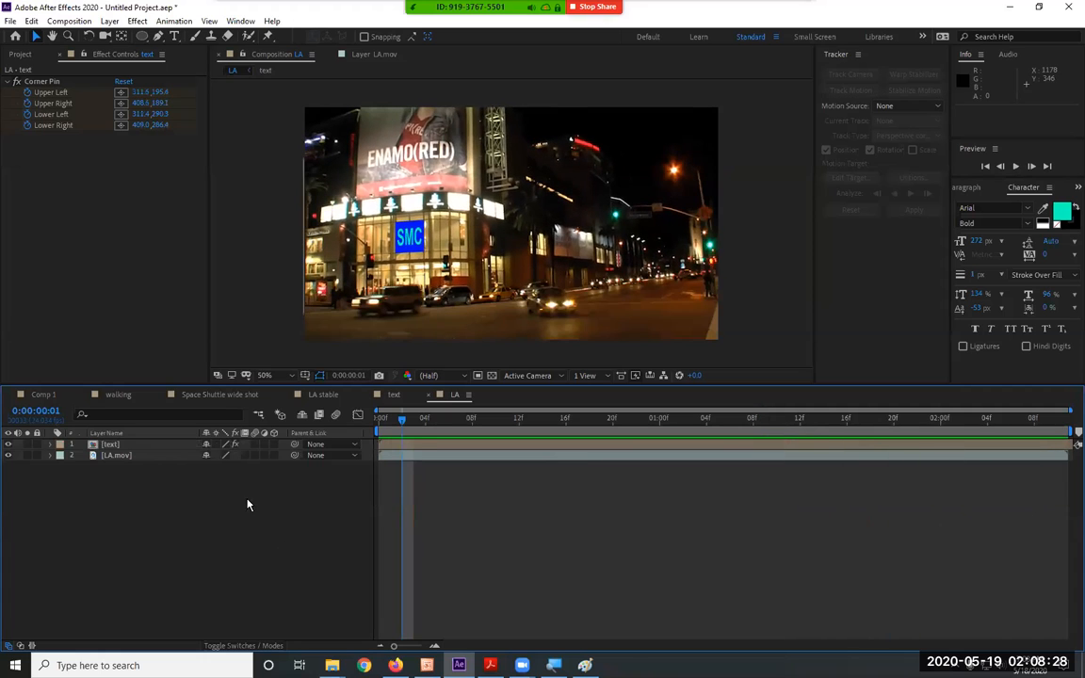
Step: Add PoliceFootage.mov to the text composition above the SMC text and scale it to 69%
click(393, 395)
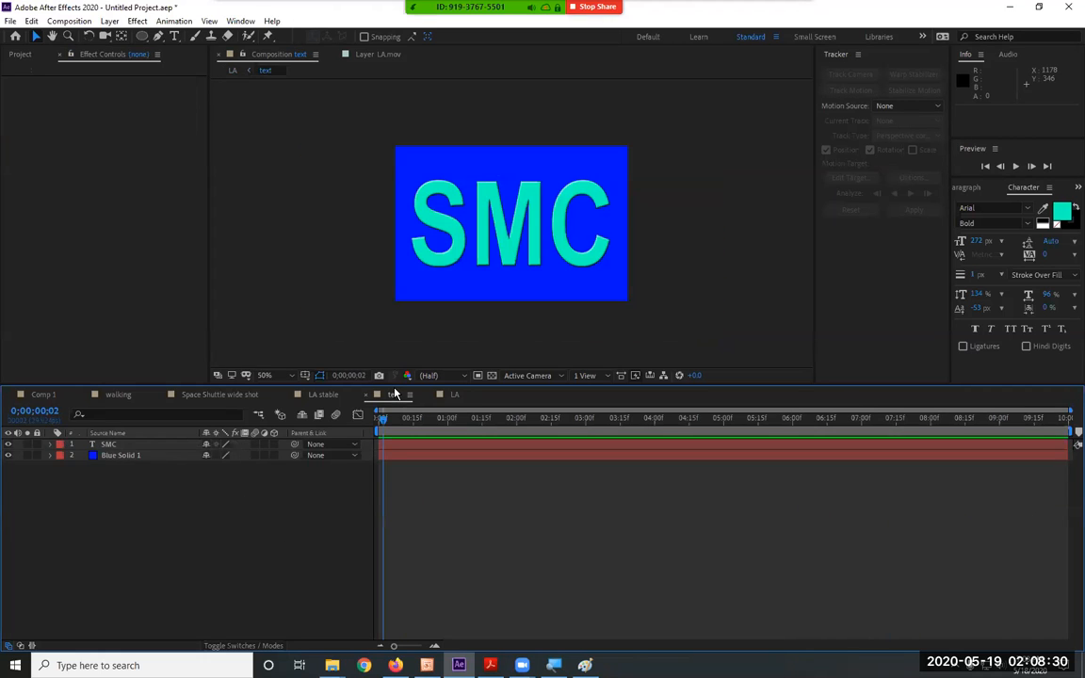
click(11, 55)
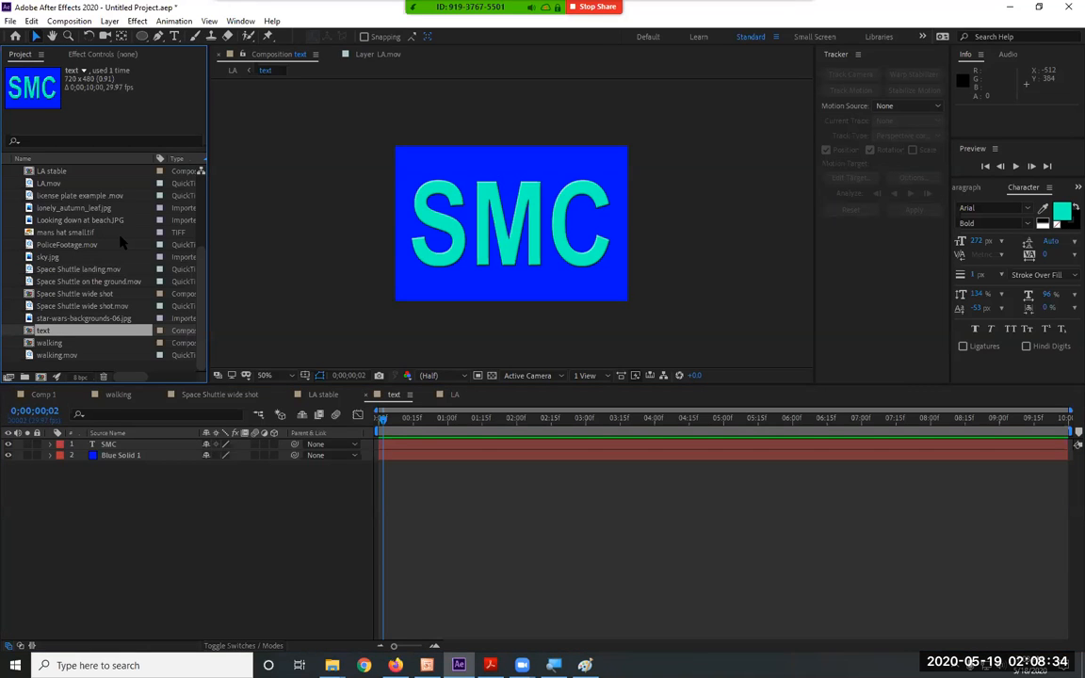
drag(66, 246, 542, 228)
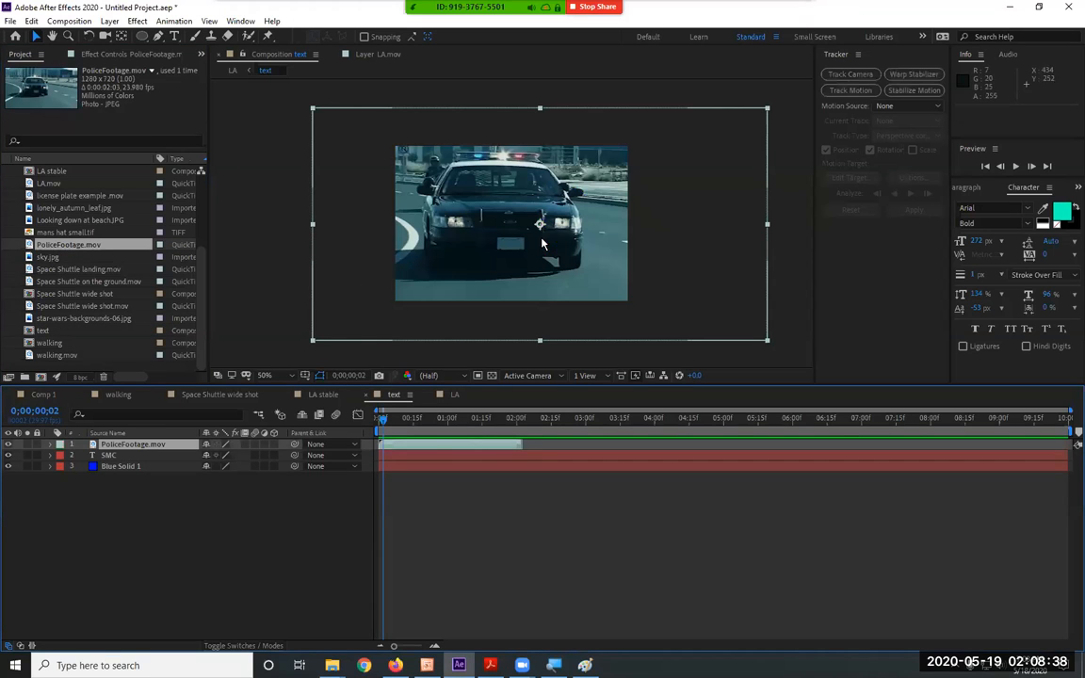
key(s)
key(w)
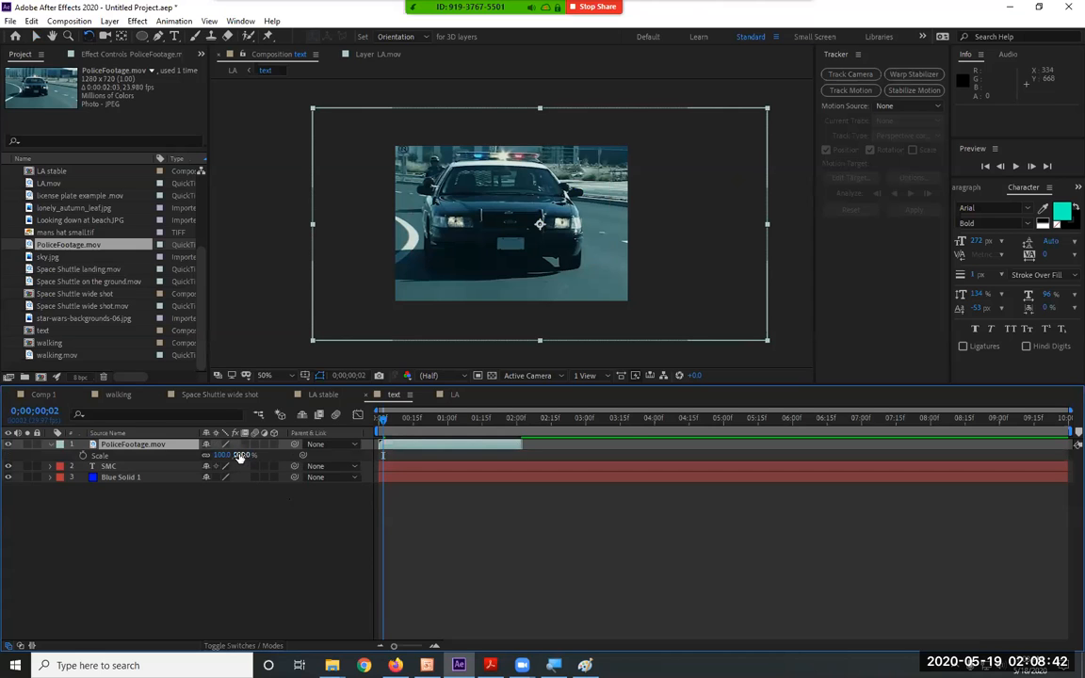
drag(242, 456, 213, 457)
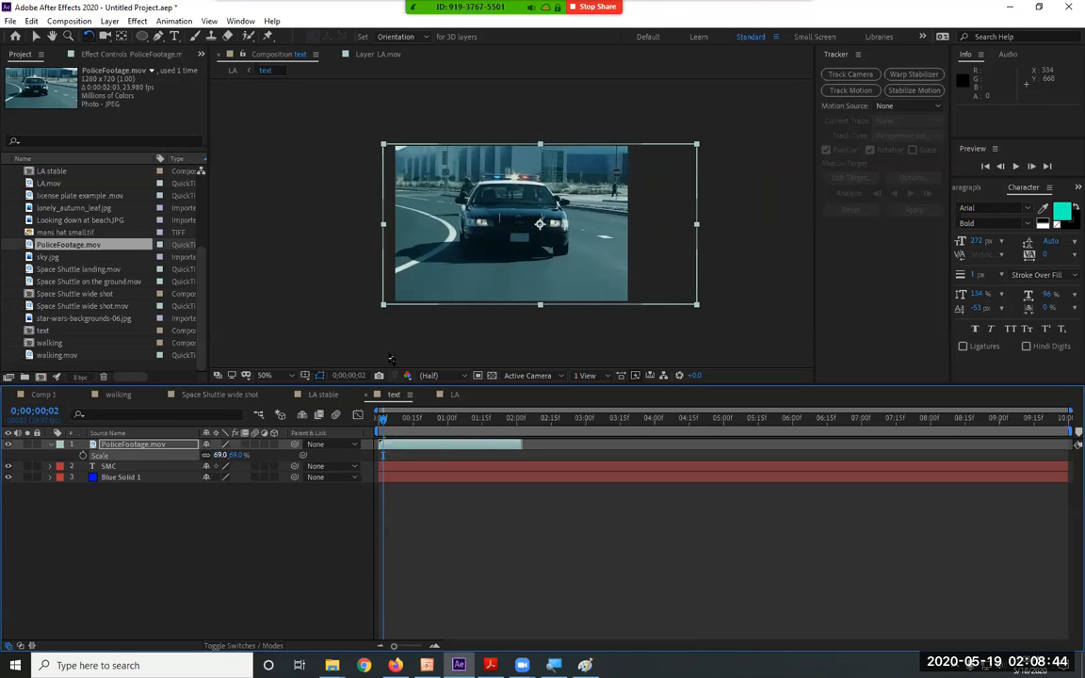
Step: Undo the accidental rotation of the PoliceFootage.mov layer and move the layer to position 392, 238
mouse_move(649, 264)
mouse_down()
mouse_move(652, 253)
mouse_move(652, 264)
mouse_up()
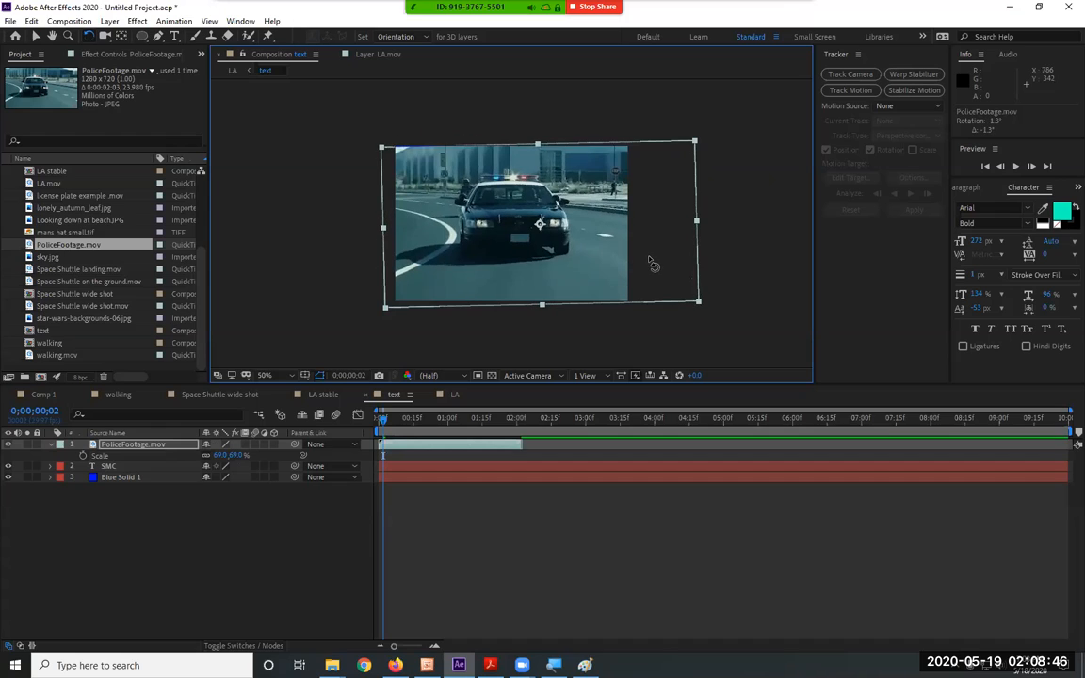
key(ctrl+z)
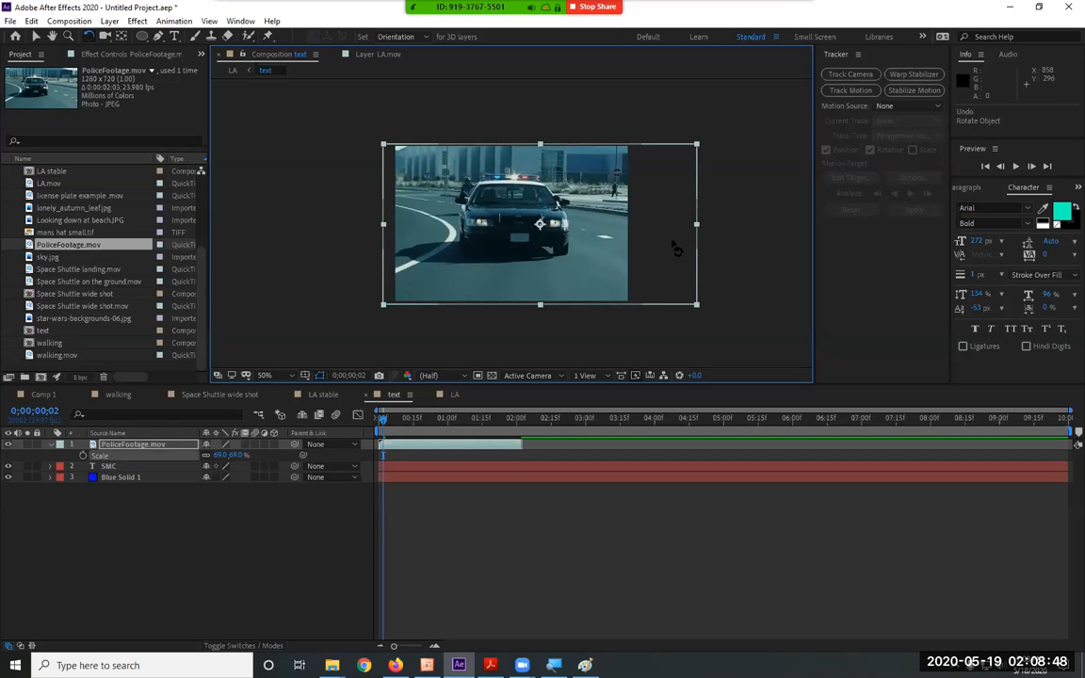
click(34, 36)
drag(649, 247, 634, 243)
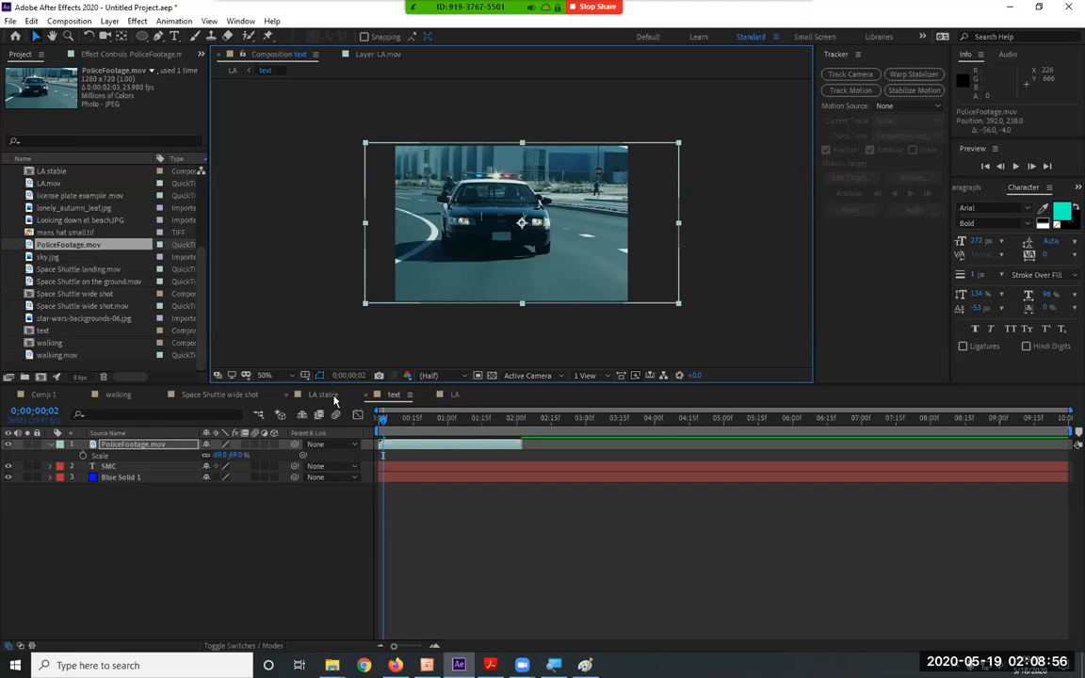
Step: Play the LA composition from the first frame to check the police footage on the tracked sign
click(453, 395)
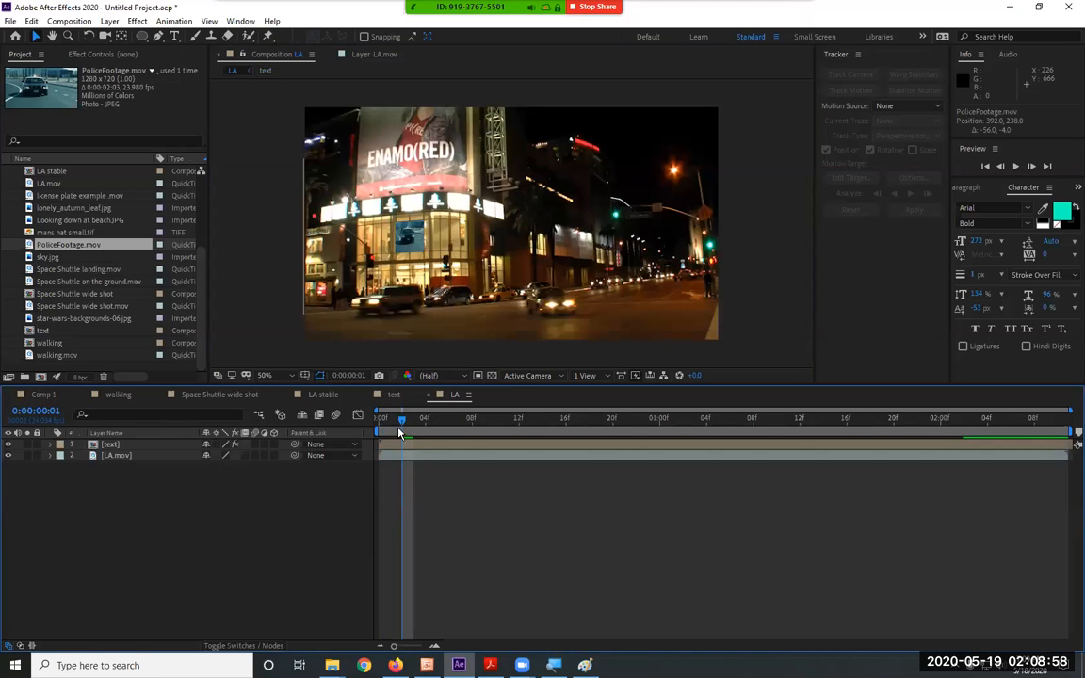
drag(399, 429, 381, 428)
click(412, 238)
key(space)
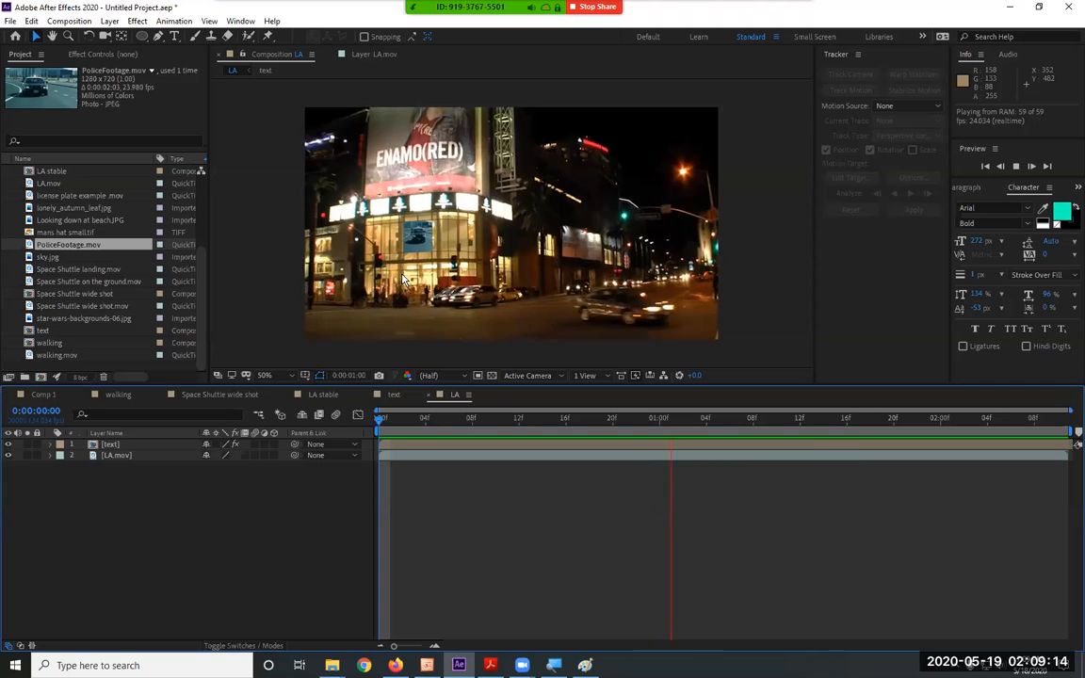
Step: Delete the PoliceFootage.mov layer from the text composition
click(396, 395)
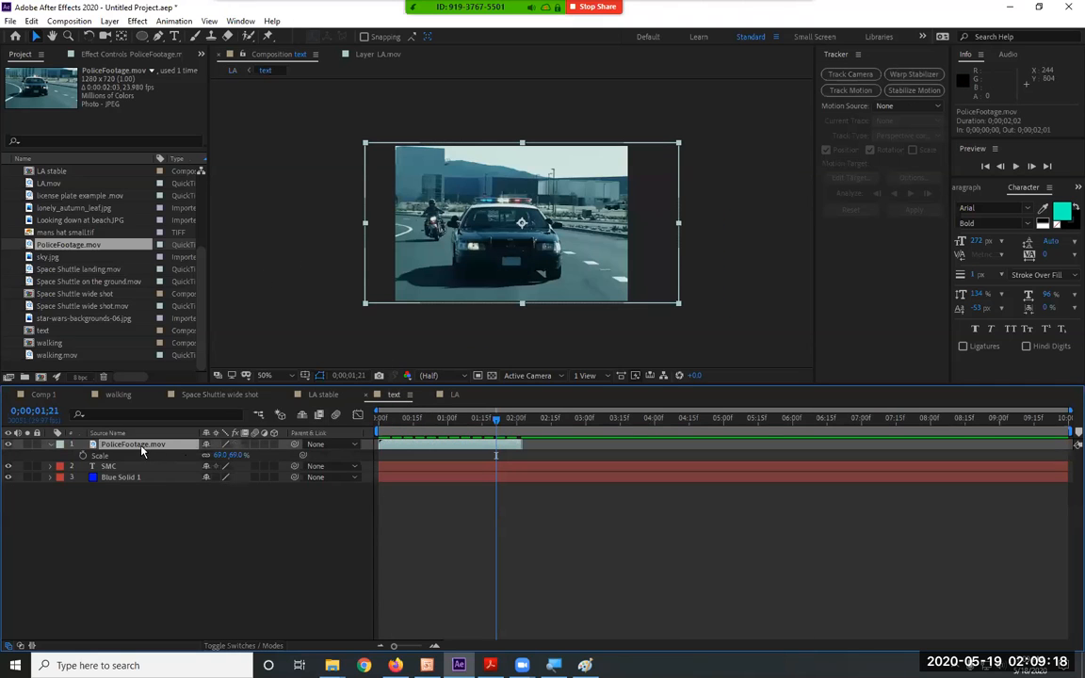
key(Delete)
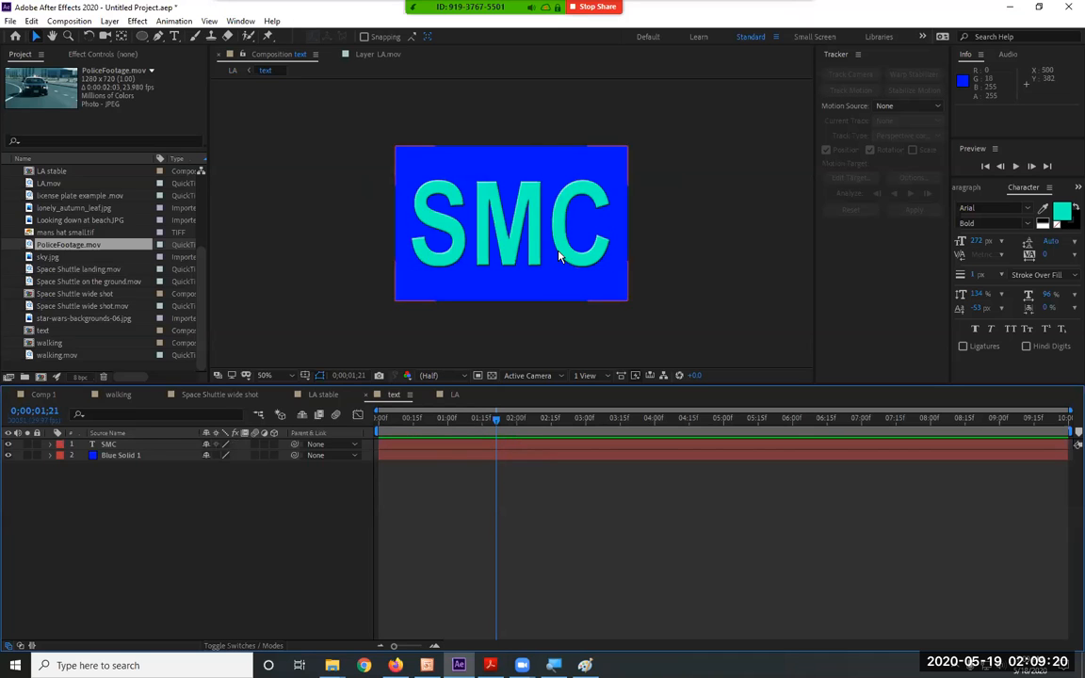
Step: Change the blue solid layer in the text composition to yellow, color FFEA00
click(454, 394)
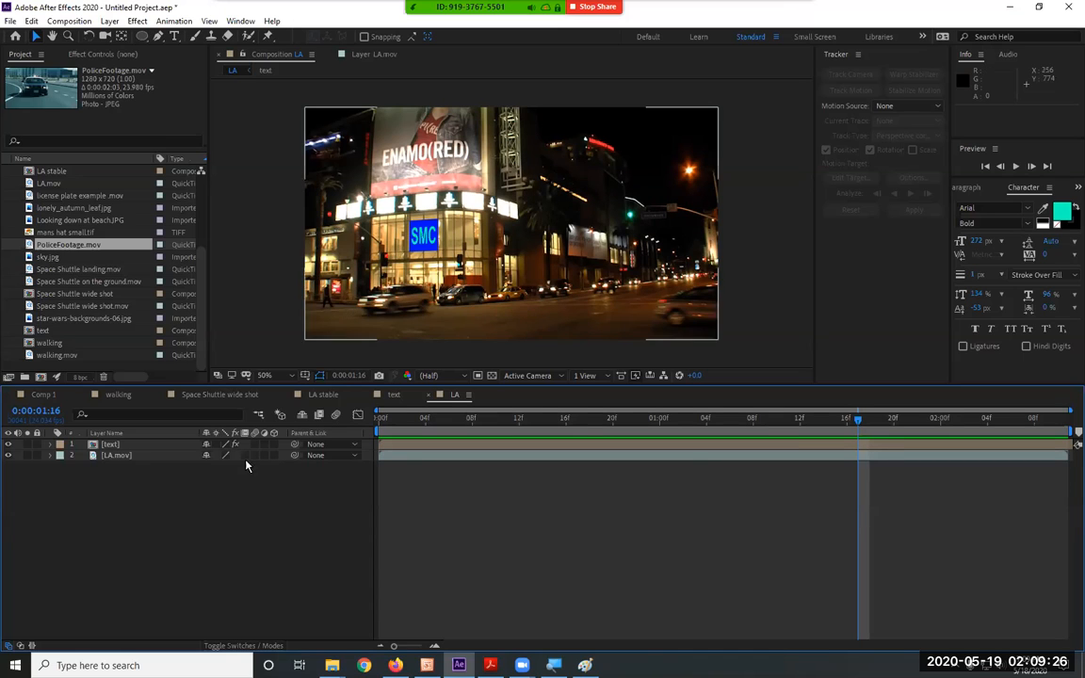
click(394, 396)
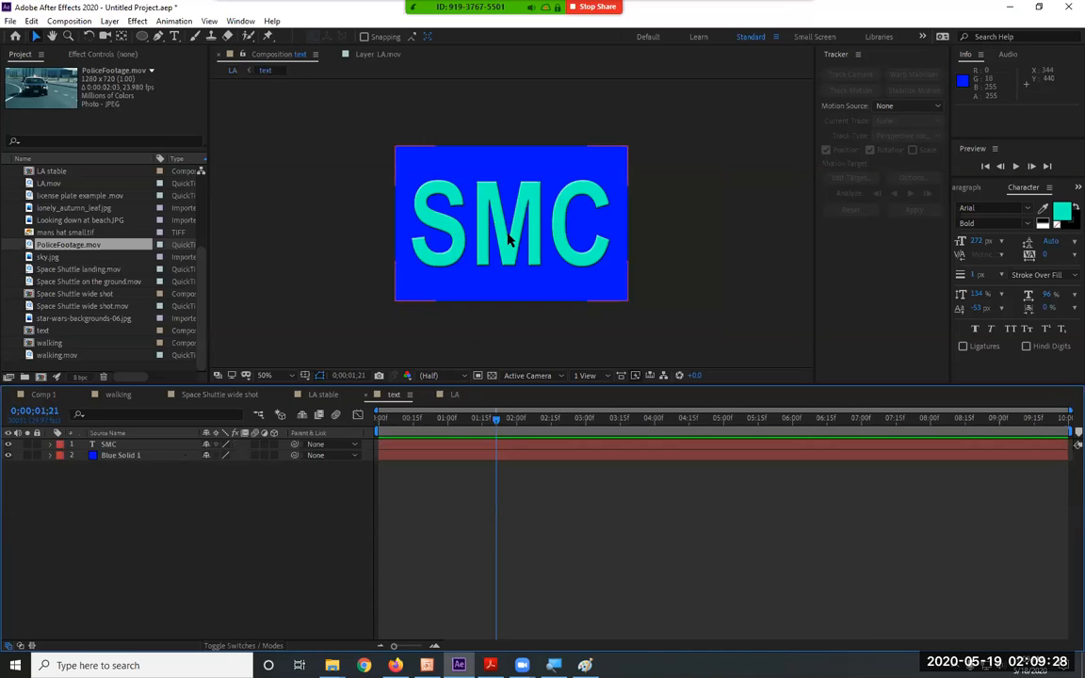
click(122, 456)
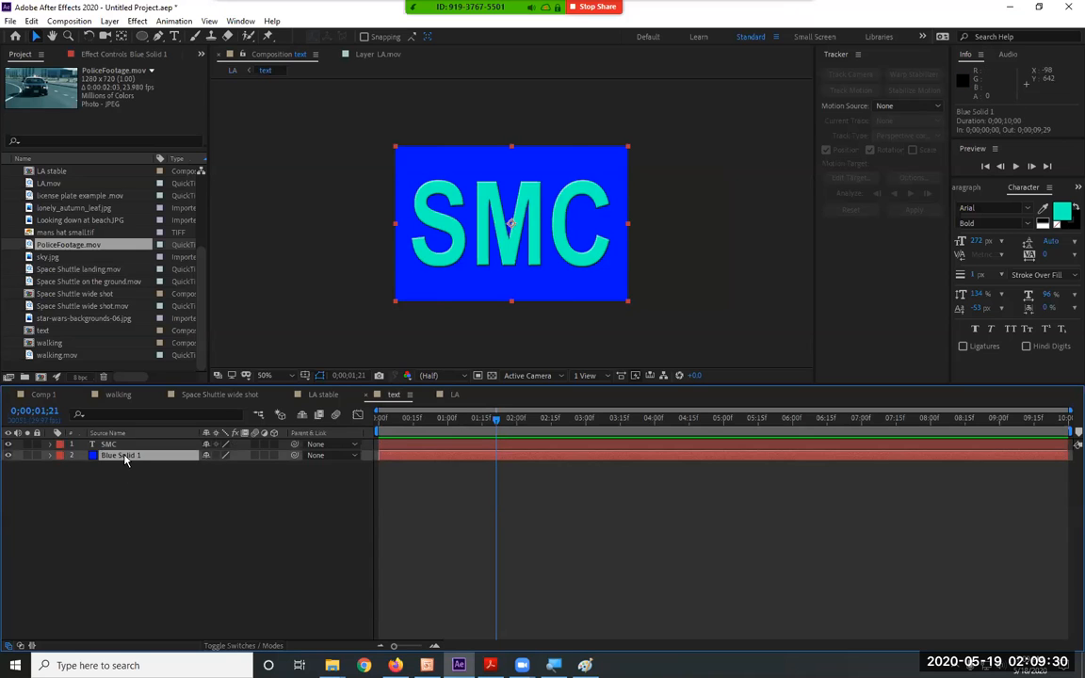
double_click(125, 456)
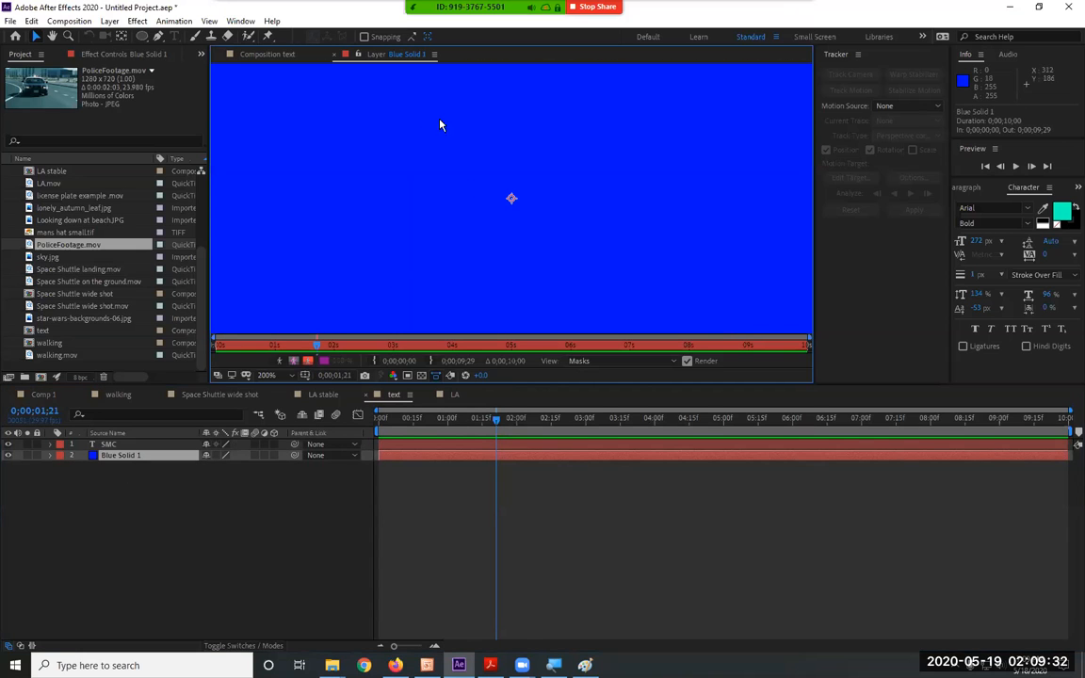
click(345, 53)
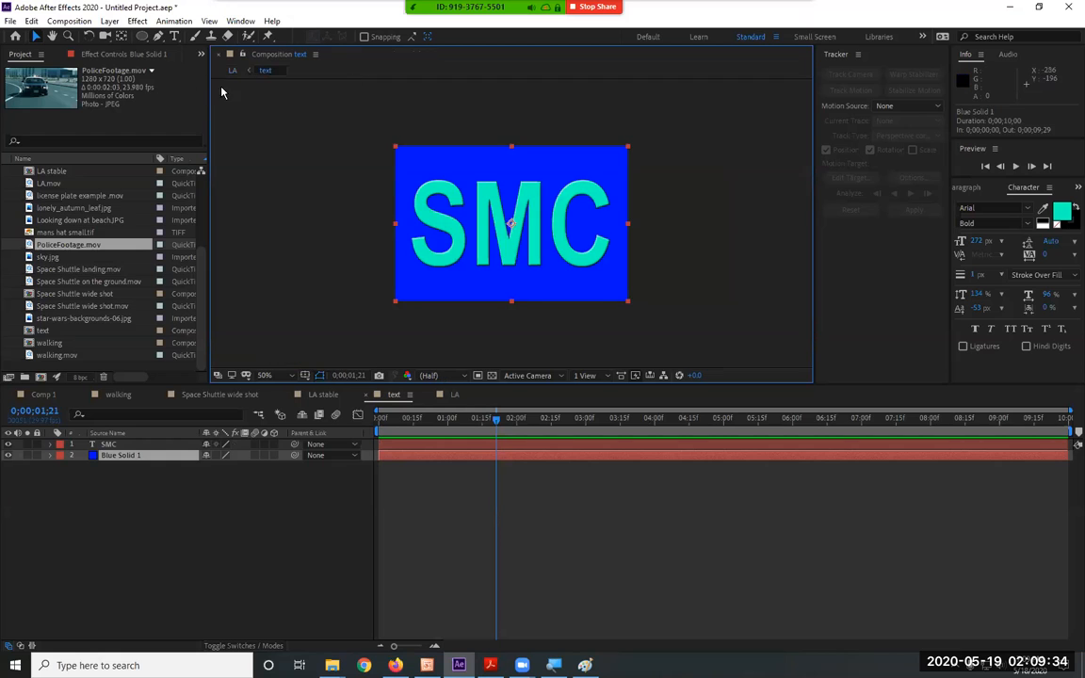
click(109, 20)
click(142, 50)
click(536, 396)
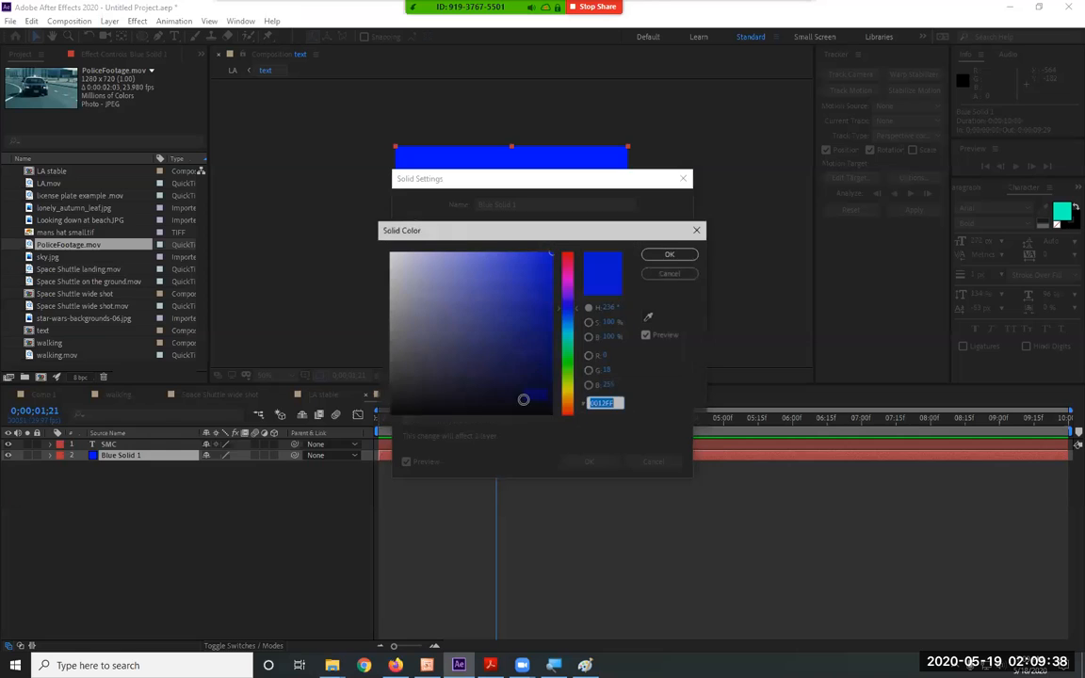
click(578, 309)
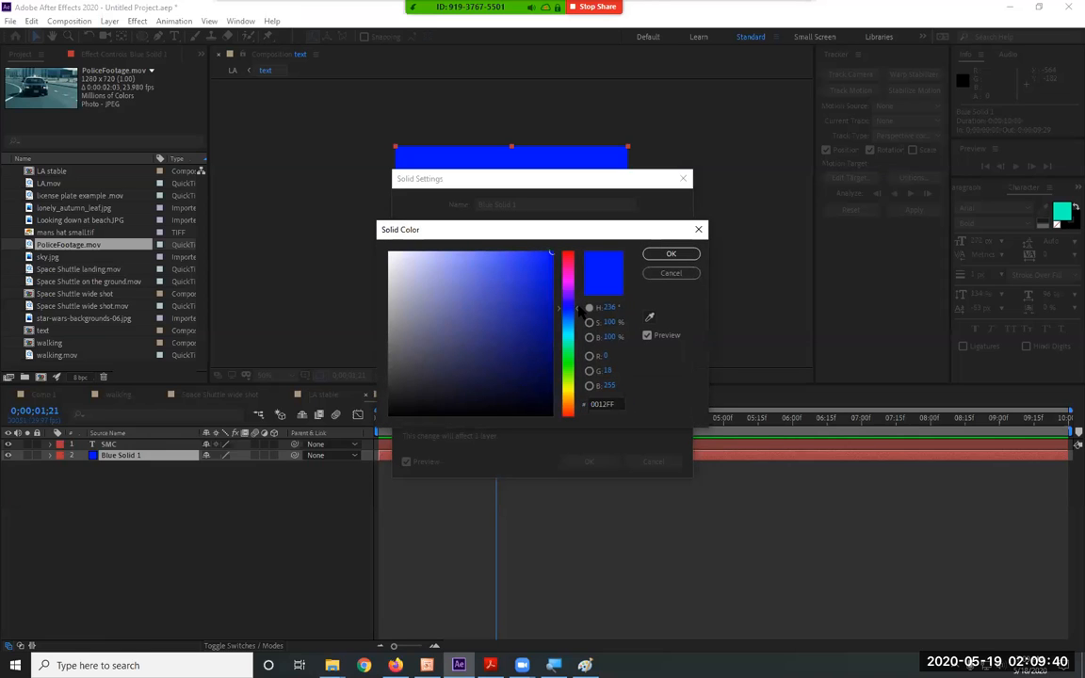
click(573, 393)
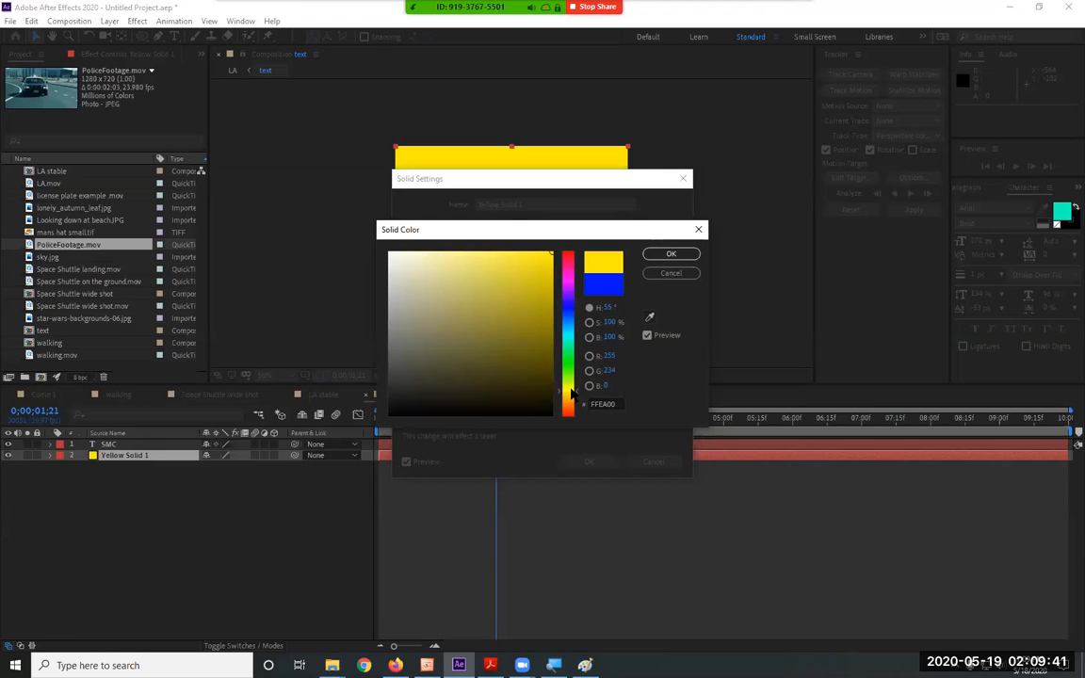
click(670, 254)
click(603, 464)
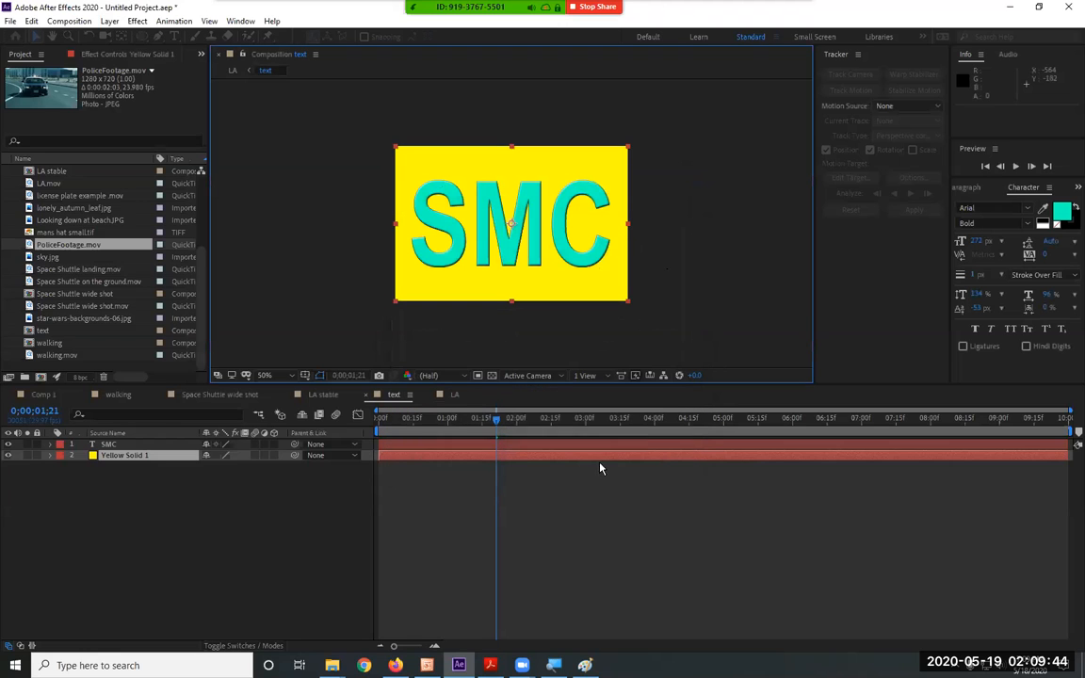
Step: Set the fill color of the SMC text layer to blue, 0012FF, and deselect the layer
double_click(106, 444)
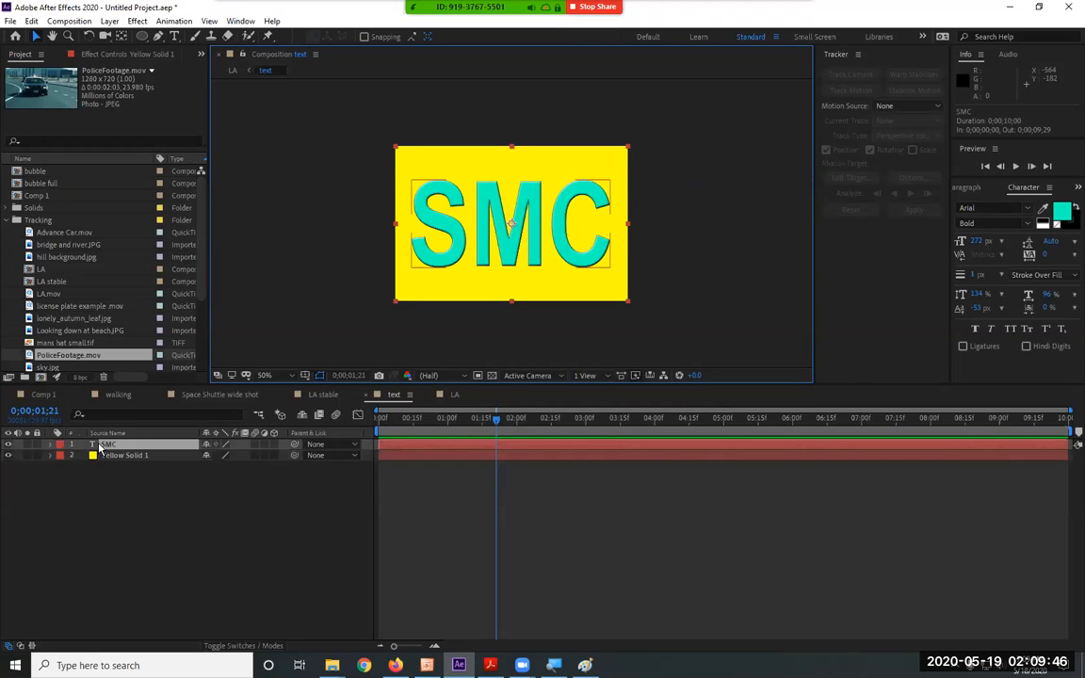
click(1062, 214)
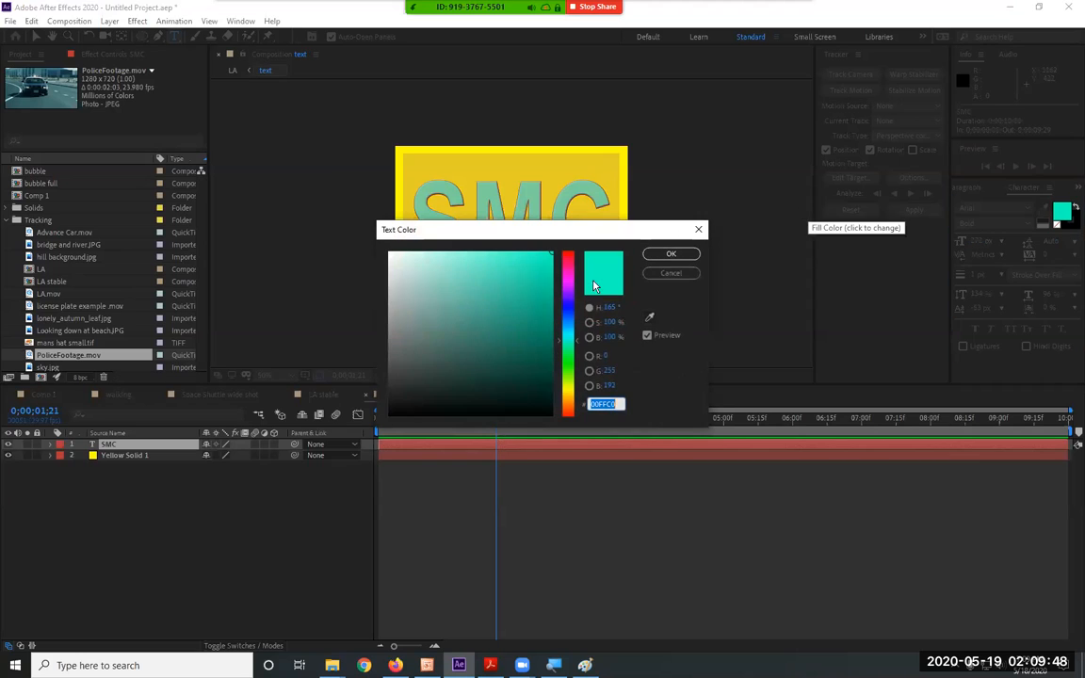
click(573, 312)
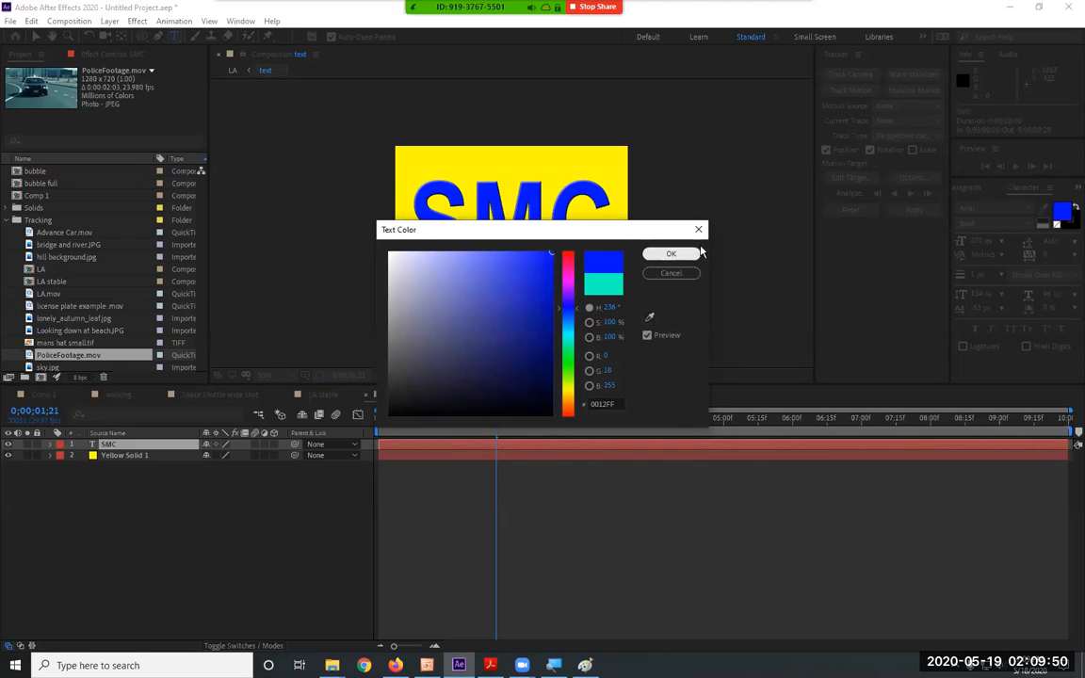
click(670, 254)
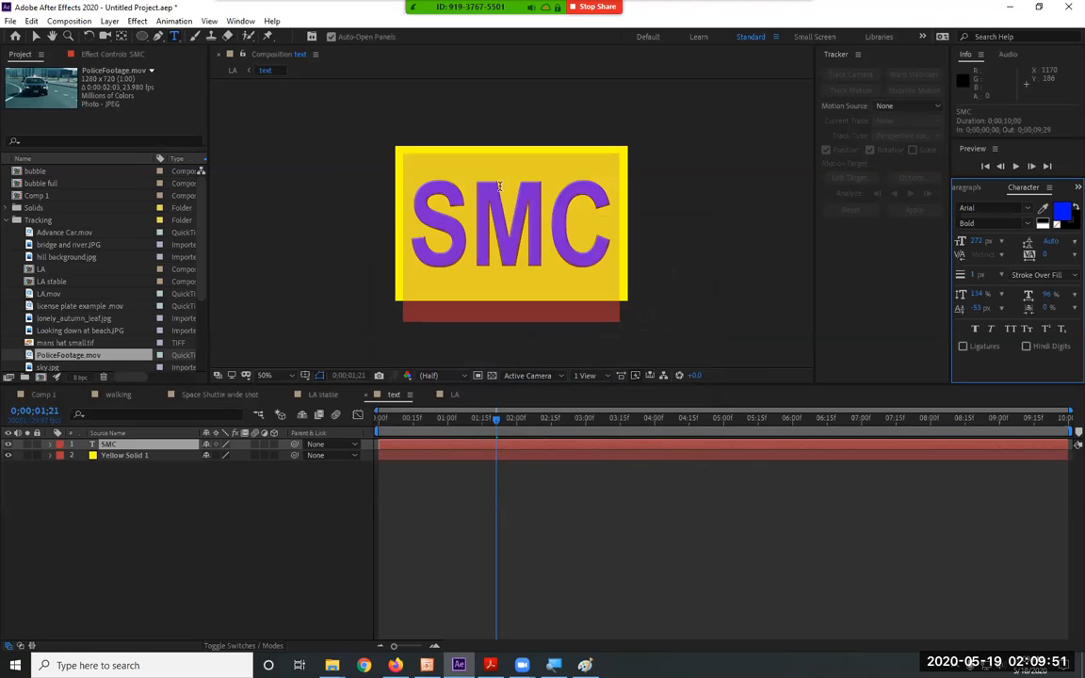
click(256, 508)
Step: Play the LA composition to check the recolored SMC sign on the tracked building
click(454, 395)
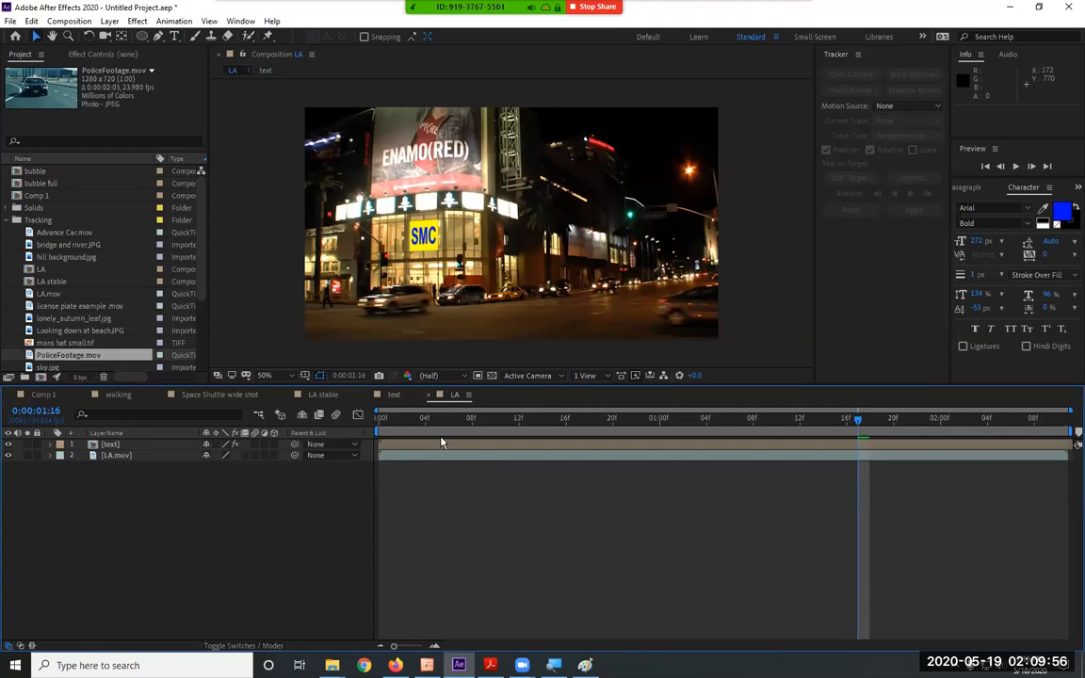
key(space)
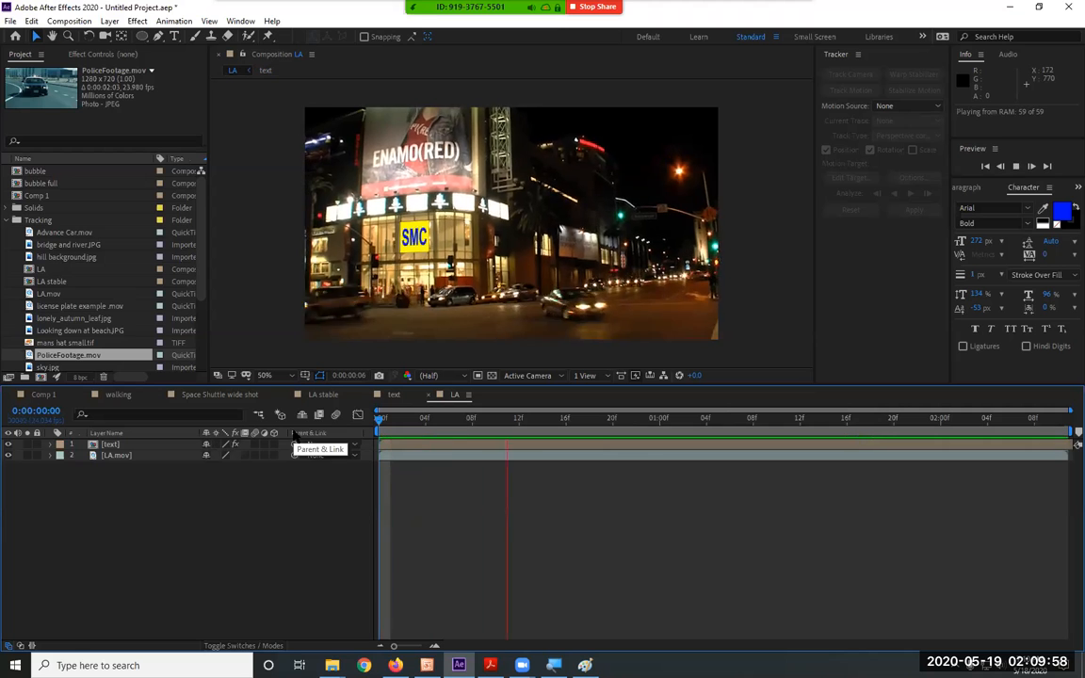
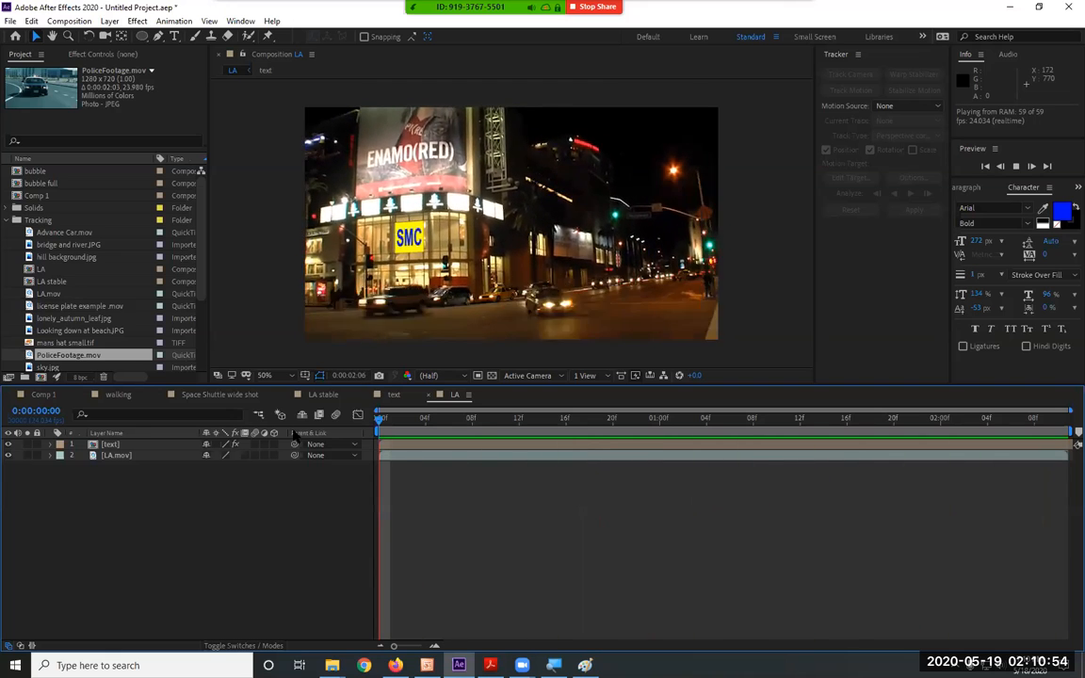
key(space)
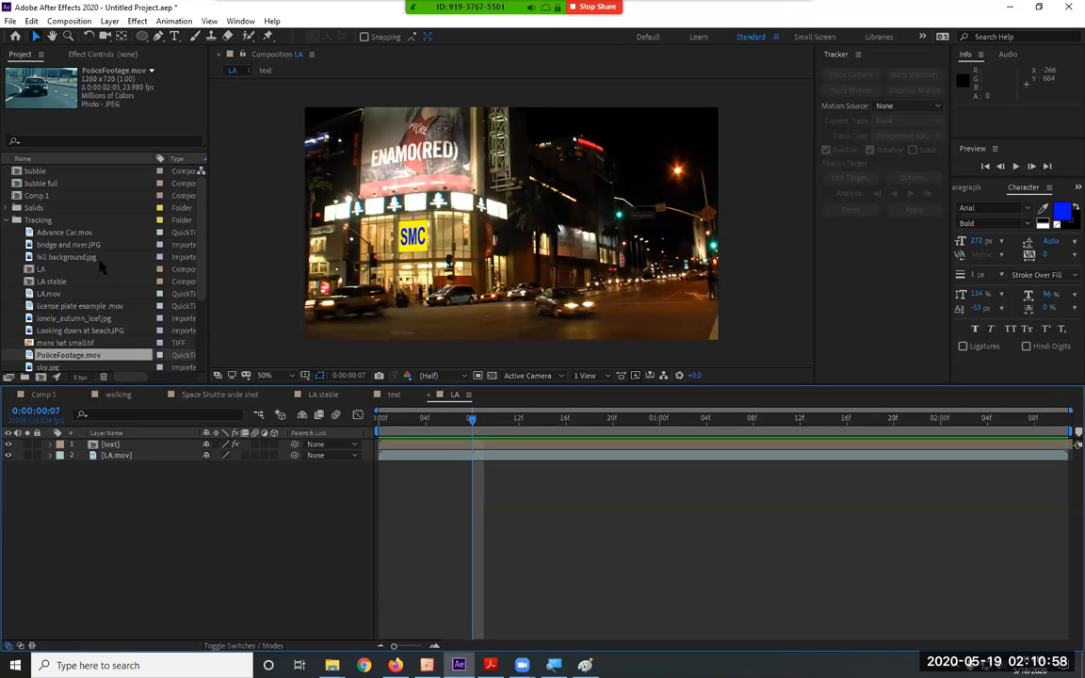
Step: Create a new composition from the license plate example .mov footage in the Tracking folder
scroll(103, 272, down, 3)
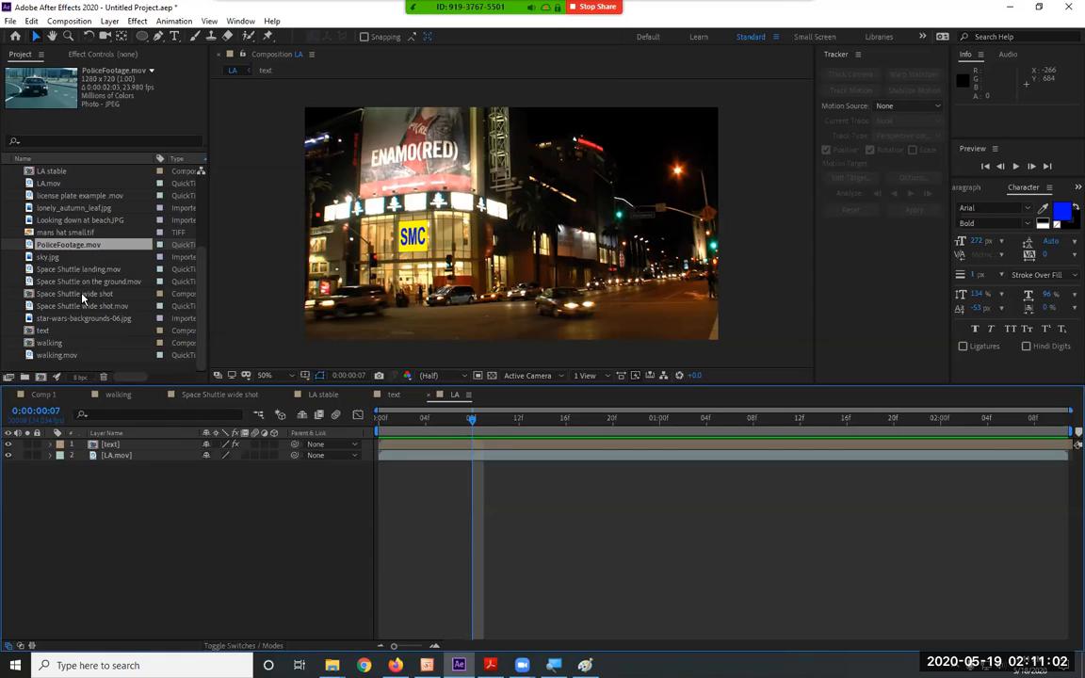
scroll(82, 300, up, 1)
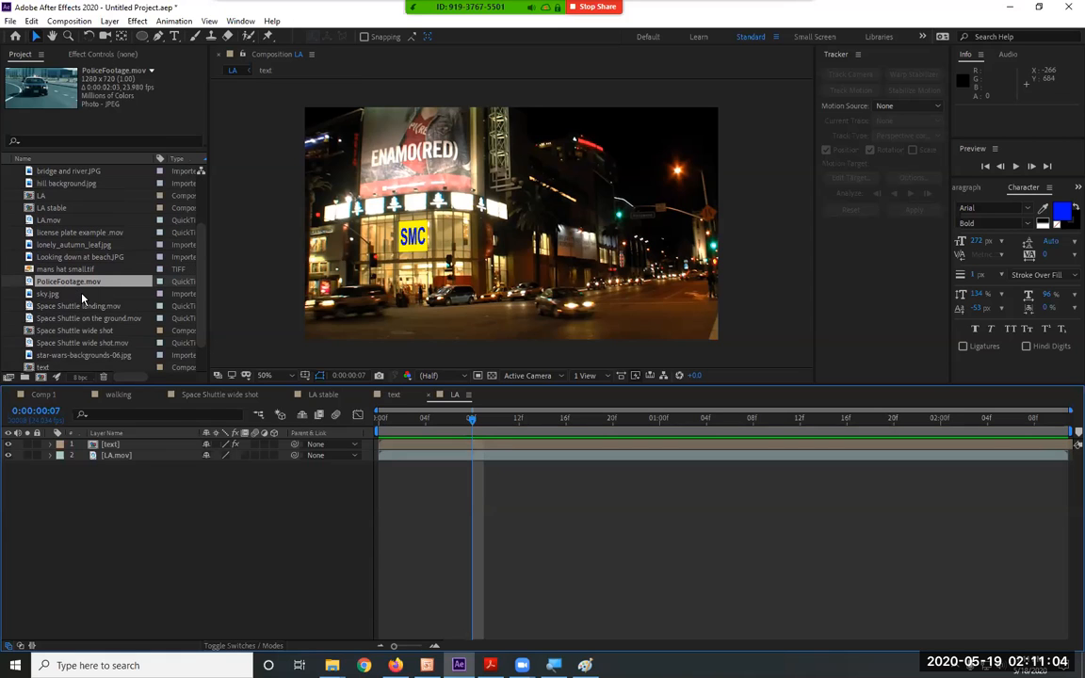
scroll(85, 246, up, 1)
click(84, 233)
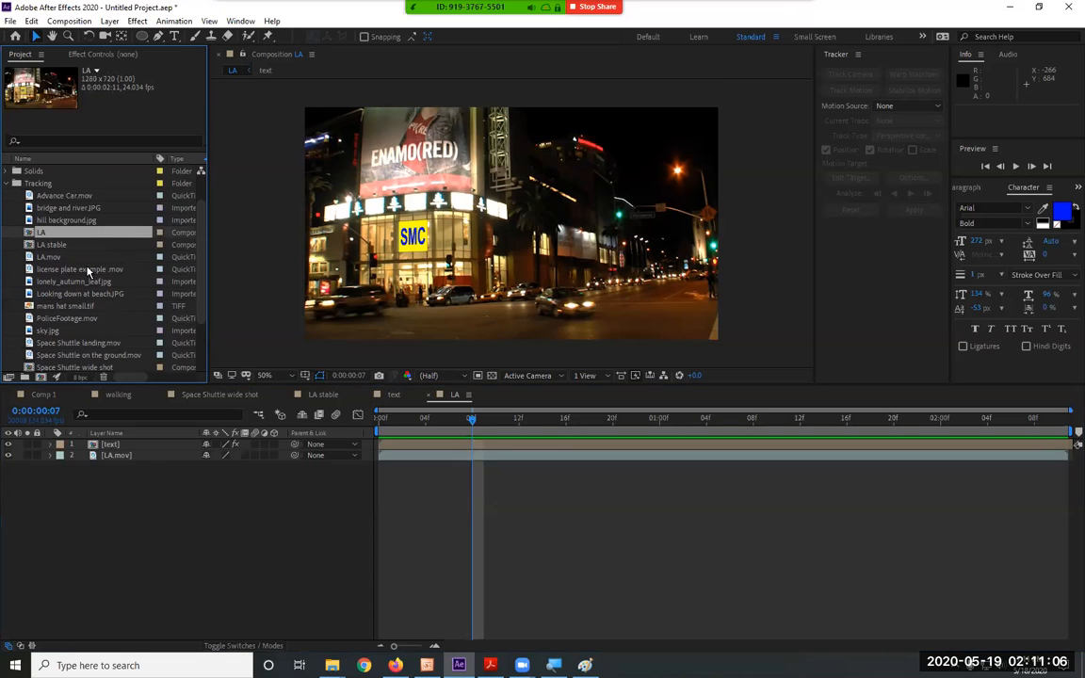
click(88, 269)
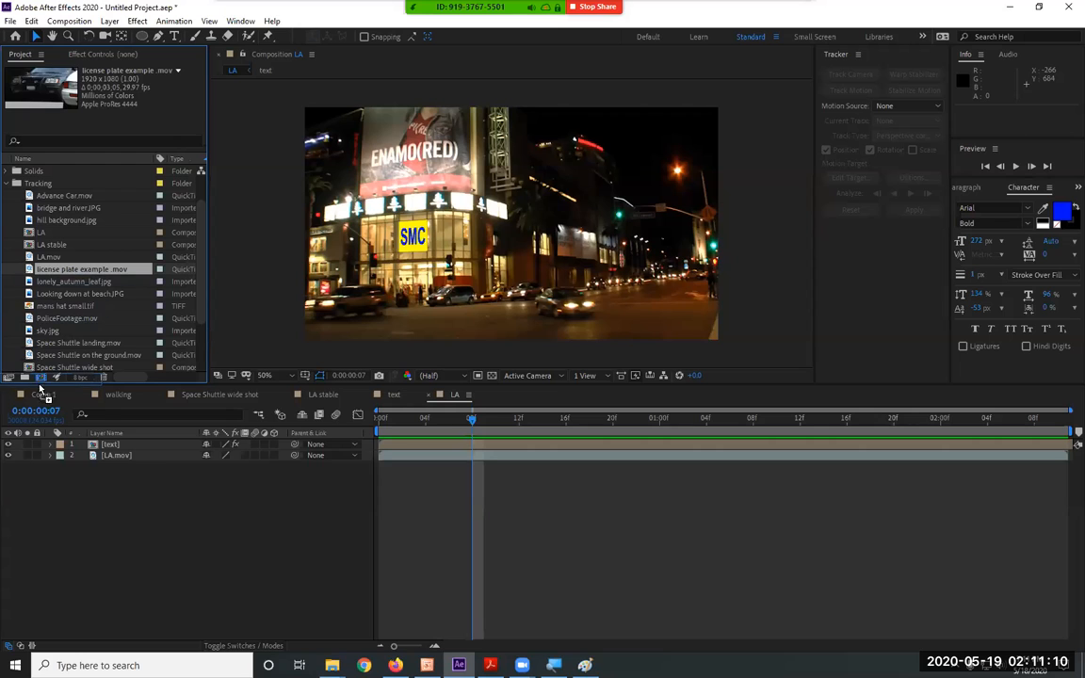
click(40, 381)
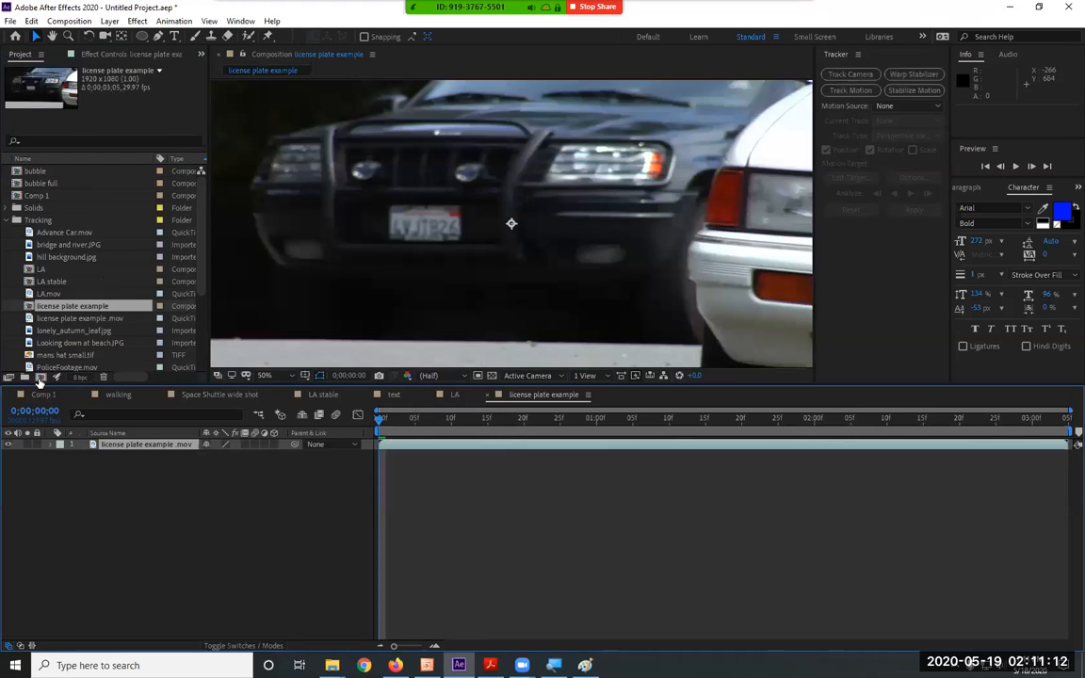
Step: Preview the license plate composition and shorten its work area to end at 0;00;02;24
scroll(488, 227, up, 2)
key(space)
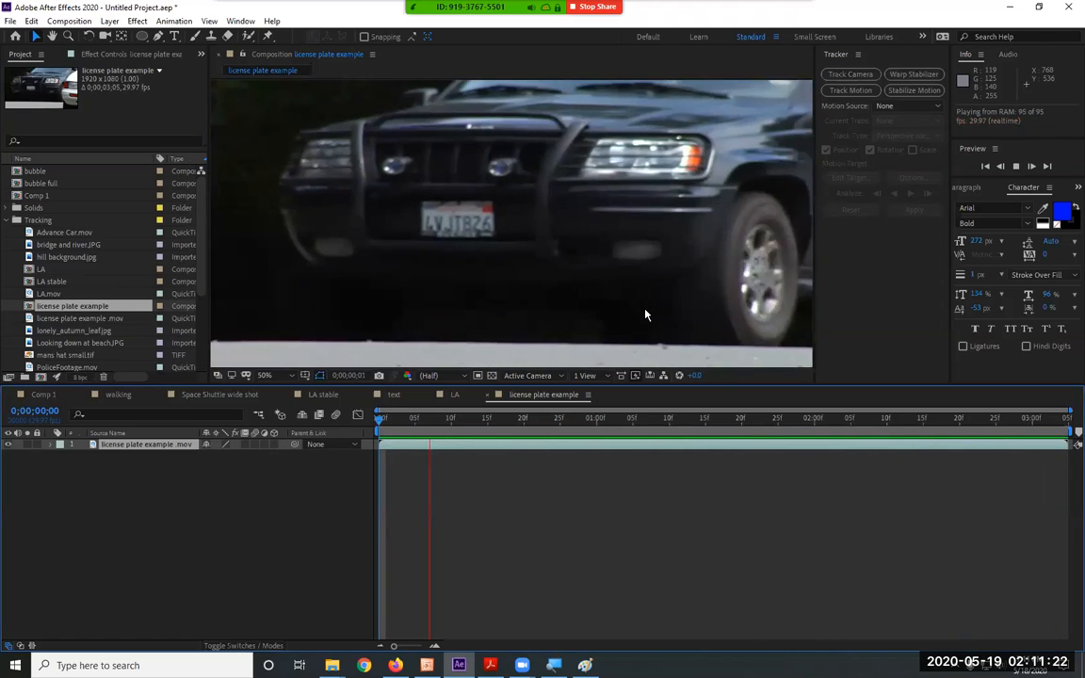
key(space)
drag(1071, 432, 996, 433)
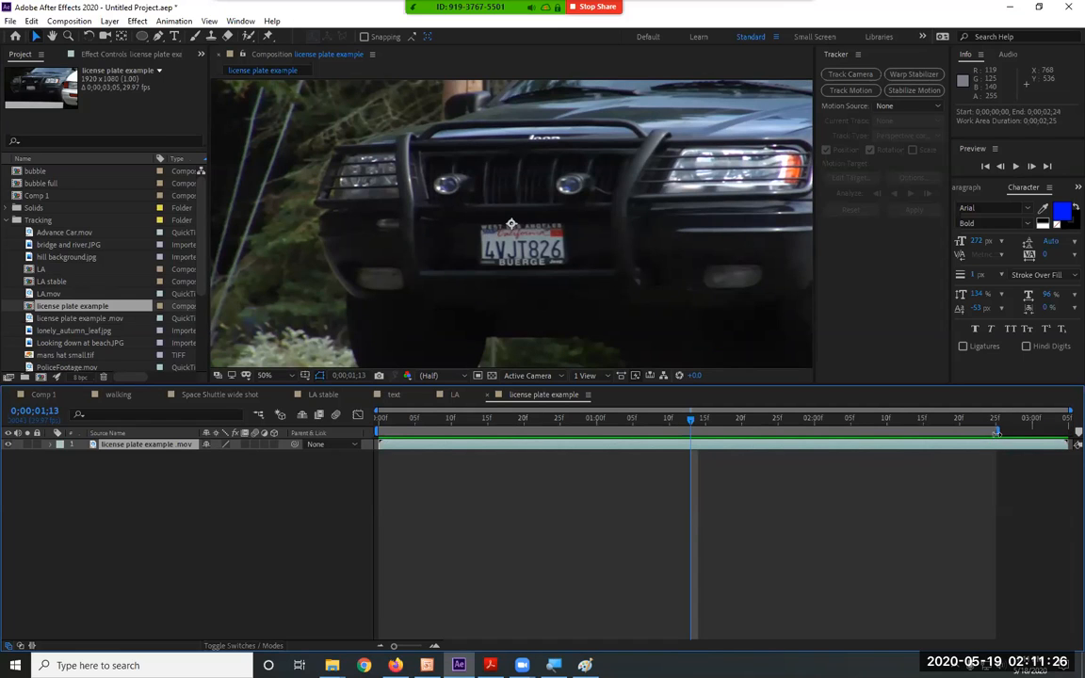
Step: Add the text composition beneath the license plate example .mov layer and return the playhead to the first frame
click(147, 445)
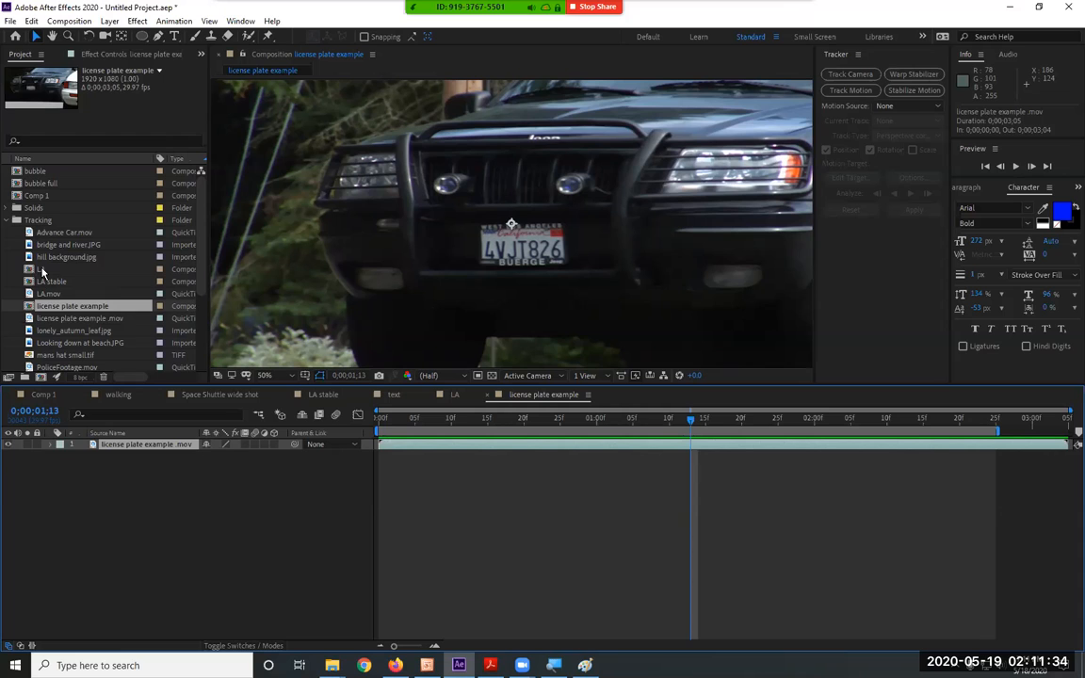
scroll(93, 307, down, 3)
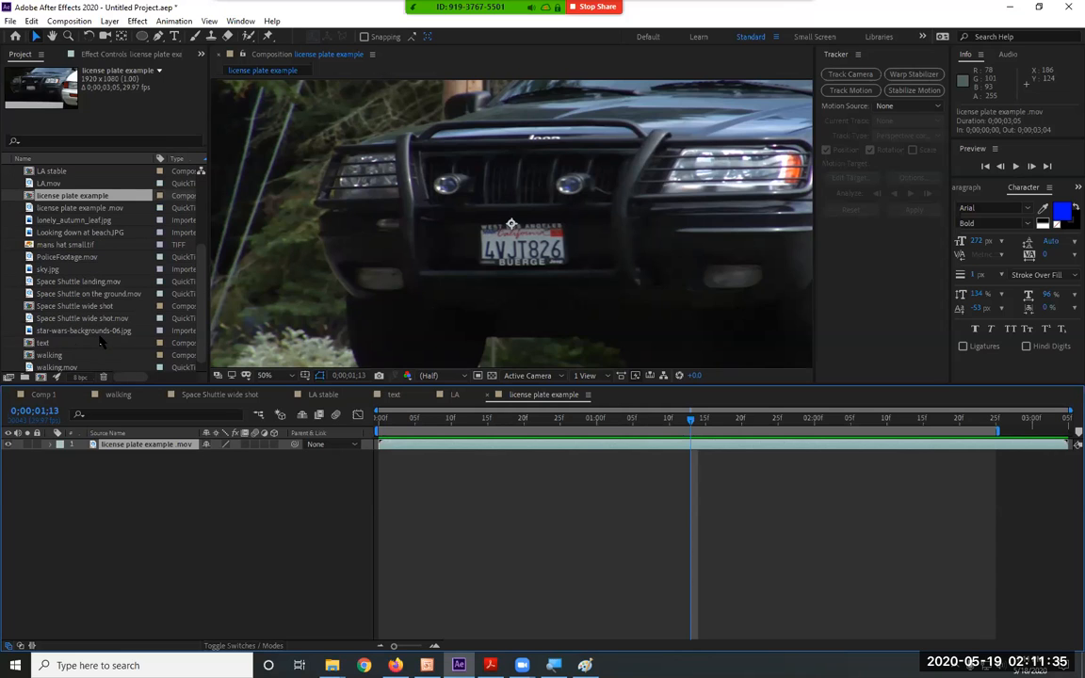
click(37, 343)
drag(50, 348, 122, 478)
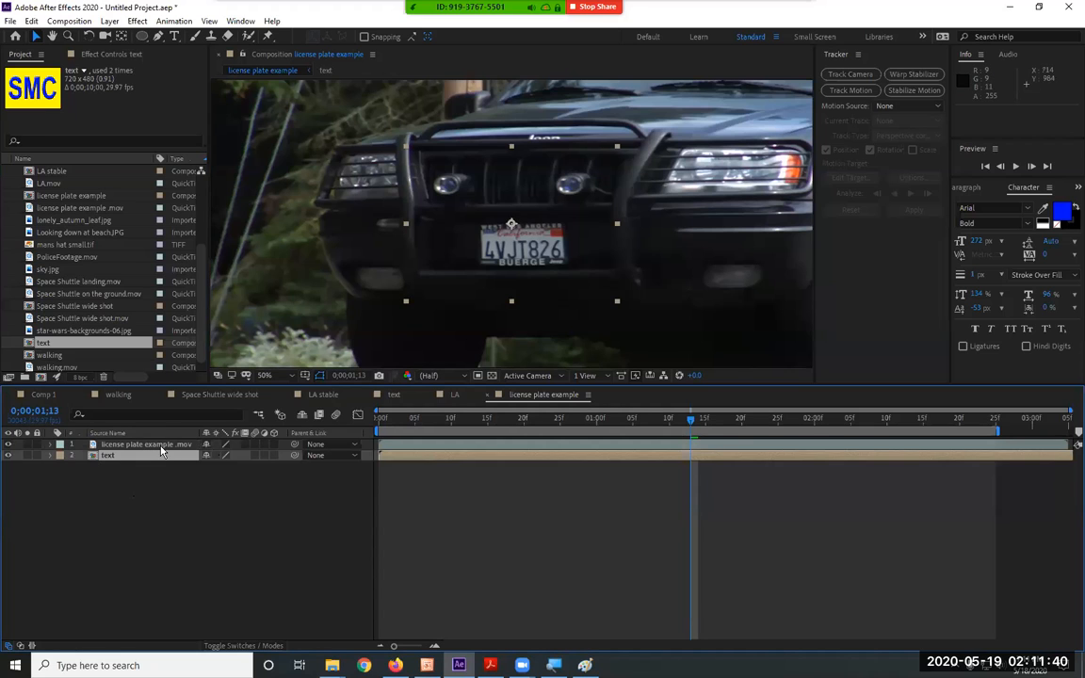
click(160, 446)
drag(442, 421, 162, 461)
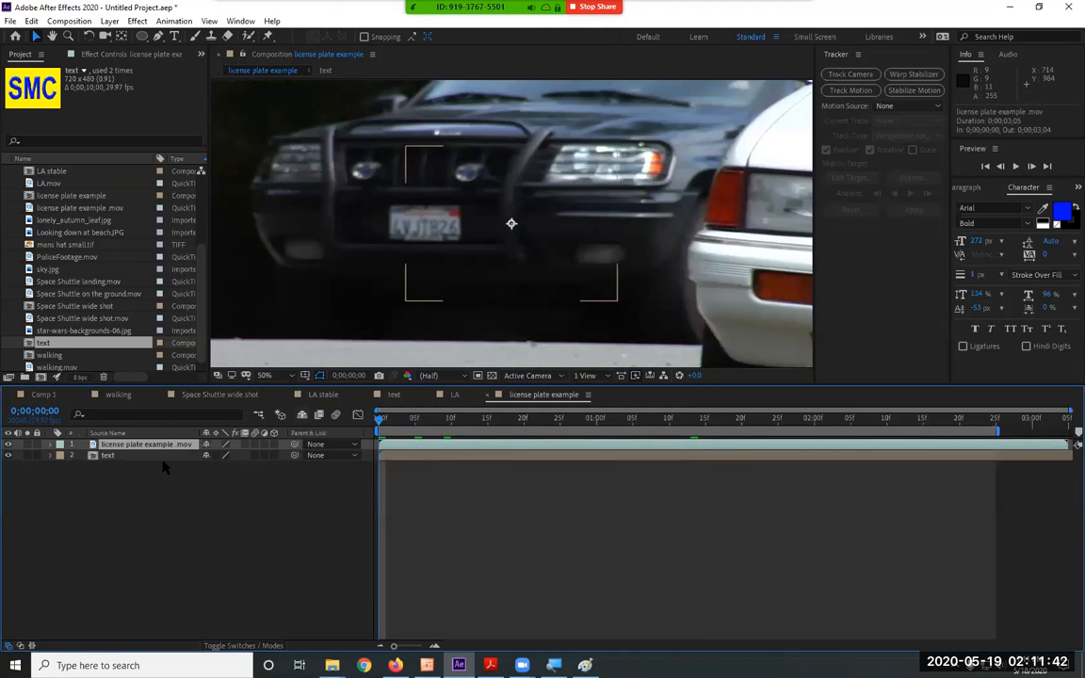
Step: Examine the SMC text layer in the text composition and return to the license plate example composition
click(384, 396)
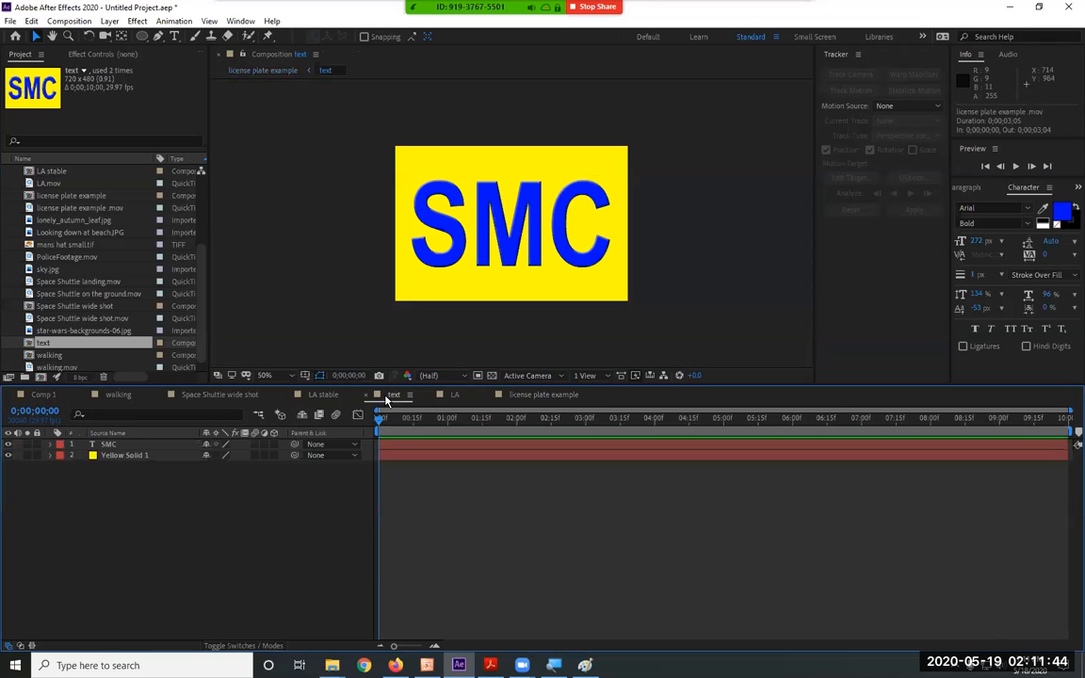
click(131, 446)
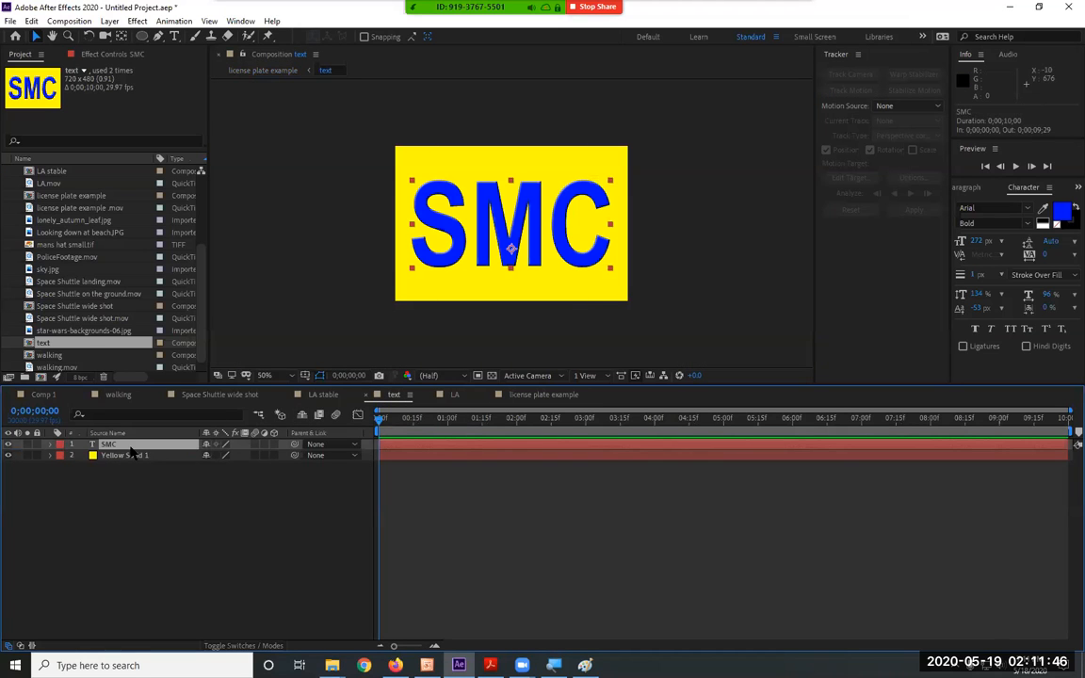
click(539, 395)
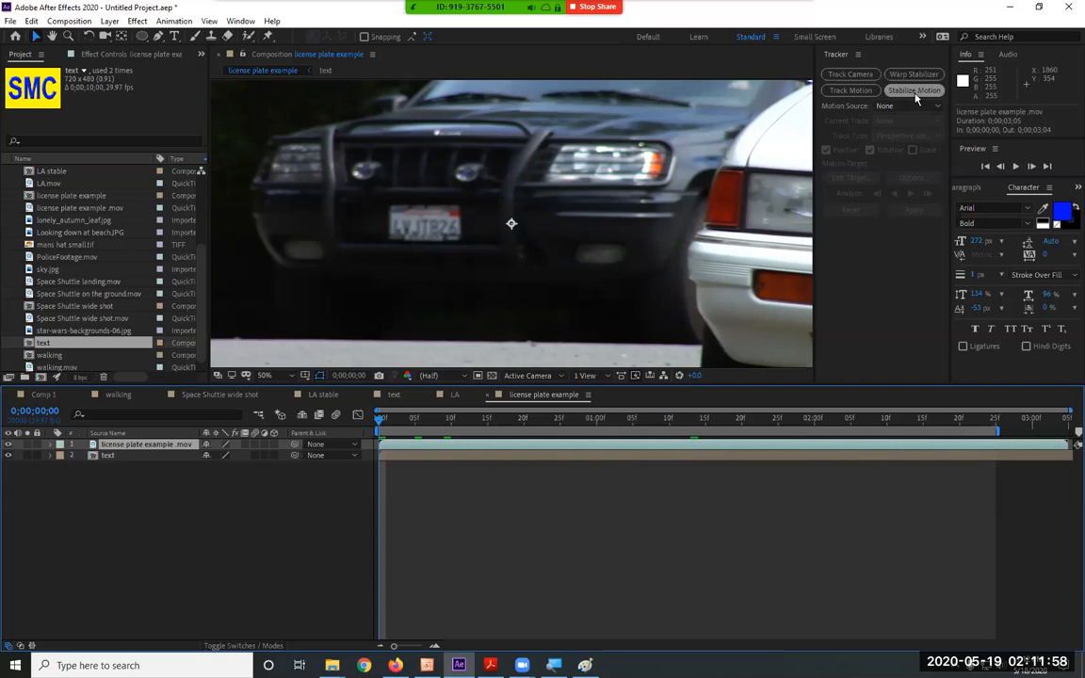
Step: Start a motion track on the license plate example .mov layer as a Perspective corner pin with the text layer as motion target
click(861, 91)
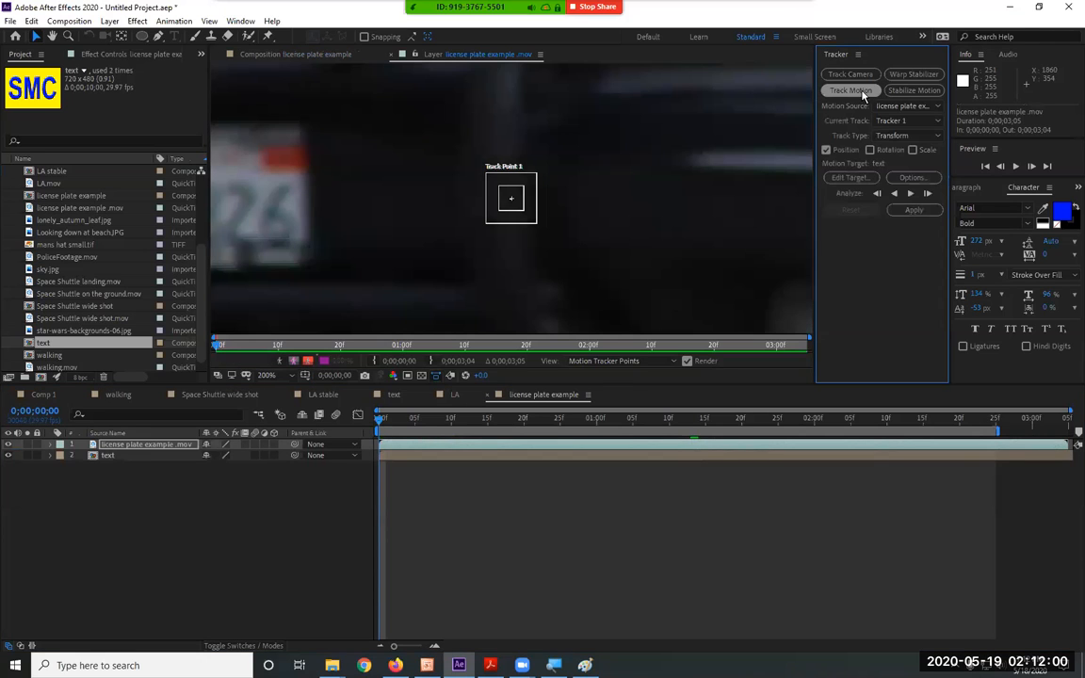
click(907, 137)
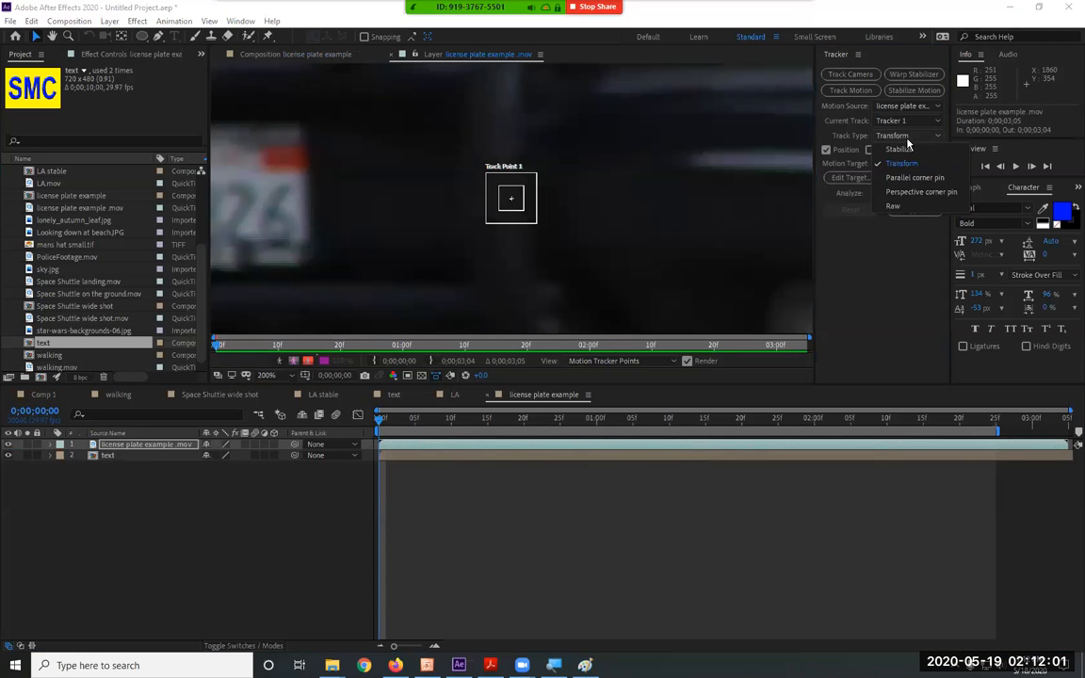
click(918, 192)
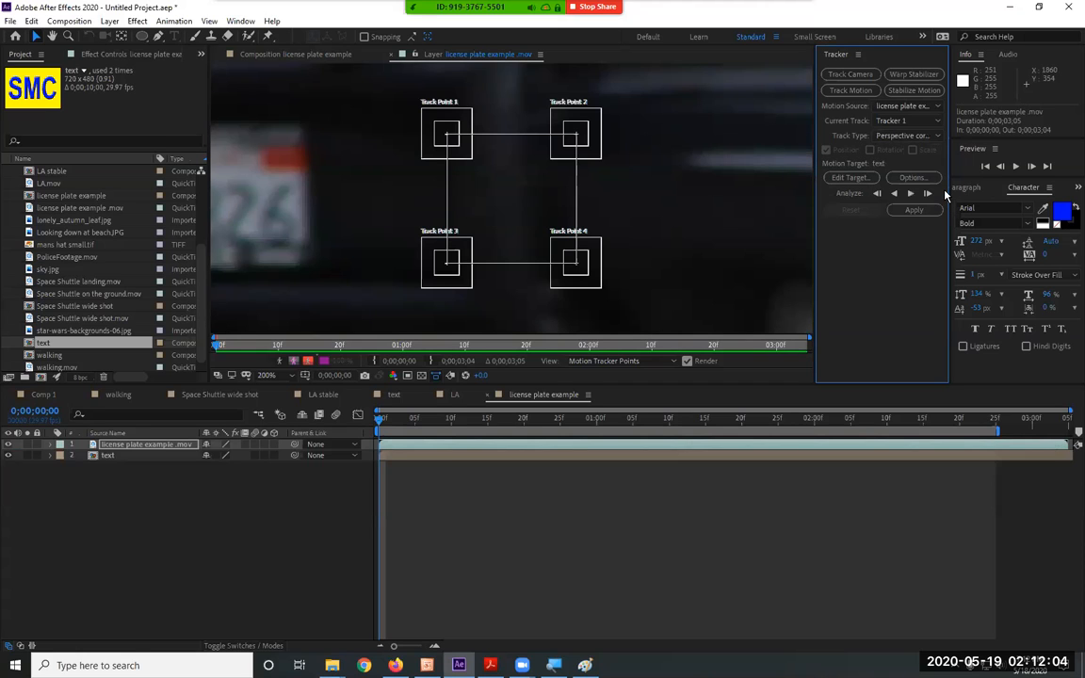
click(850, 178)
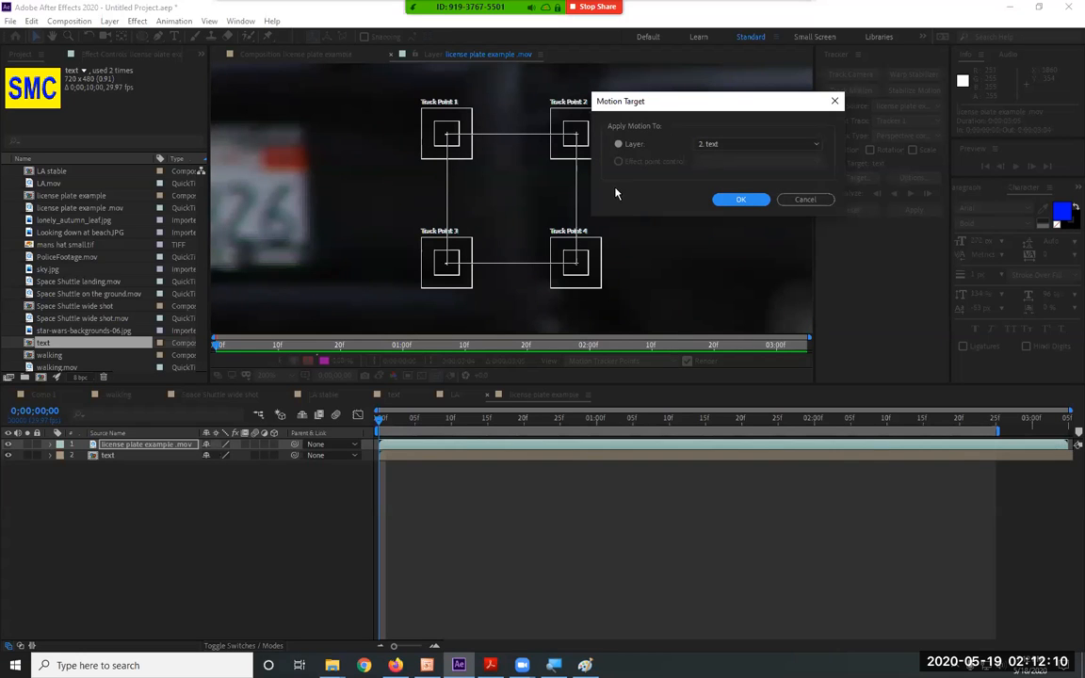
click(739, 200)
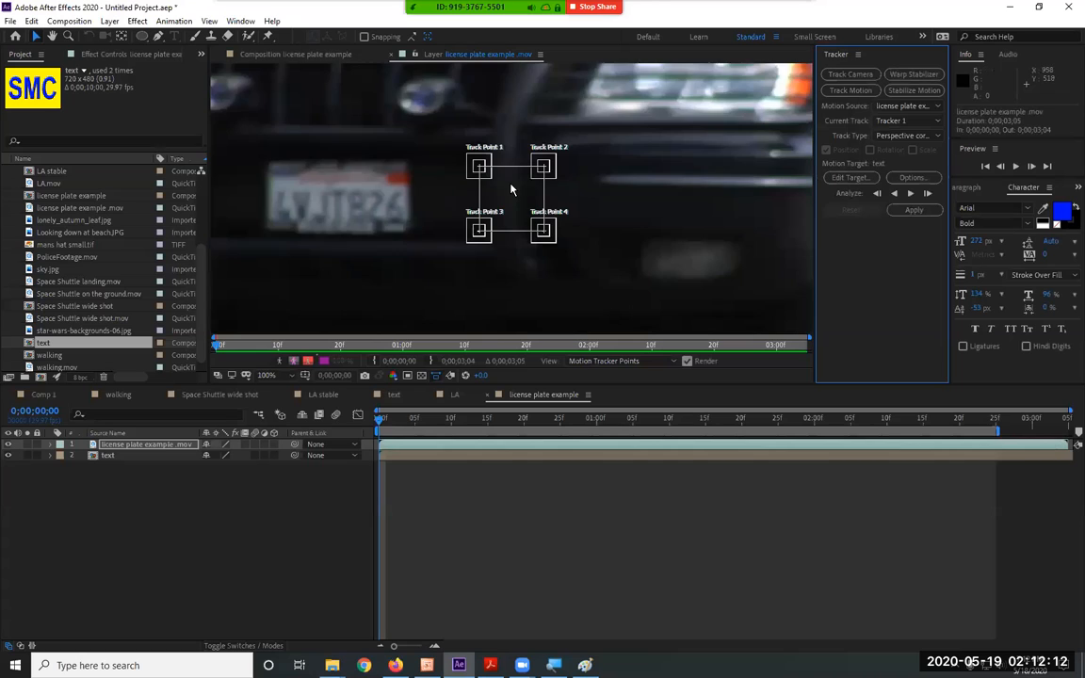
Step: Place the four track points on the corresponding corners of the license plate
click(479, 183)
drag(479, 183, 269, 175)
drag(474, 237, 256, 243)
drag(539, 241, 405, 227)
drag(551, 180, 424, 178)
key(ctrl+z)
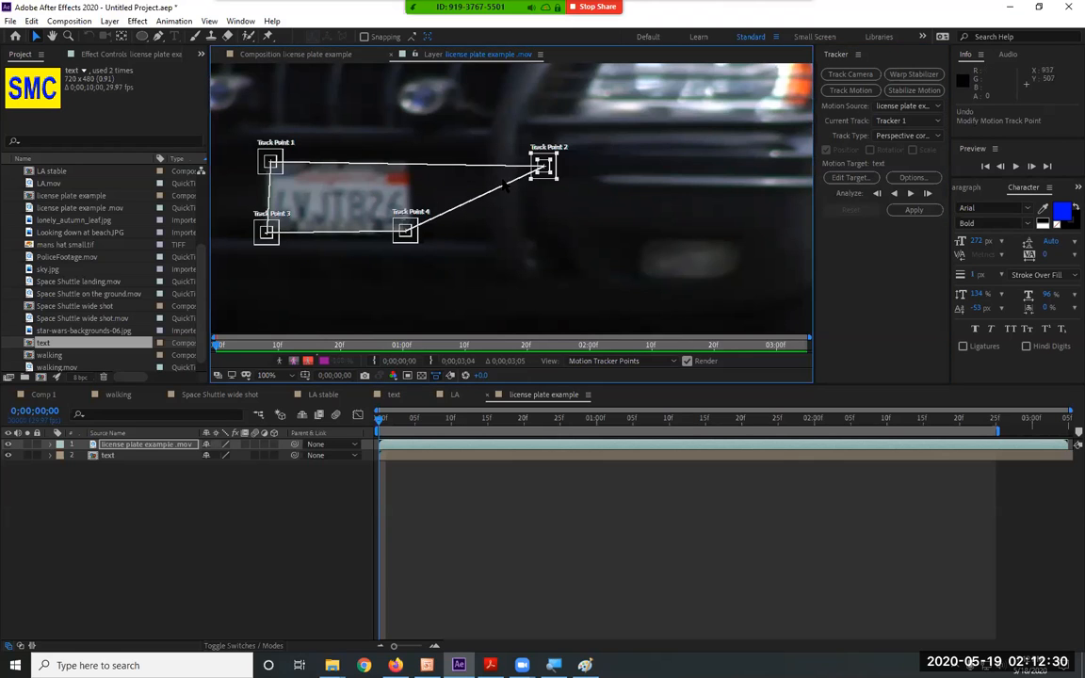
drag(549, 182, 419, 177)
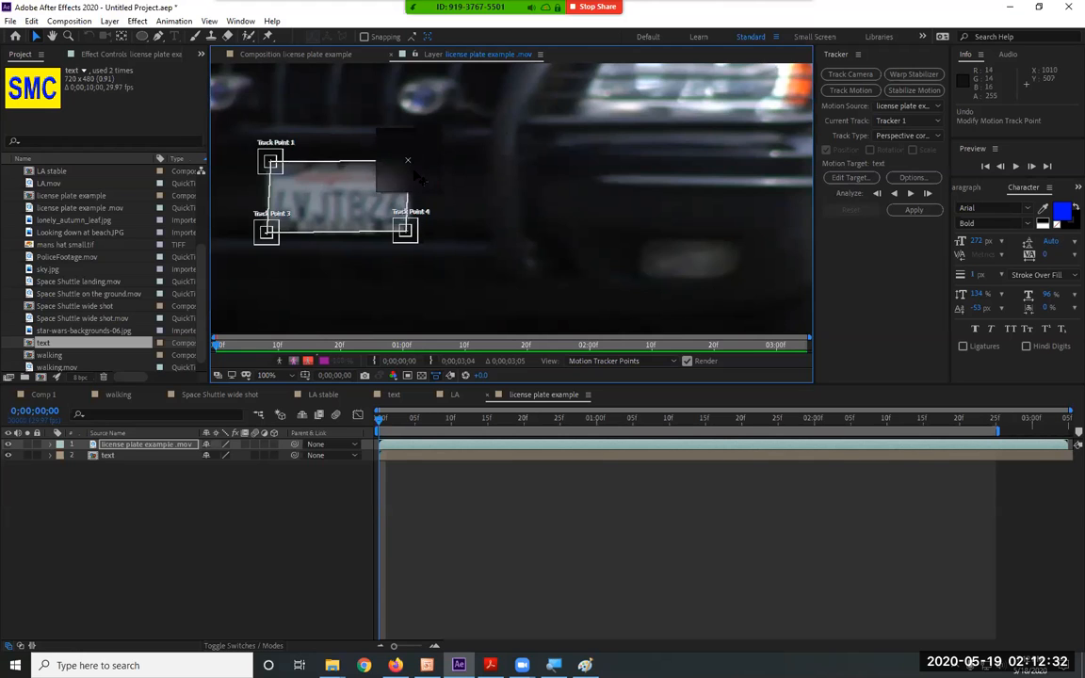
Step: Align Track Point 2 with the plate's upper-right corner and enlarge the feature and search regions of Track Points 2 and 4
scroll(282, 193, up, 2)
key(space)
drag(402, 222, 552, 146)
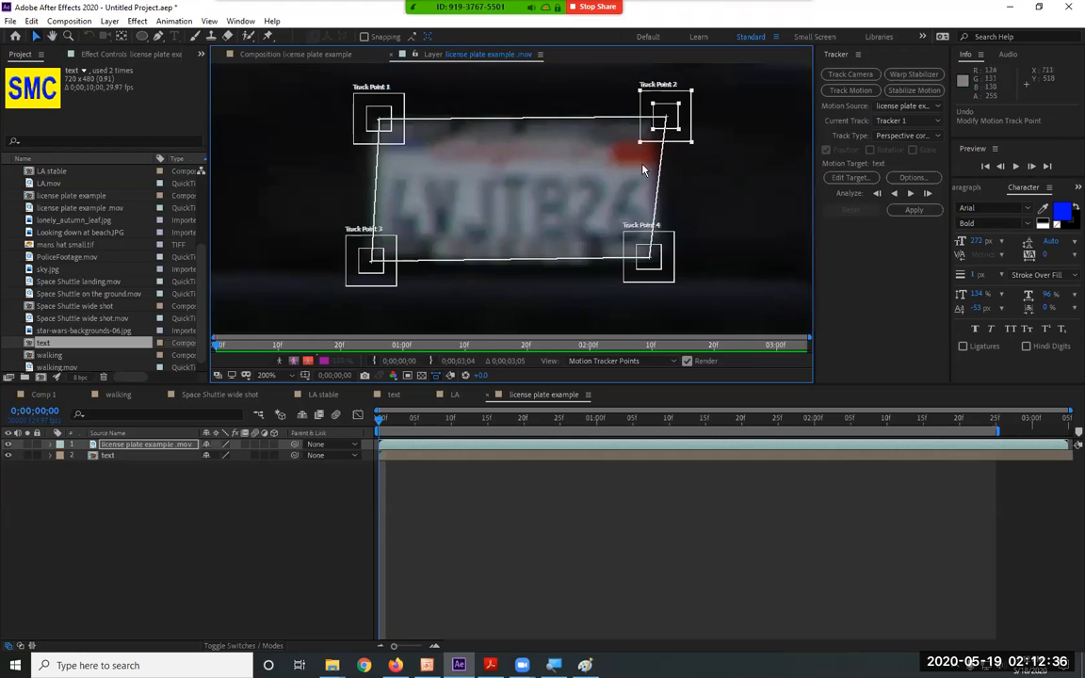
mouse_move(685, 140)
mouse_down()
mouse_move(671, 154)
mouse_move(692, 160)
mouse_move(672, 142)
mouse_up()
click(663, 130)
mouse_move(673, 234)
mouse_down()
mouse_move(675, 211)
mouse_move(685, 214)
mouse_up()
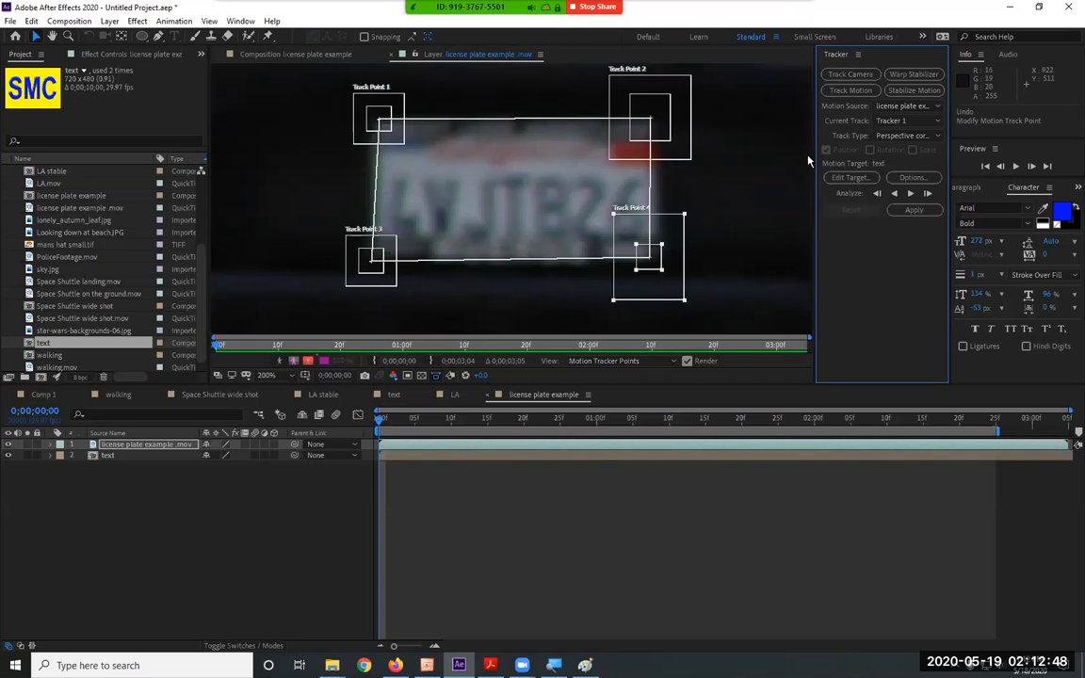
drag(664, 274, 670, 277)
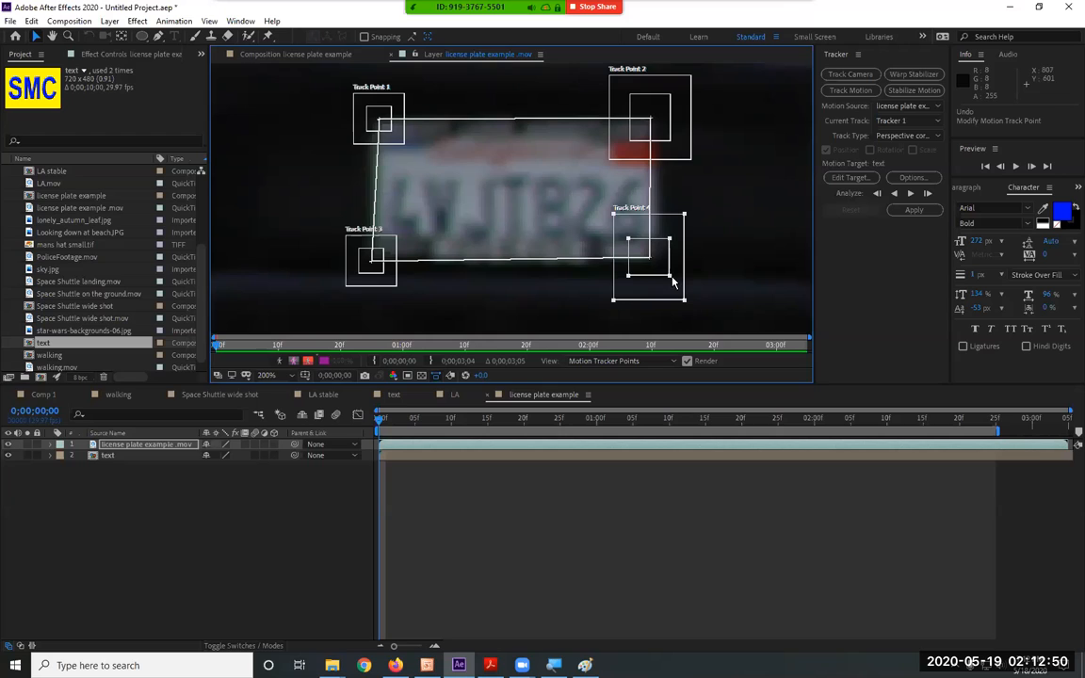
Step: Enlarge the feature and search regions of Track Points 3 and 1, and nudge Track Point 4 onto the plate's lower-right corner
click(396, 281)
mouse_move(396, 289)
mouse_down()
mouse_move(409, 307)
mouse_move(392, 279)
mouse_up()
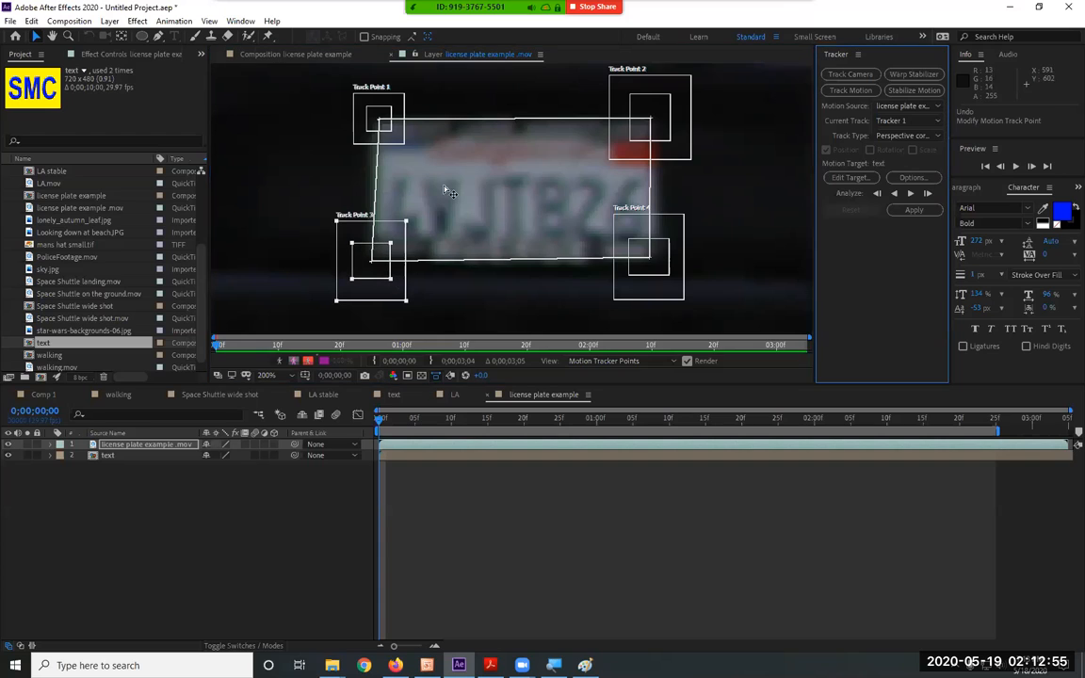
click(406, 143)
mouse_move(406, 142)
mouse_down()
mouse_move(410, 161)
mouse_move(393, 145)
mouse_up()
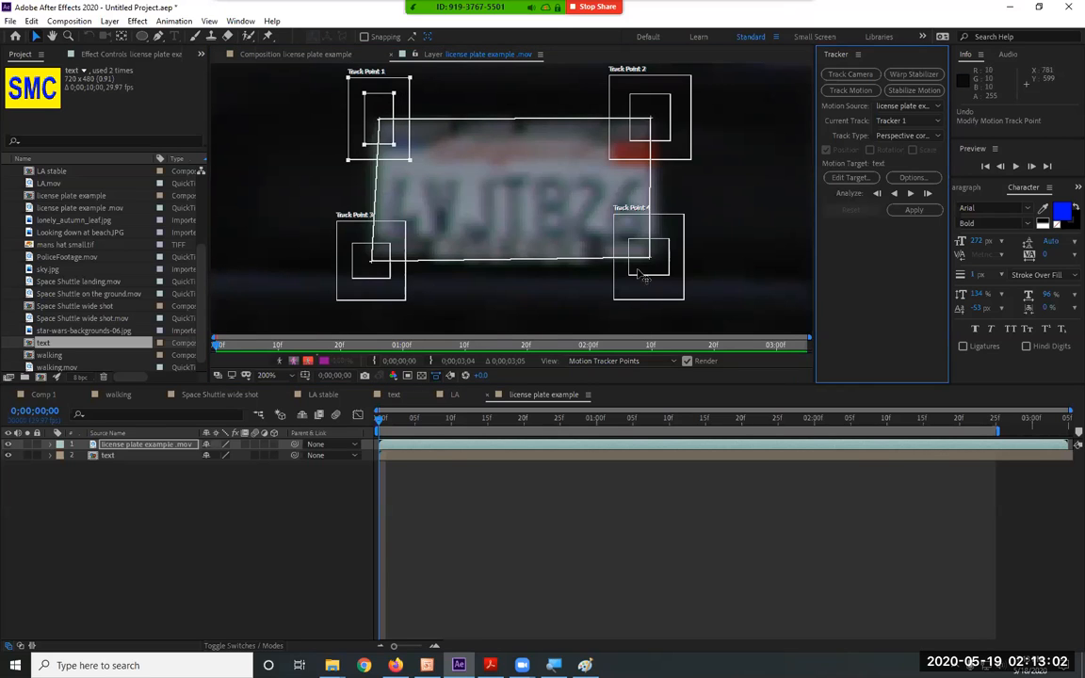
drag(652, 266, 663, 260)
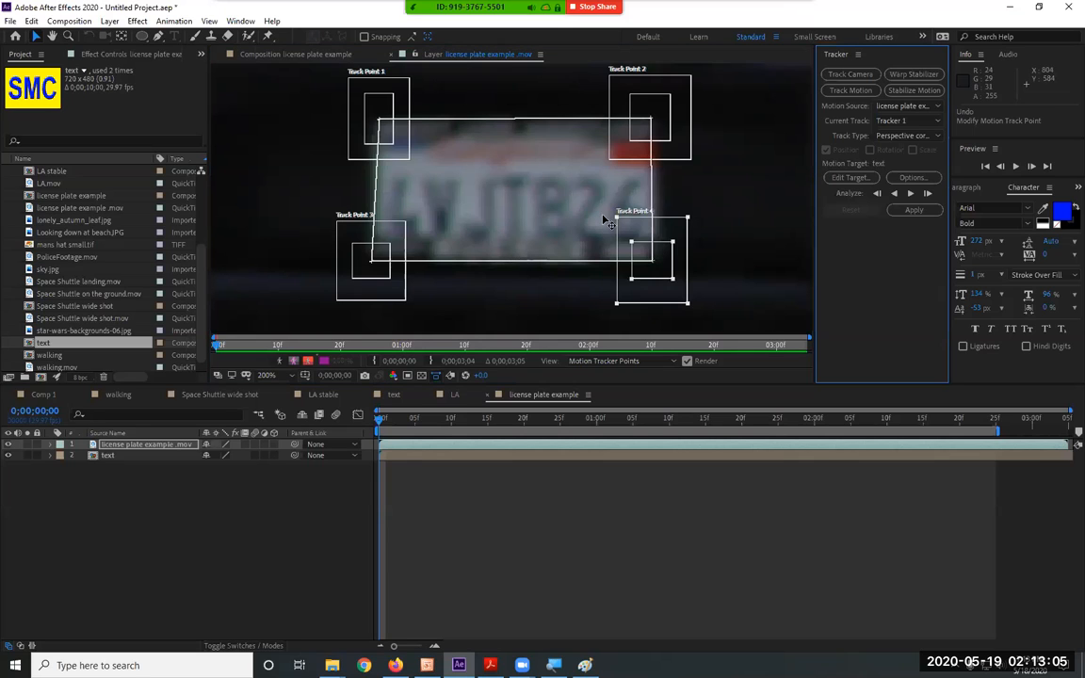
Step: Analyze the track forward and stop the analysis at 0;00;00;10
click(910, 194)
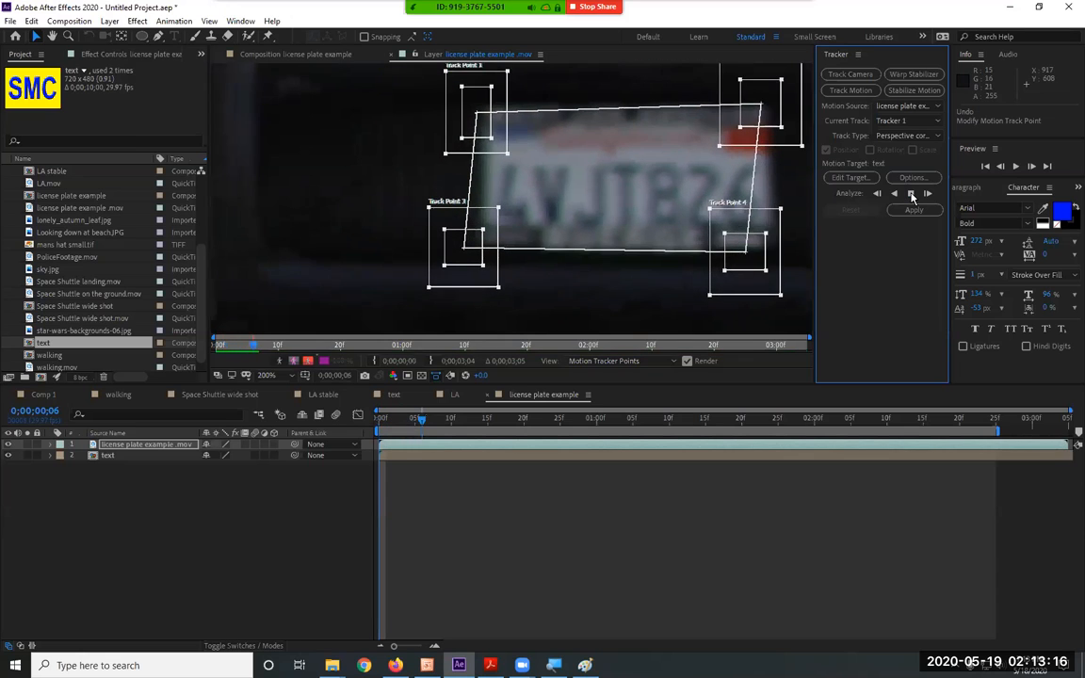
click(576, 340)
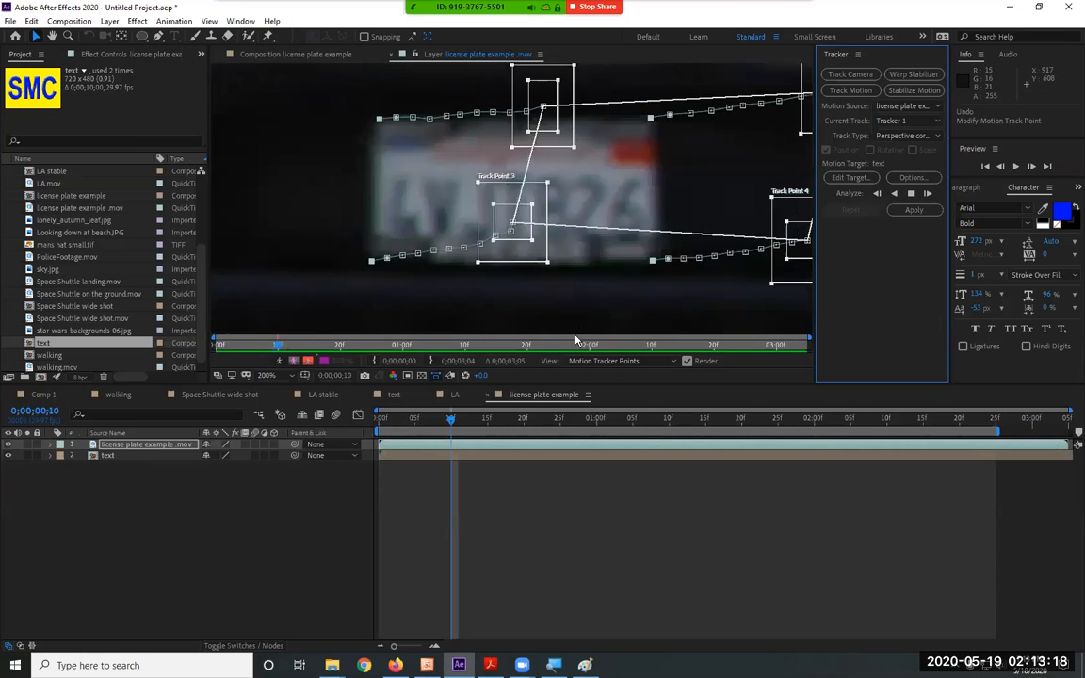
key(comma)
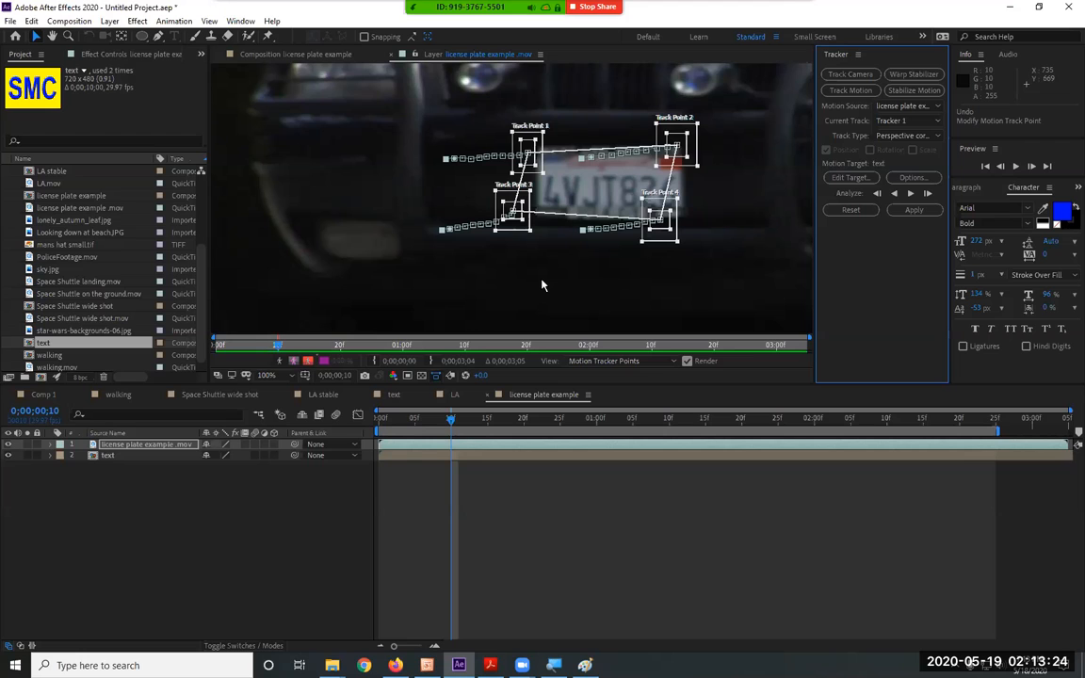
Step: Go back to 0;00;00;02, widen Track Point 3's search region and realign the point with the plate's lower-left corner
click(406, 419)
drag(395, 425, 392, 428)
scroll(519, 257, up, 1)
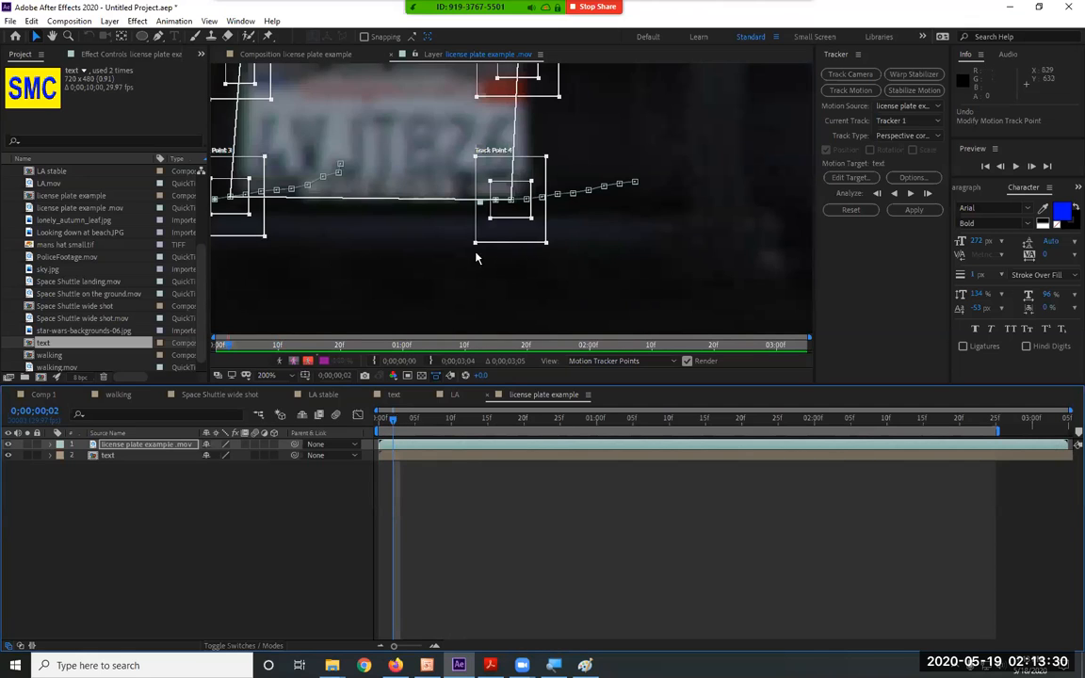
key(space)
drag(388, 166, 487, 231)
drag(366, 301, 399, 298)
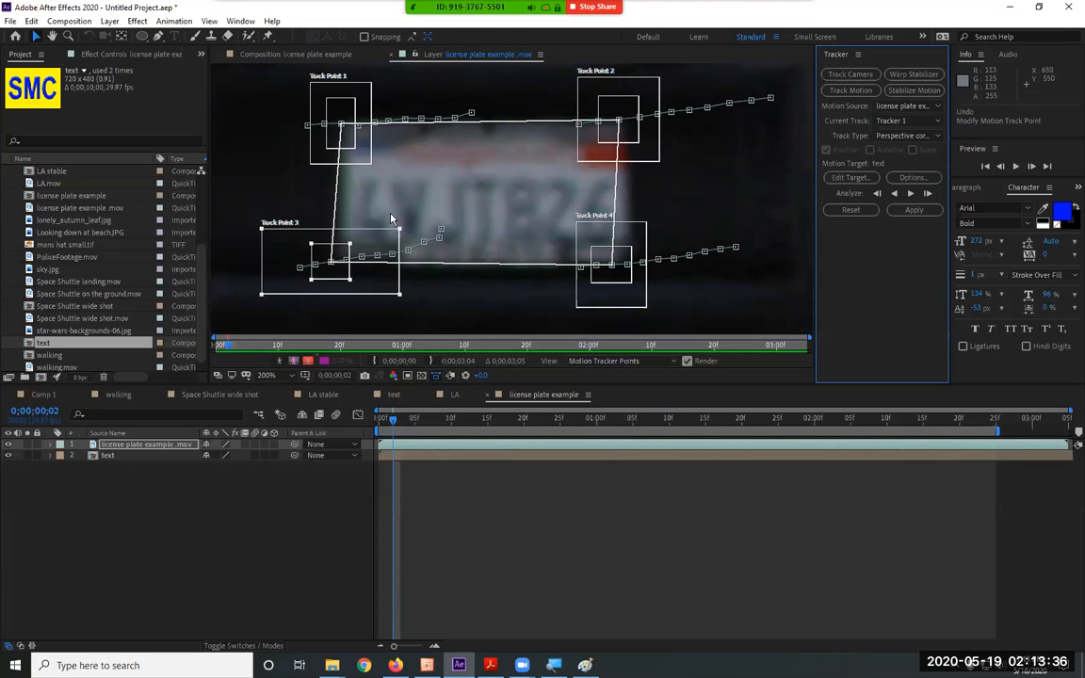
drag(339, 283, 346, 280)
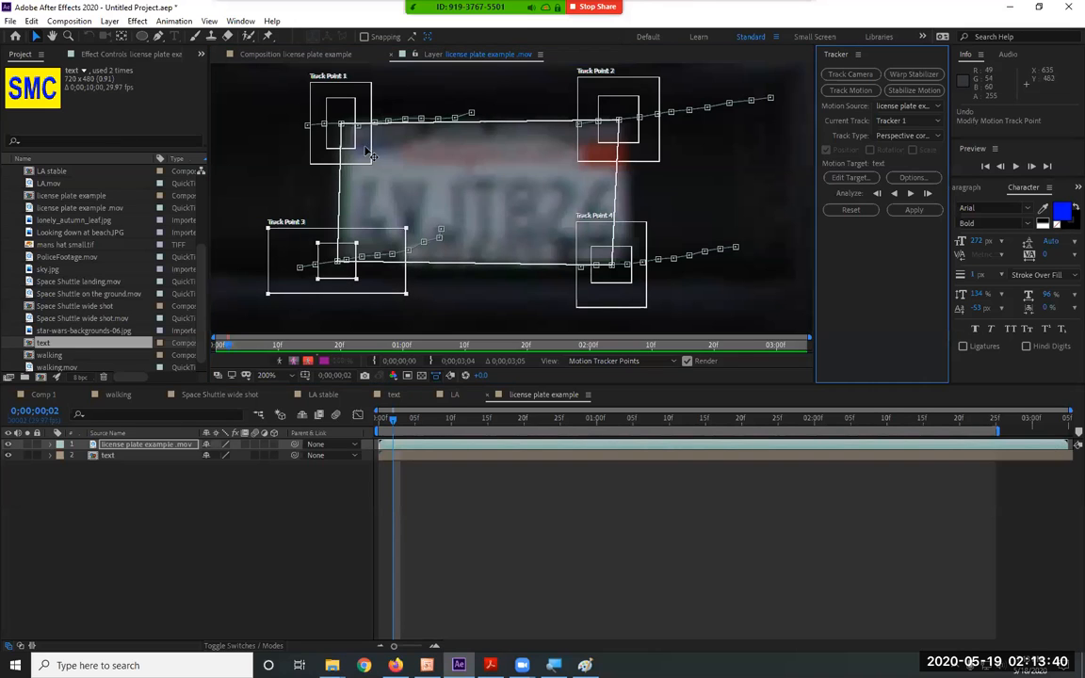
Step: Widen the search regions of Track Points 1, 2 and 4, and shift Track Point 4 outward to the plate's lower-right corner
click(326, 146)
mouse_move(371, 165)
mouse_down()
mouse_move(394, 162)
mouse_move(370, 151)
mouse_up()
click(659, 165)
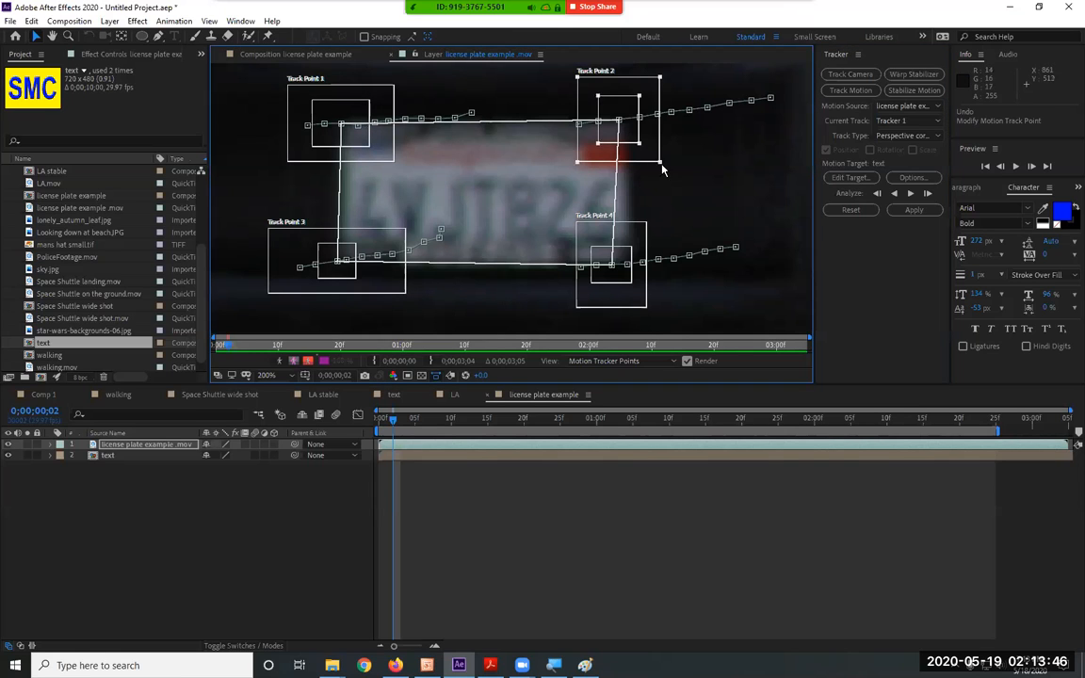
drag(663, 170, 671, 155)
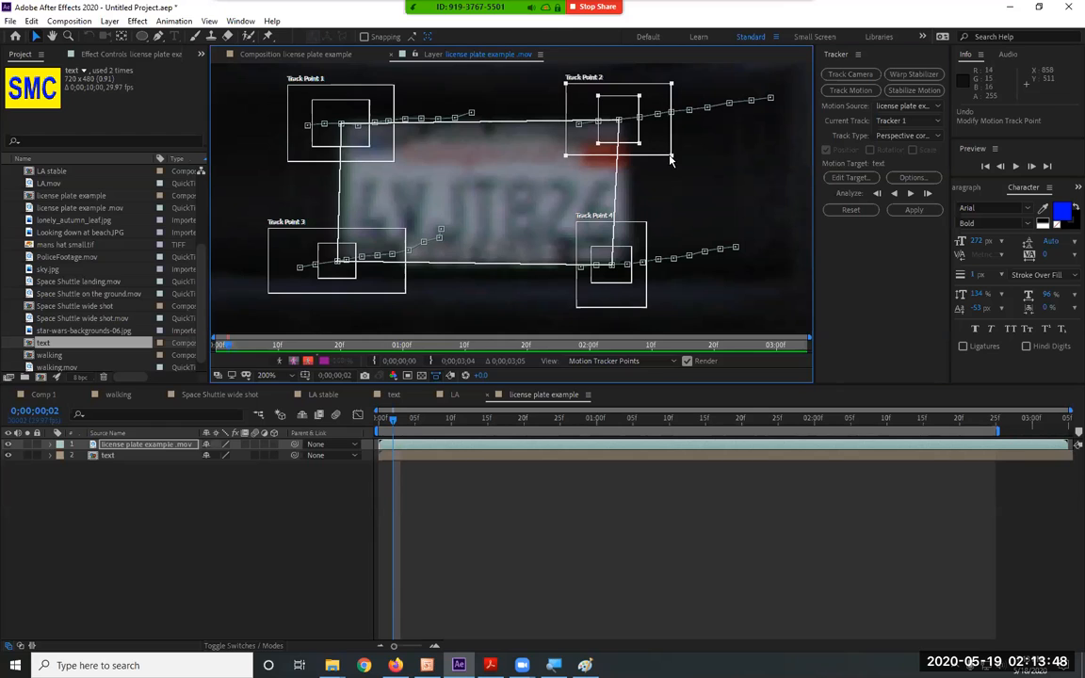
click(646, 224)
drag(646, 224, 670, 224)
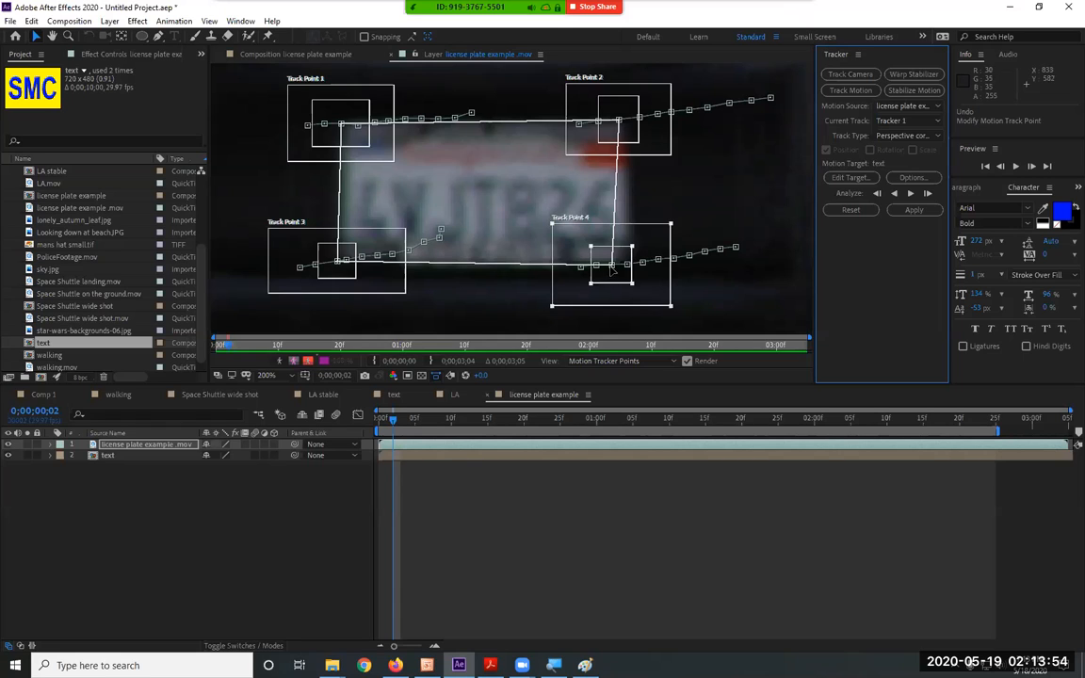
drag(611, 277, 627, 280)
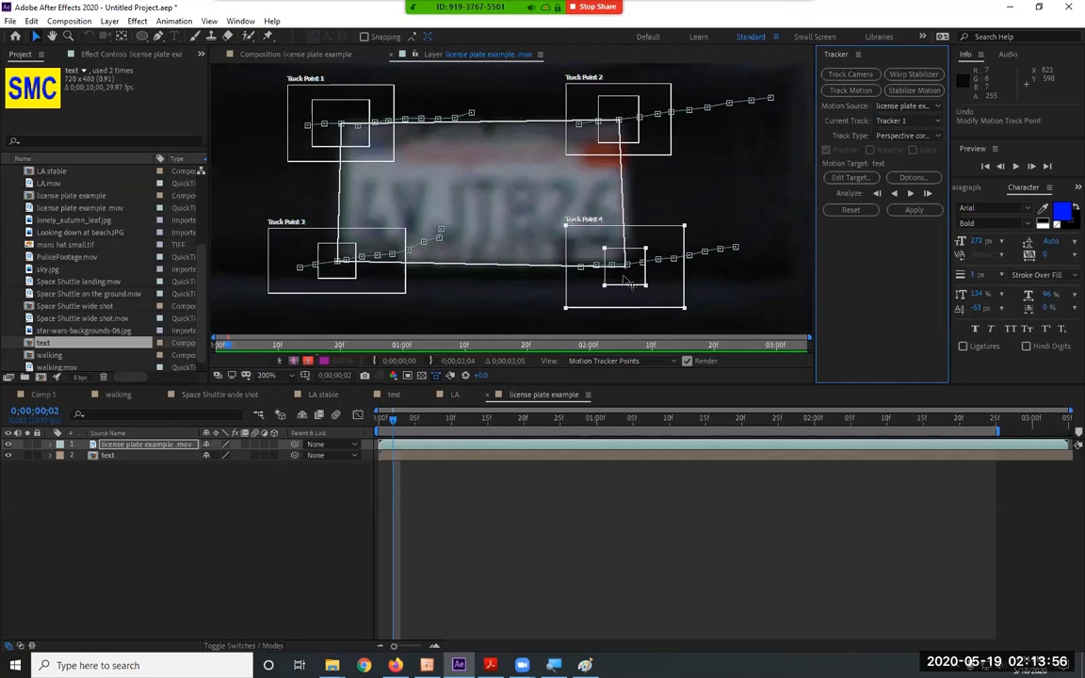
Step: Analyze the corrected track forward one frame at a time up to 0;00;00;09
click(926, 195)
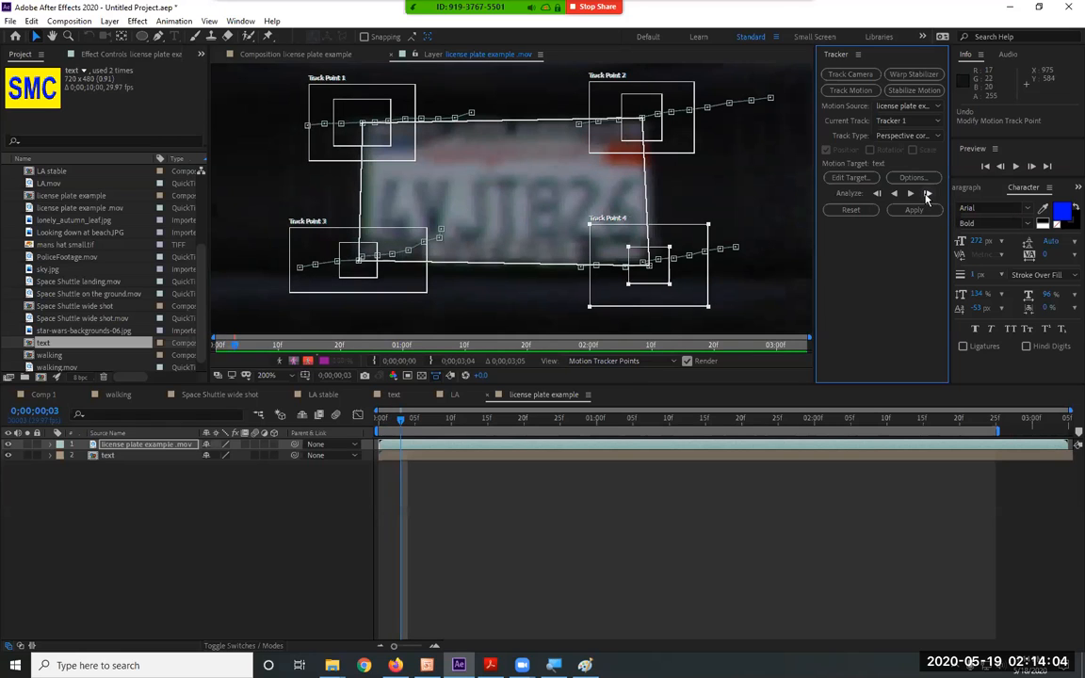
click(925, 195)
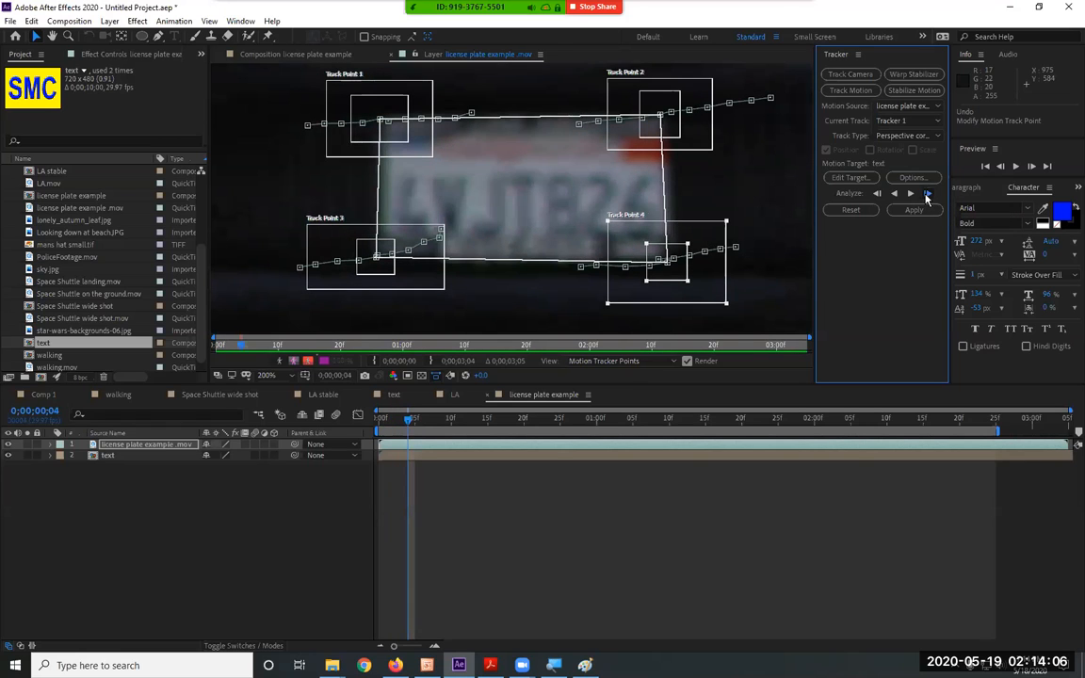
click(926, 194)
click(925, 195)
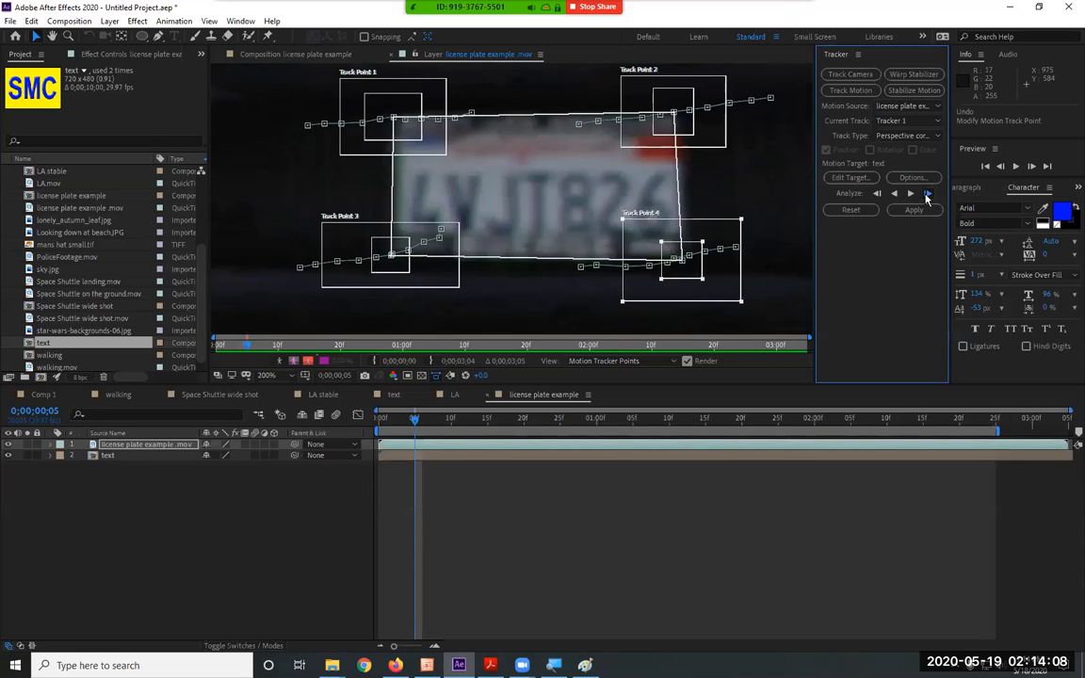
click(925, 195)
click(925, 195)
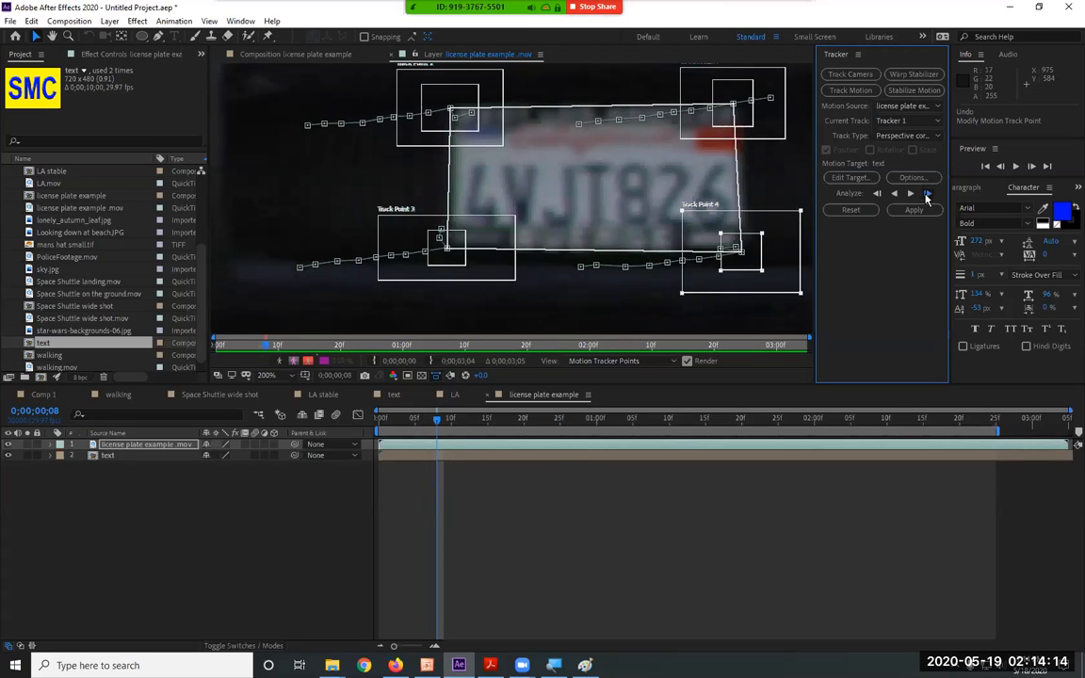
click(926, 195)
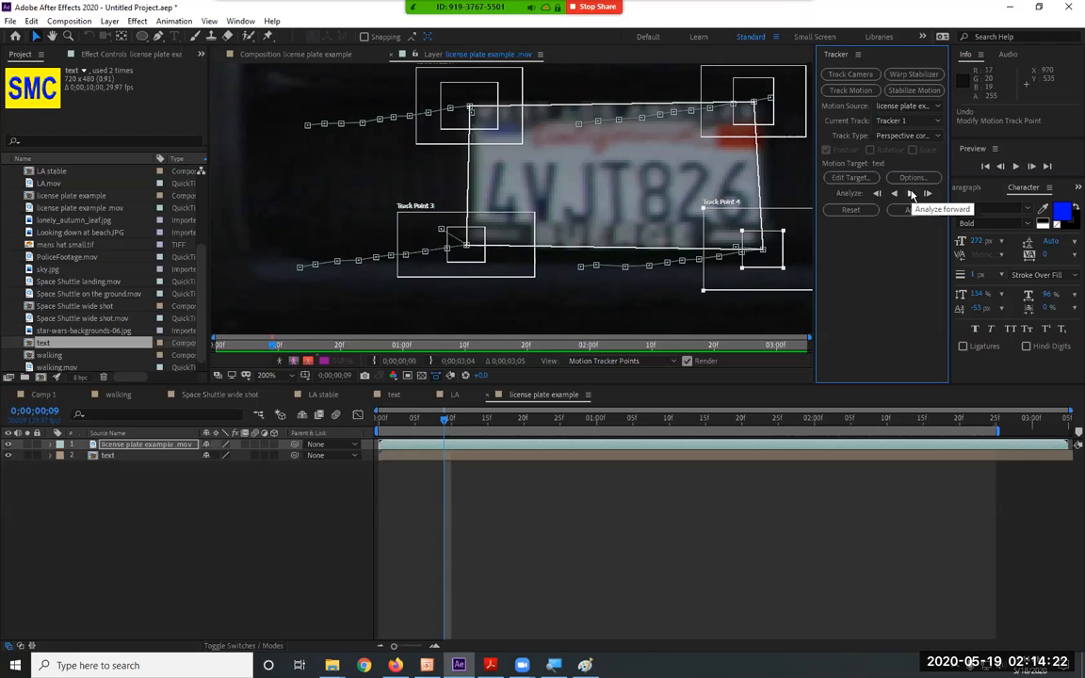
Step: Analyze the plate track forward from 0;00;00;09 and stop the analysis at 0;00;02;07
scroll(502, 191, down, 2)
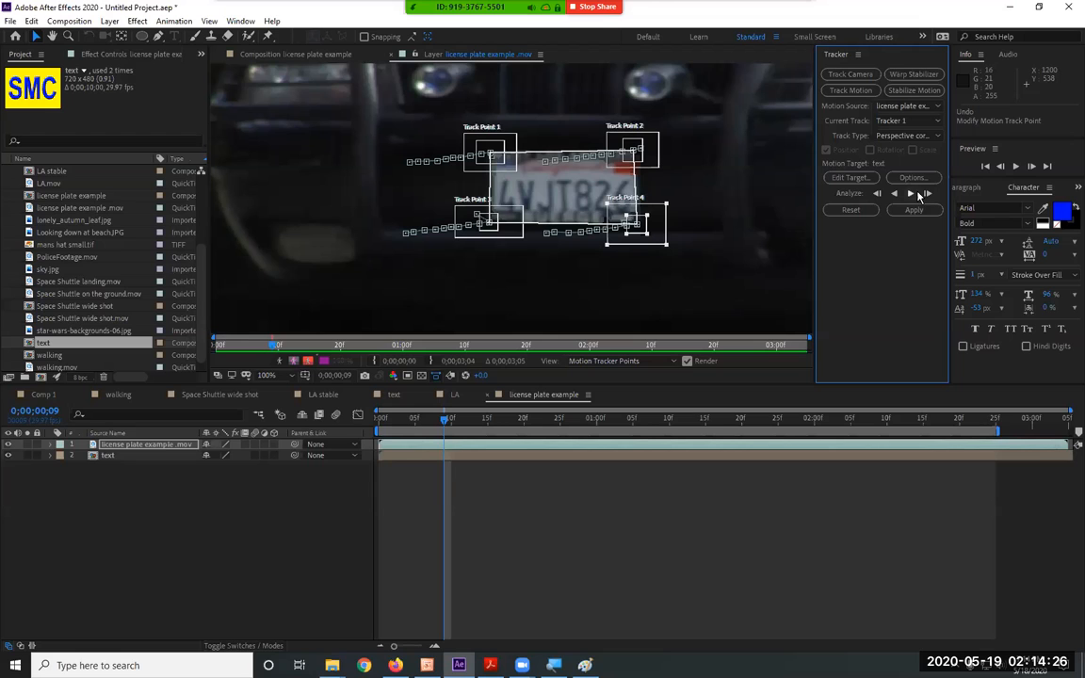
click(912, 195)
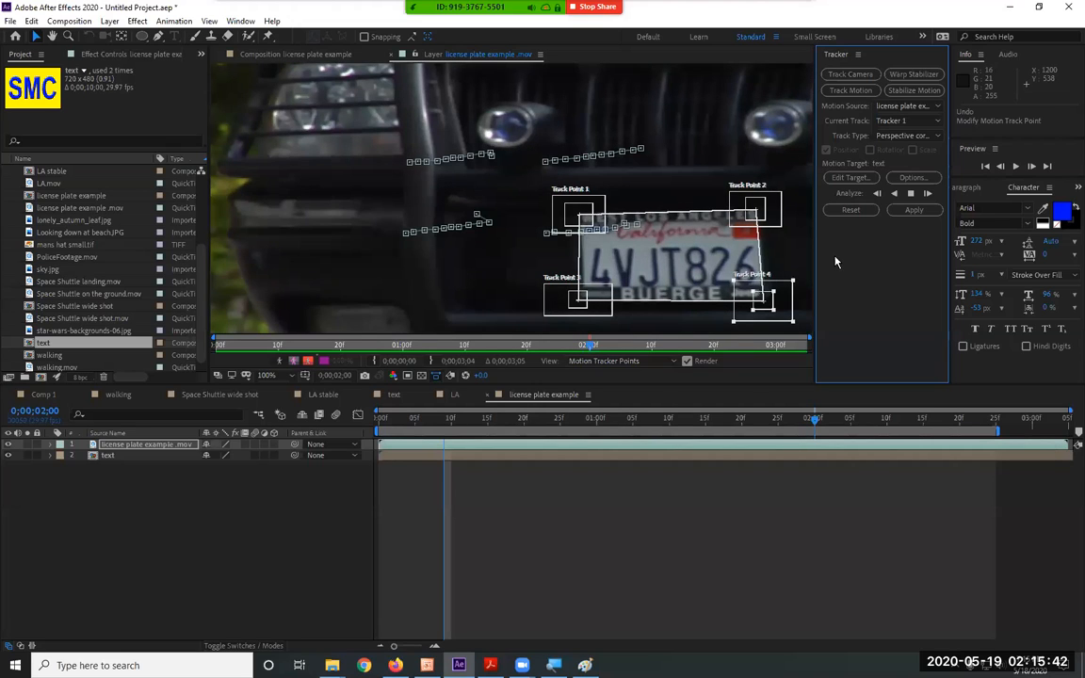
key(Page_Down)
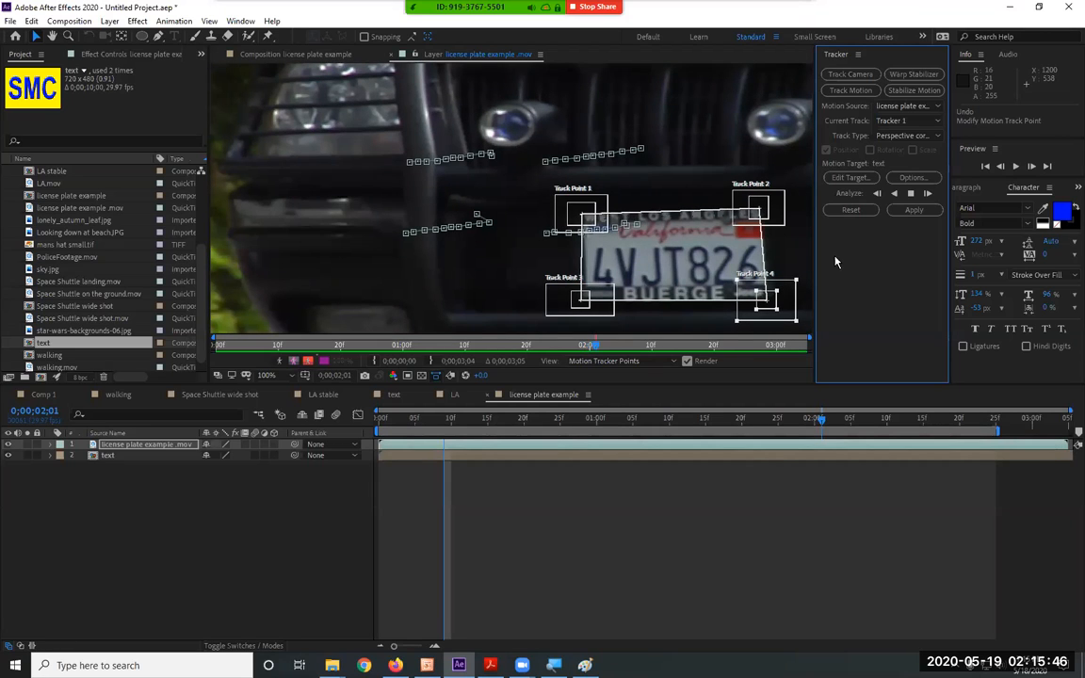
key(Page_Down)
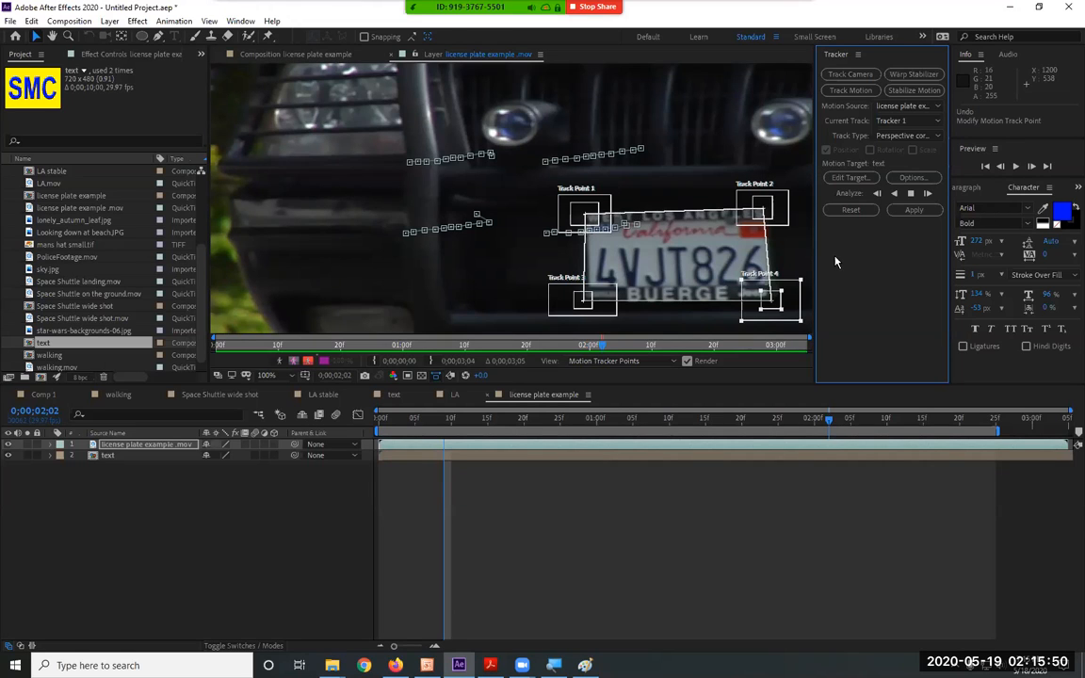
key(Page_Down)
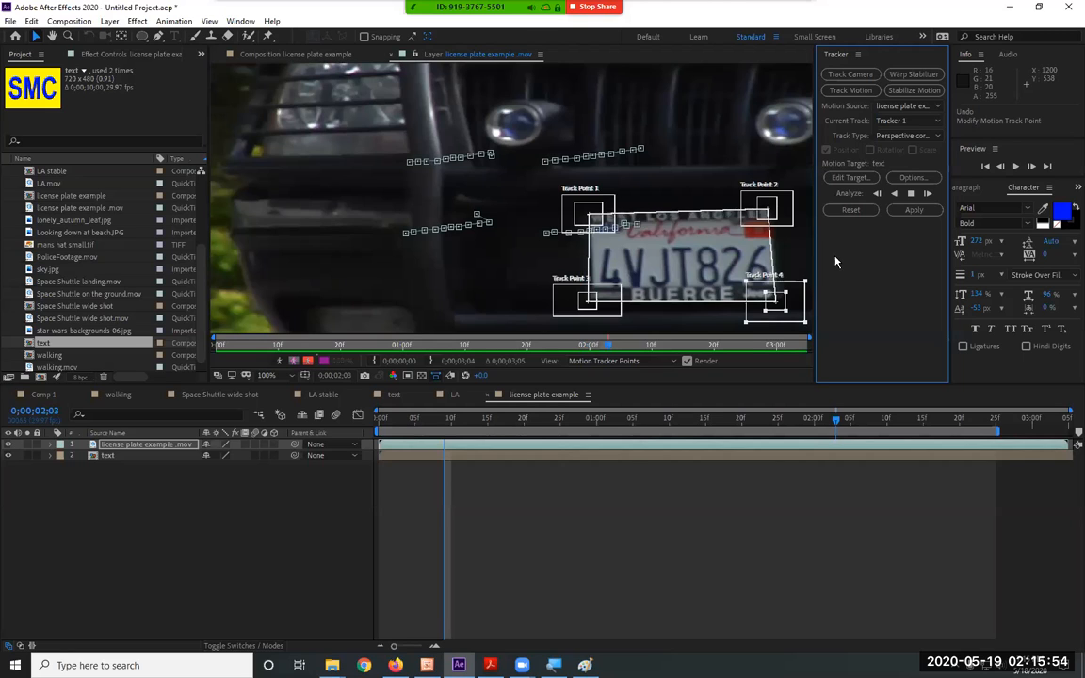
key(Page_Down)
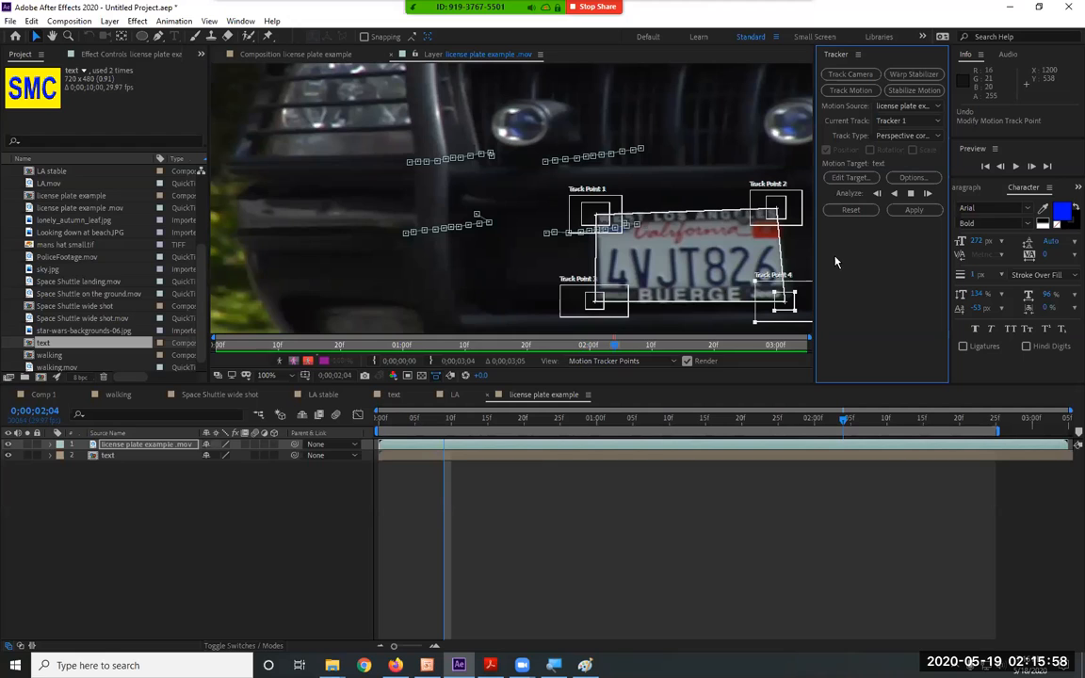
key(Page_Down)
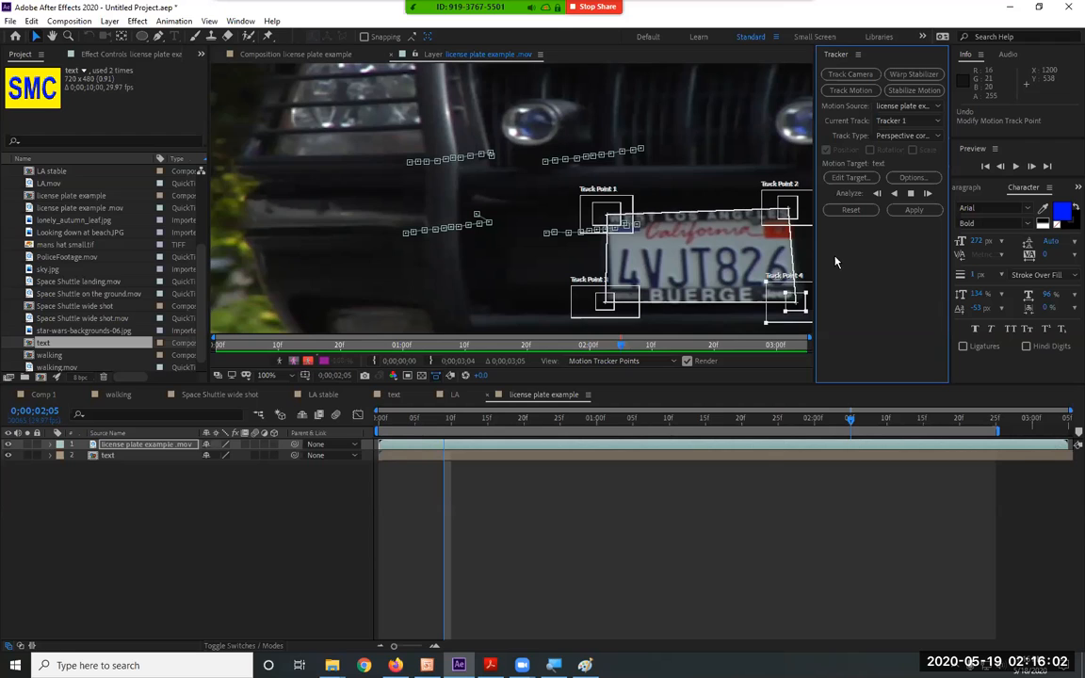
key(Page_Down)
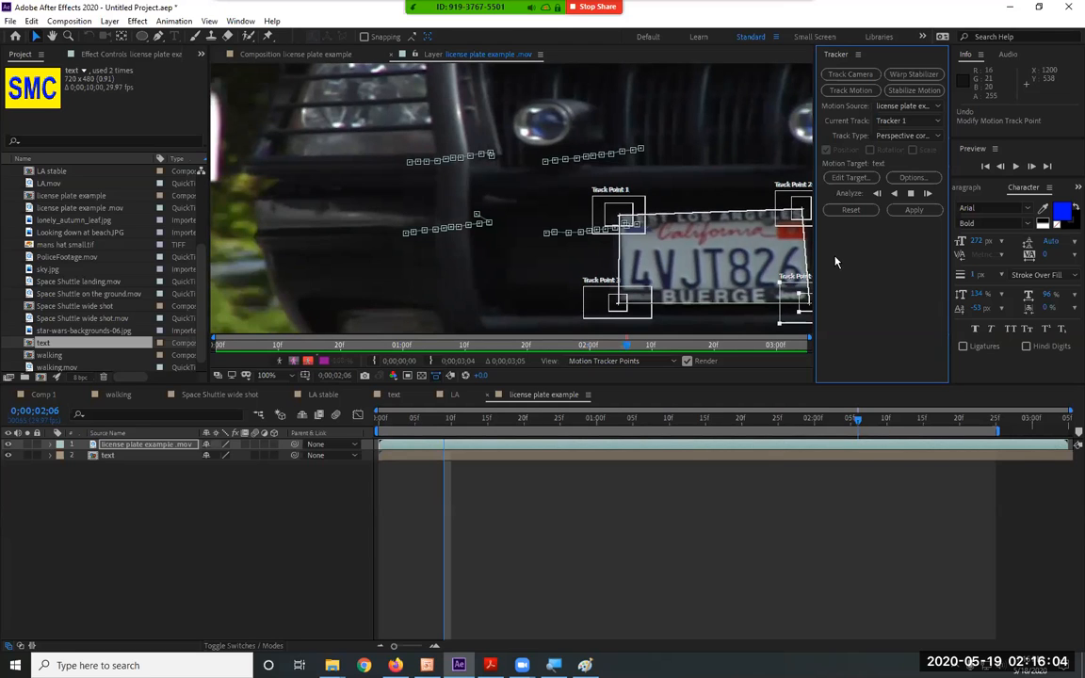
key(Page_Down)
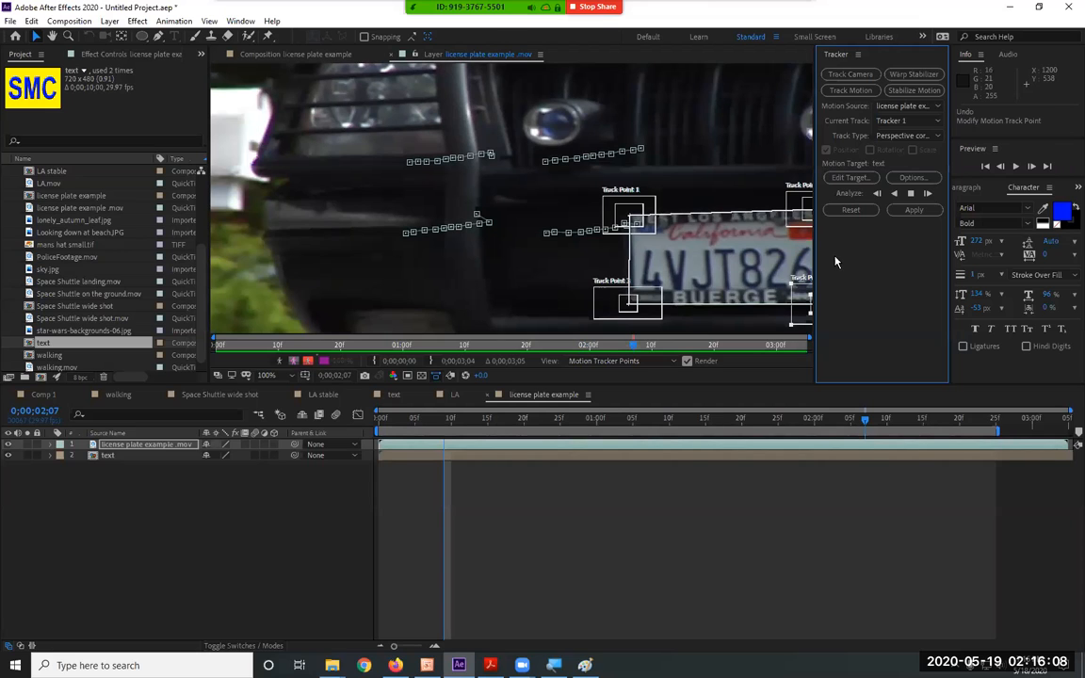
click(910, 194)
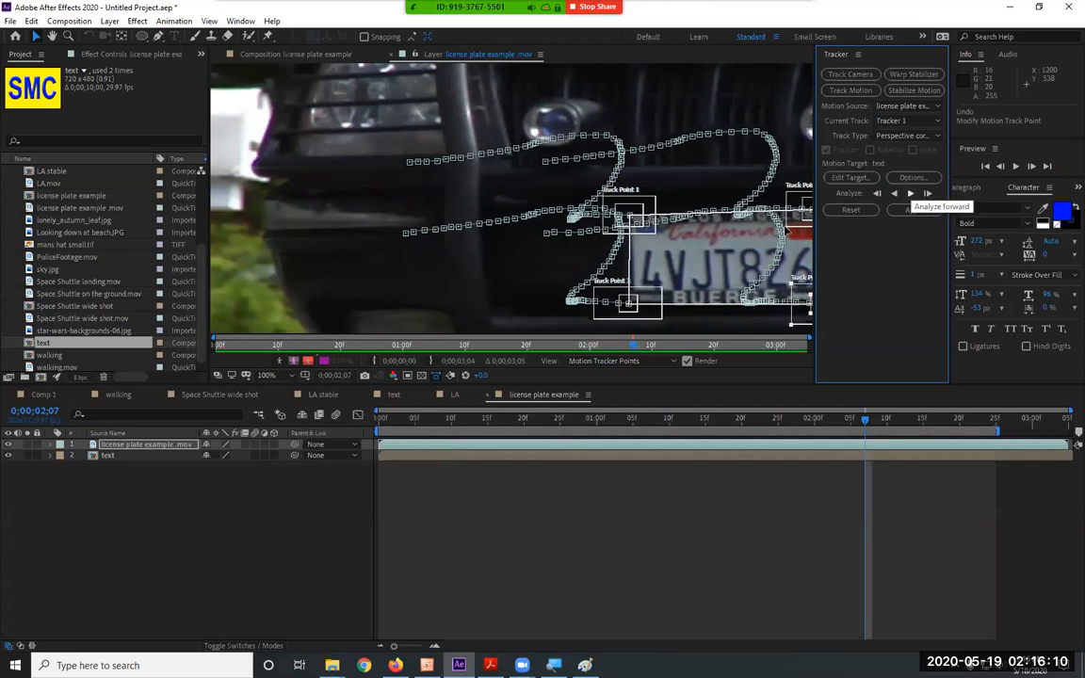
Step: Resume the forward analysis from 0;00;02;07 and run it up to 0;00;02;24
scroll(602, 259, down, 2)
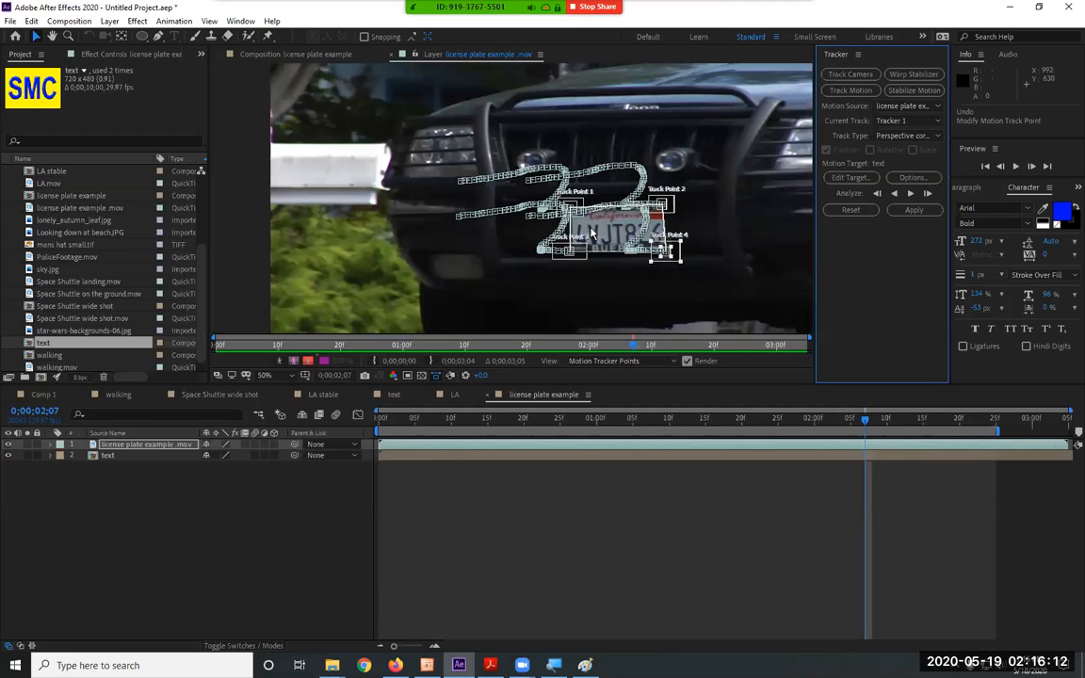
scroll(603, 252, down, 1)
scroll(604, 242, up, 1)
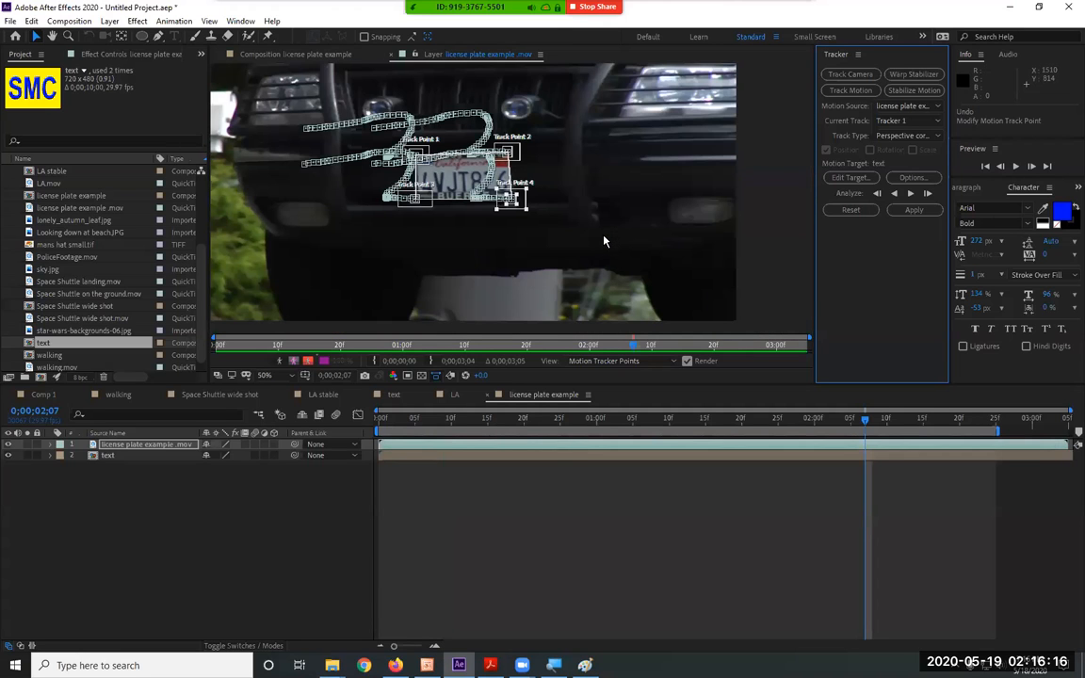
click(909, 193)
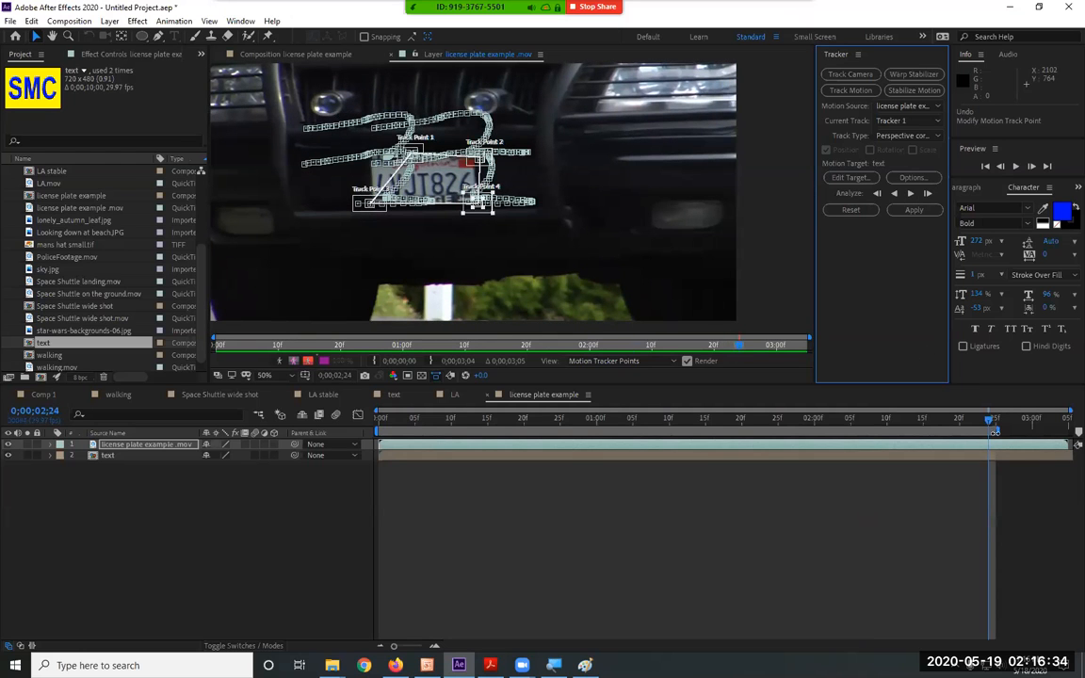
Step: Go back to 0;00;02;17 and re-analyze the track forward one frame at a time up to 0;00;02;22
drag(988, 421, 947, 424)
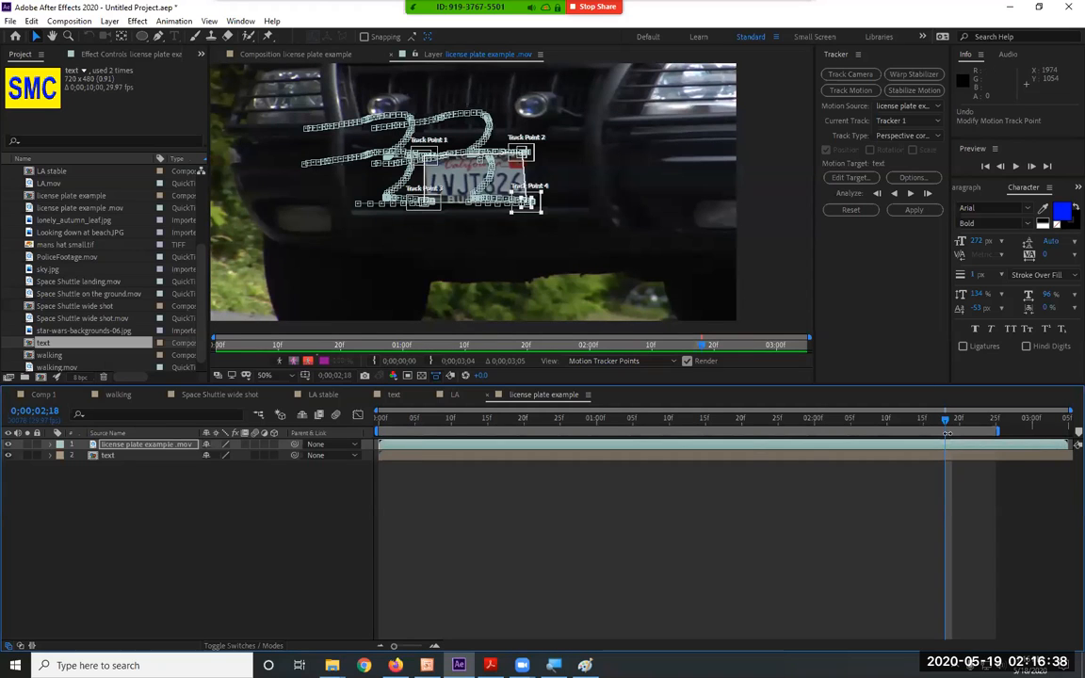
mouse_move(944, 420)
mouse_down()
mouse_move(928, 423)
mouse_move(941, 427)
mouse_up()
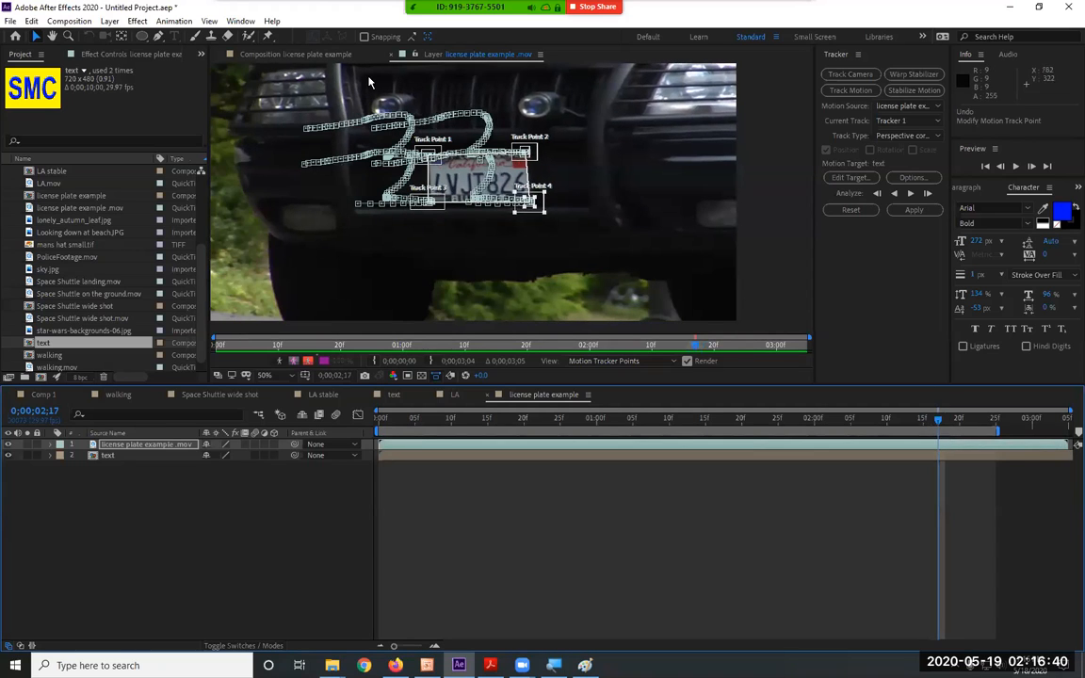
scroll(357, 108, up, 4)
scroll(354, 131, down, 2)
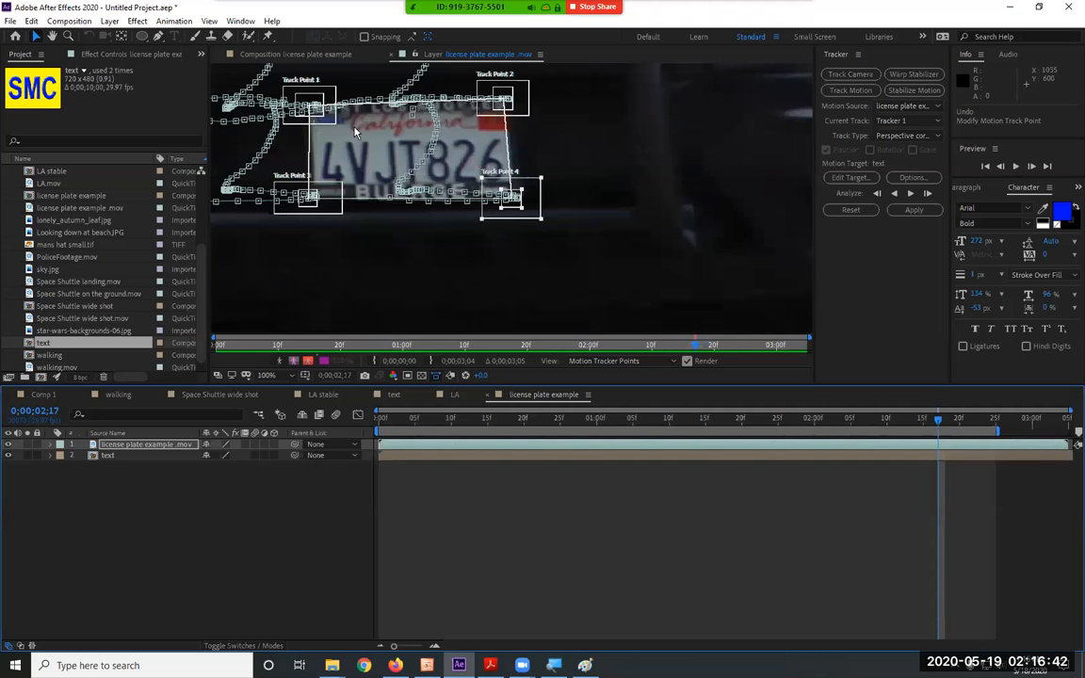
key(h)
drag(304, 119, 441, 192)
key(v)
click(928, 194)
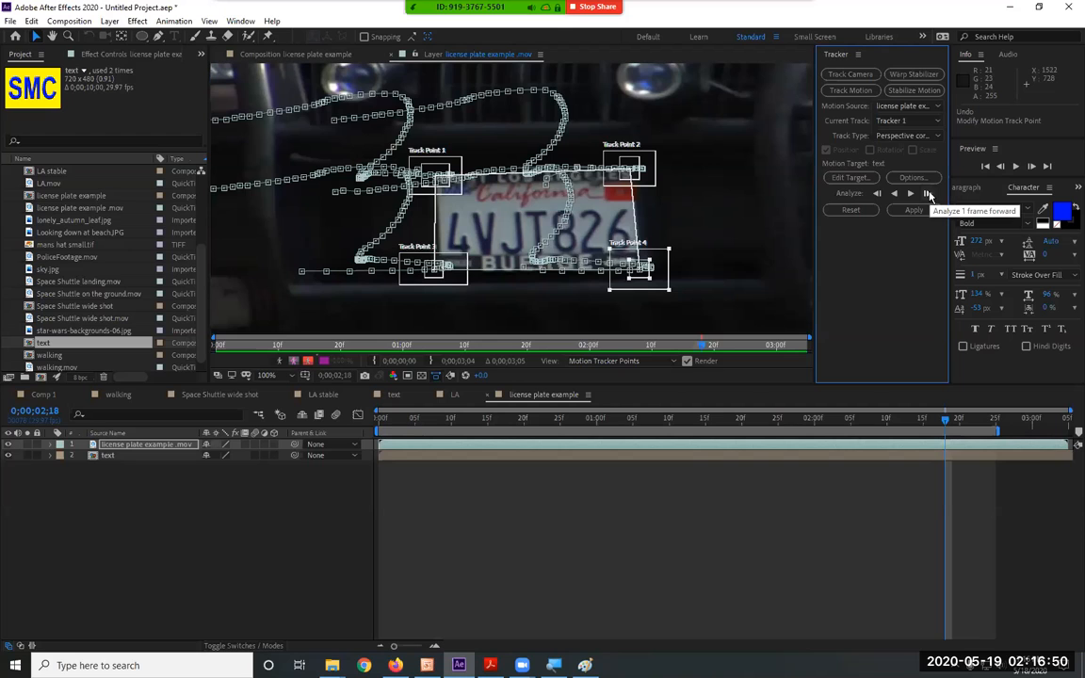
click(927, 193)
click(927, 194)
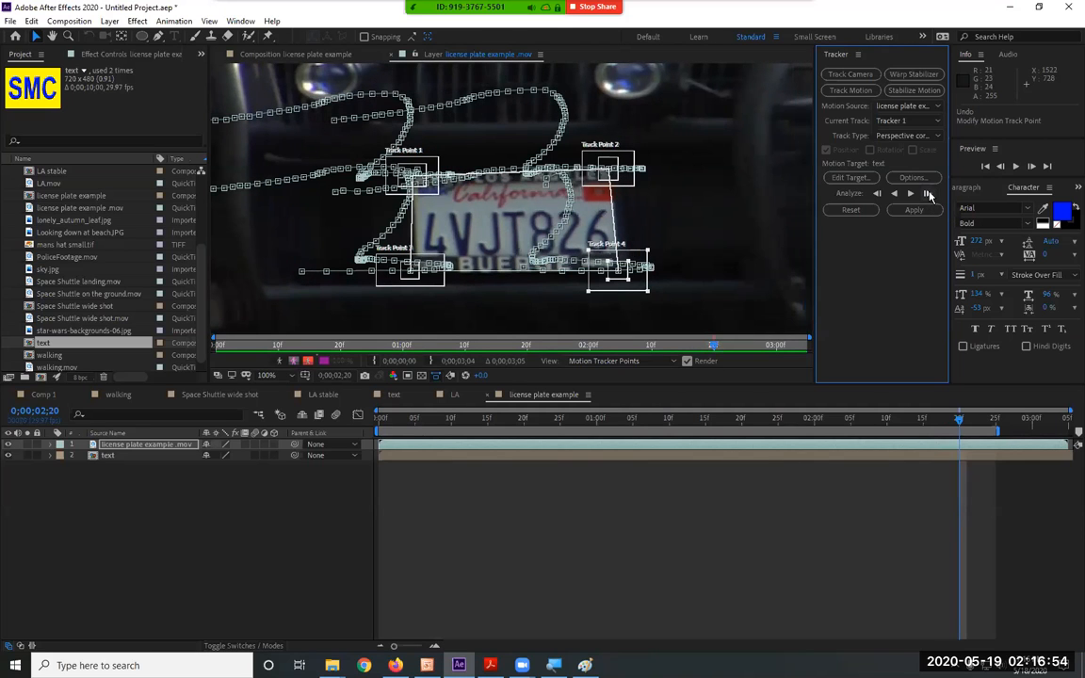
click(927, 194)
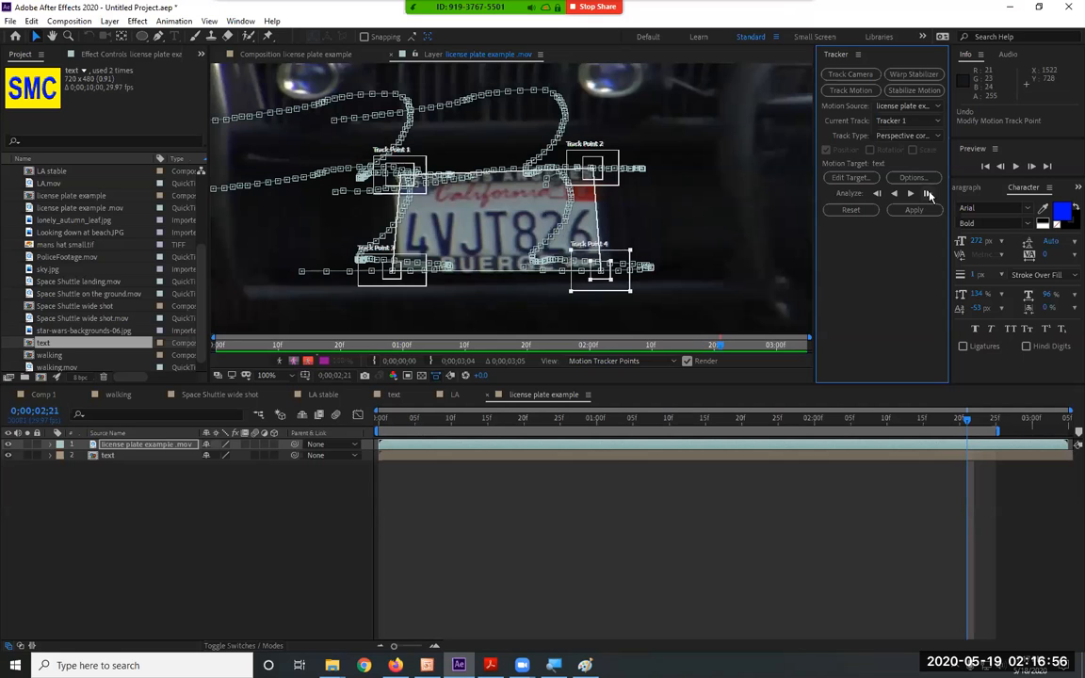
click(928, 194)
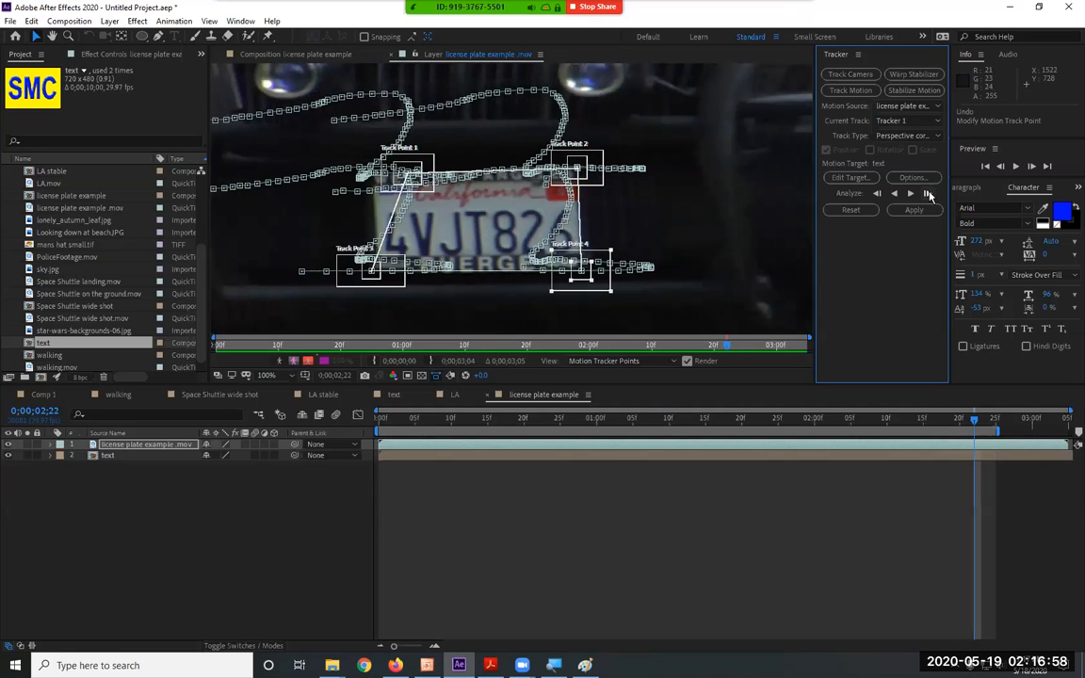
Step: Step back to 0;00;02;21, realign Track Point 1 with the plate's upper-left corner and analyze one frame forward
click(878, 194)
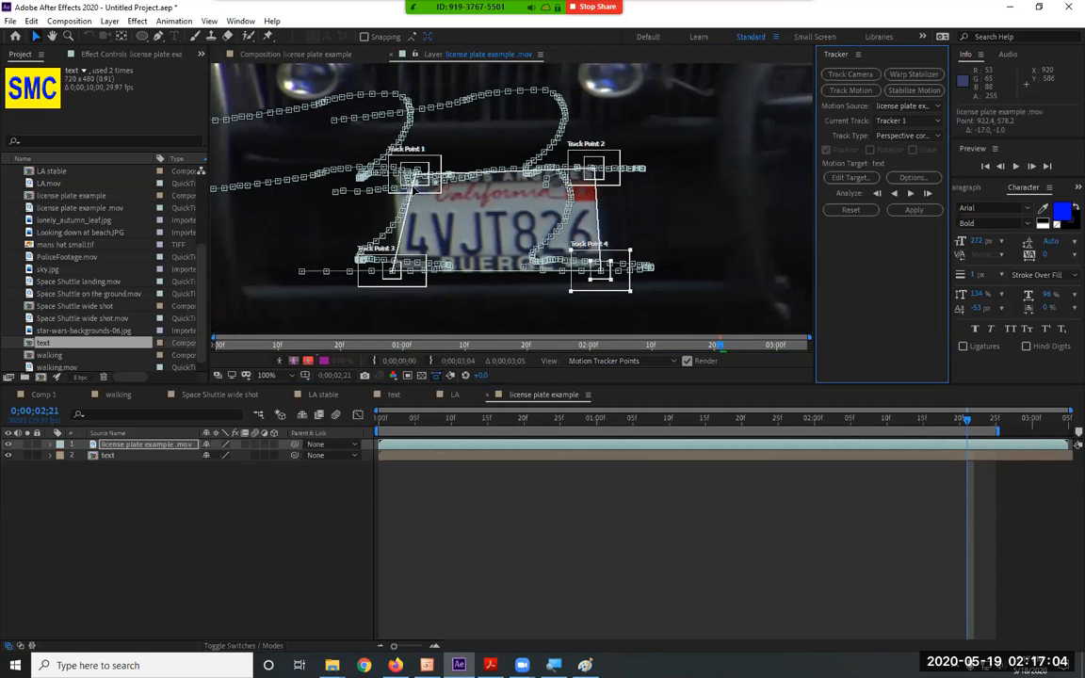
drag(423, 184, 407, 194)
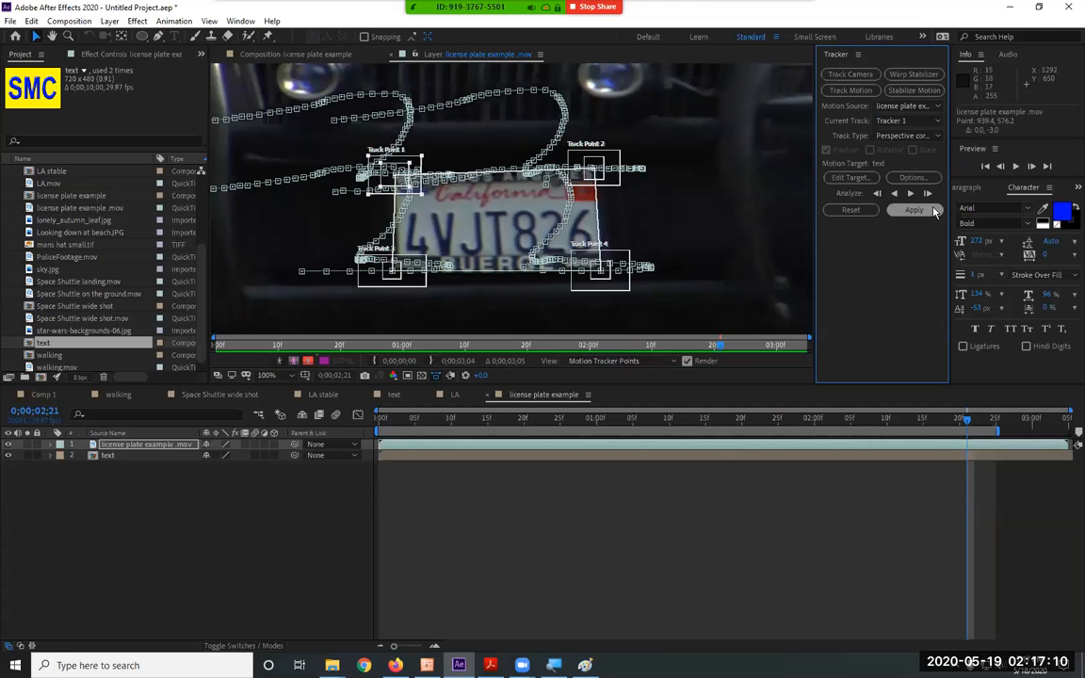
click(928, 194)
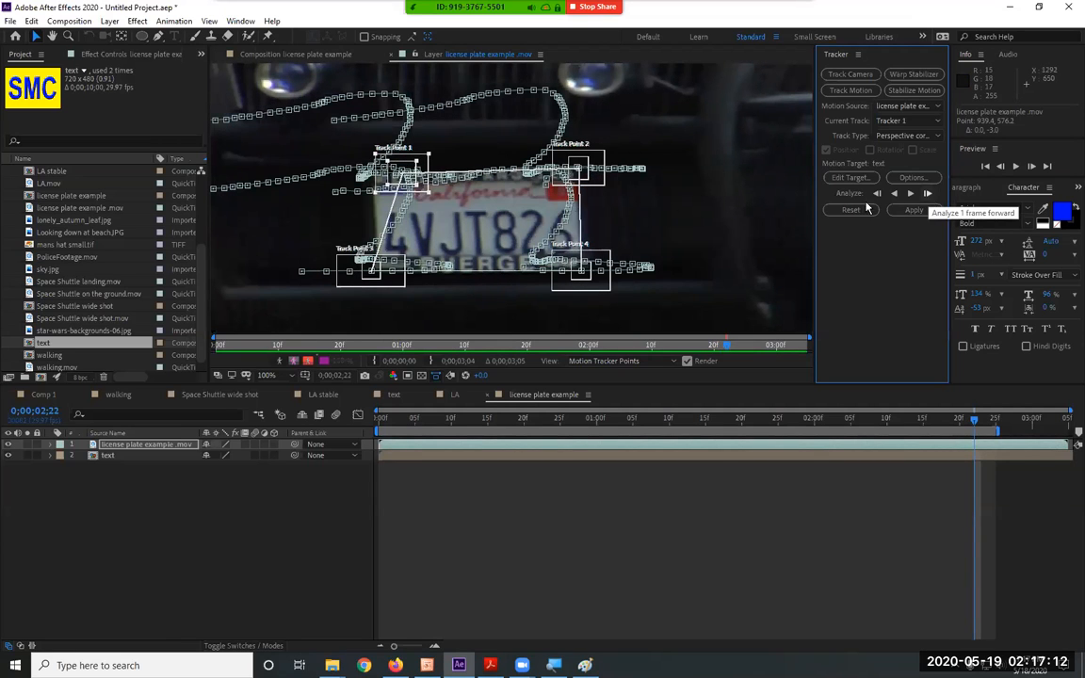
Step: Move Track Point 1 back onto the plate's upper-left corner at 0;00;02;22
click(423, 192)
drag(424, 192, 396, 193)
drag(402, 193, 405, 202)
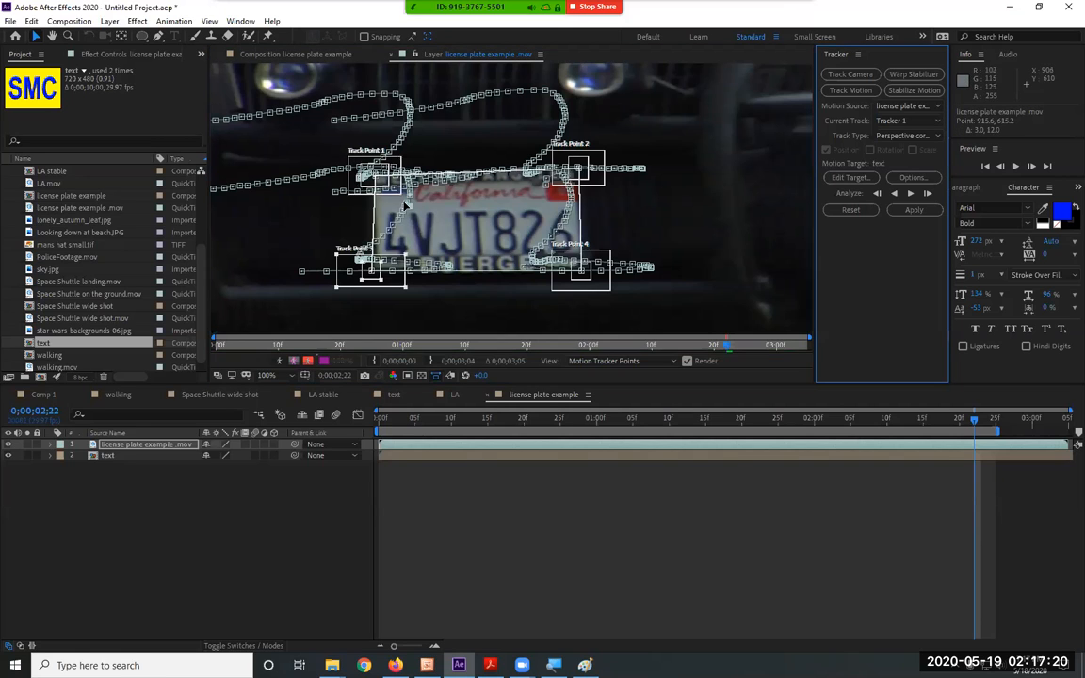
key(ctrl+z)
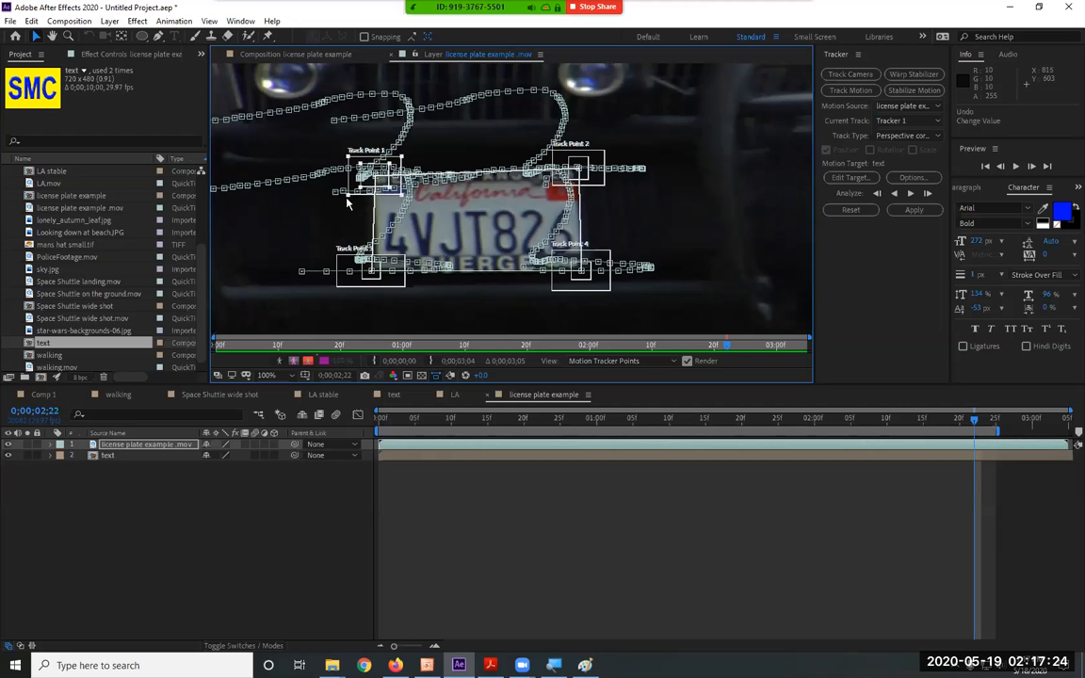
Step: Enlarge Track Point 1's search region and feature region around the plate's upper-left corner at 0;00;02;22
drag(348, 195, 351, 201)
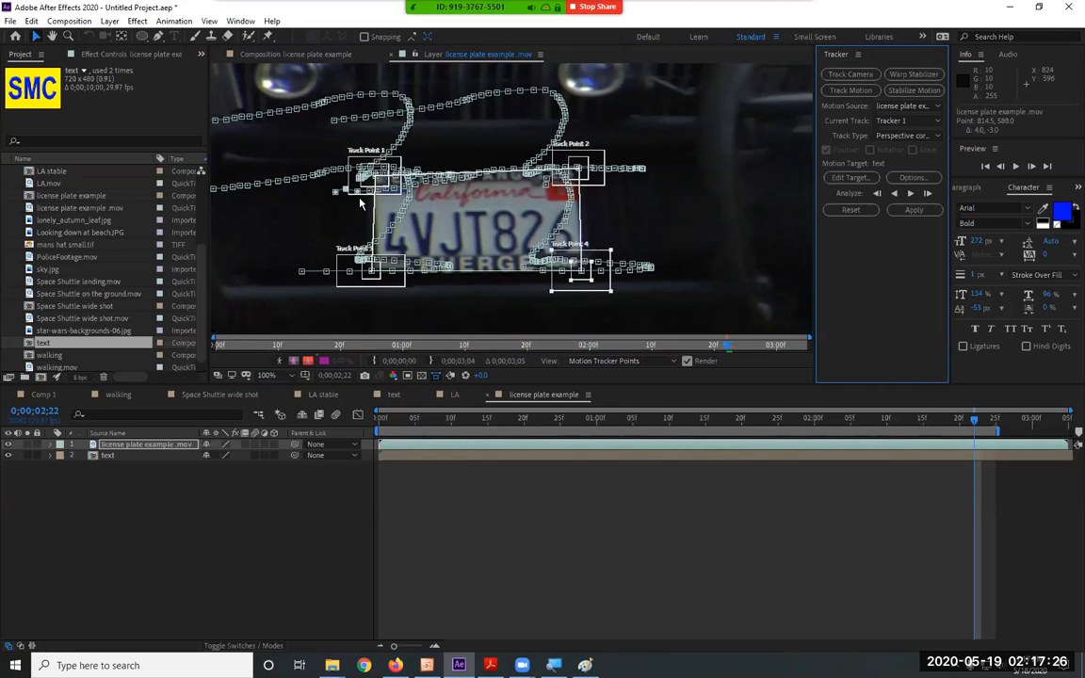
key(ctrl+z)
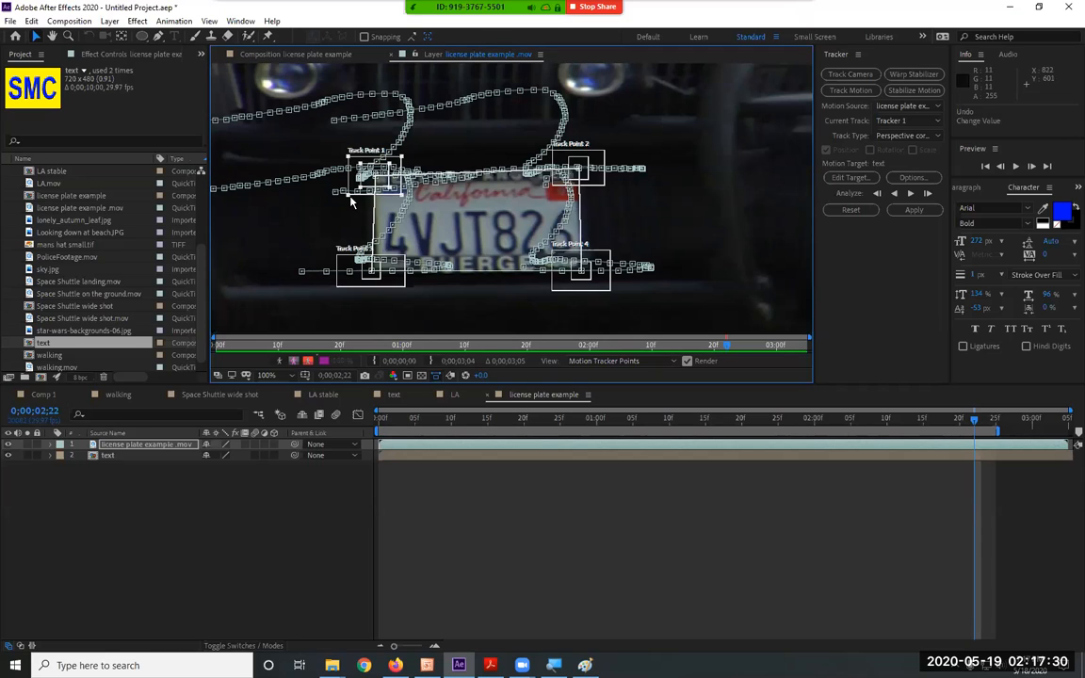
drag(350, 202, 343, 205)
click(580, 272)
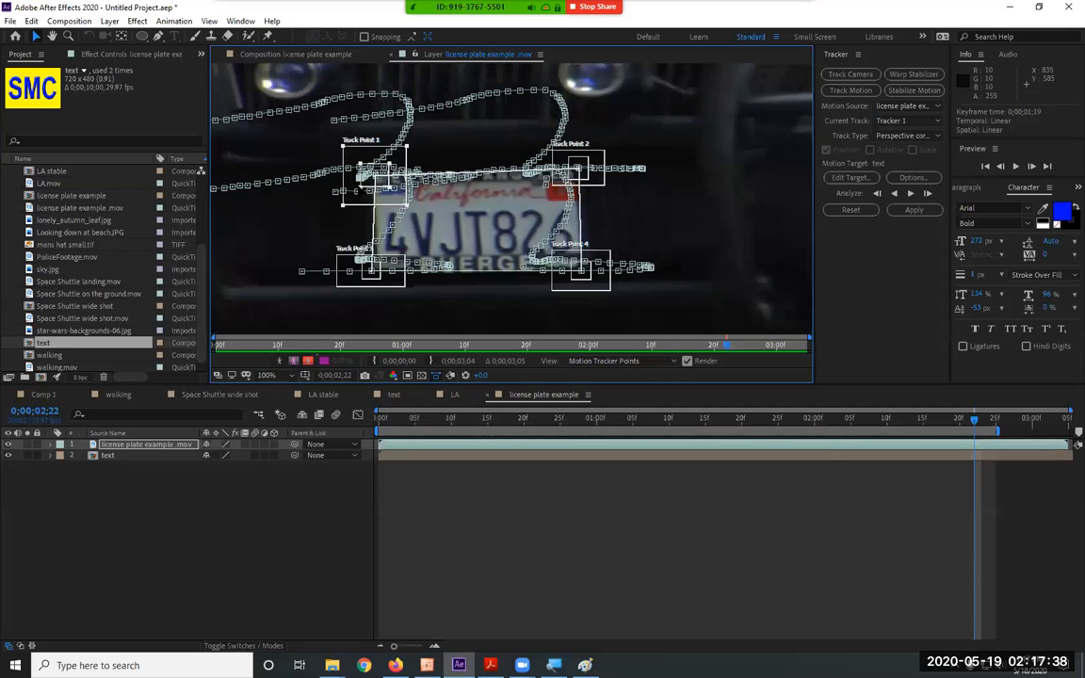
drag(360, 189, 361, 192)
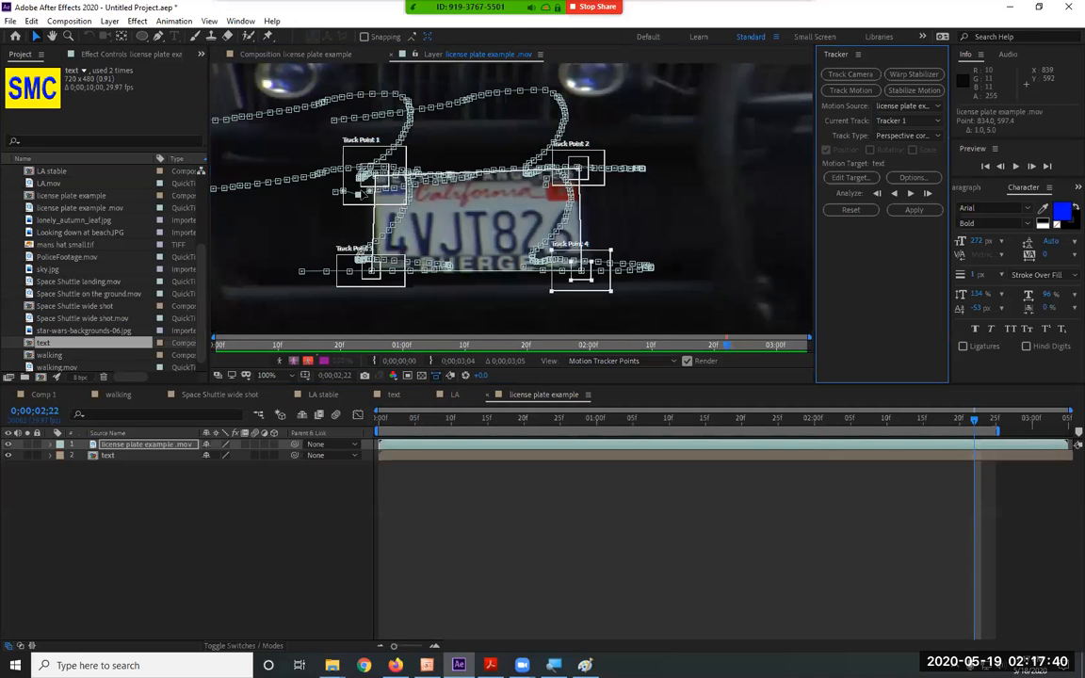
scroll(363, 188, up, 4)
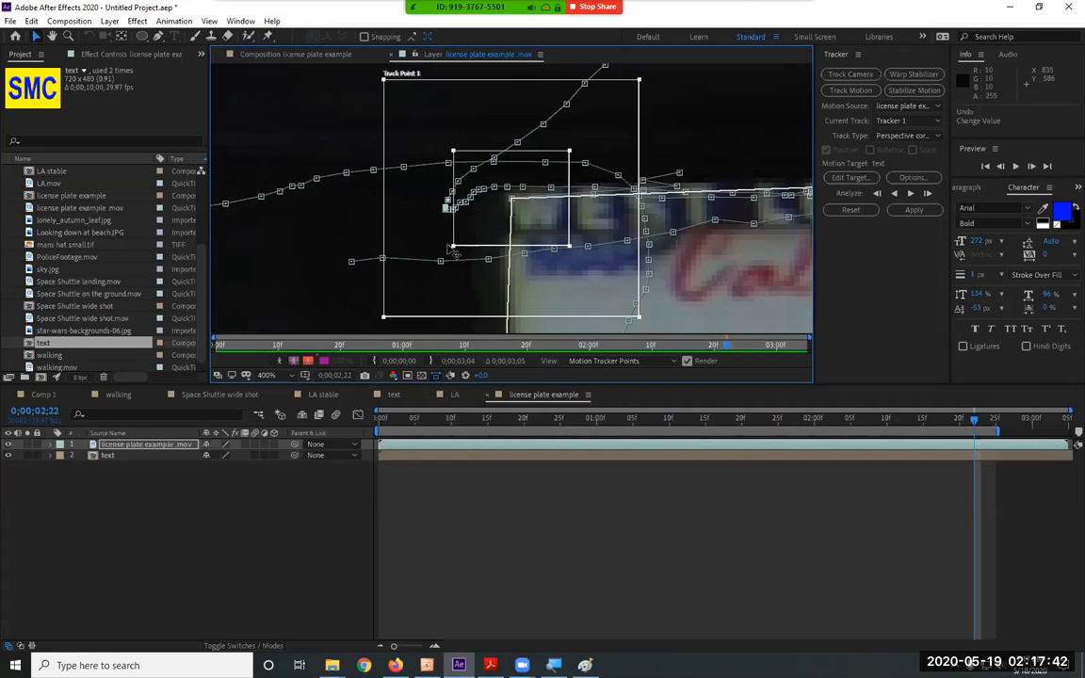
drag(454, 255, 426, 279)
scroll(762, 212, down, 1)
scroll(763, 216, down, 2)
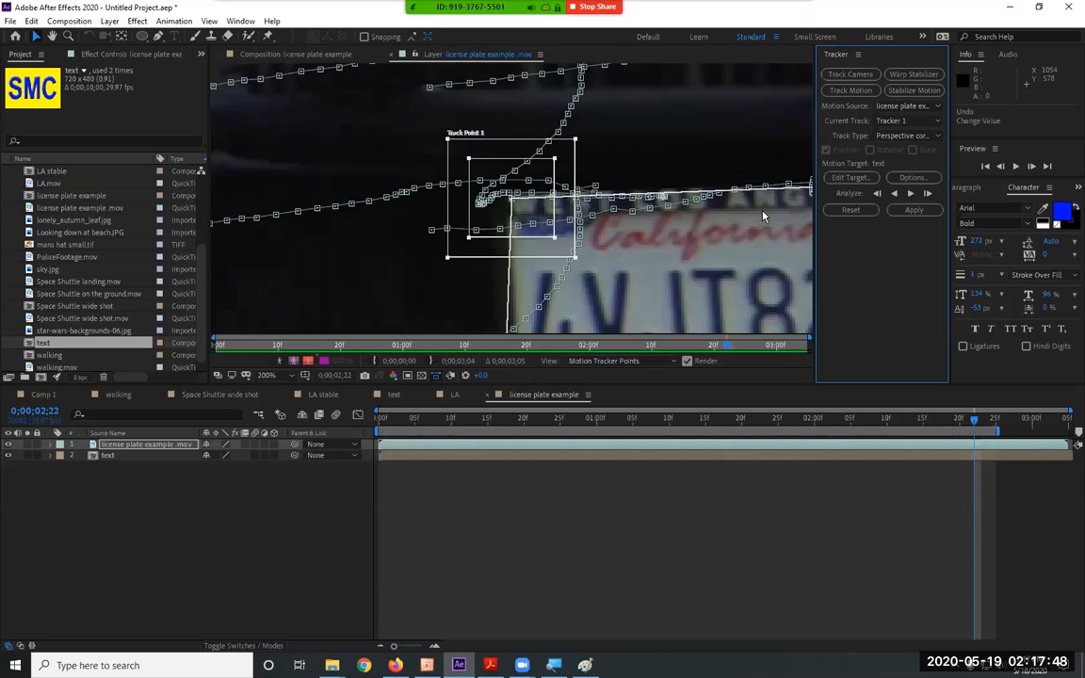
Step: Analyze one frame at a time to 0;00;02;24, realigning Track Point 1 with the plate's upper-left corner at each frame
click(928, 194)
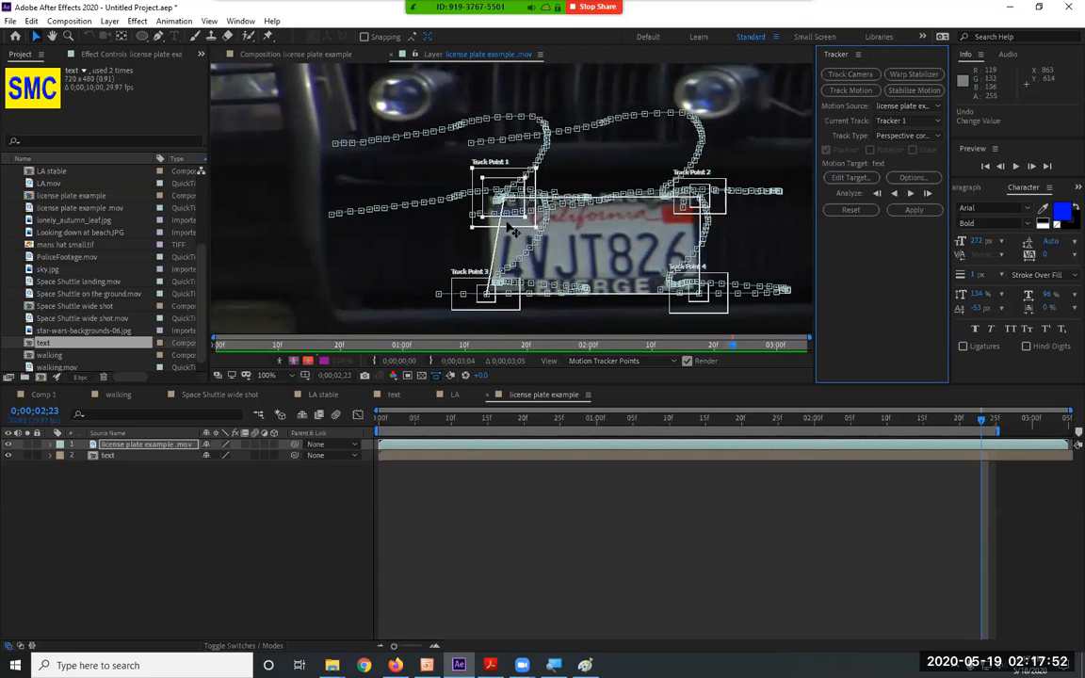
drag(514, 230, 478, 222)
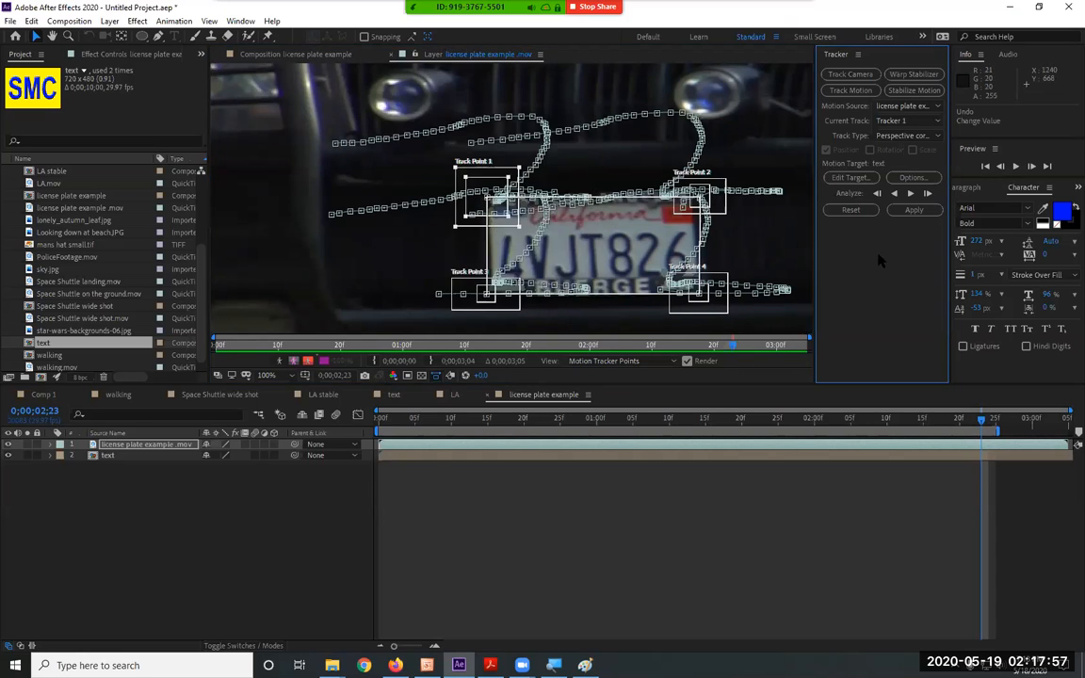
click(927, 194)
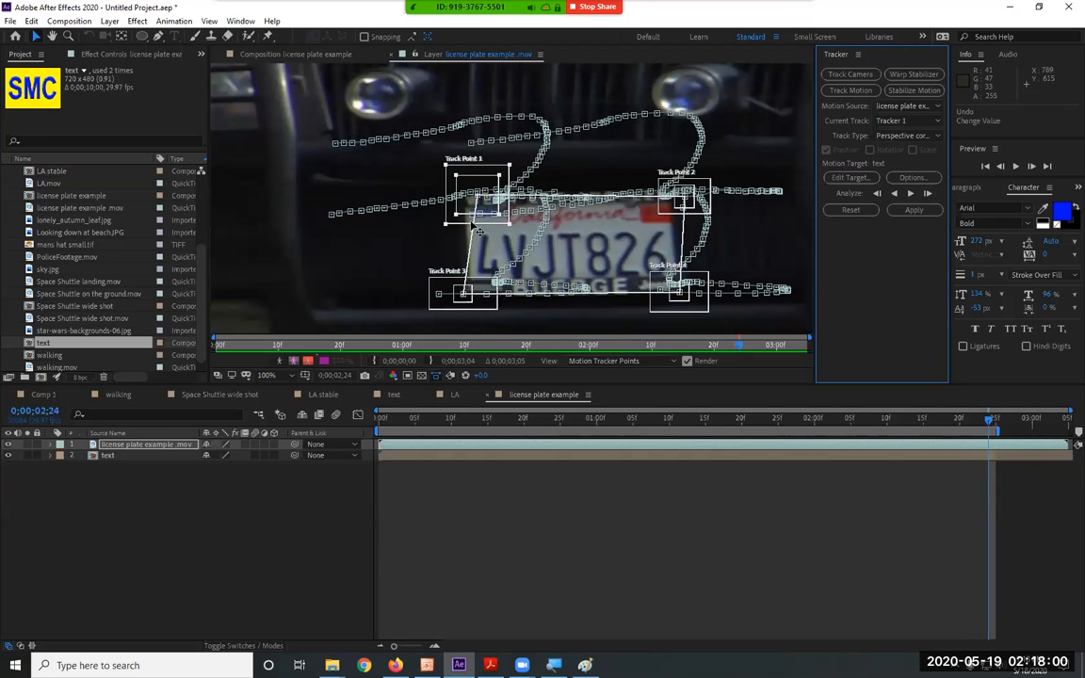
drag(491, 229, 476, 229)
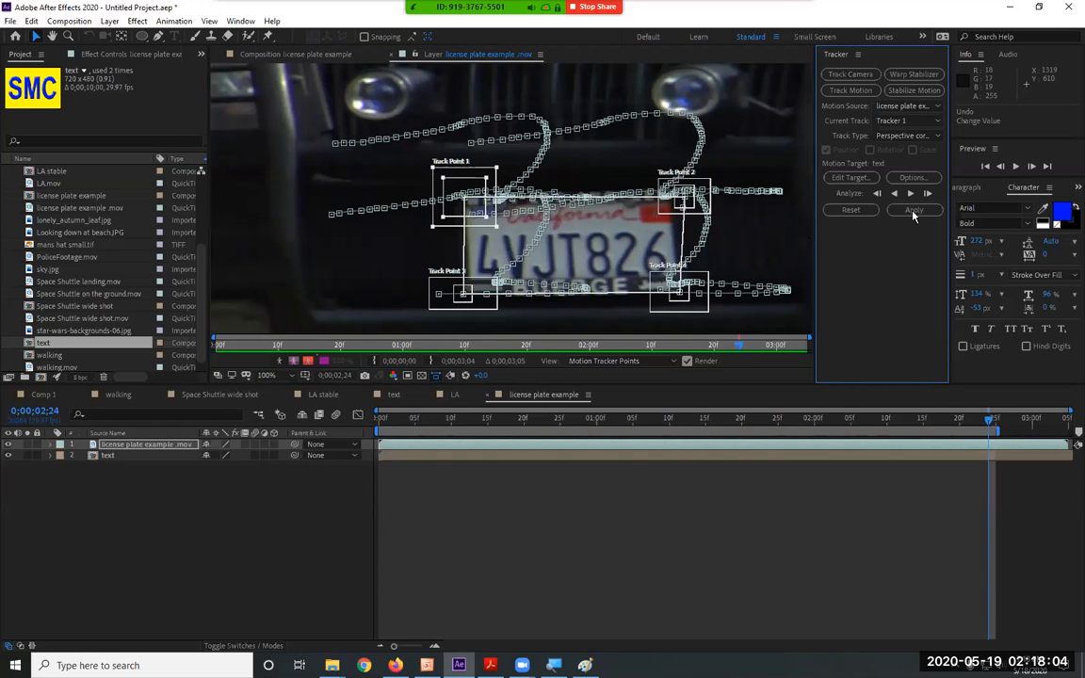
Step: Analyze one frame at a time to 0;00;02;26, realigning Track Point 1 with the plate's upper-left corner and shrinking its feature and search regions
click(928, 194)
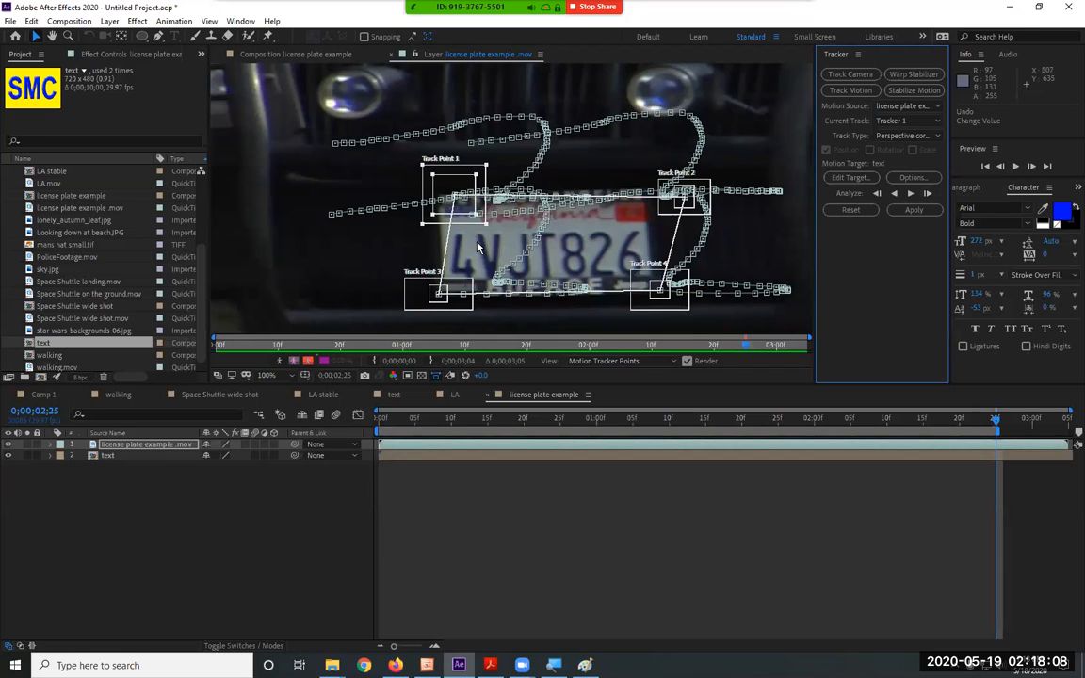
drag(446, 225, 422, 226)
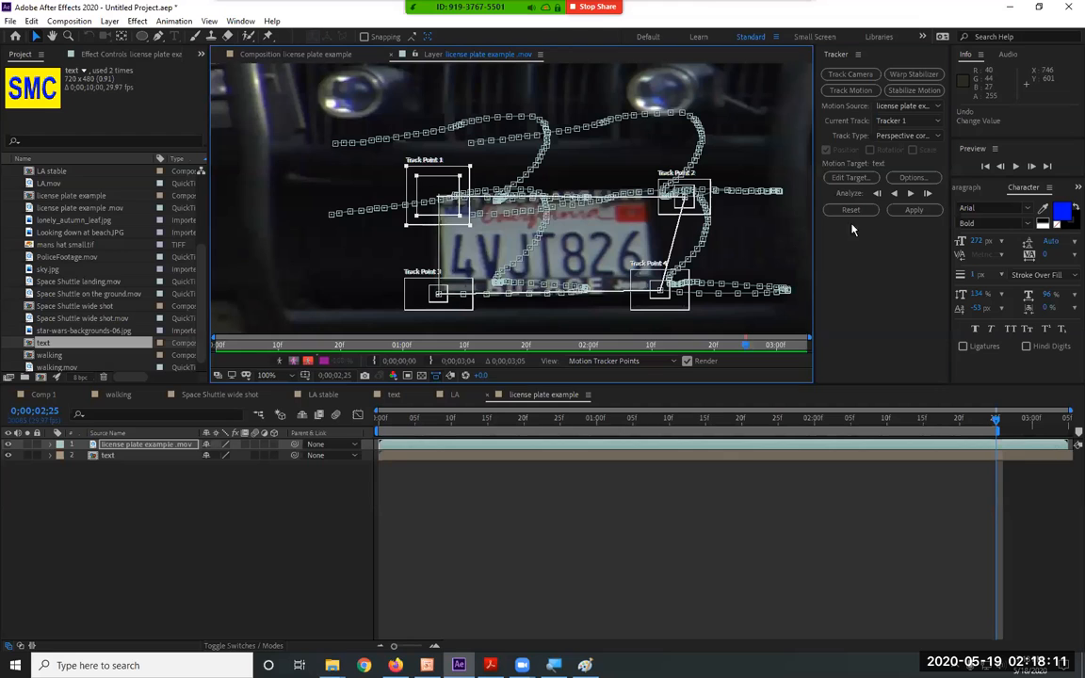
click(927, 194)
drag(440, 228, 424, 233)
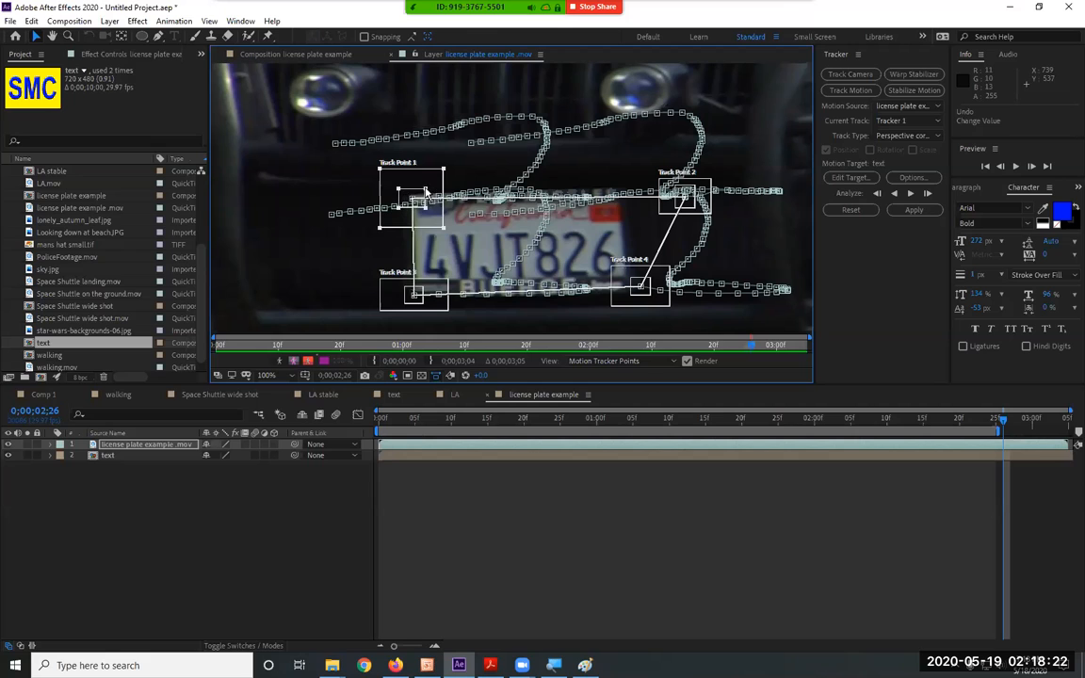
drag(381, 172, 384, 174)
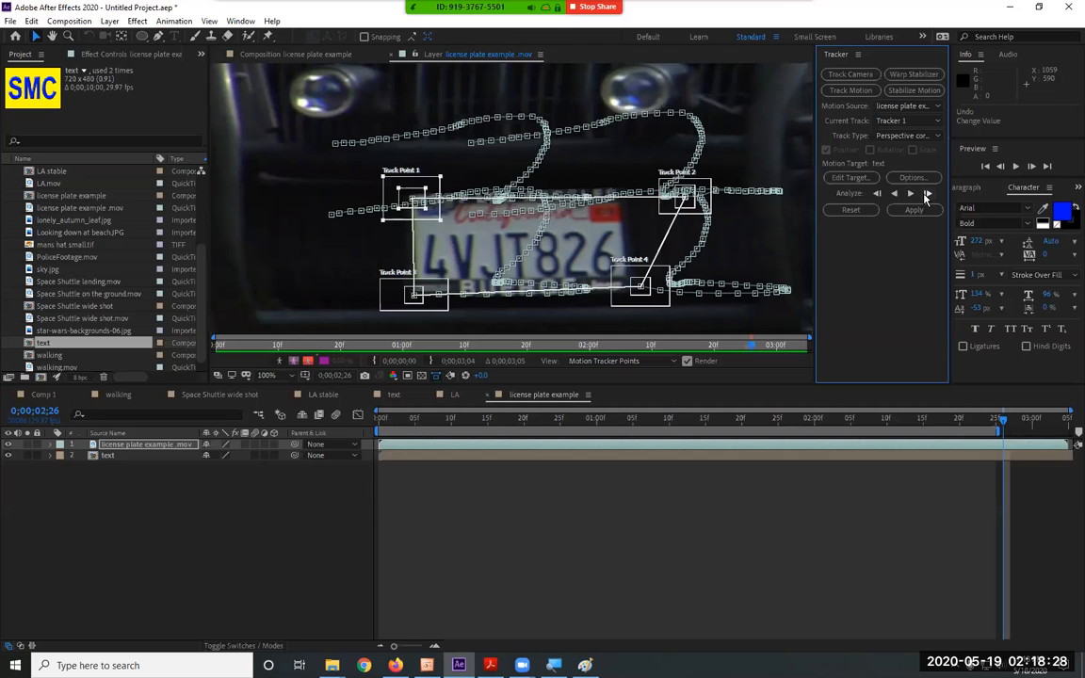
Step: Analyze forward to 0;00;02;27 and realign Track Points 3 and 1 with the plate's lower-left and upper-left corners
click(927, 195)
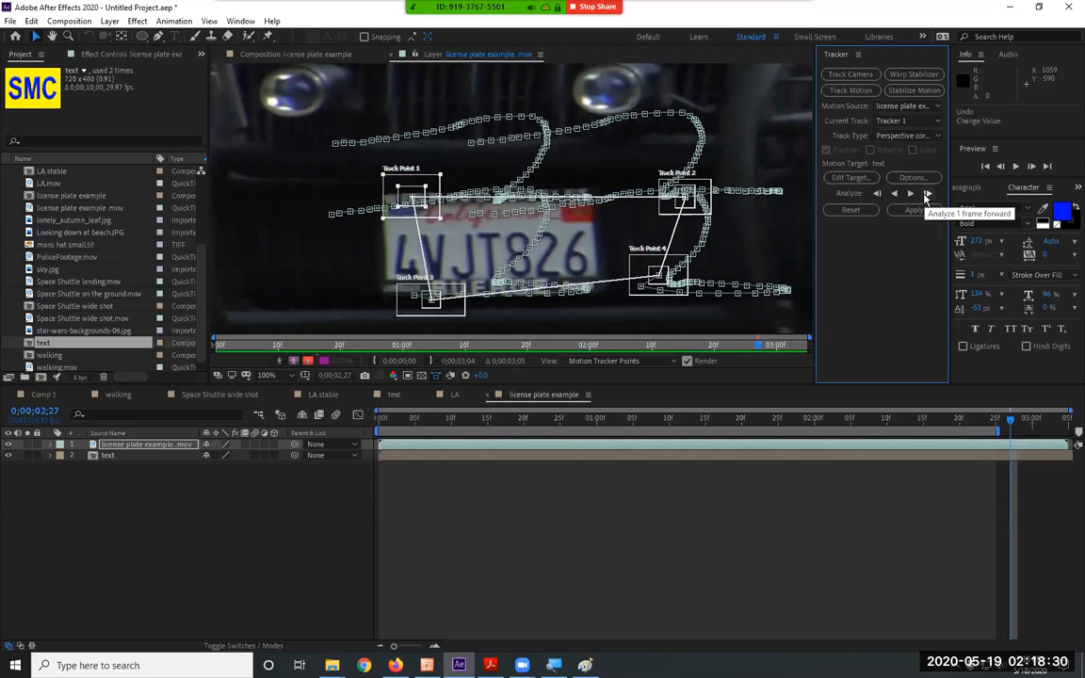
click(876, 195)
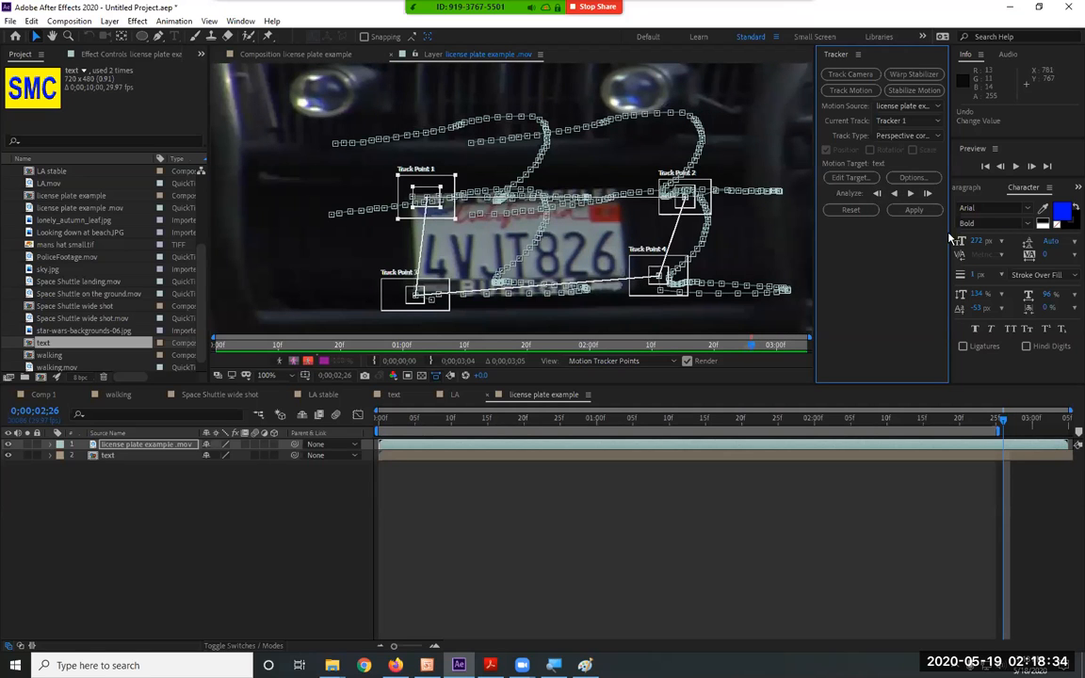
click(926, 195)
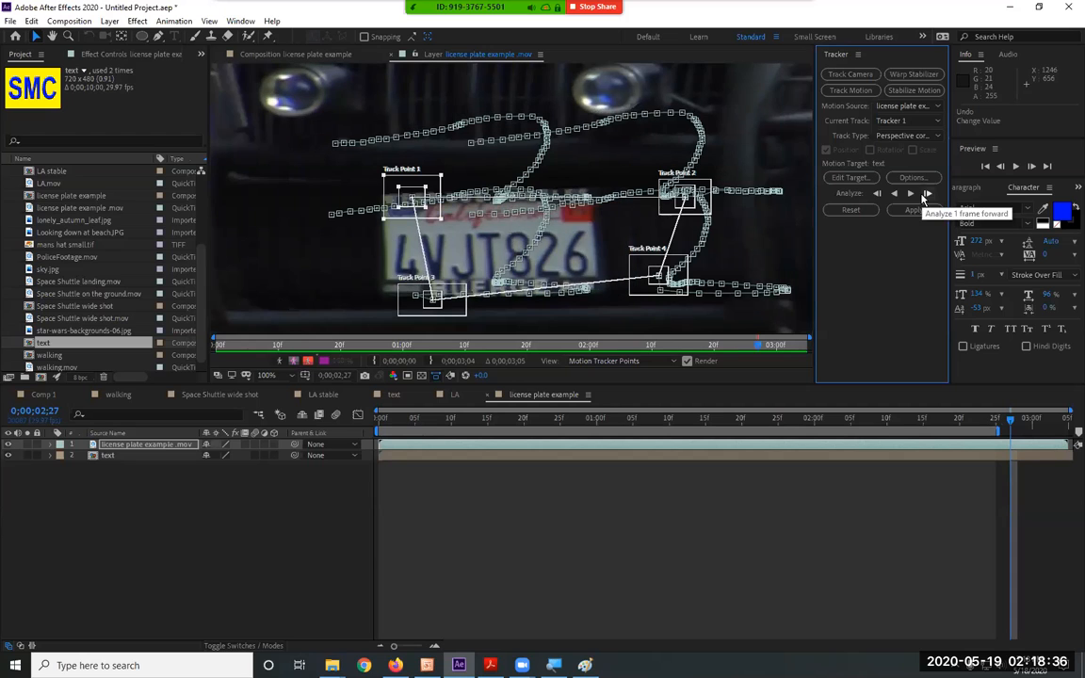
drag(461, 316, 406, 308)
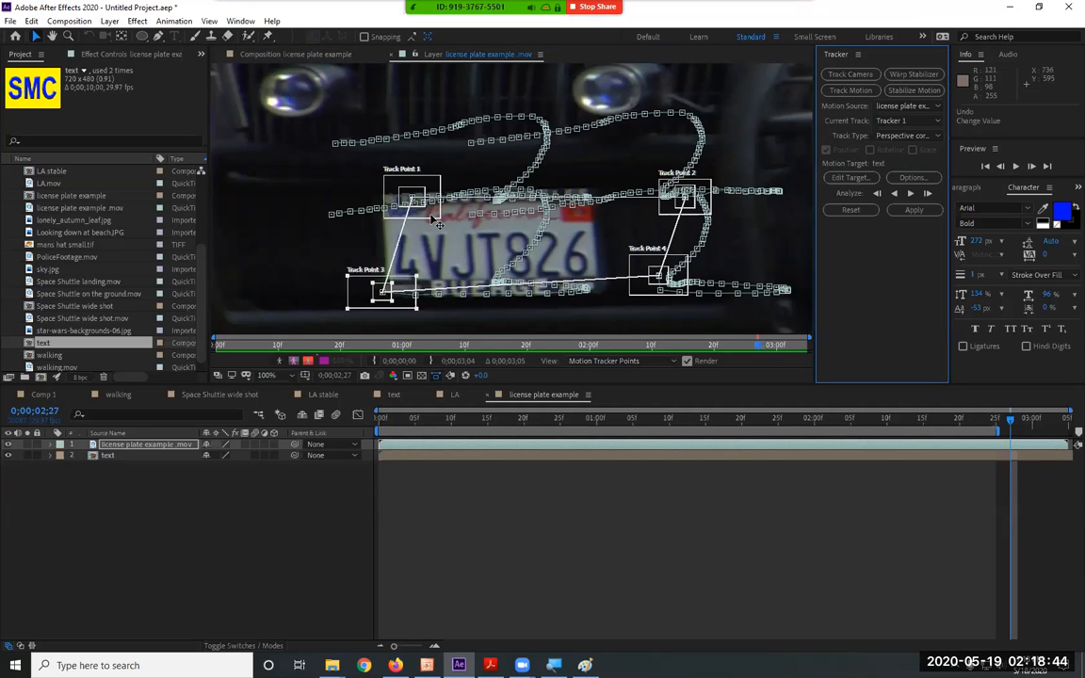
drag(436, 222, 383, 196)
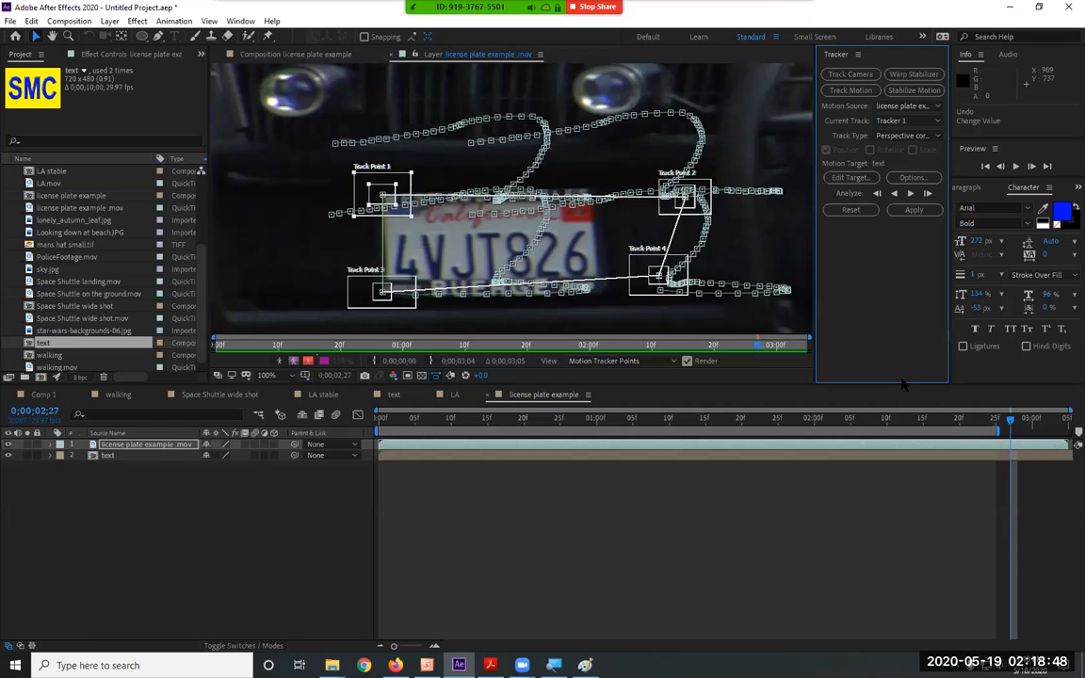
Step: Play the tracked footage from the start, check the track points at 0;00;02;25 and return to the first frame
drag(1010, 421, 308, 453)
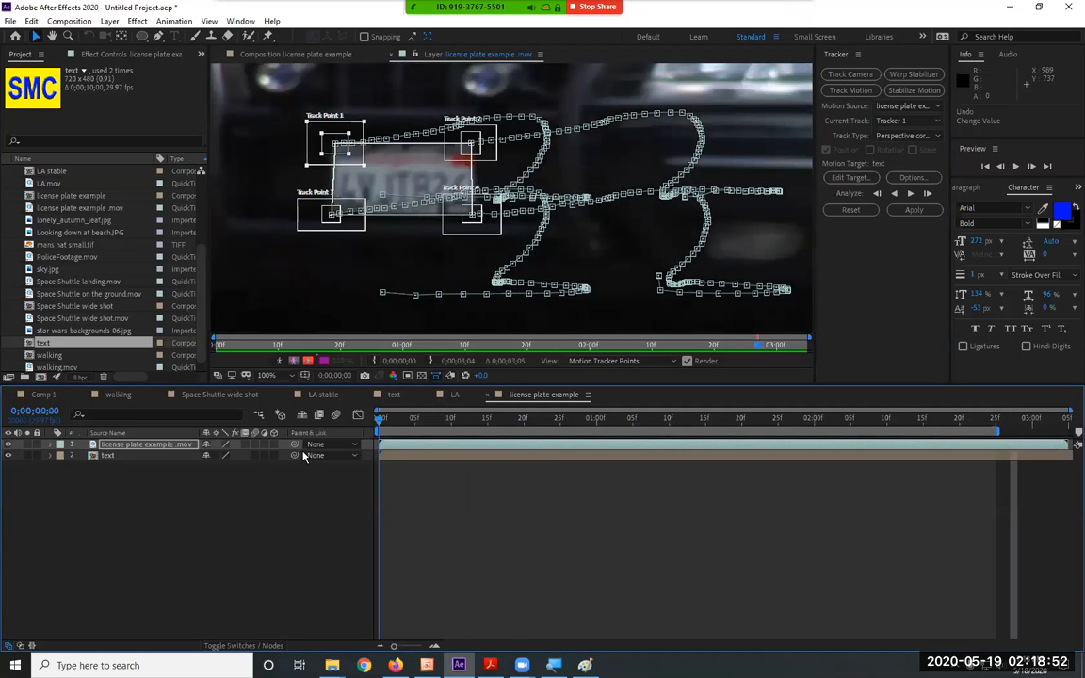
key(space)
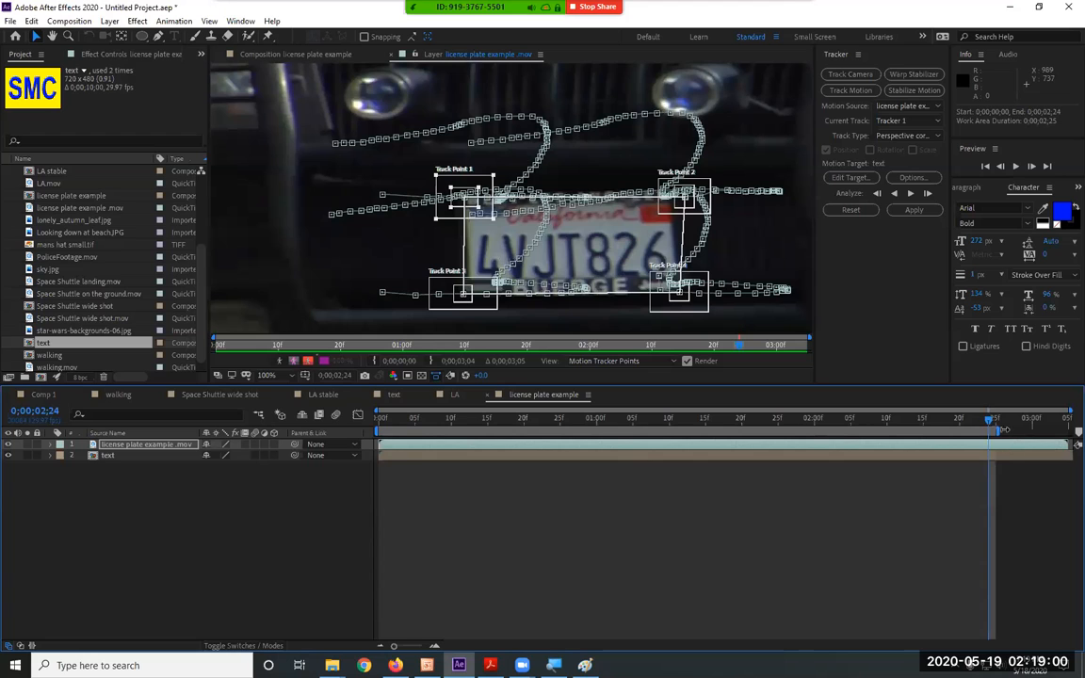
drag(989, 424, 997, 426)
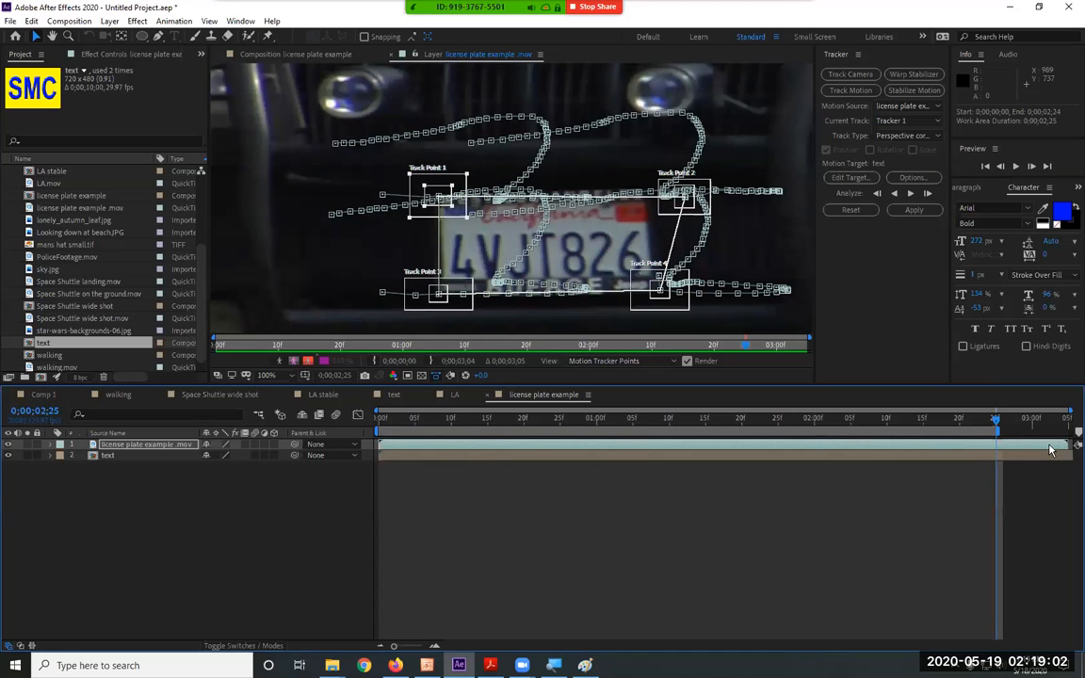
drag(997, 423, 279, 490)
key(Page_Up)
key(Page_Up)
key(Page_Up)
key(Page_Up)
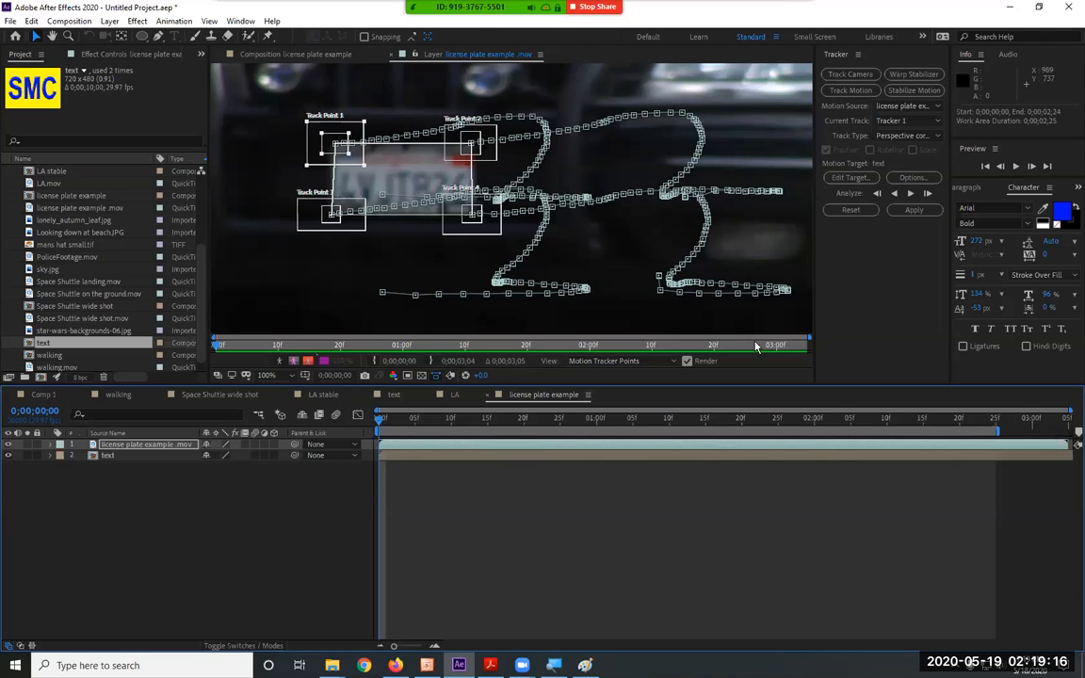
click(909, 209)
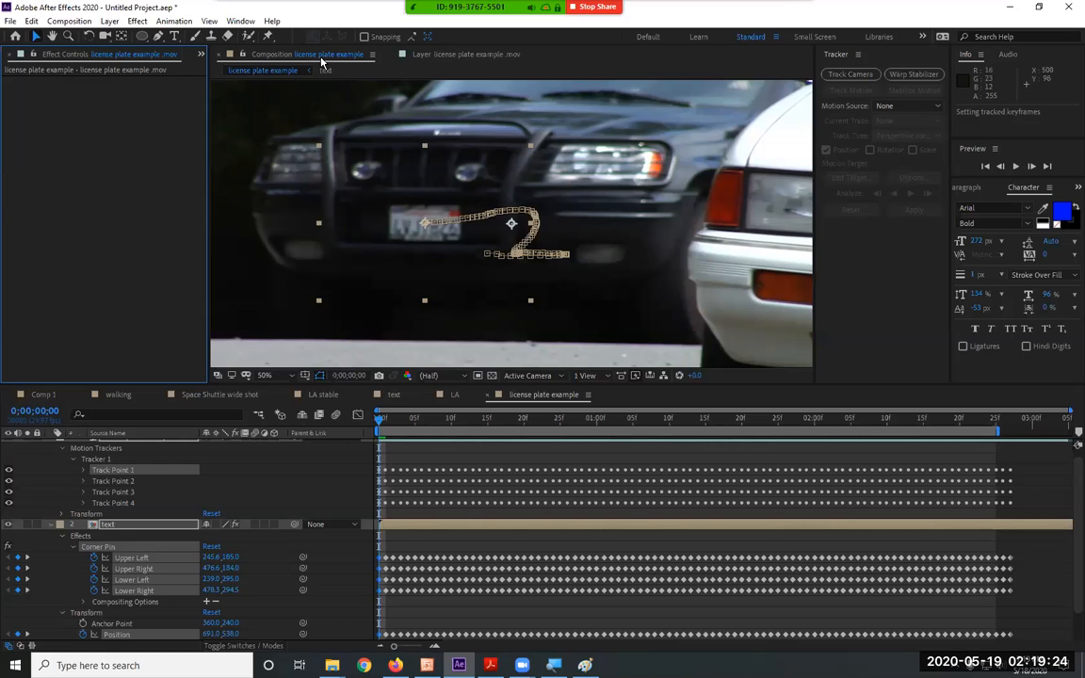
key(ctrl+z)
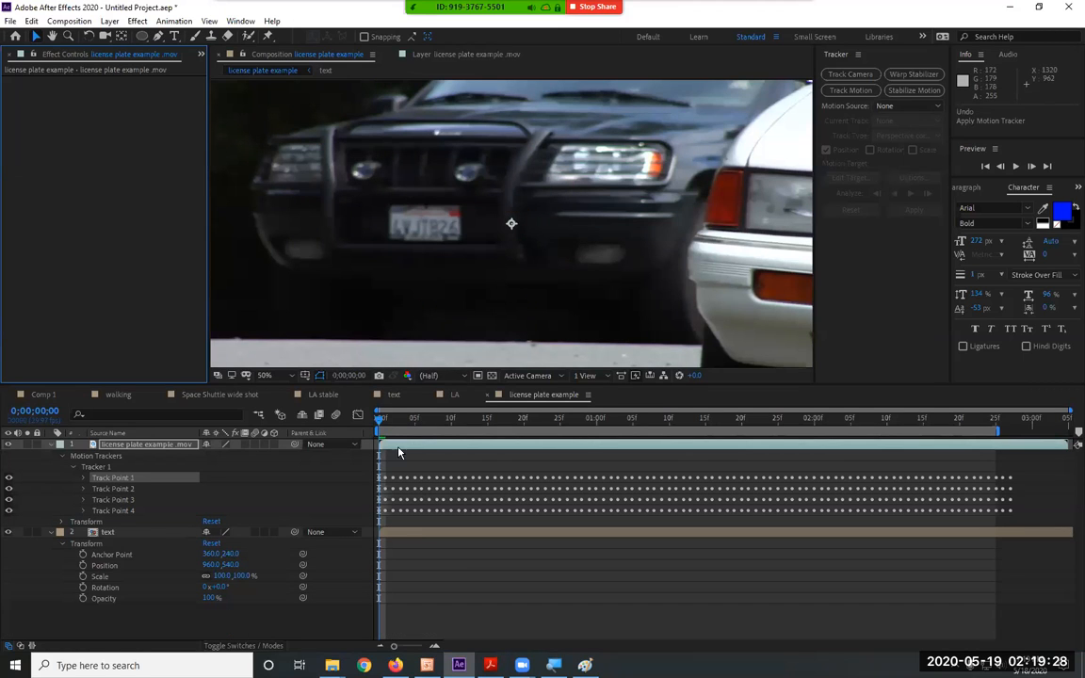
click(468, 54)
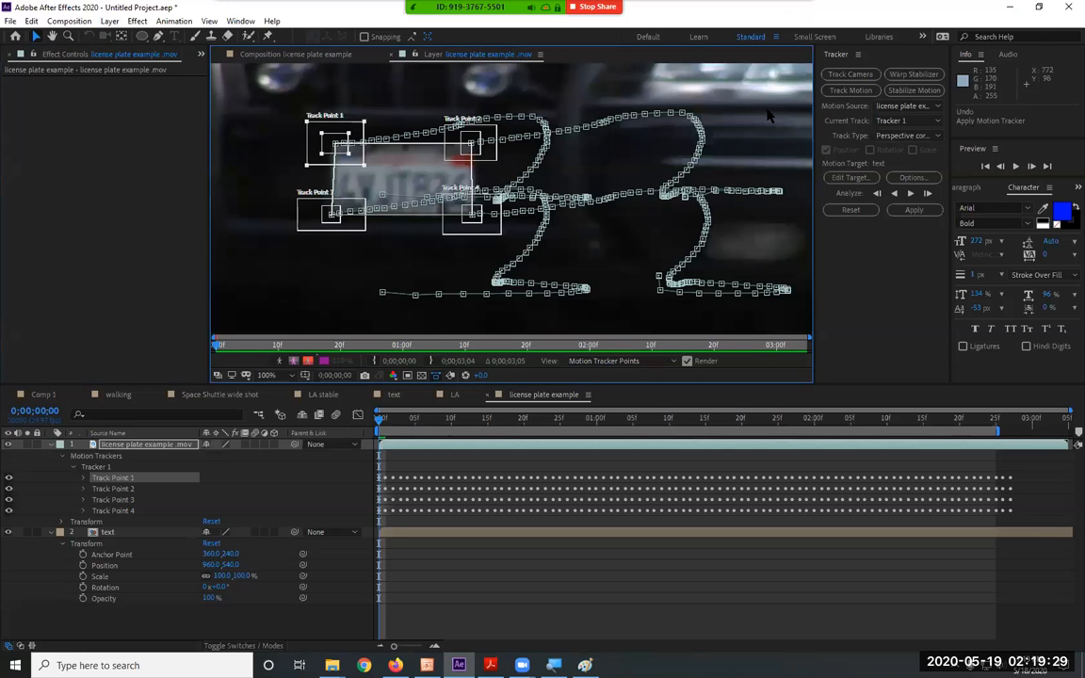
Step: Confirm the text layer as the motion target and apply the perspective corner-pin track to it
click(850, 177)
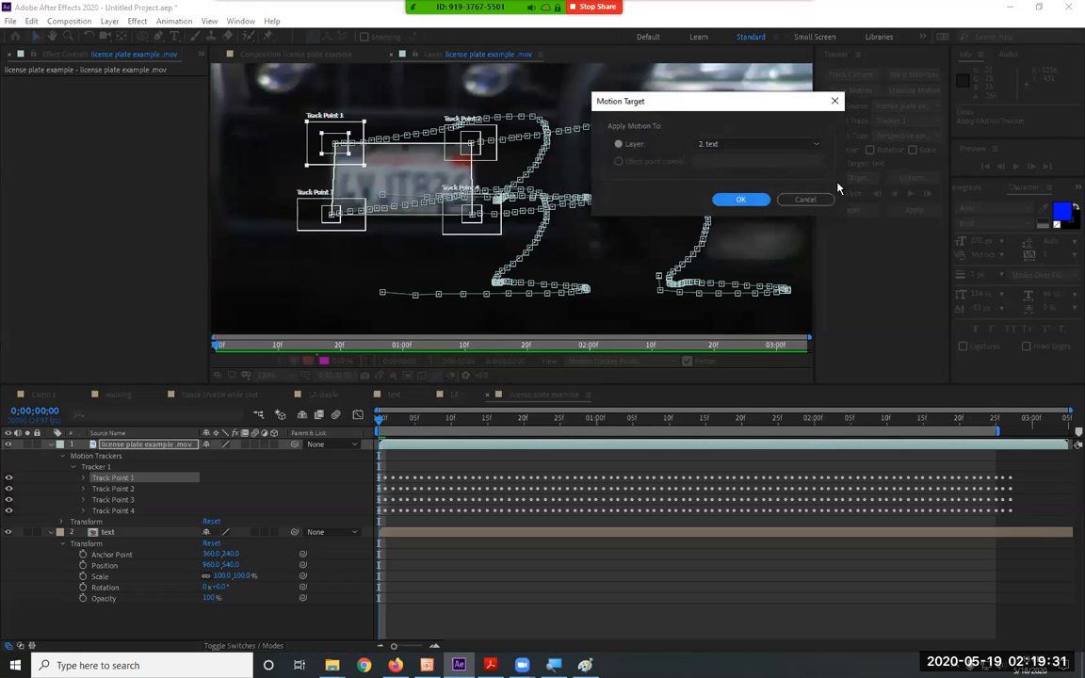
click(738, 198)
click(921, 215)
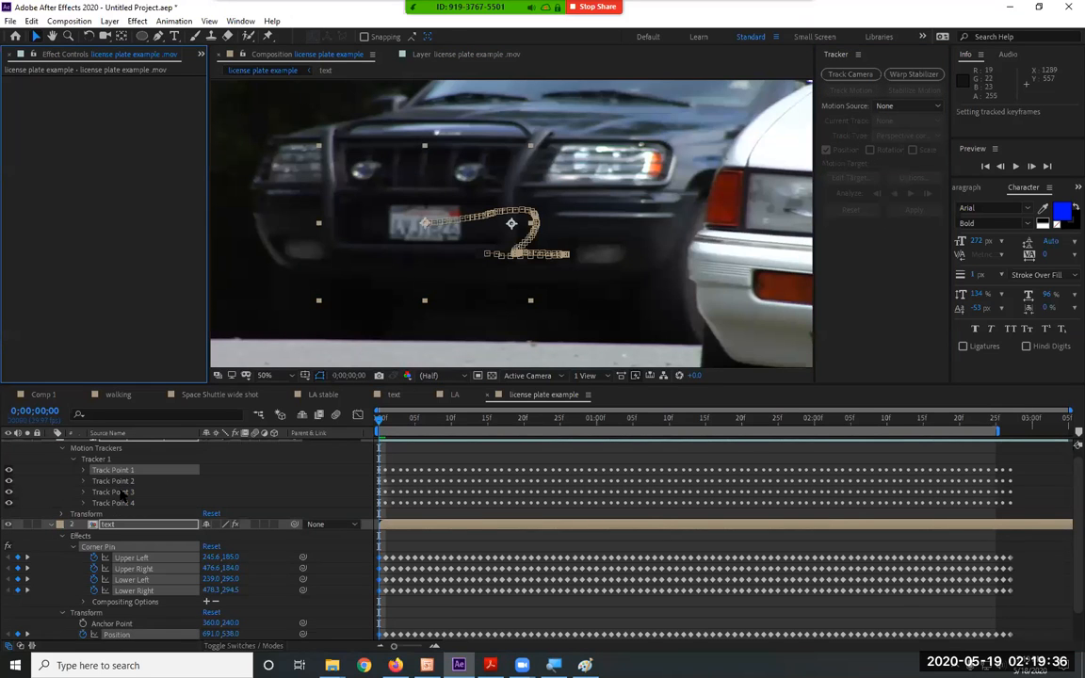
Step: Move the license plate example .mov layer below the text layer and preview the composition
scroll(121, 494, up, 1)
click(52, 444)
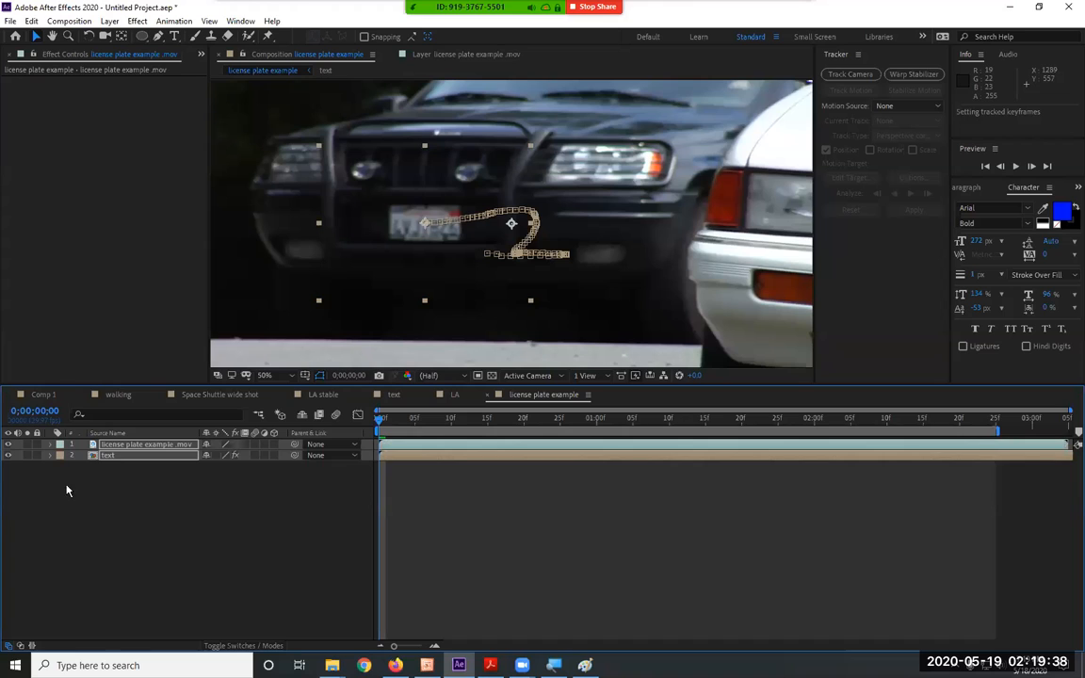
drag(138, 445, 141, 471)
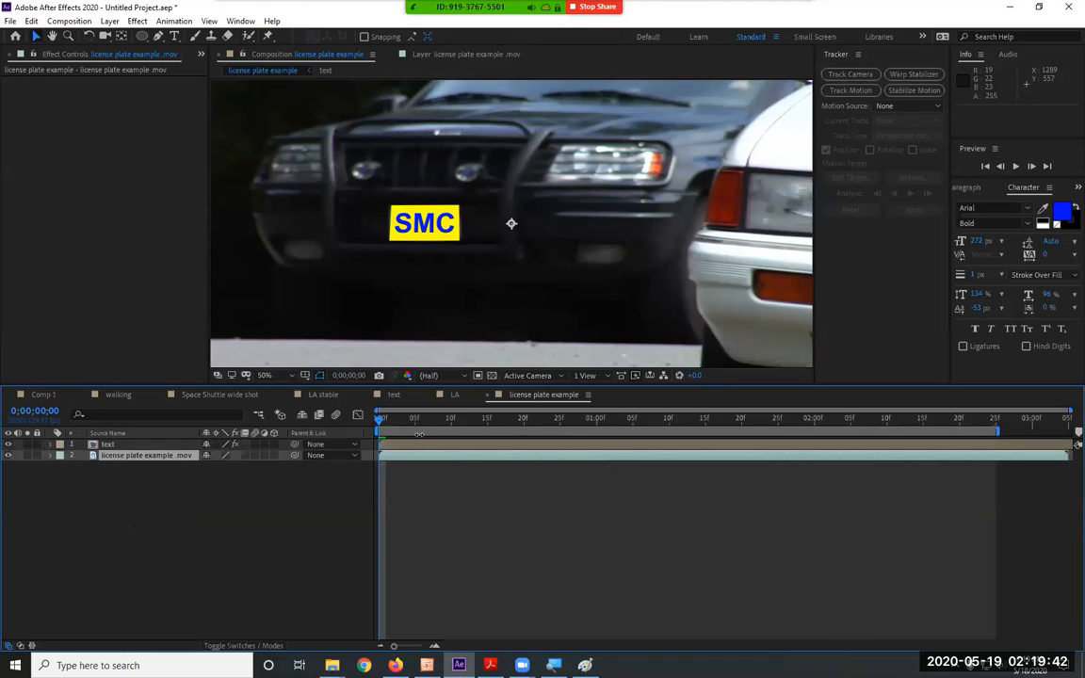
key(space)
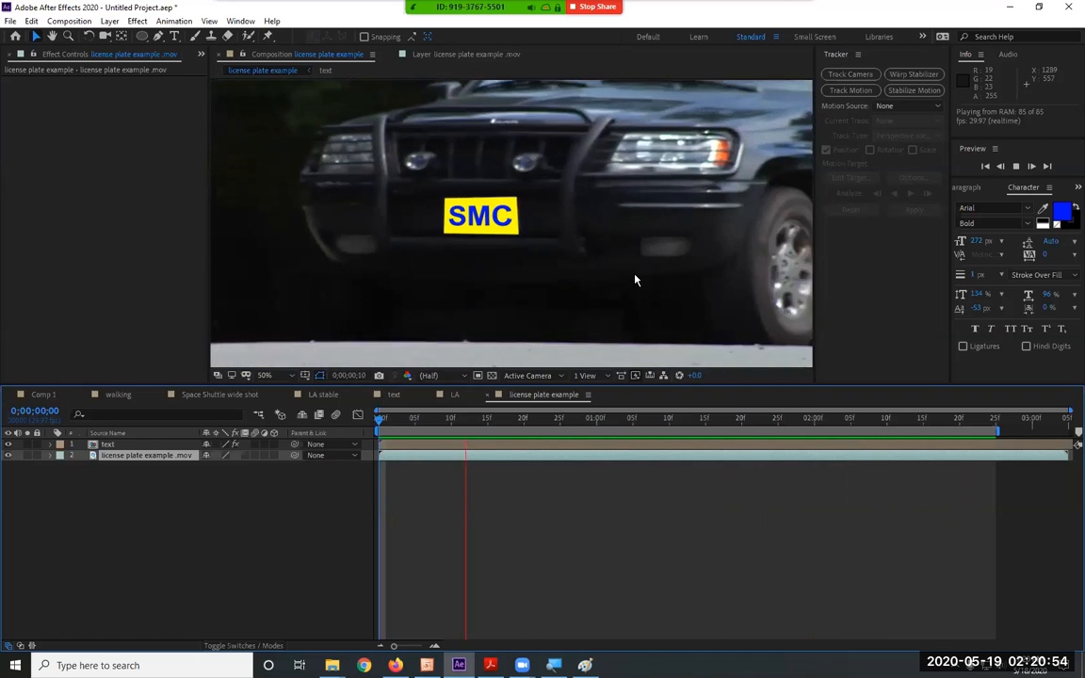
key(space)
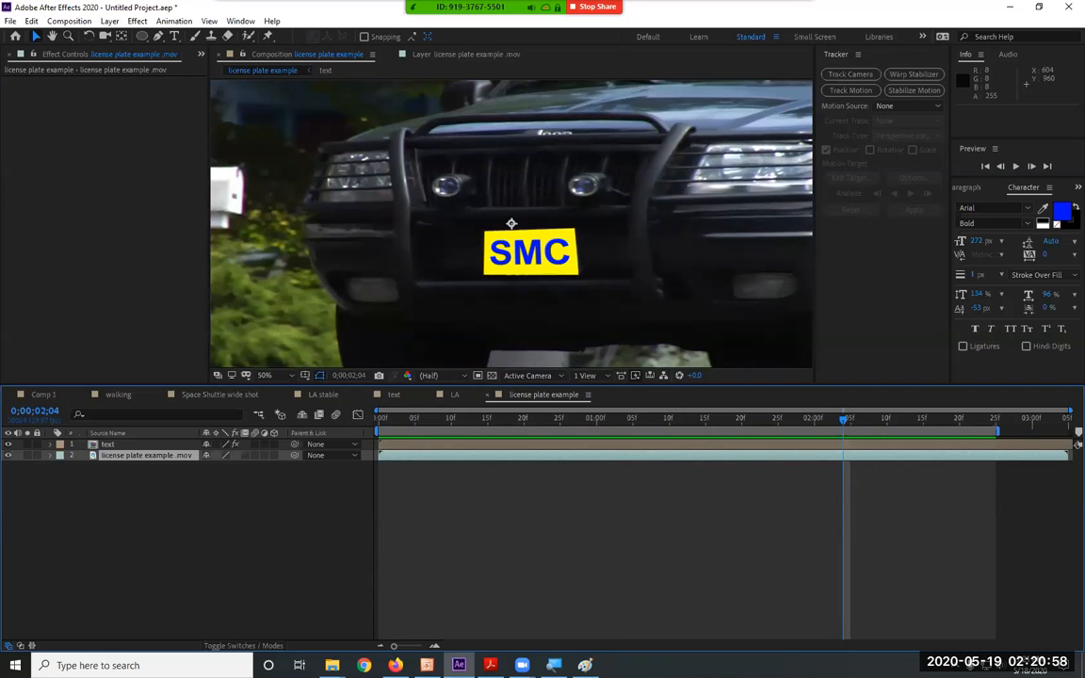
Step: Switch to Firefox and view the Avengers: Endgame behind-the-scenes image on its Comic Book Movie page, closing the page when done
key(alt+Tab)
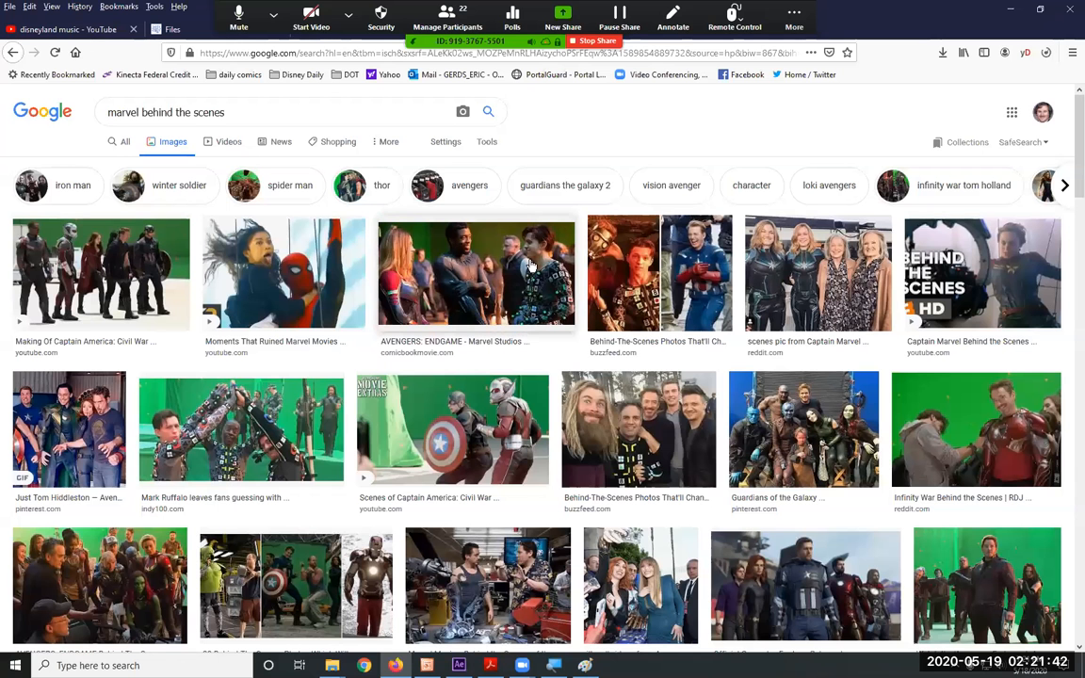
click(547, 290)
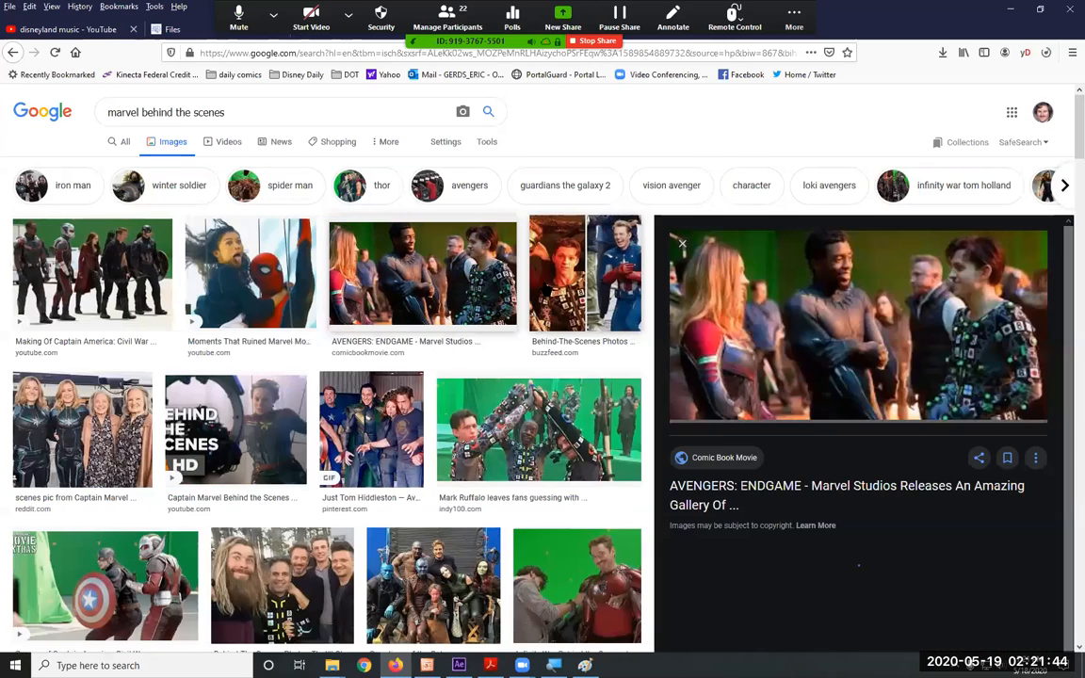
click(951, 219)
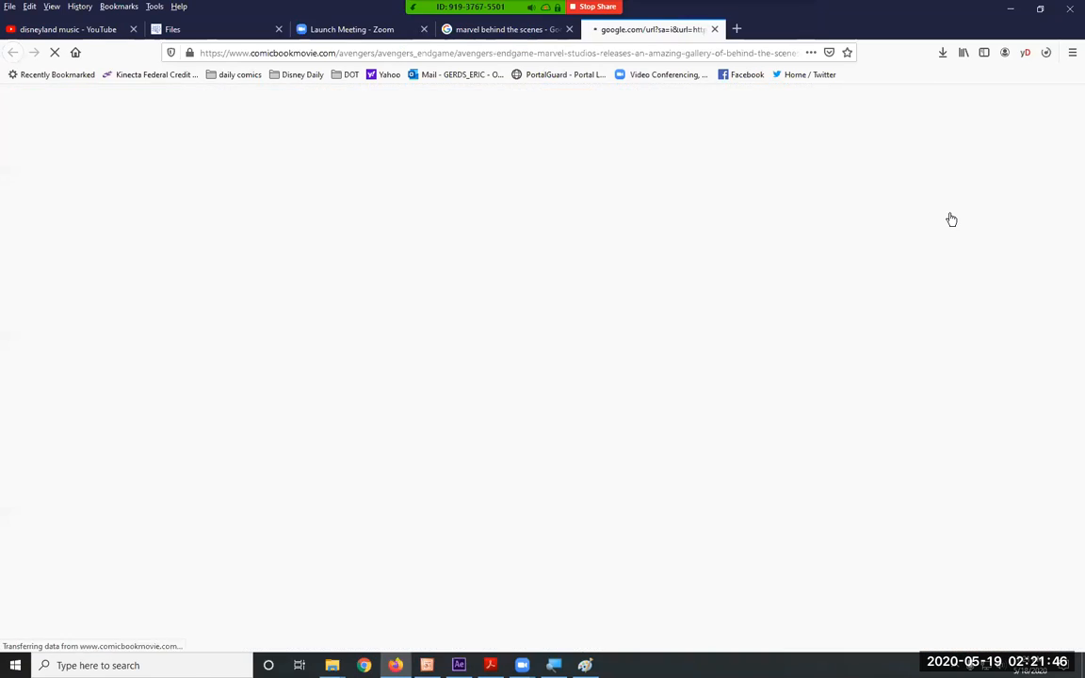
scroll(643, 412, down, 2)
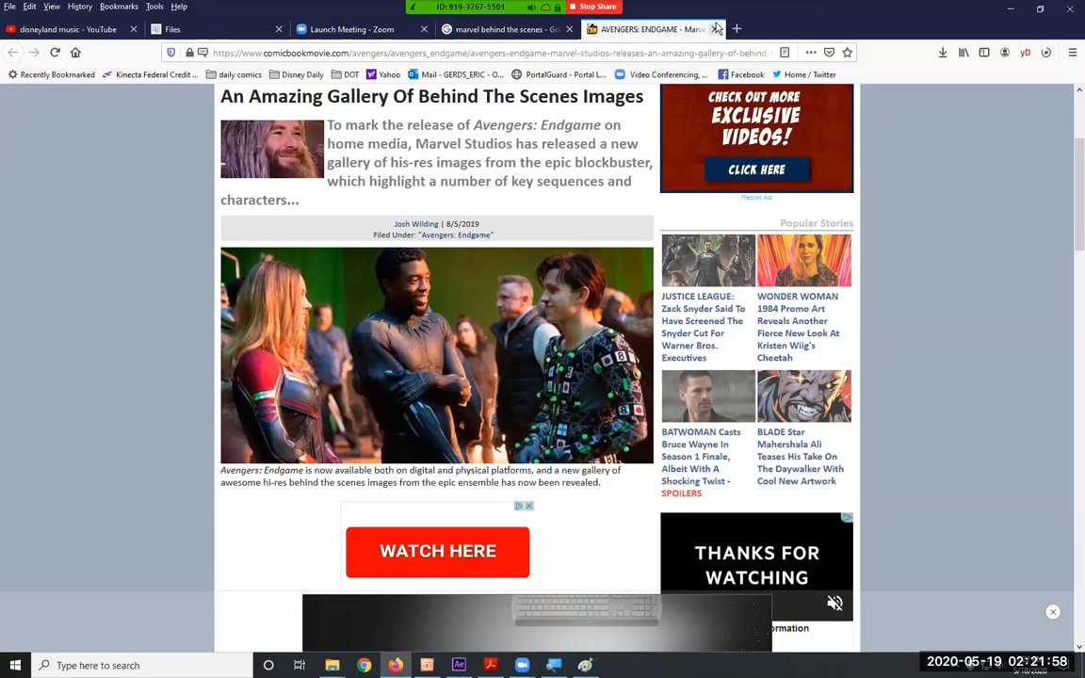
key(ctrl+w)
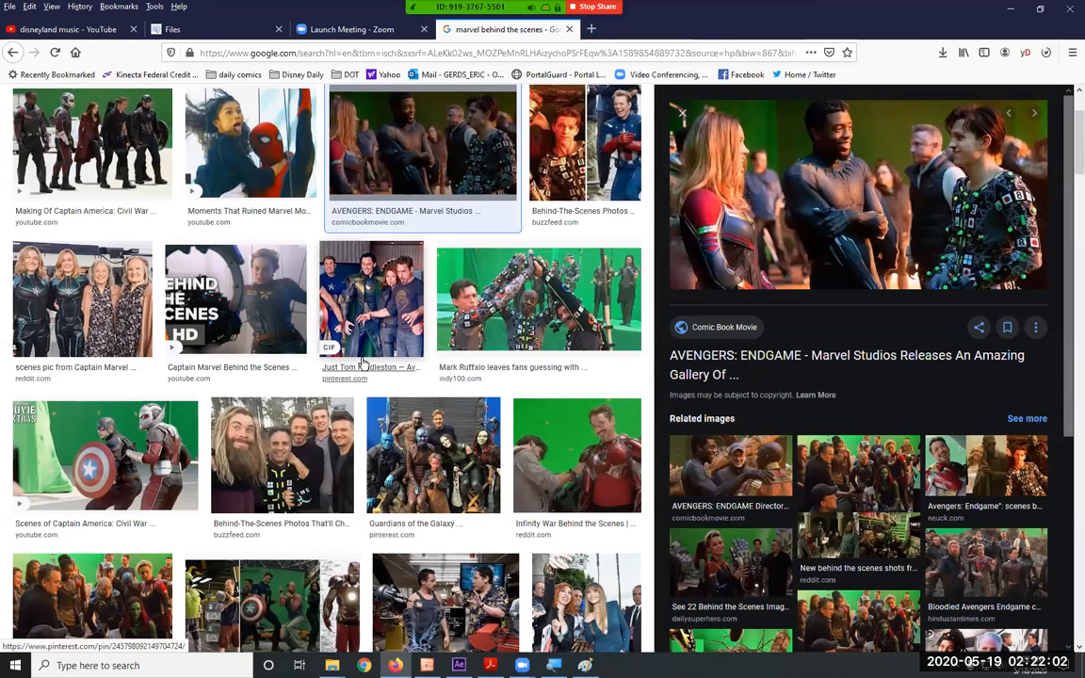
Step: Look through the Marvel behind-the-scenes image results for shots with green screens and tracking markers
scroll(363, 362, down, 4)
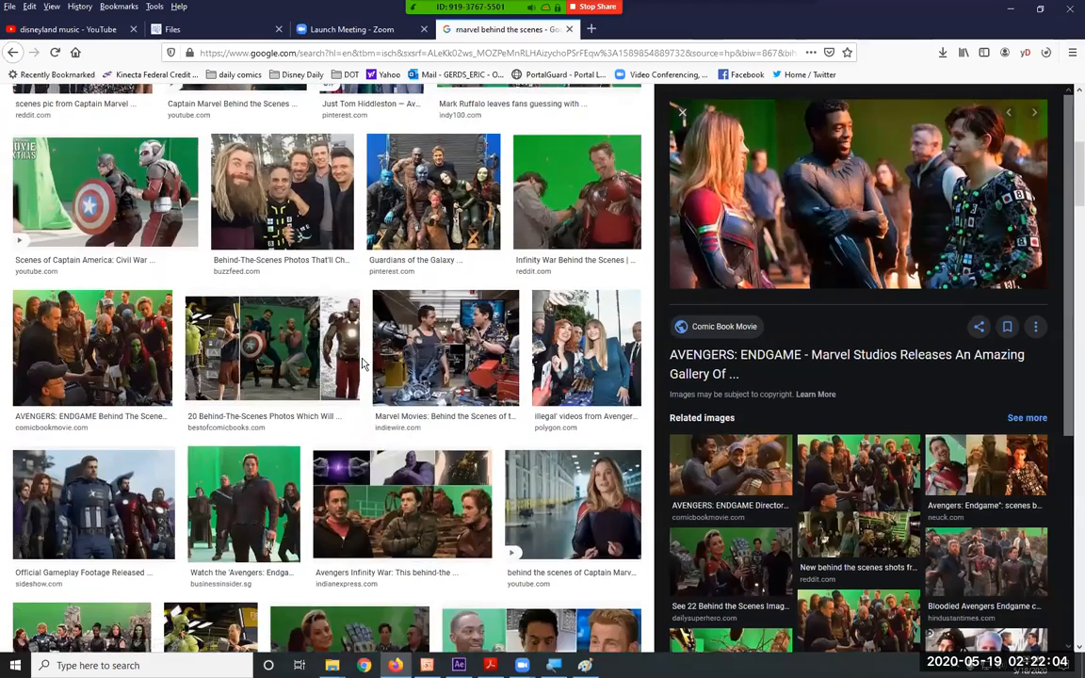
scroll(362, 363, down, 4)
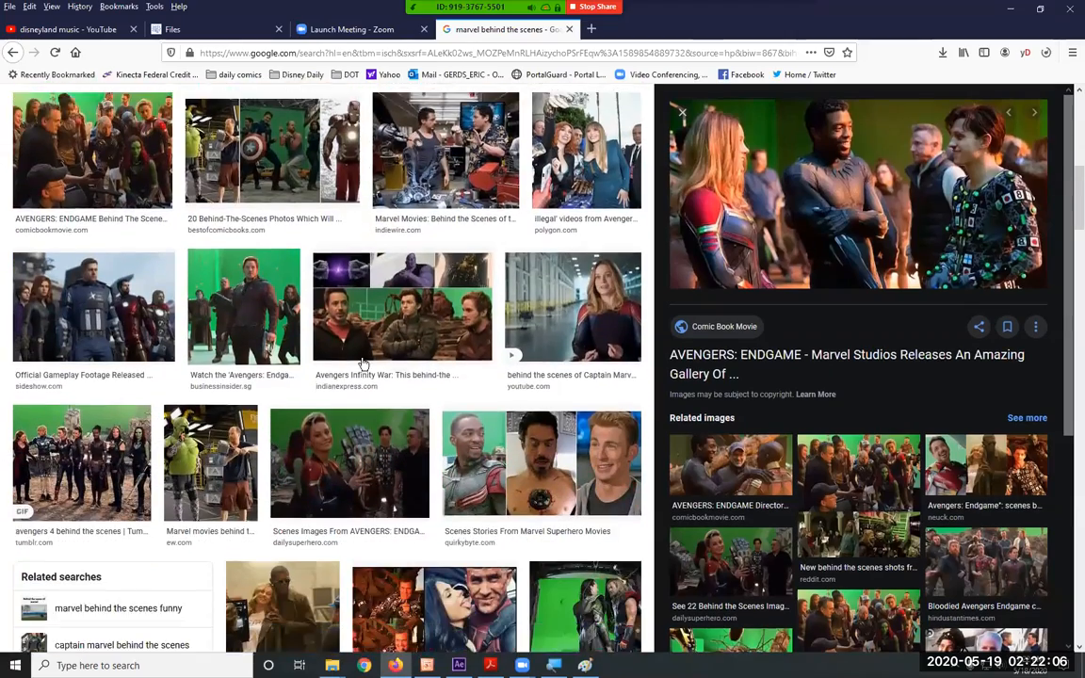
scroll(362, 362, down, 7)
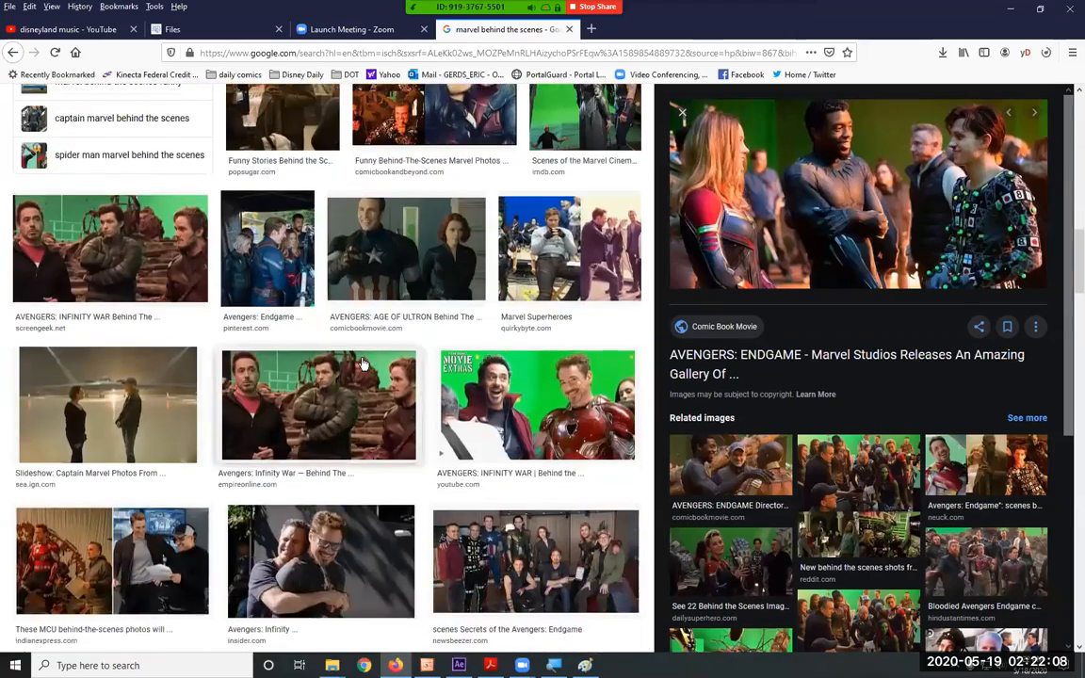
scroll(362, 362, down, 7)
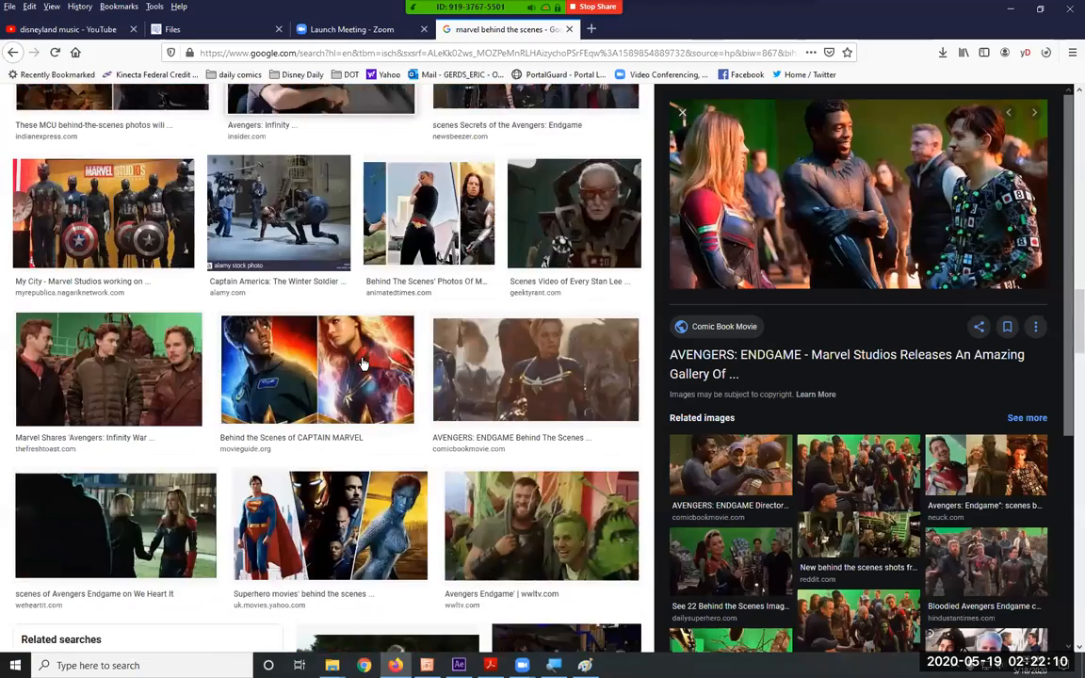
scroll(367, 353, up, 2)
scroll(372, 349, up, 15)
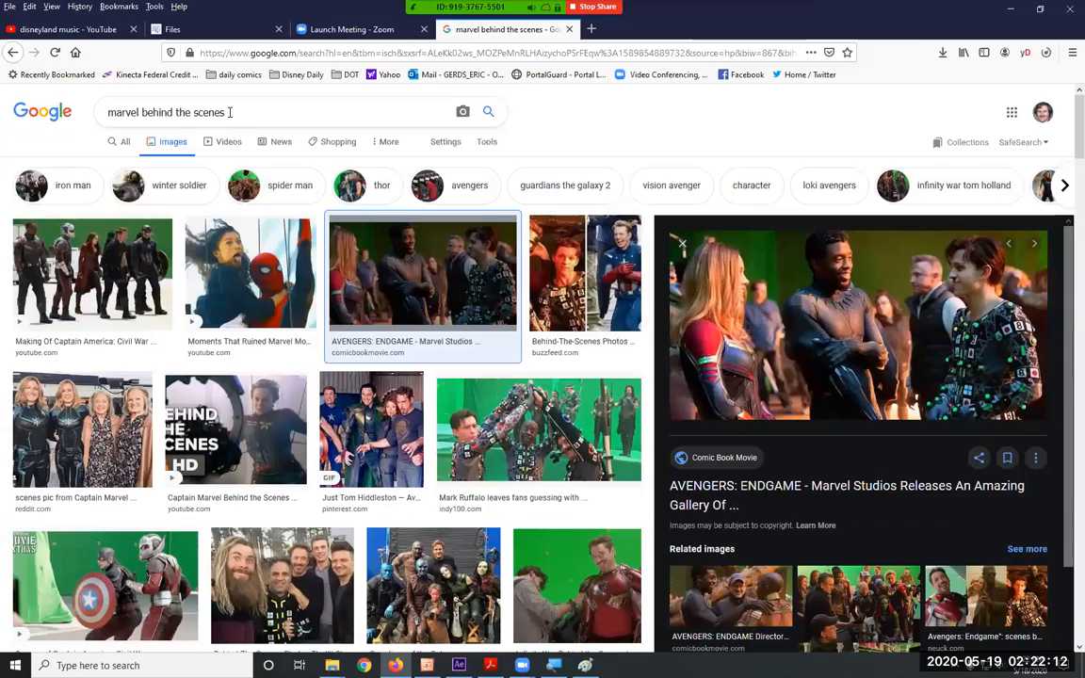
Step: Narrow the image results to iron man and open the preview of the Iron Man 3 VFX Breakdown by Trixter
click(256, 112)
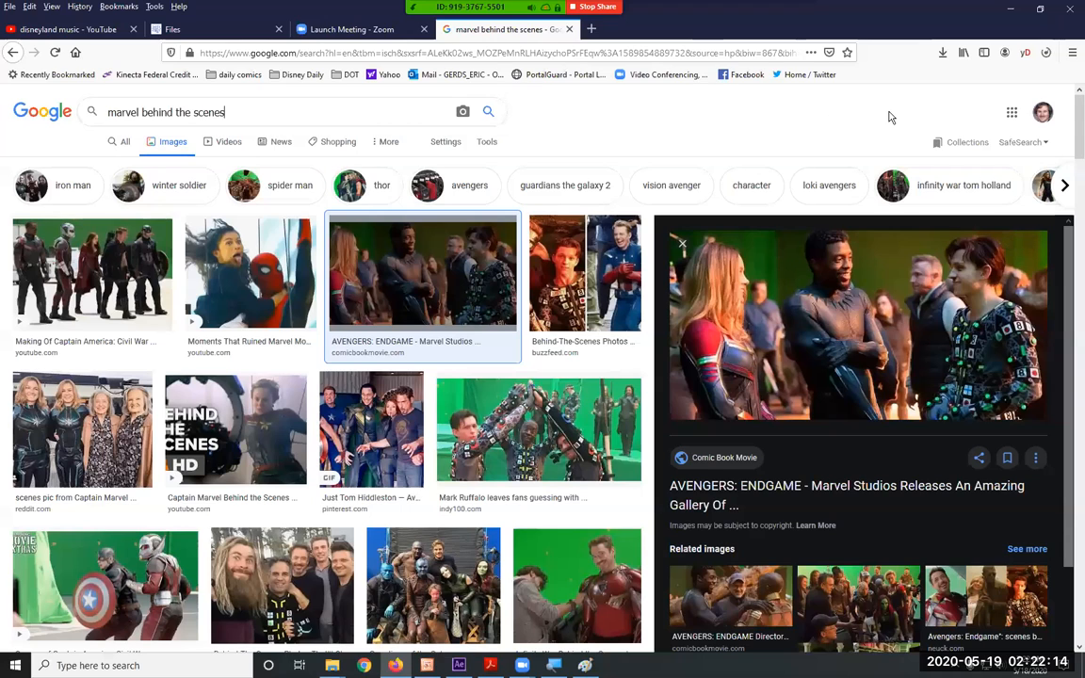
text(in)
click(92, 196)
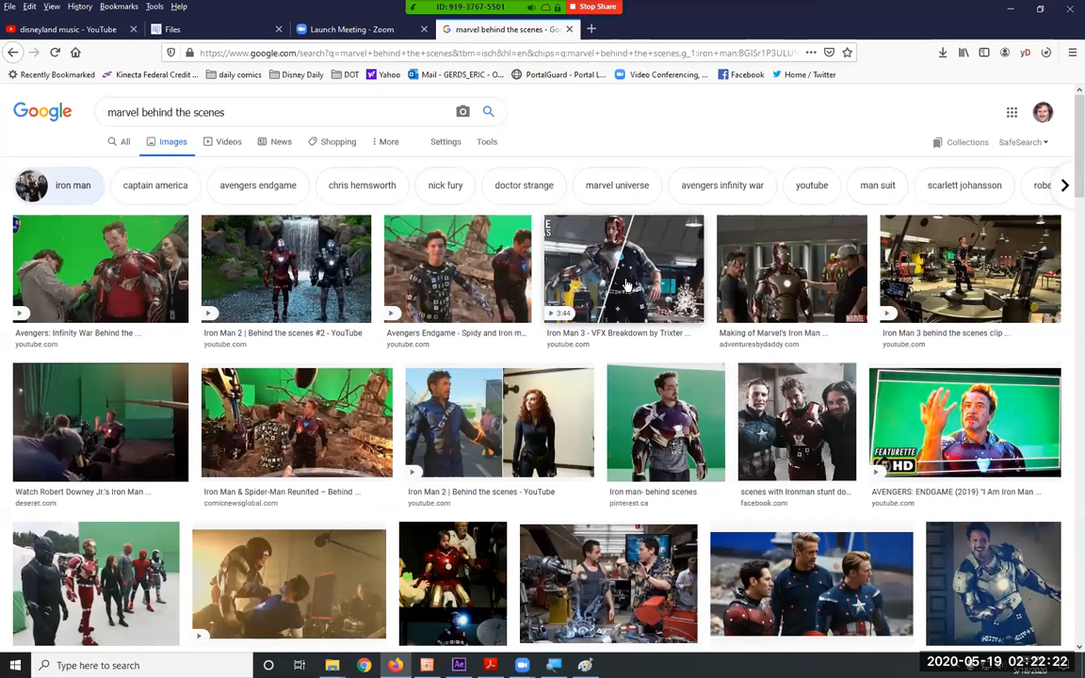
click(565, 254)
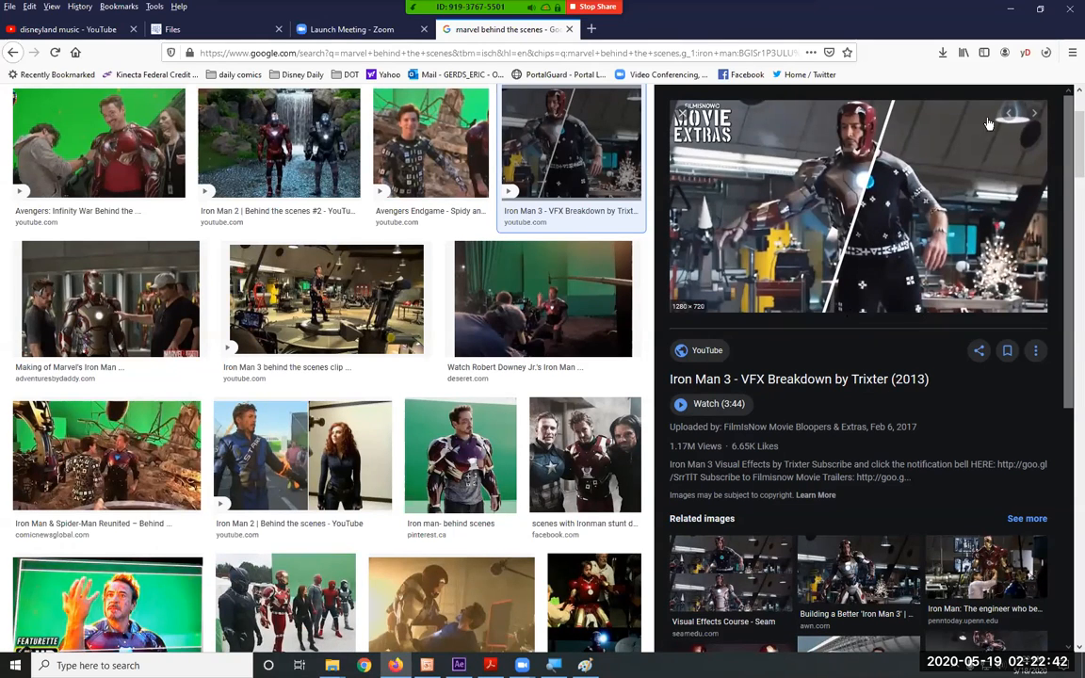
Step: Minimize the browser to return to After Effects and preview the license plate example composition
click(1039, 9)
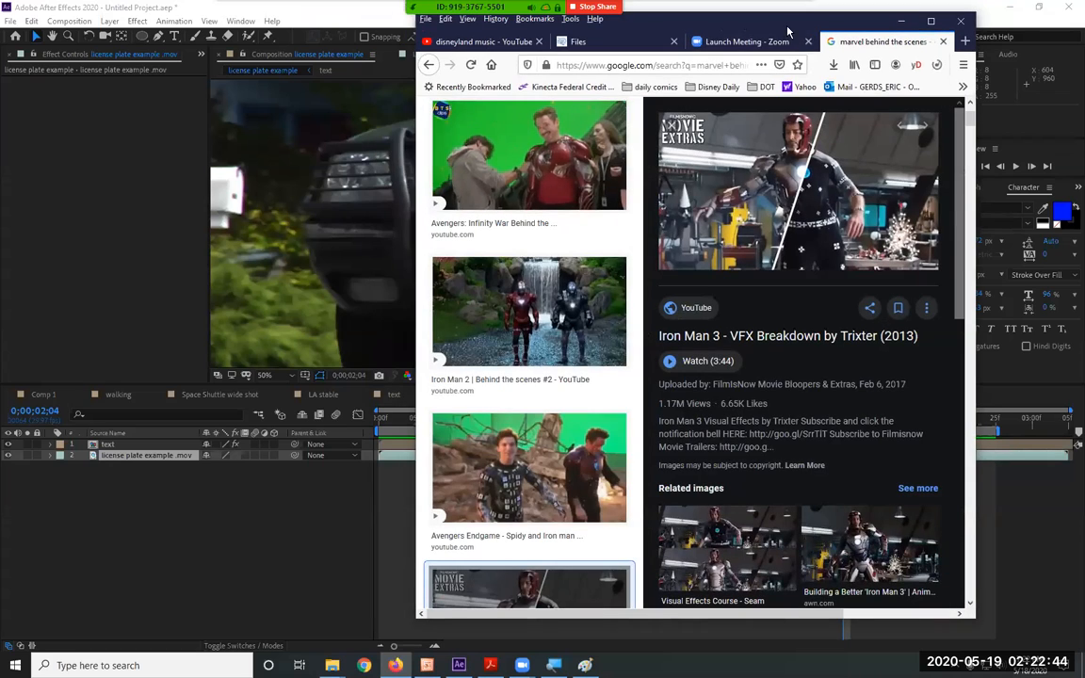
click(901, 21)
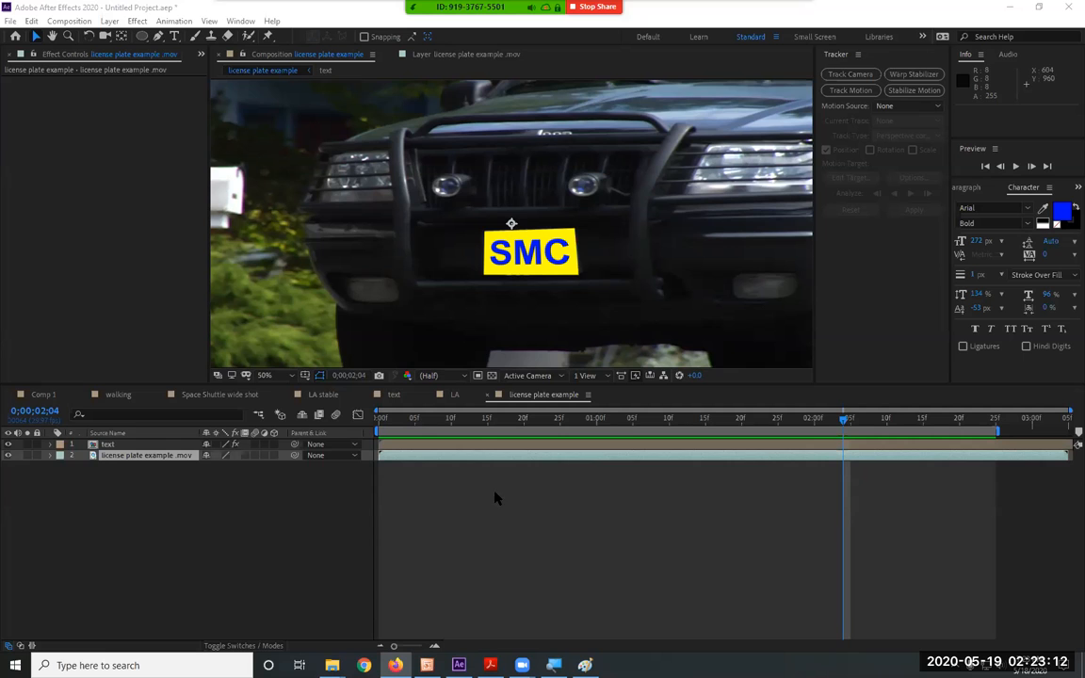
key(space)
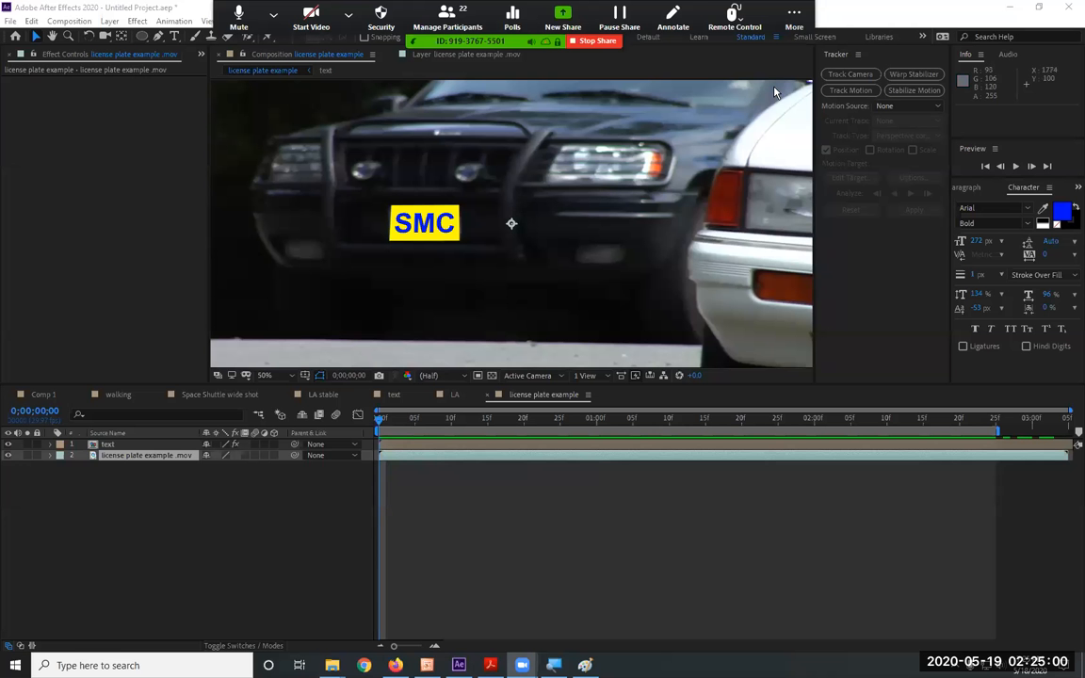
Step: Open the Zoom meeting's additional options containing the recording controls
click(793, 17)
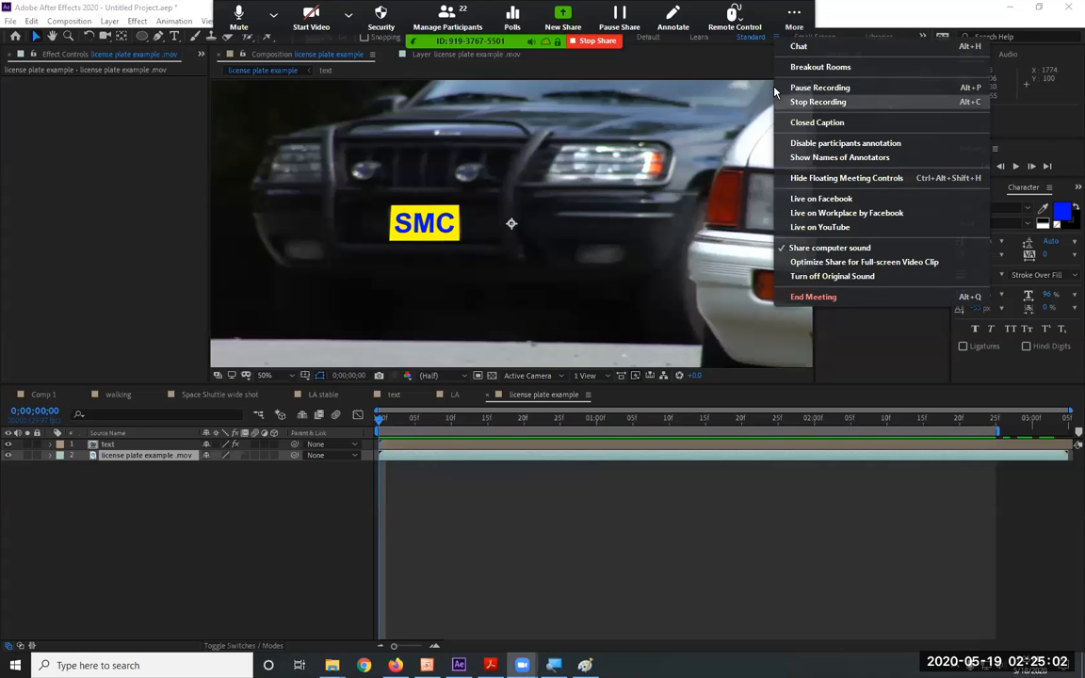